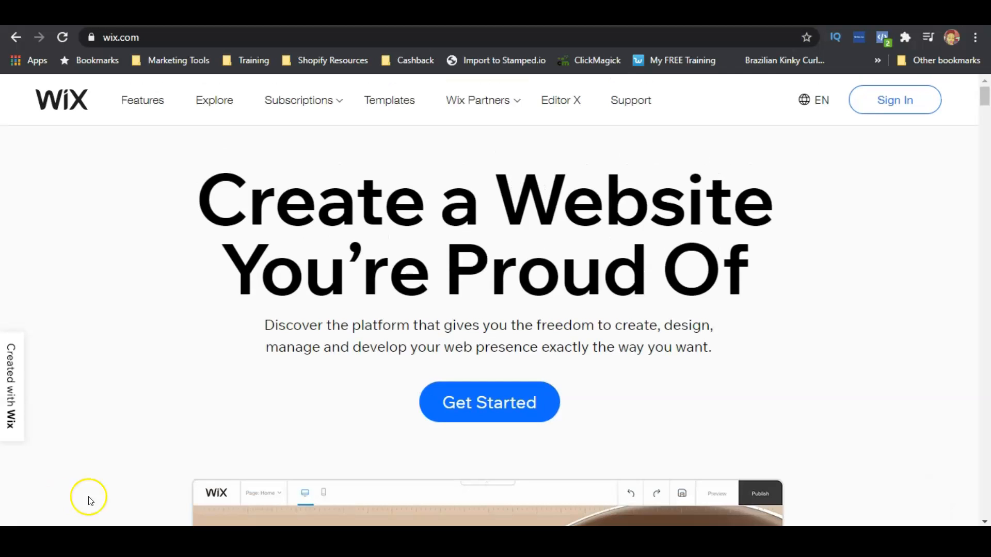
Open the Wix sign-up page from Get Started
{"action": "left_click", "coordinate": [489, 418]}
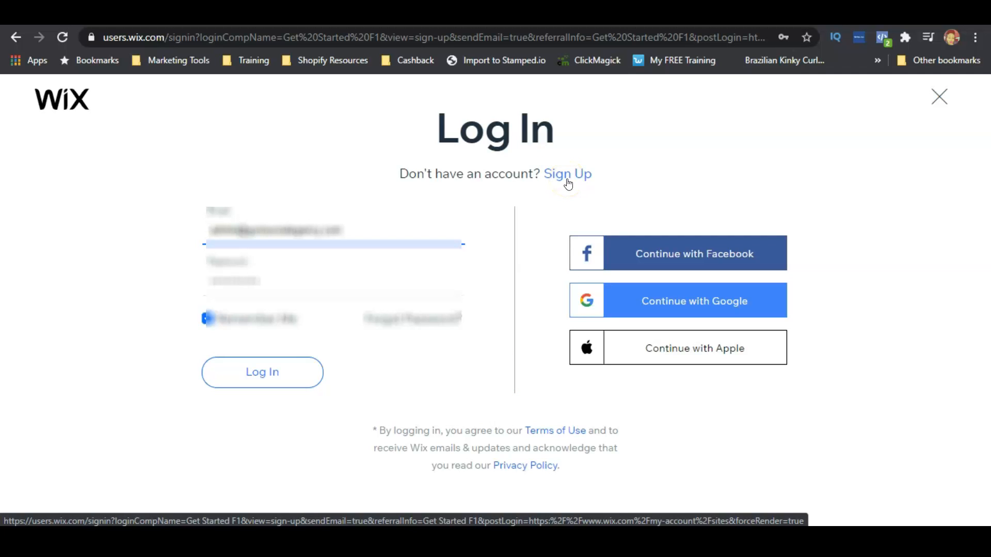
{"action": "left_click", "coordinate": [567, 175]}
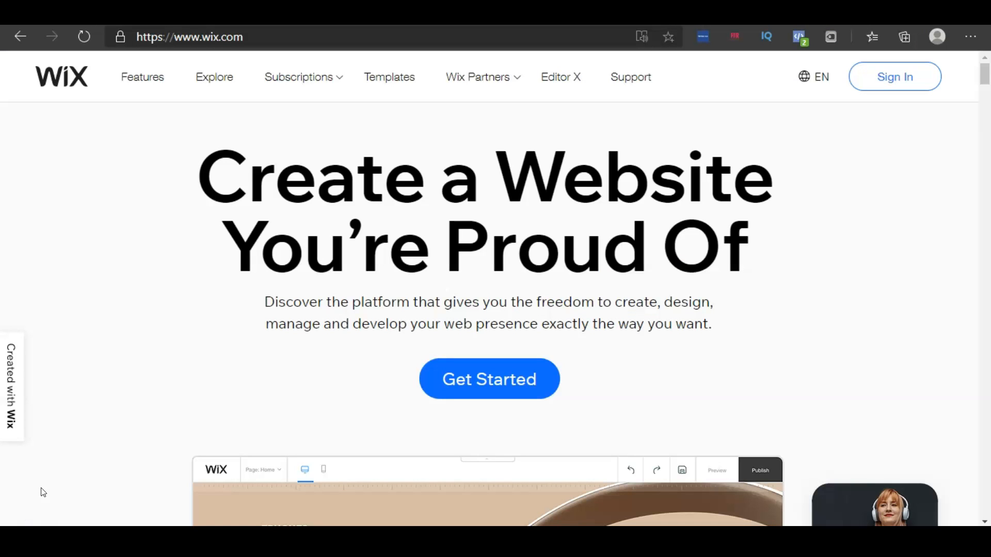
Open the premium subscription plans page
{"action": "mouse_move", "coordinate": [296, 73]}
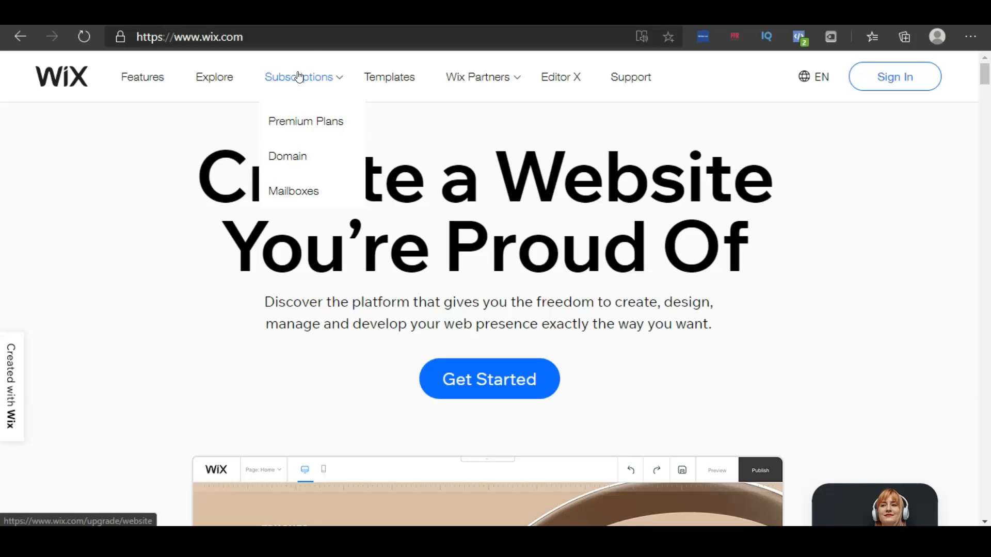
{"action": "left_click", "coordinate": [299, 76]}
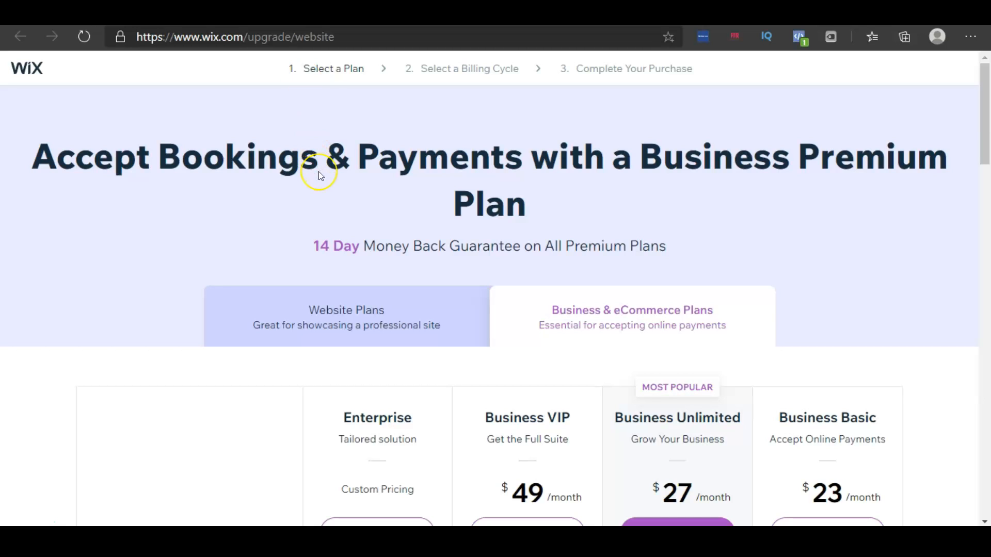
Compare the Business & eCommerce plans' prices and included features
{"action": "scroll", "coordinate": [318, 172], "scroll_direction": "down", "scroll_amount": 1}
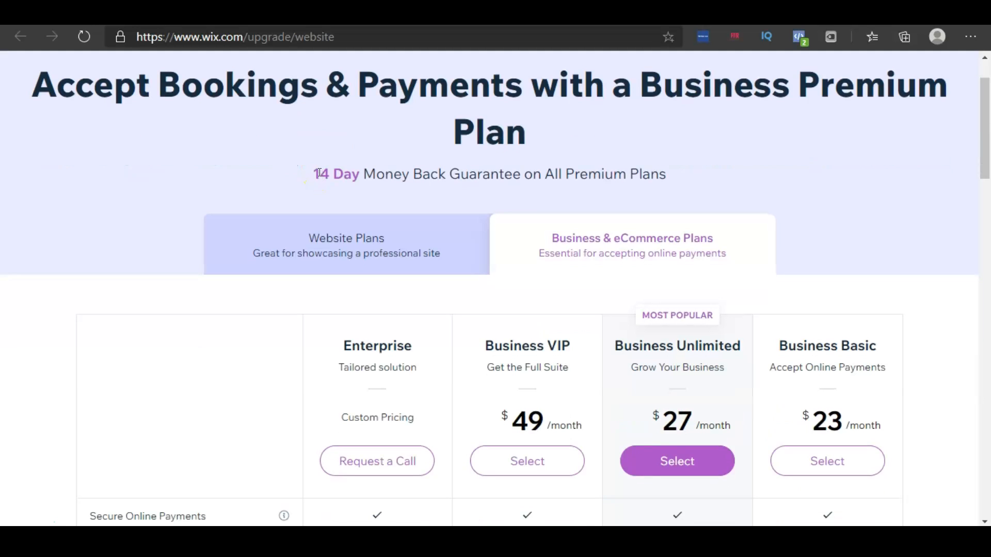
{"action": "scroll", "coordinate": [319, 172], "scroll_direction": "down", "scroll_amount": 1}
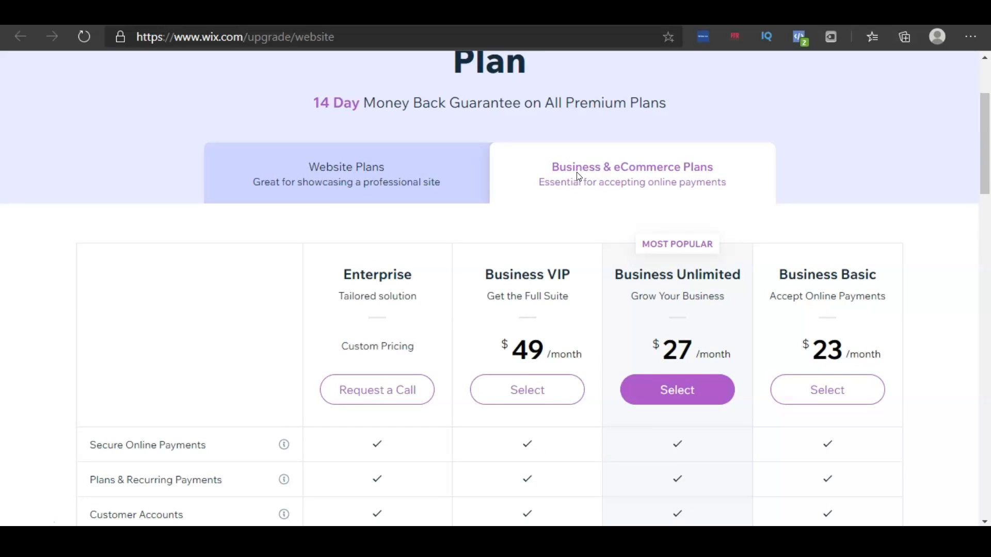
{"action": "scroll", "coordinate": [579, 176], "scroll_direction": "down", "scroll_amount": 1}
{"action": "scroll", "coordinate": [579, 177], "scroll_direction": "down", "scroll_amount": 1}
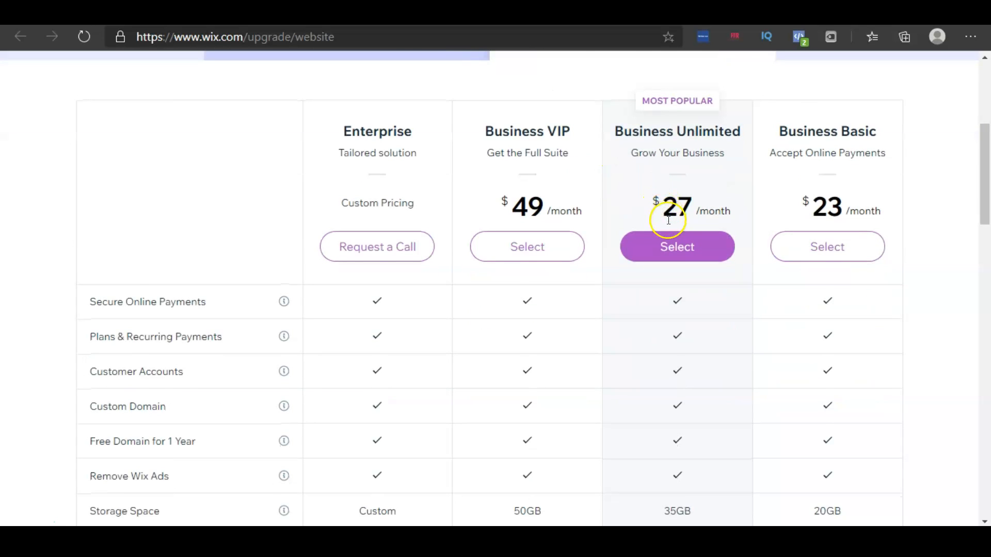
{"action": "scroll", "coordinate": [668, 221], "scroll_direction": "down", "scroll_amount": 3}
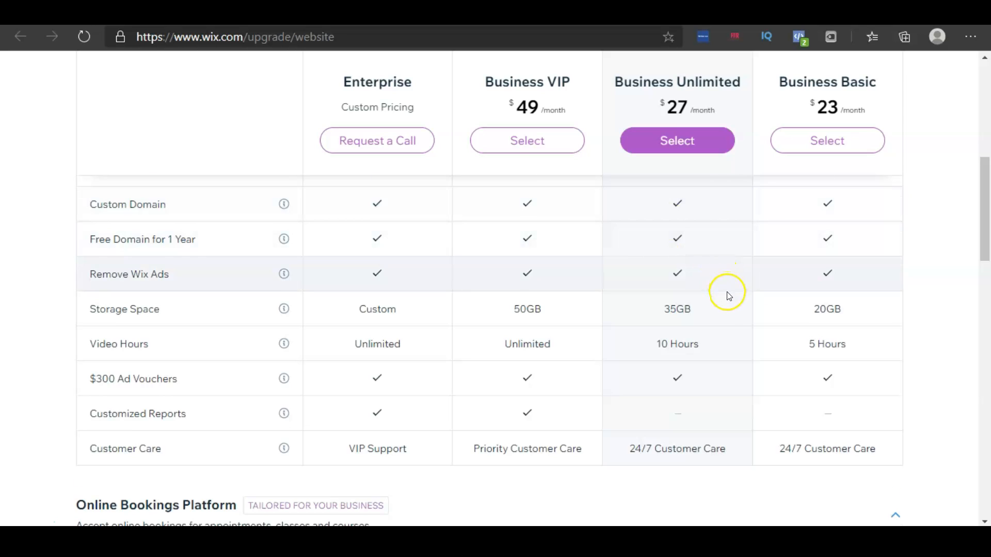
{"action": "scroll", "coordinate": [727, 293], "scroll_direction": "down", "scroll_amount": 3}
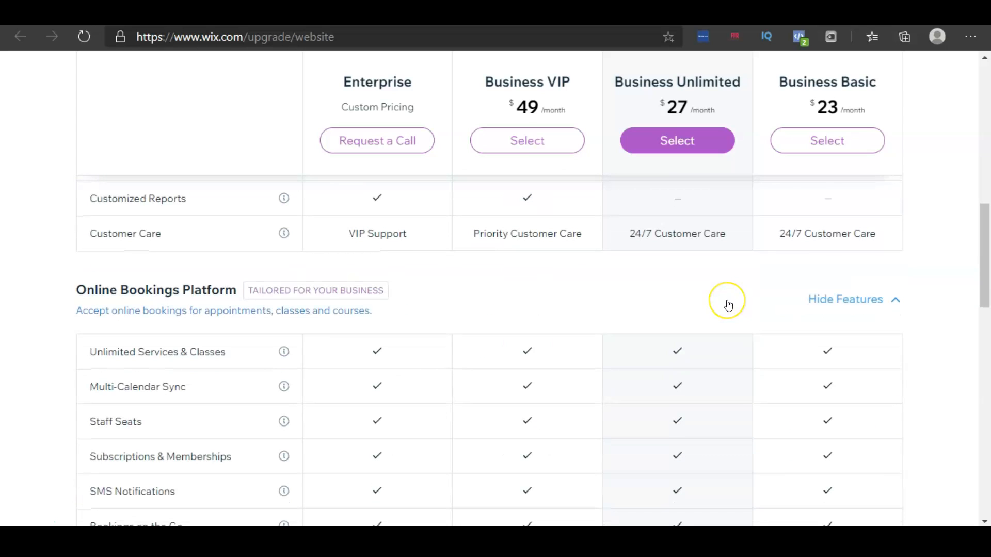
{"action": "scroll", "coordinate": [728, 303], "scroll_direction": "down", "scroll_amount": 2}
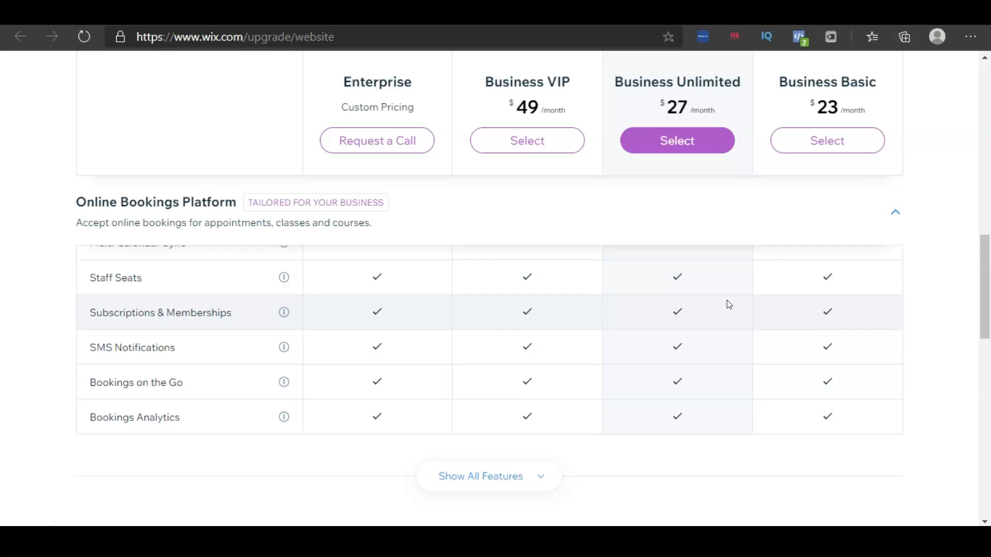
{"action": "scroll", "coordinate": [729, 305], "scroll_direction": "down", "scroll_amount": 2}
{"action": "scroll", "coordinate": [730, 302], "scroll_direction": "up", "scroll_amount": 12}
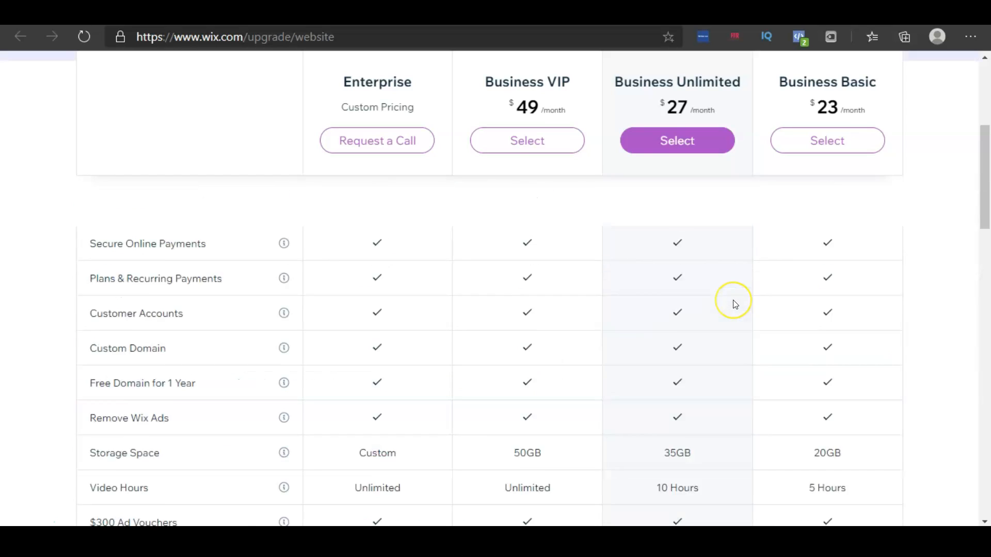
{"action": "scroll", "coordinate": [734, 305], "scroll_direction": "down", "scroll_amount": 4}
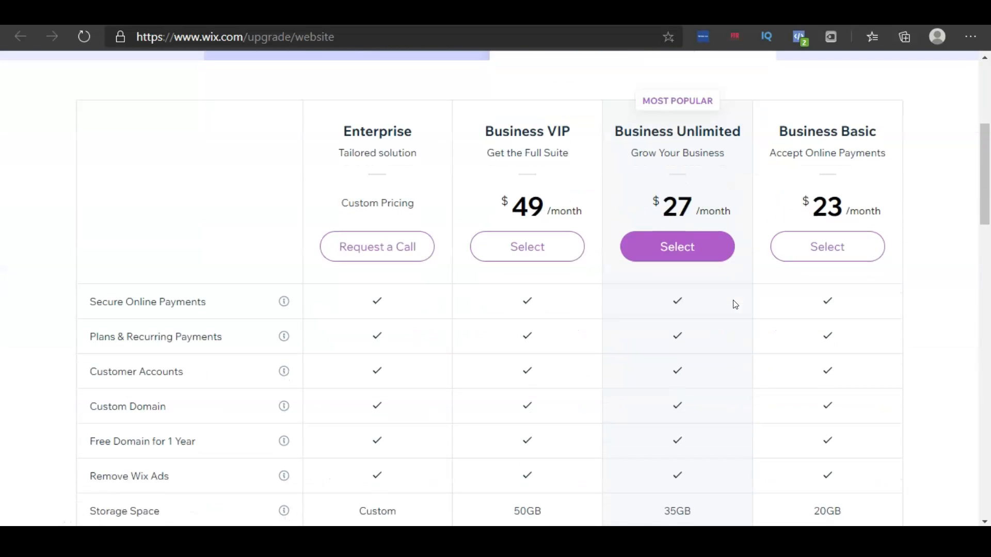
{"action": "scroll", "coordinate": [738, 303], "scroll_direction": "down", "scroll_amount": 2}
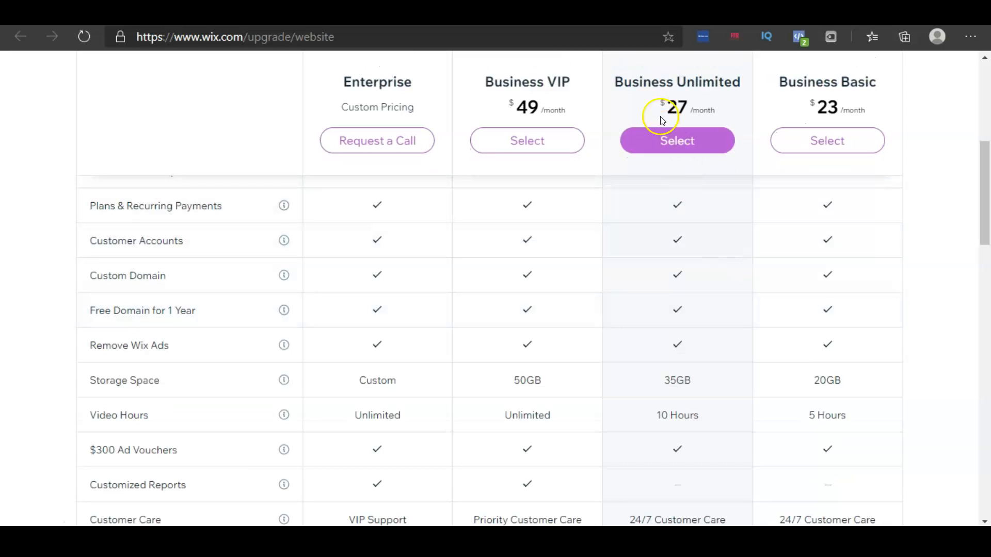
{"action": "left_click", "coordinate": [697, 147]}
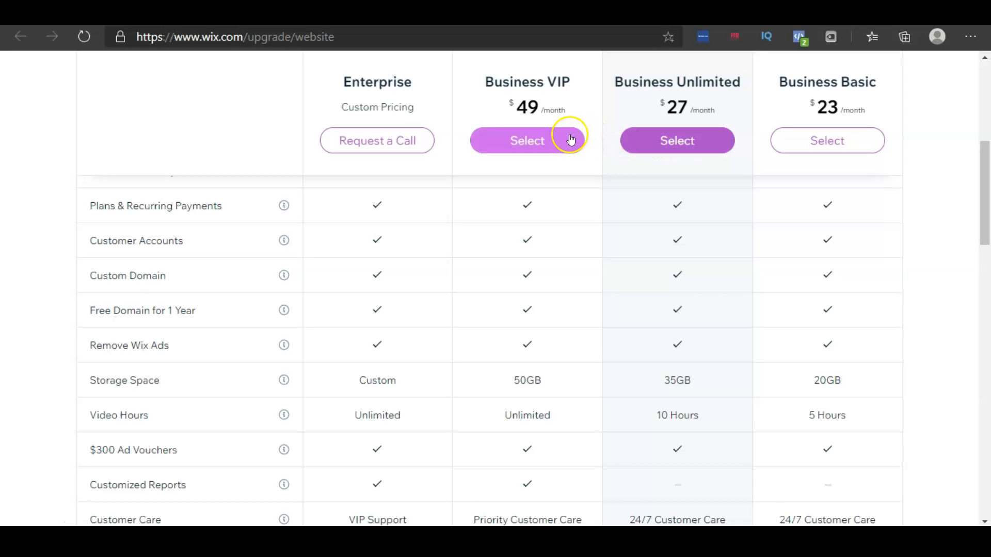
{"action": "scroll", "coordinate": [684, 182], "scroll_direction": "up", "scroll_amount": 1}
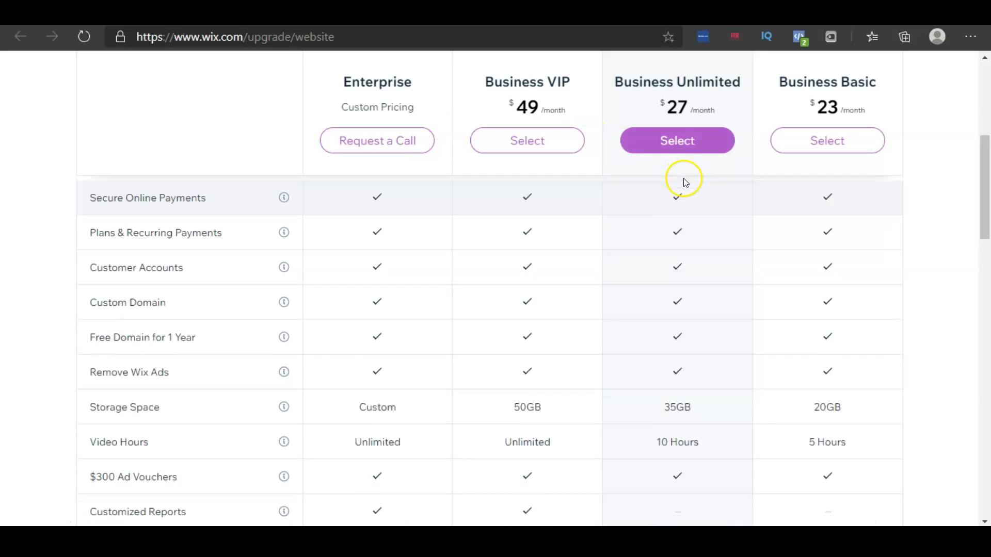
{"action": "scroll", "coordinate": [685, 182], "scroll_direction": "up", "scroll_amount": 5}
{"action": "scroll", "coordinate": [692, 243], "scroll_direction": "down", "scroll_amount": 1}
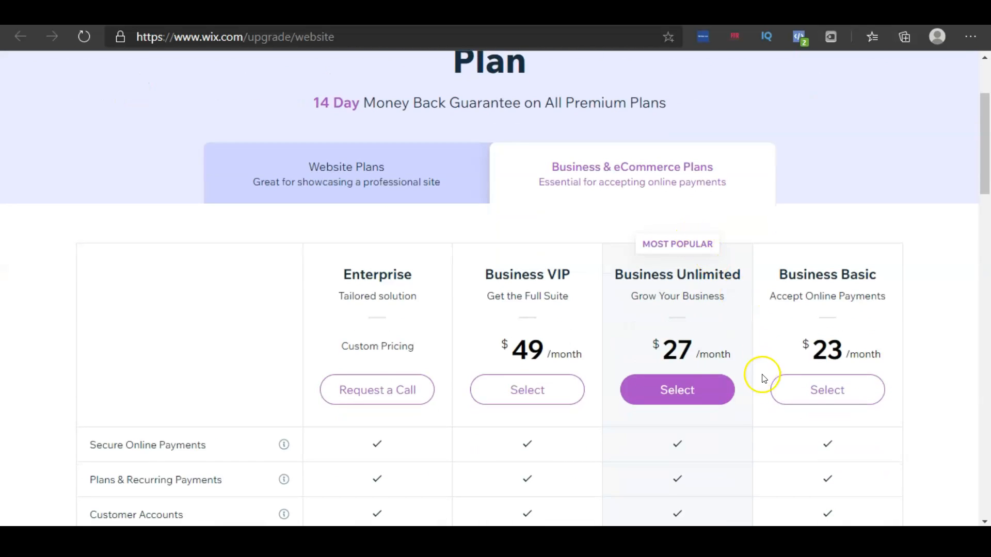
Select the Business Unlimited plan with yearly billing and proceed to the checkout page
{"action": "left_click", "coordinate": [701, 399]}
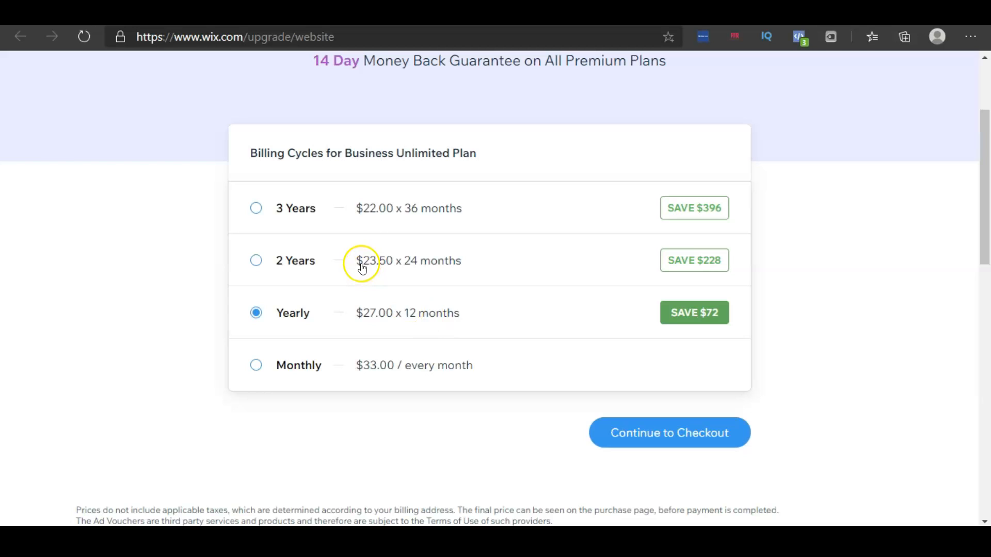
{"action": "left_click", "coordinate": [701, 442]}
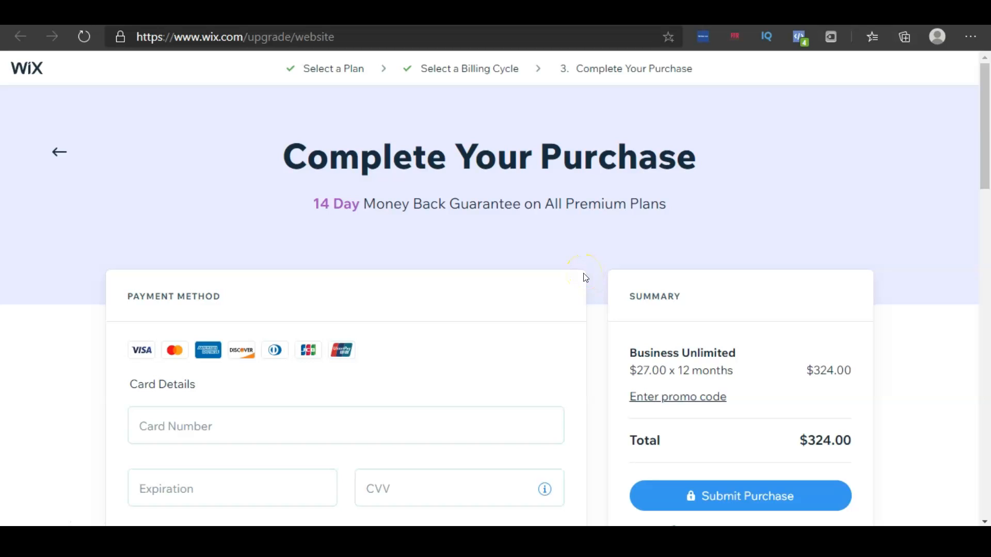
{"action": "scroll", "coordinate": [585, 278], "scroll_direction": "down", "scroll_amount": 4}
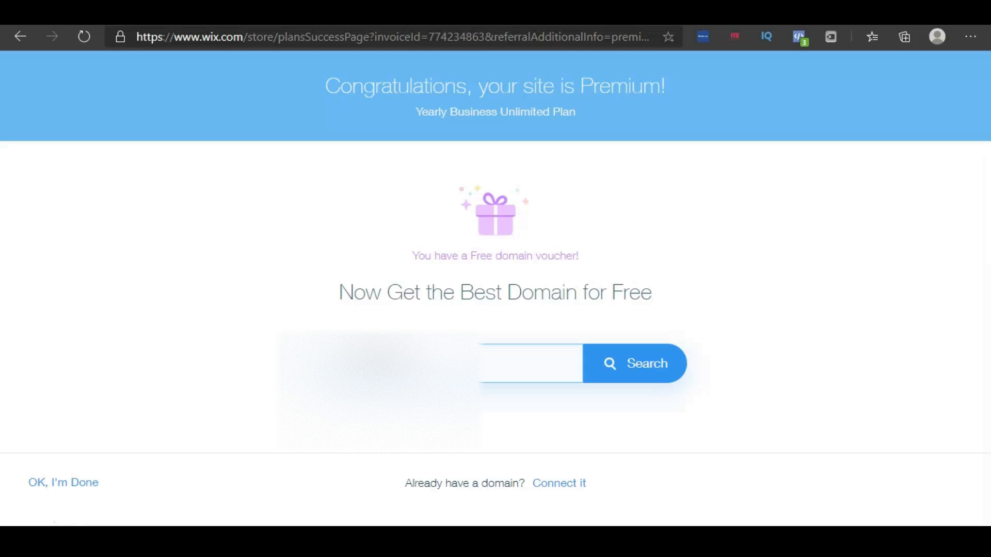
Search the free domain voucher for trendyboutique.com
{"action": "left_click", "coordinate": [676, 376]}
{"action": "left_click", "coordinate": [641, 365]}
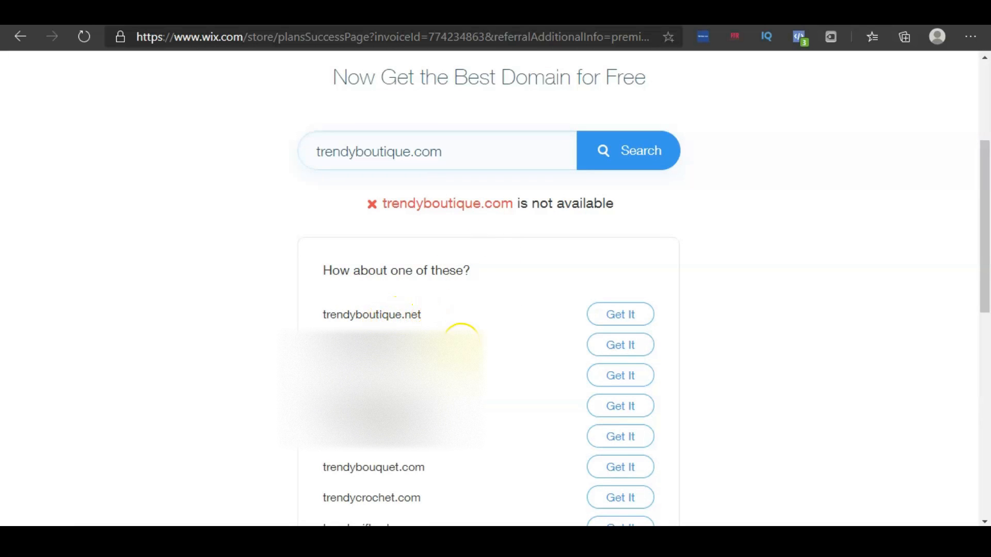
{"action": "scroll", "coordinate": [382, 392], "scroll_direction": "up", "scroll_amount": 3}
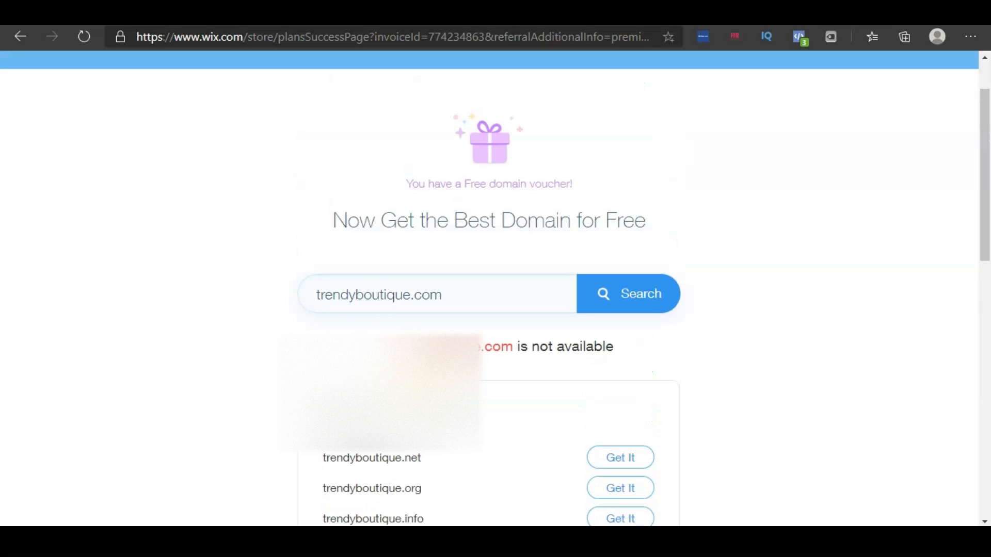
Search for trendyaccessoriesboutique.com and claim it with the free domain voucher
{"action": "left_click", "coordinate": [357, 295]}
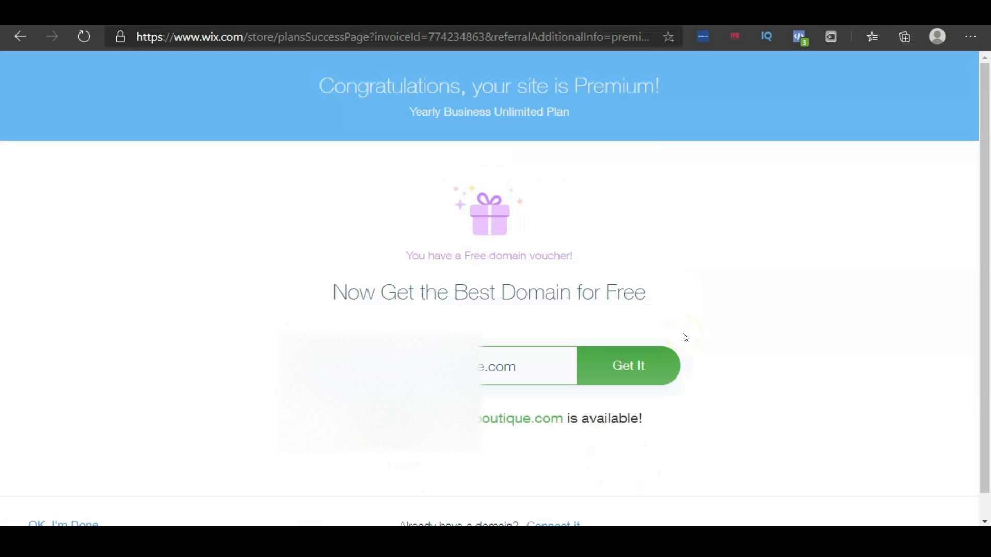
{"action": "scroll", "coordinate": [685, 339], "scroll_direction": "down", "scroll_amount": 1}
{"action": "left_click", "coordinate": [692, 380]}
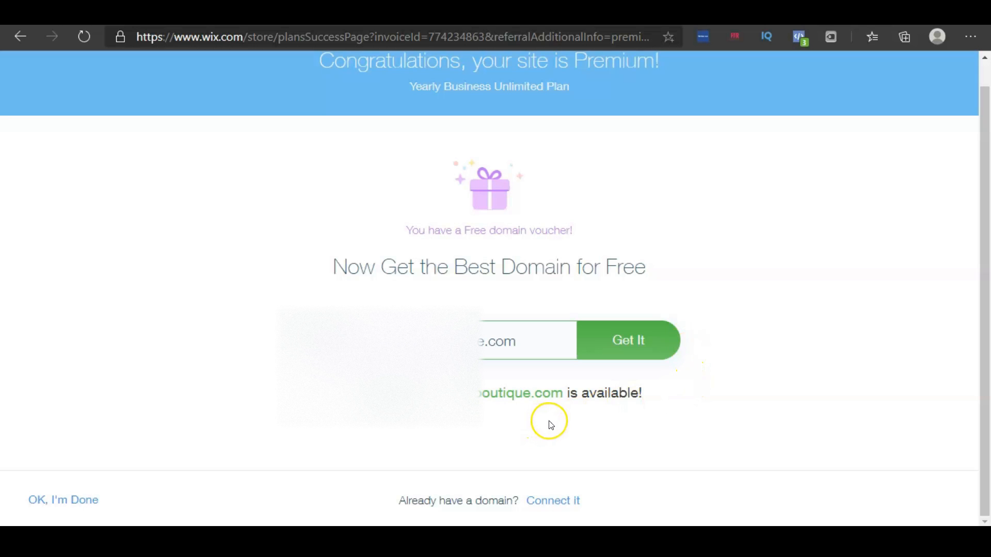
{"action": "left_click", "coordinate": [634, 349]}
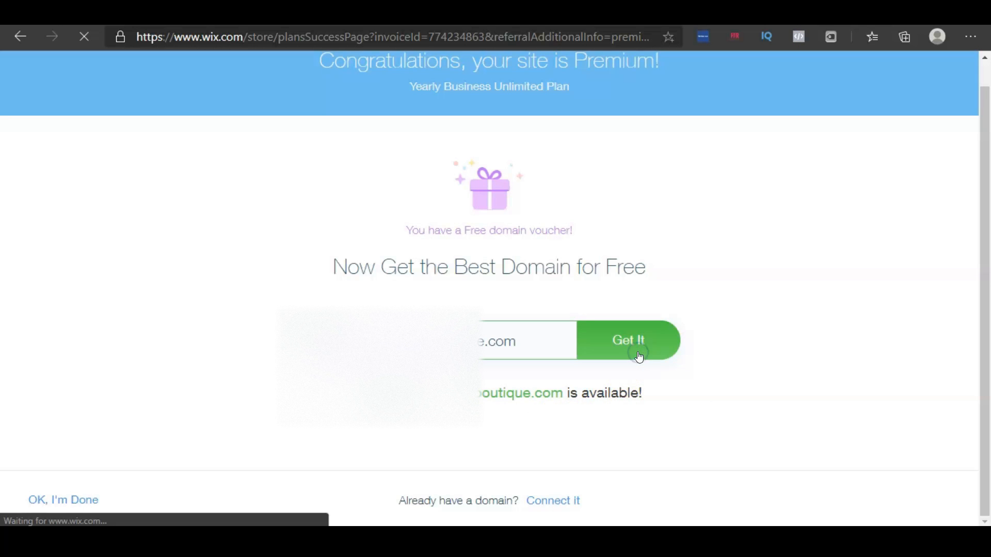
Set the domain registration period to 1 Year and continue
{"action": "left_click", "coordinate": [133, 337]}
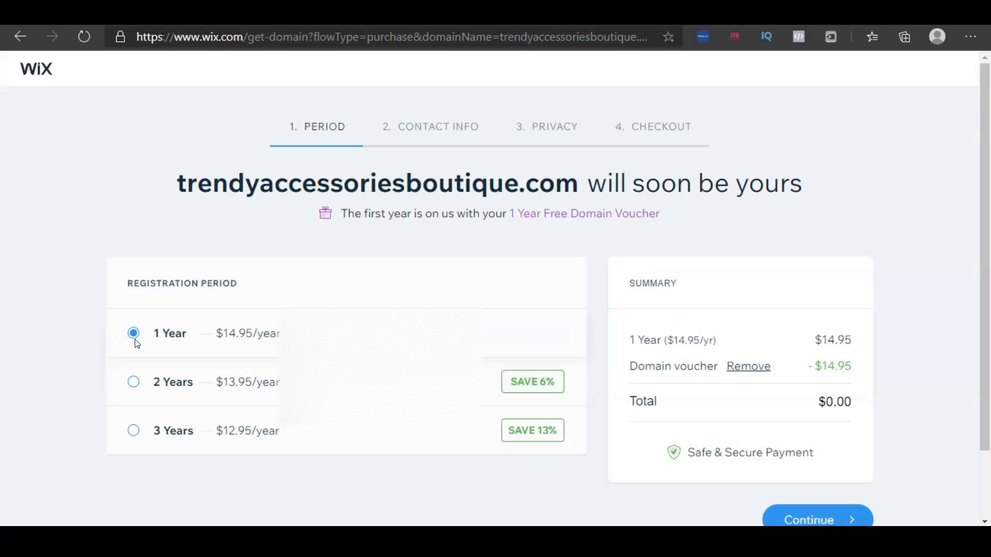
{"action": "left_click", "coordinate": [132, 385]}
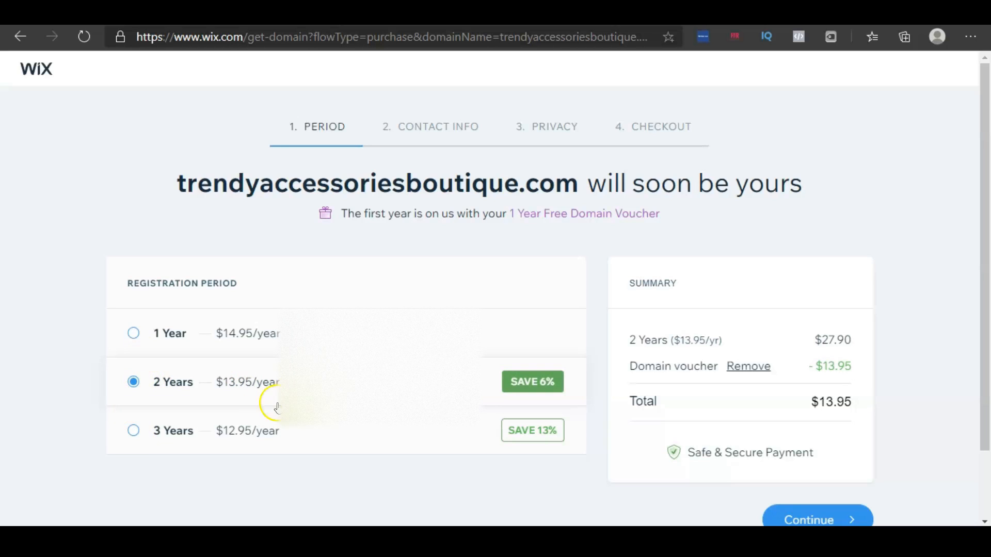
{"action": "left_click", "coordinate": [136, 431]}
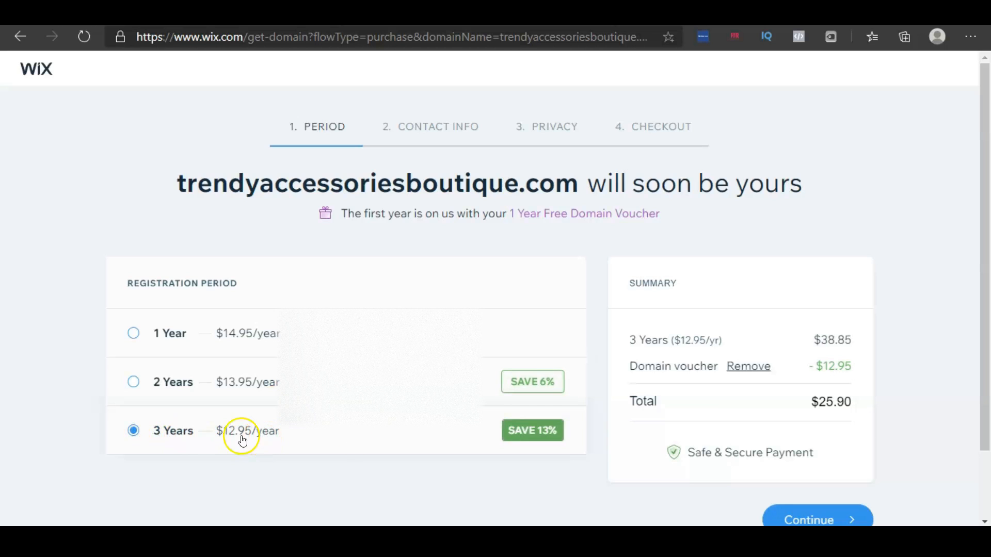
{"action": "left_click", "coordinate": [133, 334]}
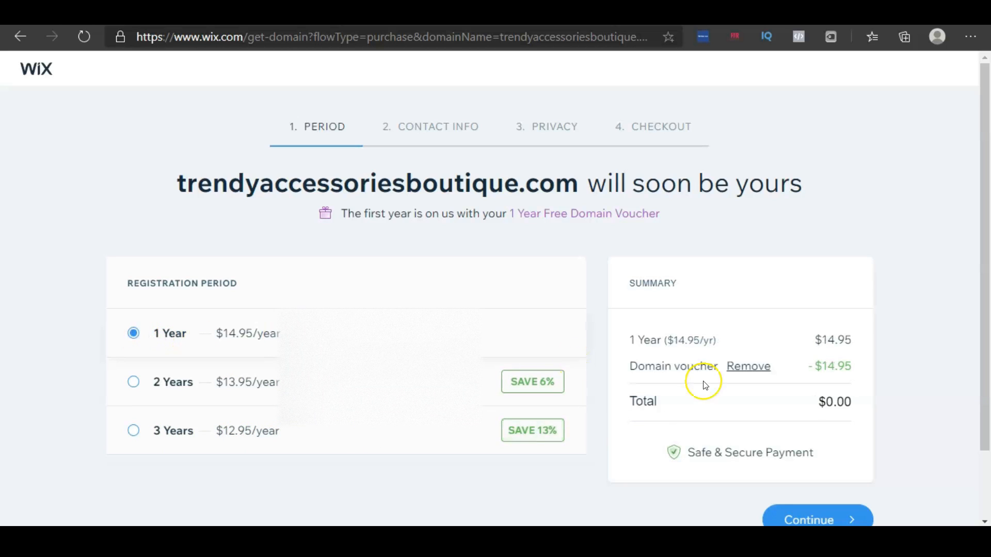
{"action": "scroll", "coordinate": [699, 384], "scroll_direction": "down", "scroll_amount": 2}
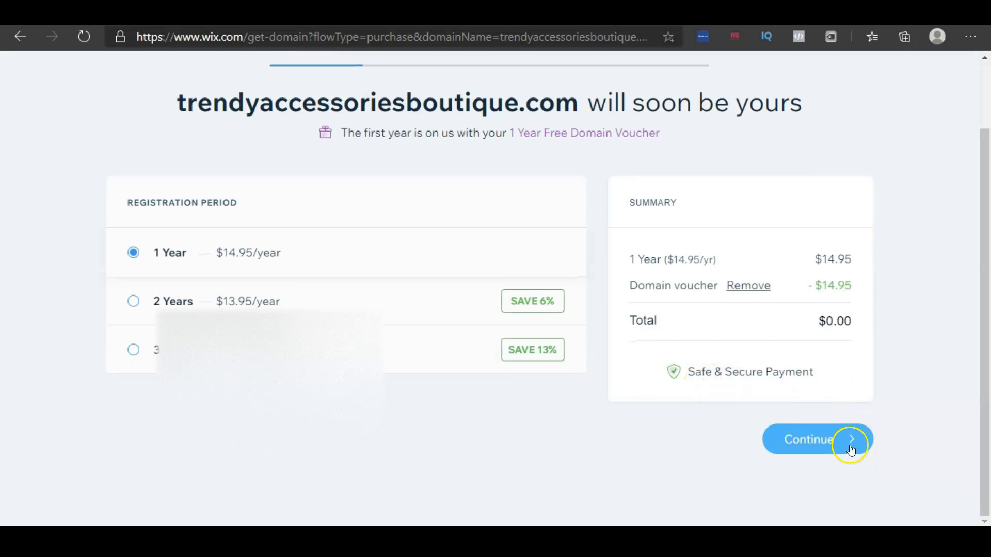
{"action": "left_click", "coordinate": [850, 447]}
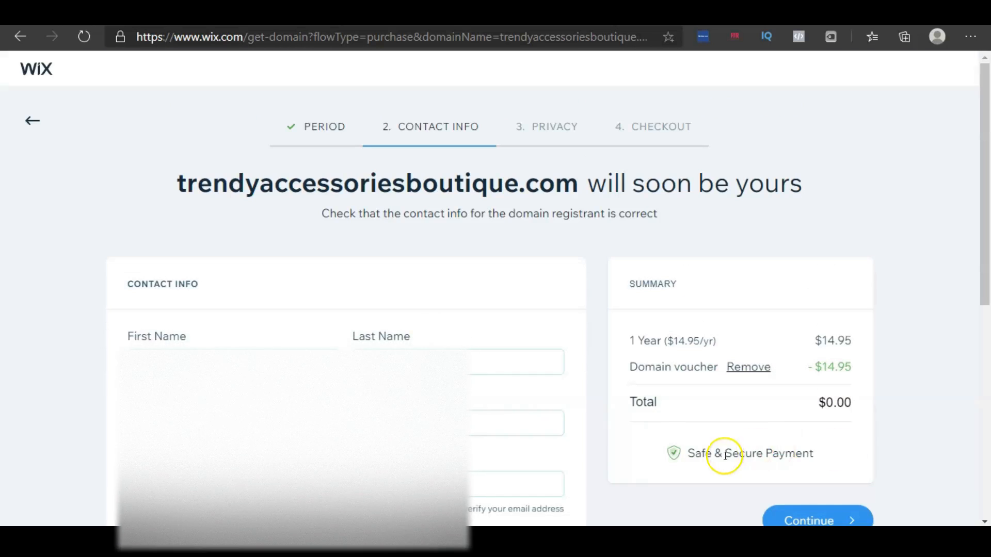
Continue past the pre-filled registrant contact info
{"action": "scroll", "coordinate": [567, 420], "scroll_direction": "down", "scroll_amount": 1}
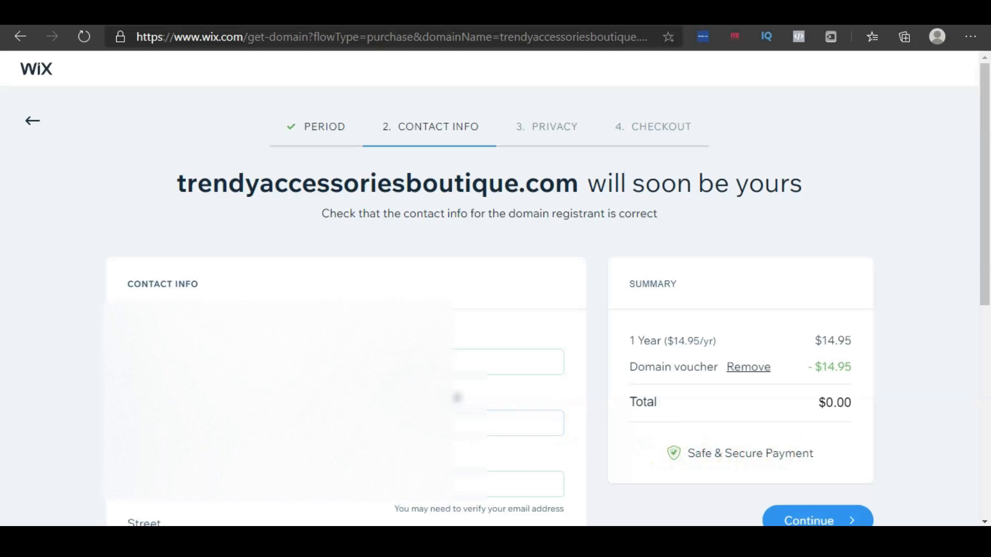
{"action": "scroll", "coordinate": [612, 374], "scroll_direction": "down", "scroll_amount": 2}
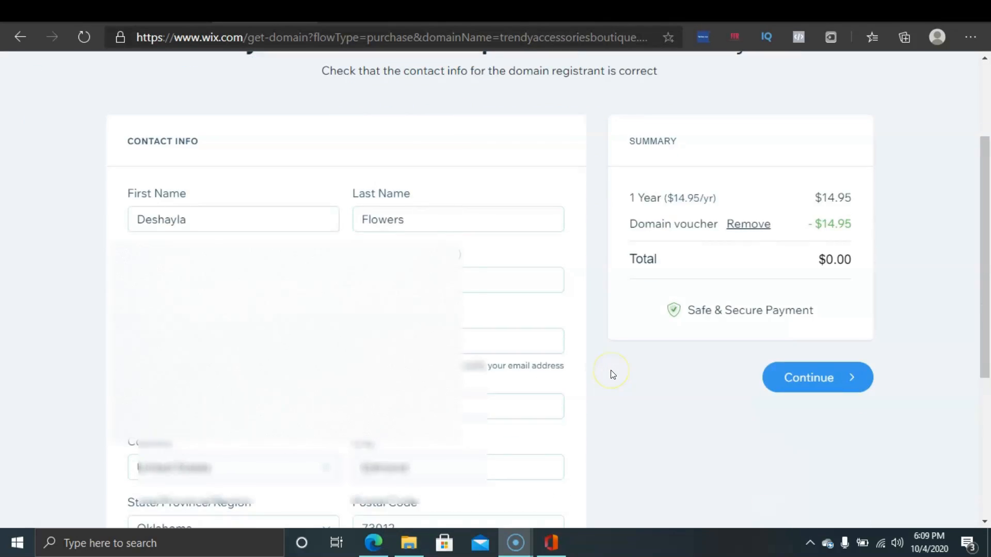
{"action": "left_click", "coordinate": [802, 379]}
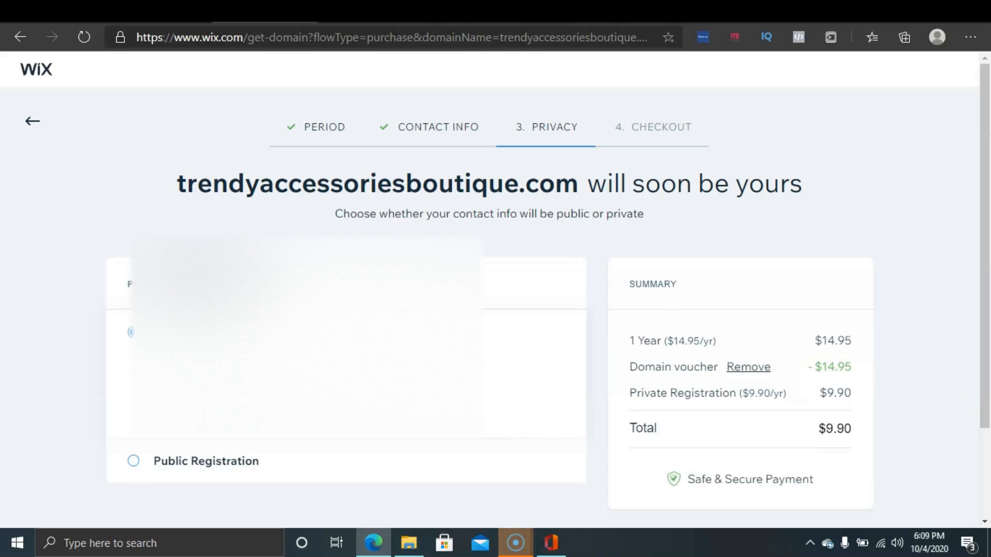
Choose Public Registration as the domain's privacy protection option
{"action": "scroll", "coordinate": [495, 289], "scroll_direction": "down", "scroll_amount": 2}
{"action": "left_click", "coordinate": [342, 364]}
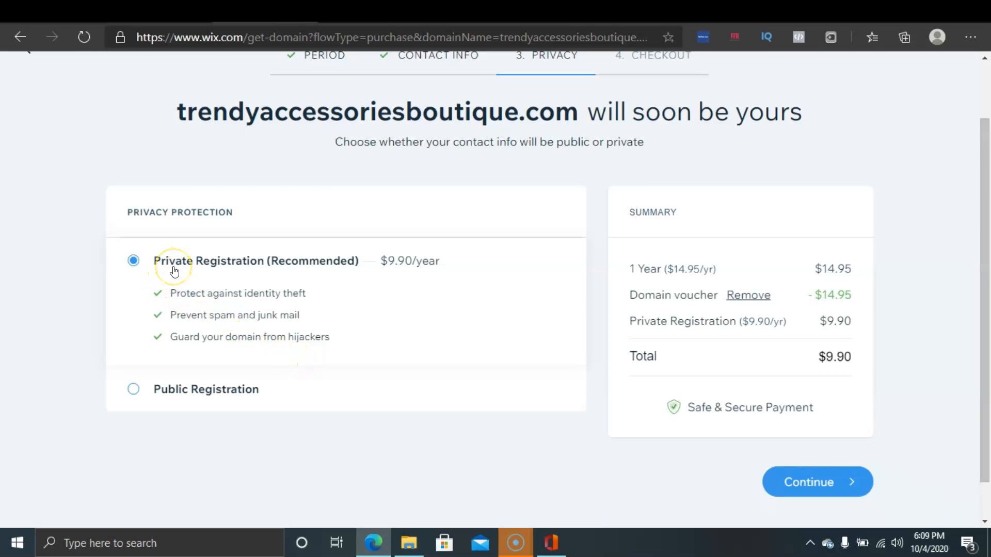
{"action": "left_click", "coordinate": [153, 395]}
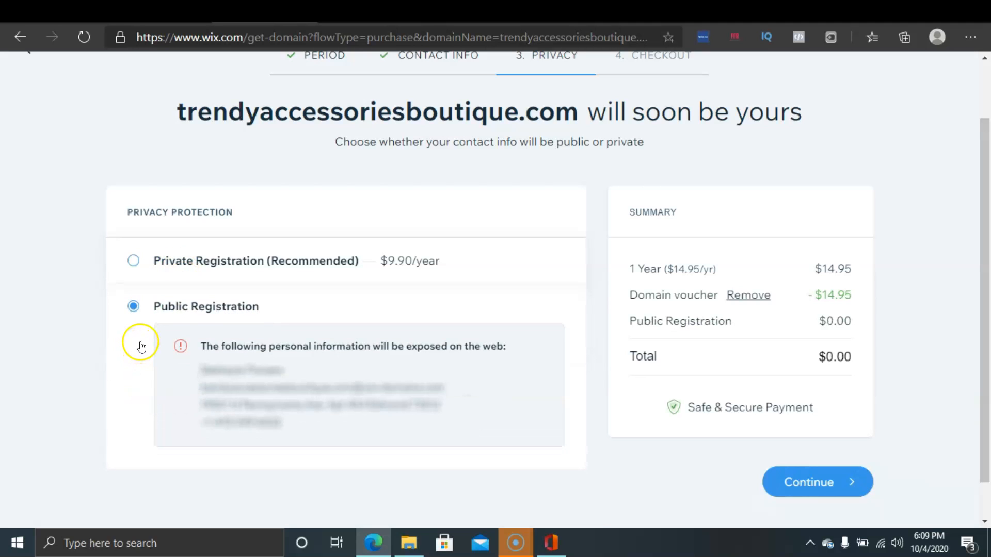
Select Private Registration and submit the domain purchase using the saved payment method
{"action": "left_click", "coordinate": [133, 262]}
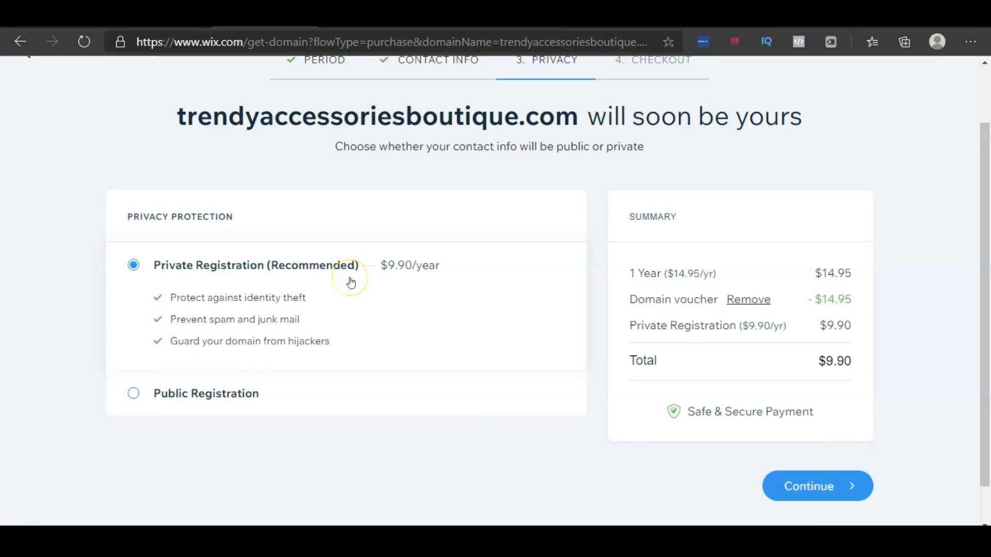
{"action": "scroll", "coordinate": [351, 283], "scroll_direction": "down", "scroll_amount": 1}
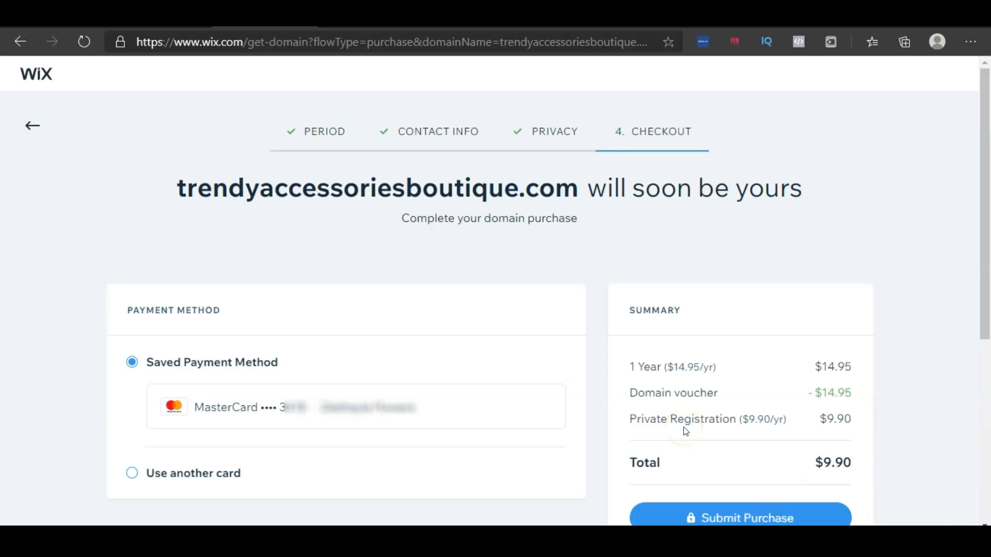
{"action": "scroll", "coordinate": [636, 363], "scroll_direction": "down", "scroll_amount": 3}
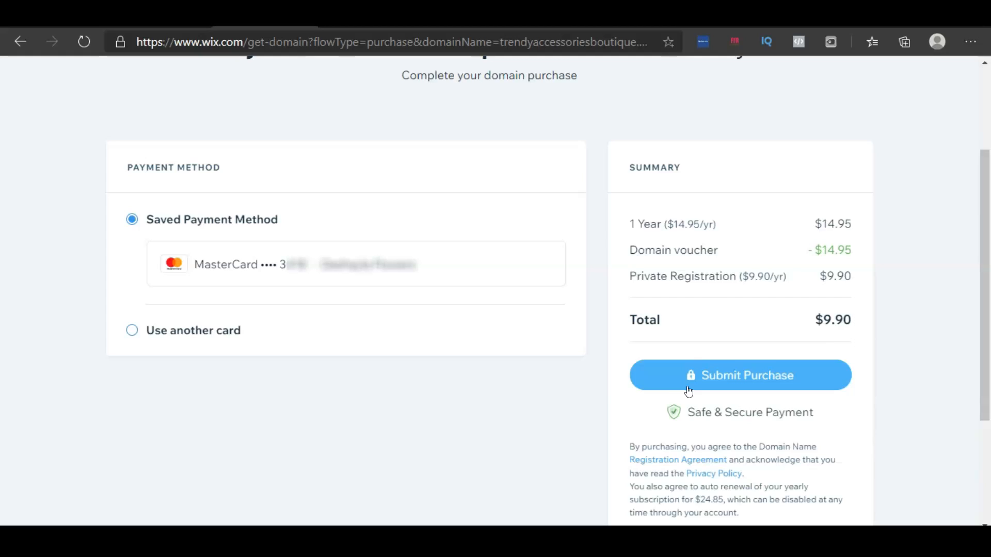
{"action": "left_click", "coordinate": [688, 391]}
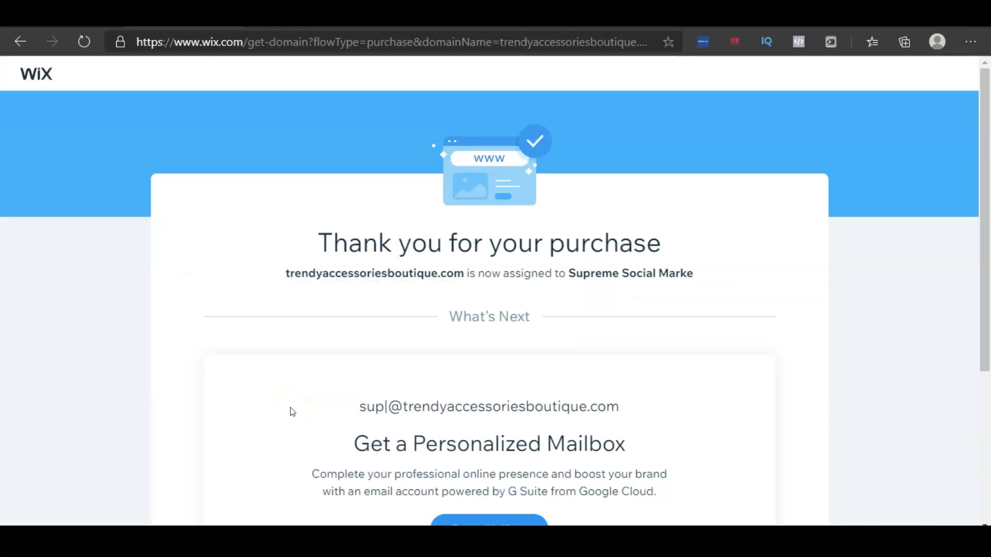
Review the purchase confirmation details and go to My Domains
{"action": "scroll", "coordinate": [335, 360], "scroll_direction": "down", "scroll_amount": 1}
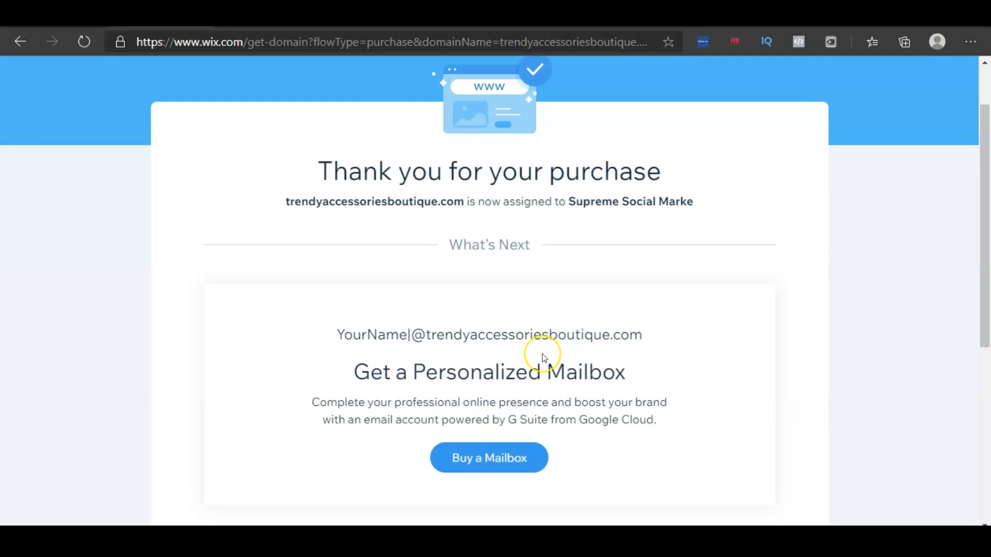
{"action": "scroll", "coordinate": [543, 356], "scroll_direction": "down", "scroll_amount": 3}
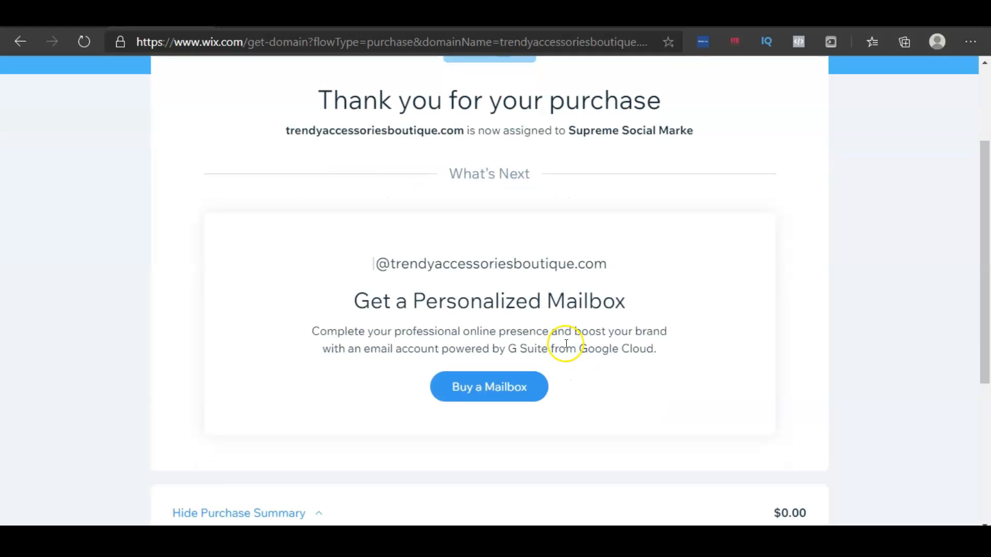
{"action": "scroll", "coordinate": [557, 332], "scroll_direction": "down", "scroll_amount": 3}
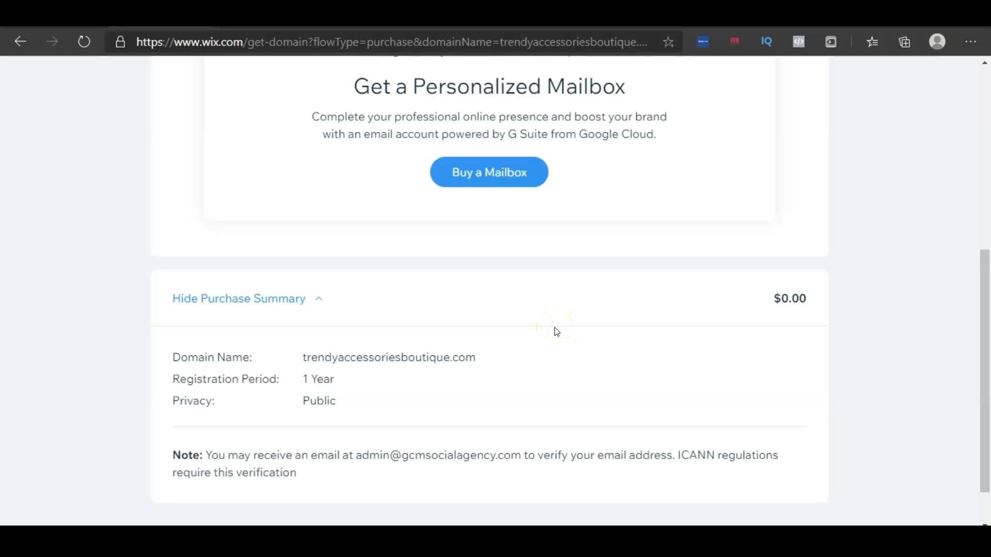
{"action": "scroll", "coordinate": [555, 332], "scroll_direction": "down", "scroll_amount": 1}
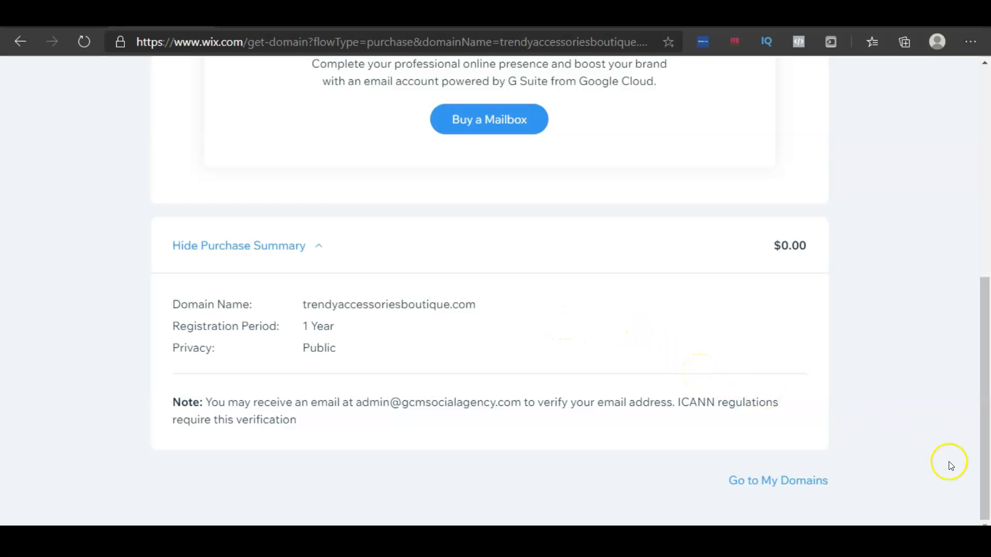
{"action": "left_click", "coordinate": [806, 485]}
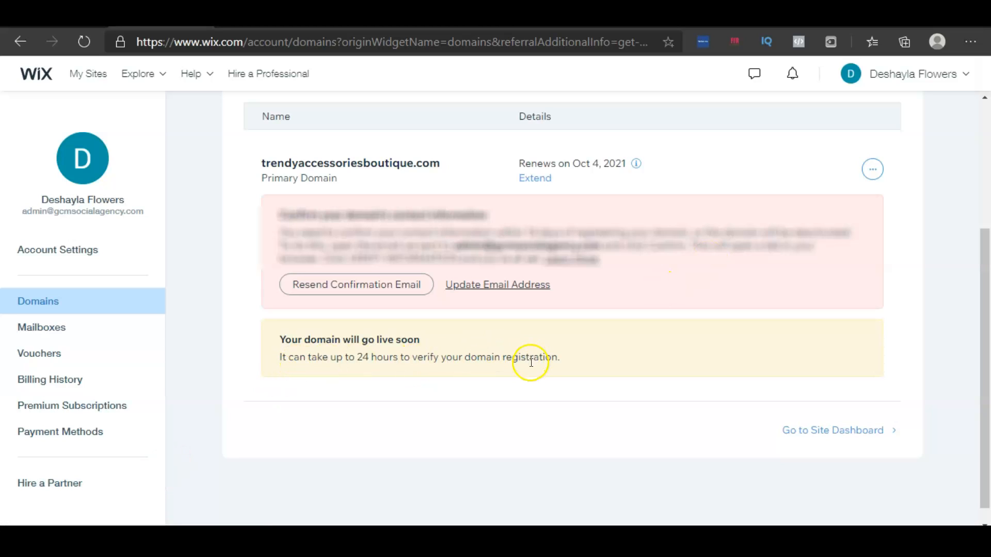
Start a new Online Store website with the Editor by choosing a template
{"action": "scroll", "coordinate": [43, 507], "scroll_direction": "down", "scroll_amount": 1}
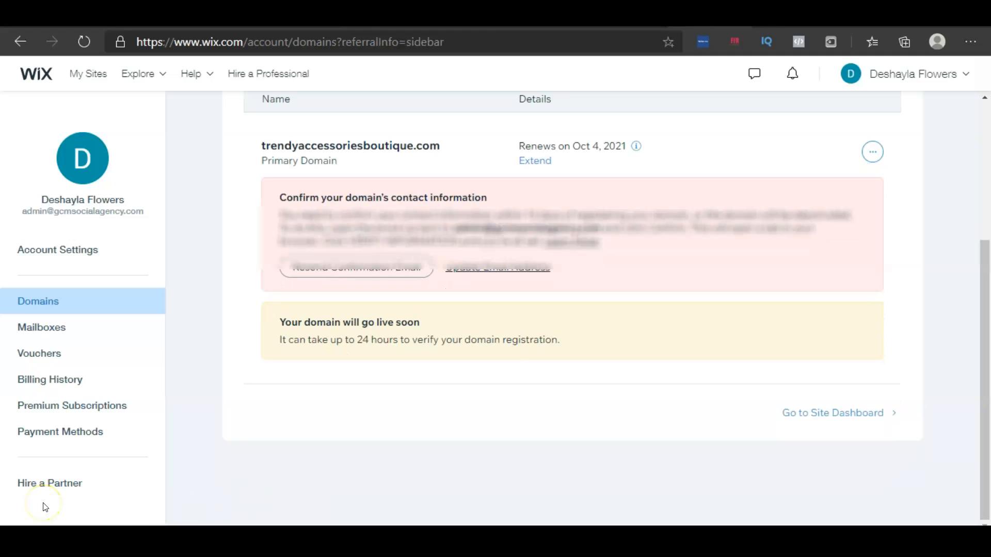
{"action": "left_click", "coordinate": [90, 81]}
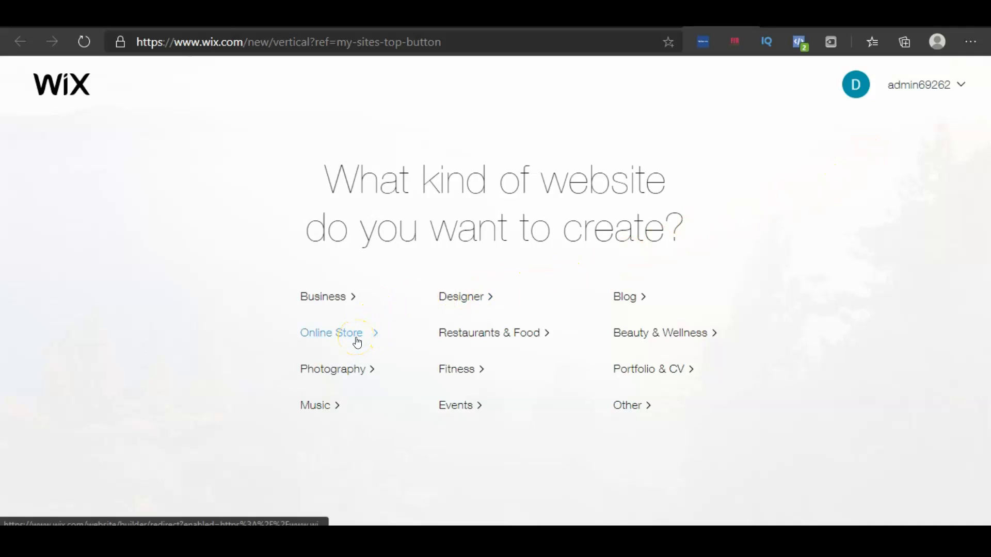
{"action": "left_click", "coordinate": [320, 342]}
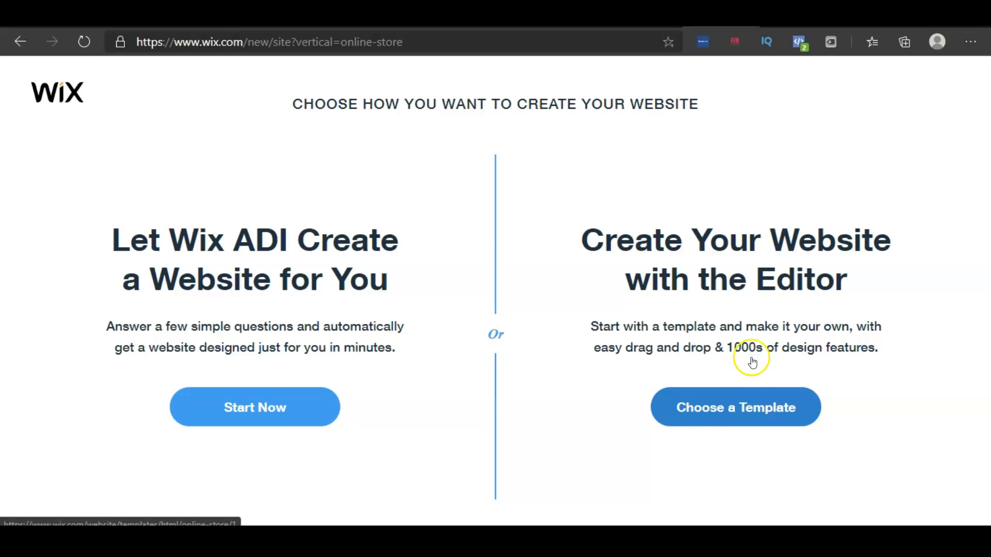
{"action": "left_click", "coordinate": [697, 420]}
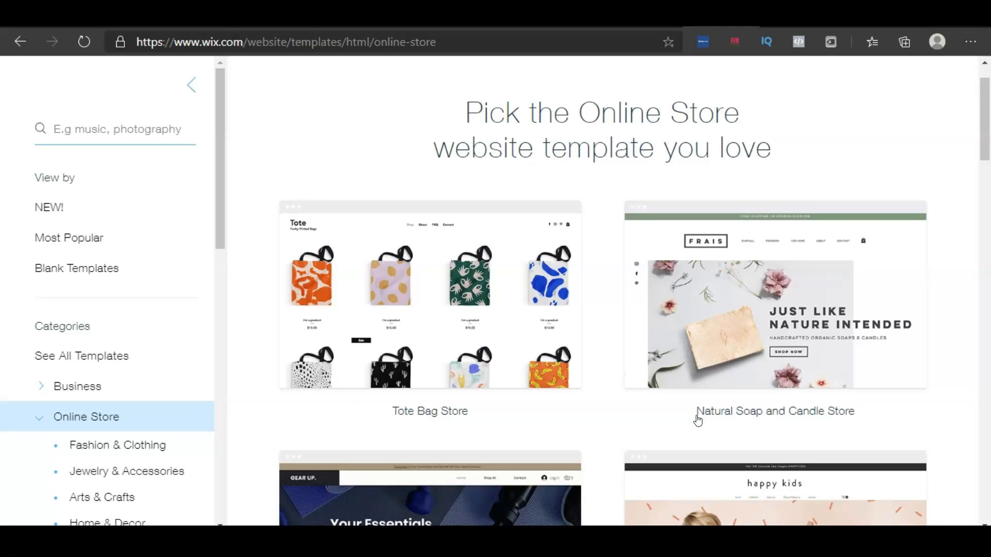
Browse the Online Store template gallery
{"action": "scroll", "coordinate": [572, 266], "scroll_direction": "down", "scroll_amount": 10}
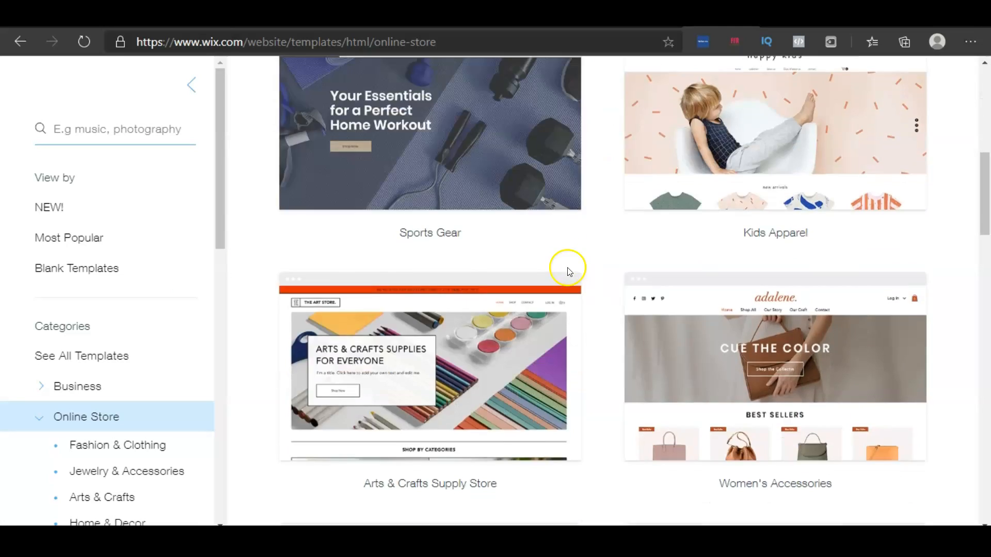
{"action": "scroll", "coordinate": [575, 268], "scroll_direction": "down", "scroll_amount": 14}
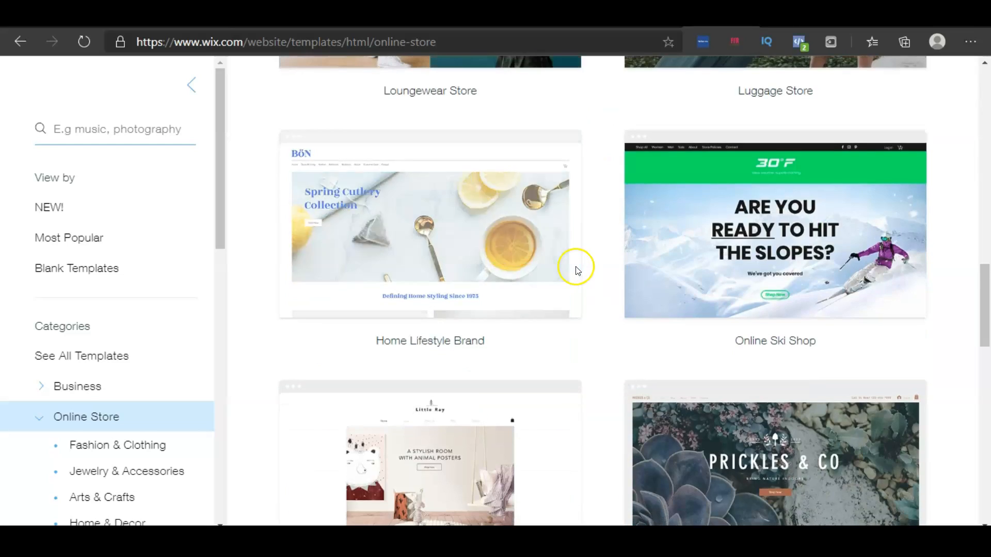
{"action": "scroll", "coordinate": [576, 272], "scroll_direction": "down", "scroll_amount": 4}
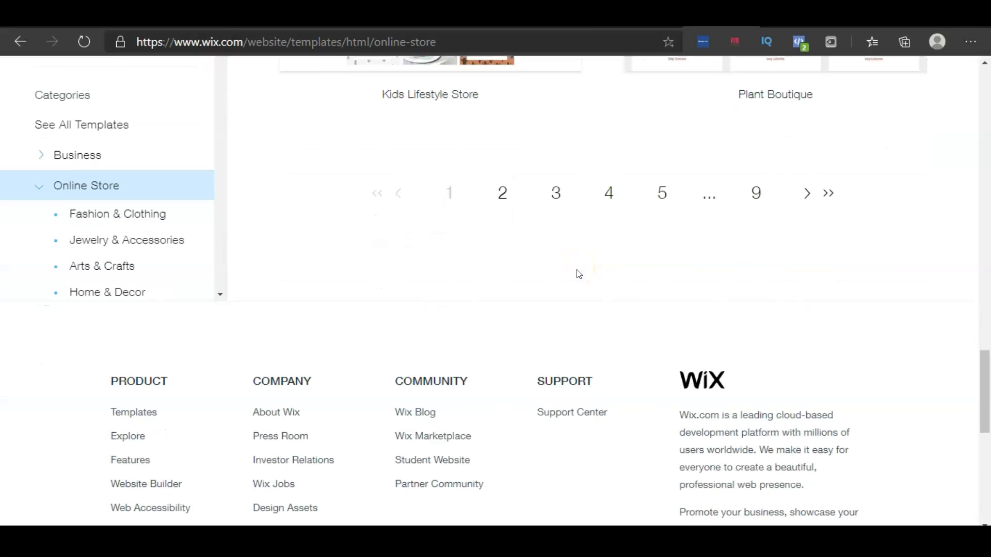
{"action": "scroll", "coordinate": [576, 272], "scroll_direction": "up", "scroll_amount": 6}
{"action": "scroll", "coordinate": [580, 278], "scroll_direction": "up", "scroll_amount": 12}
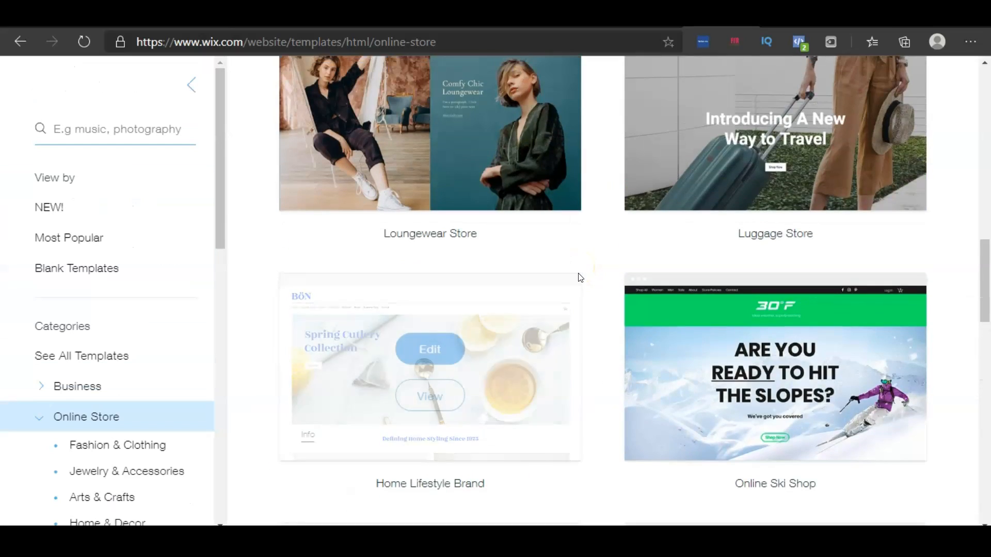
{"action": "scroll", "coordinate": [591, 278], "scroll_direction": "up", "scroll_amount": 5}
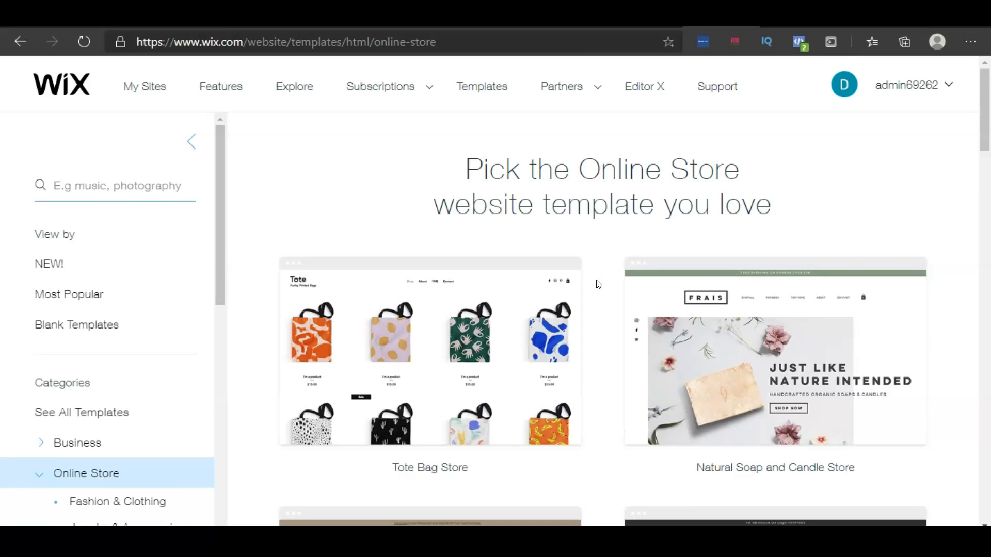
{"action": "scroll", "coordinate": [597, 284], "scroll_direction": "down", "scroll_amount": 4}
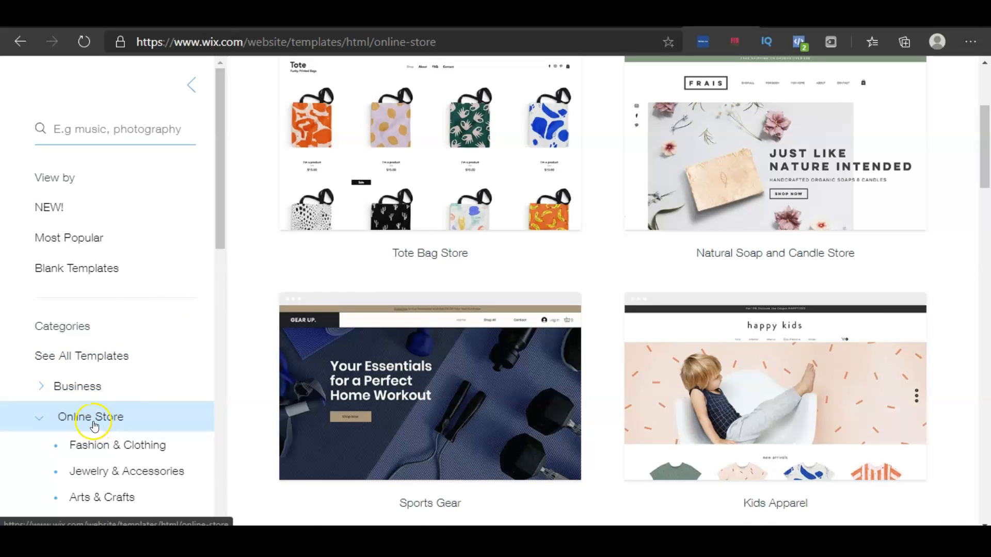
Filter the templates to the Jewelry & Accessories category
{"action": "scroll", "coordinate": [95, 426], "scroll_direction": "down", "scroll_amount": 4}
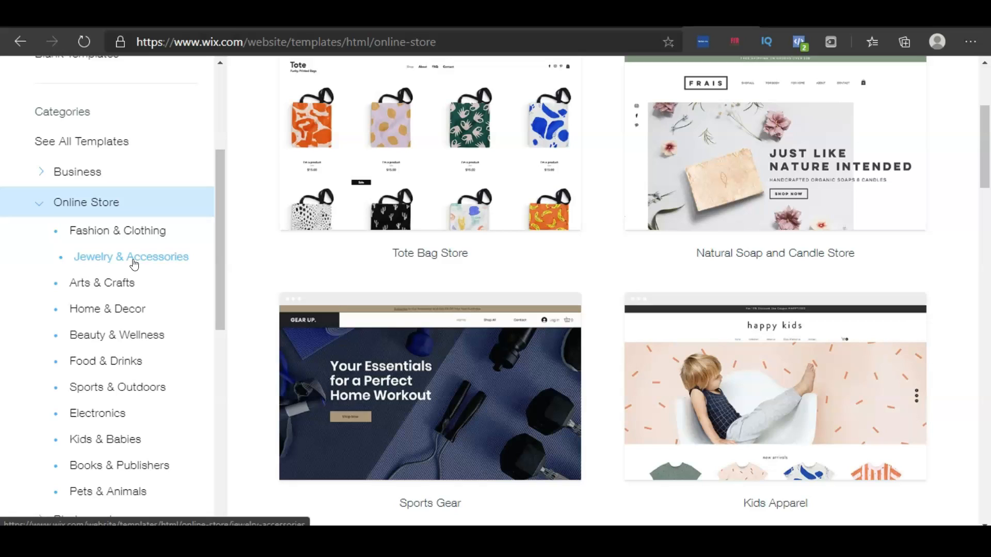
{"action": "left_click", "coordinate": [130, 242]}
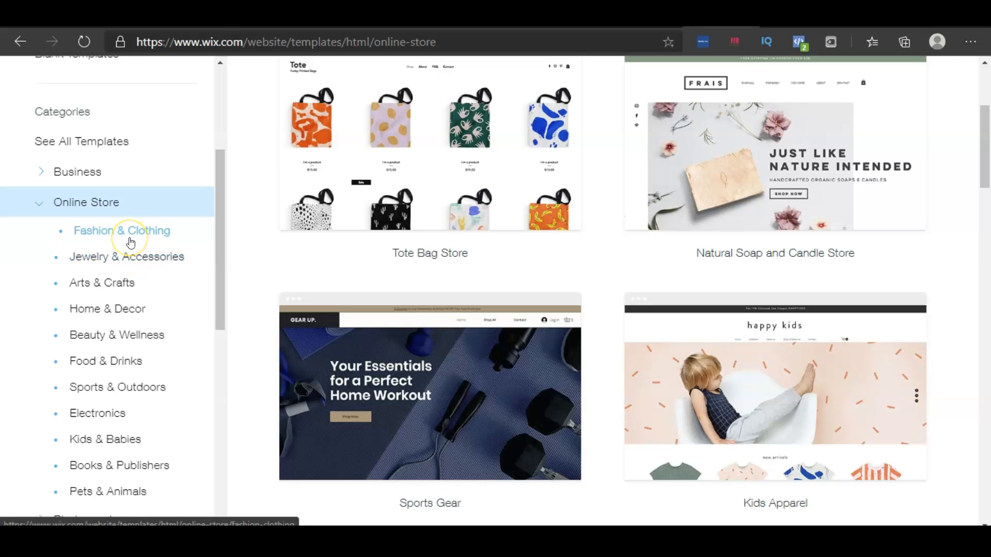
{"action": "left_click", "coordinate": [154, 265]}
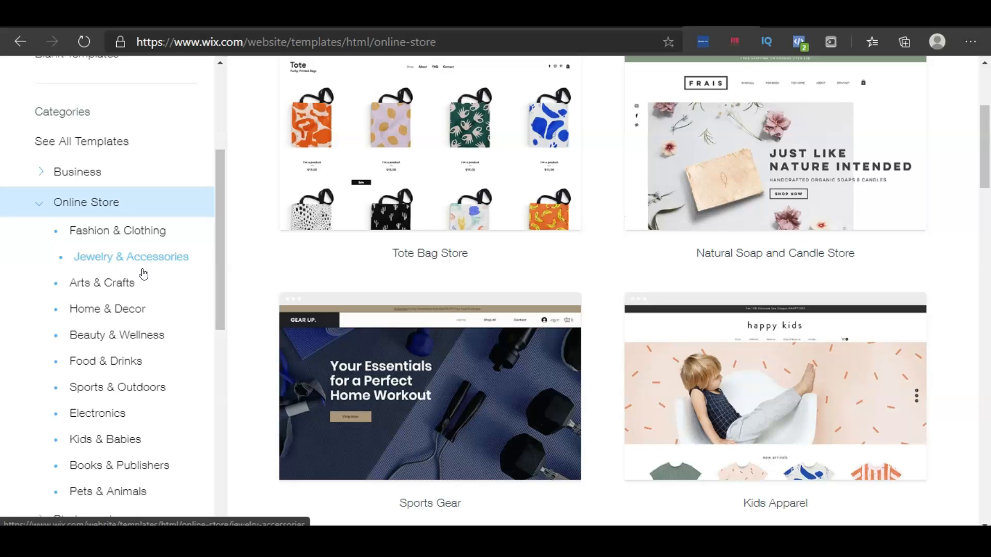
{"action": "left_click", "coordinate": [96, 241]}
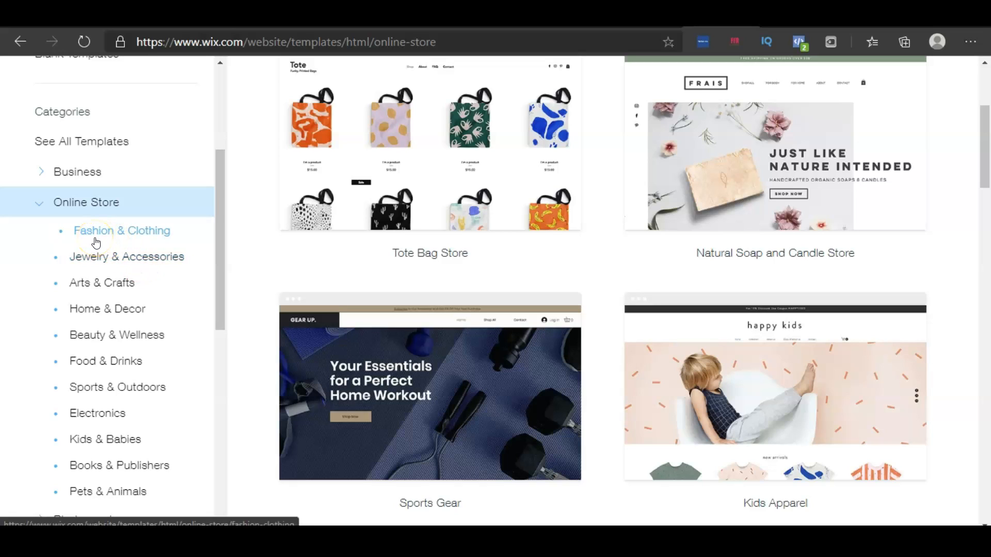
{"action": "left_click", "coordinate": [97, 243]}
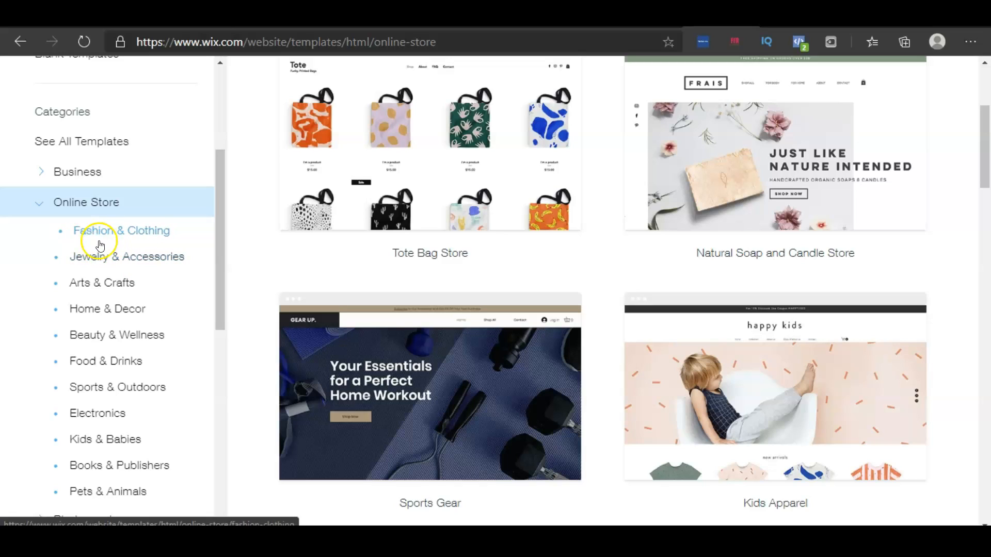
{"action": "left_click", "coordinate": [77, 264]}
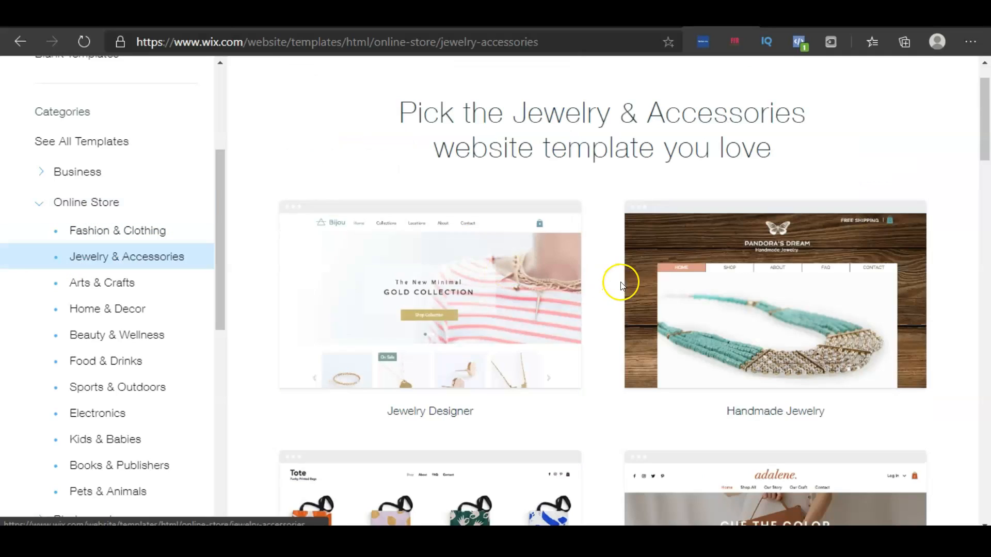
Browse the Jewelry & Accessories templates
{"action": "mouse_move", "coordinate": [626, 285]}
{"action": "scroll", "coordinate": [627, 285], "scroll_direction": "down", "scroll_amount": 1}
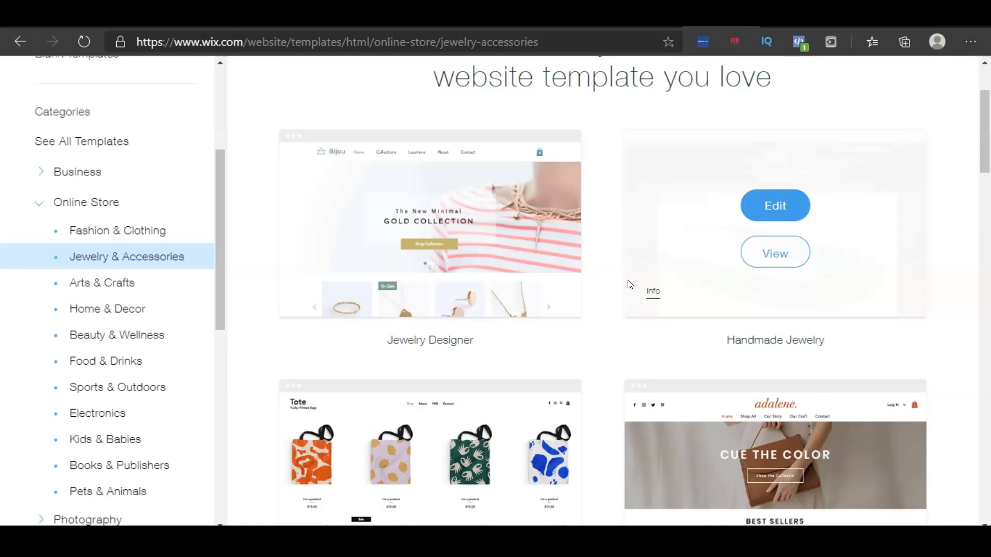
{"action": "scroll", "coordinate": [824, 310], "scroll_direction": "down", "scroll_amount": 7}
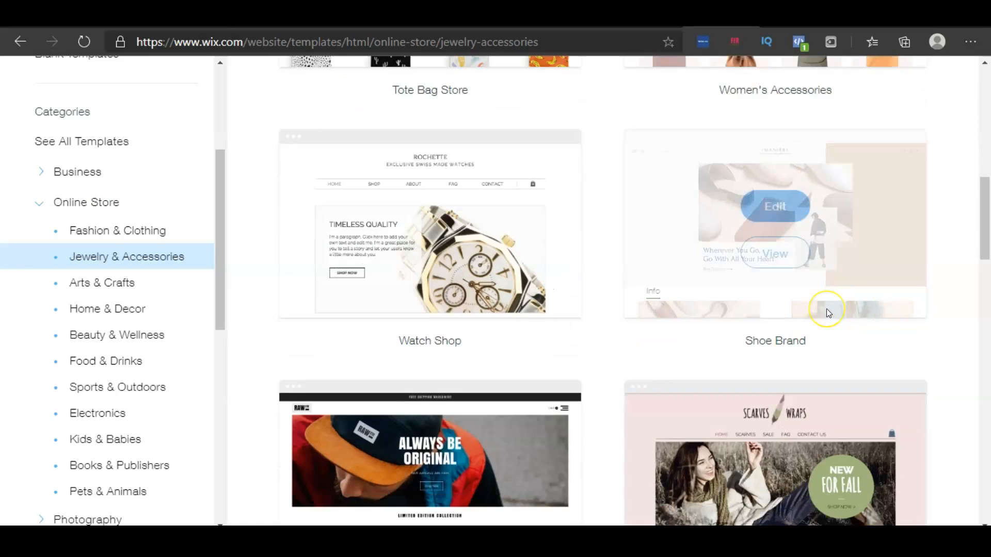
{"action": "scroll", "coordinate": [826, 309], "scroll_direction": "down", "scroll_amount": 6}
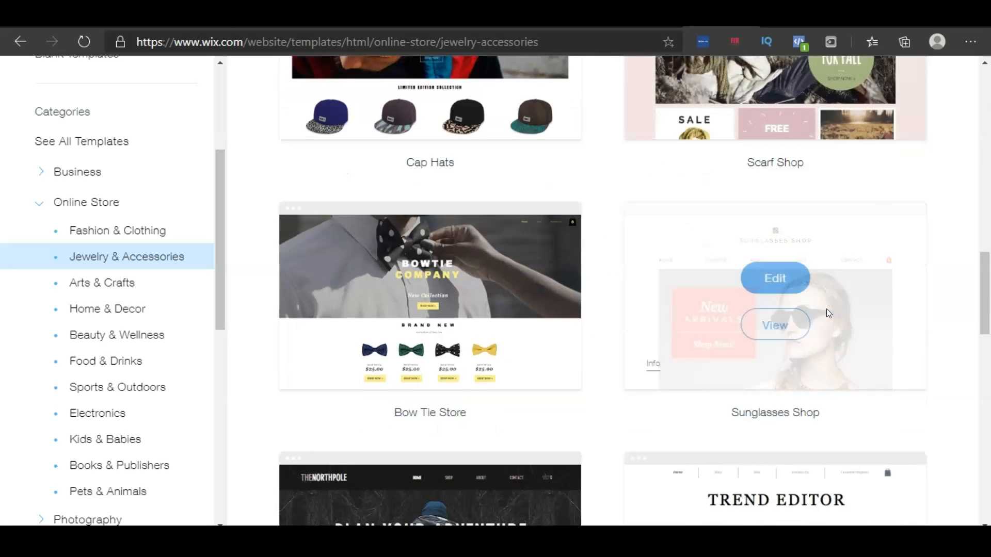
{"action": "scroll", "coordinate": [827, 312], "scroll_direction": "down", "scroll_amount": 6}
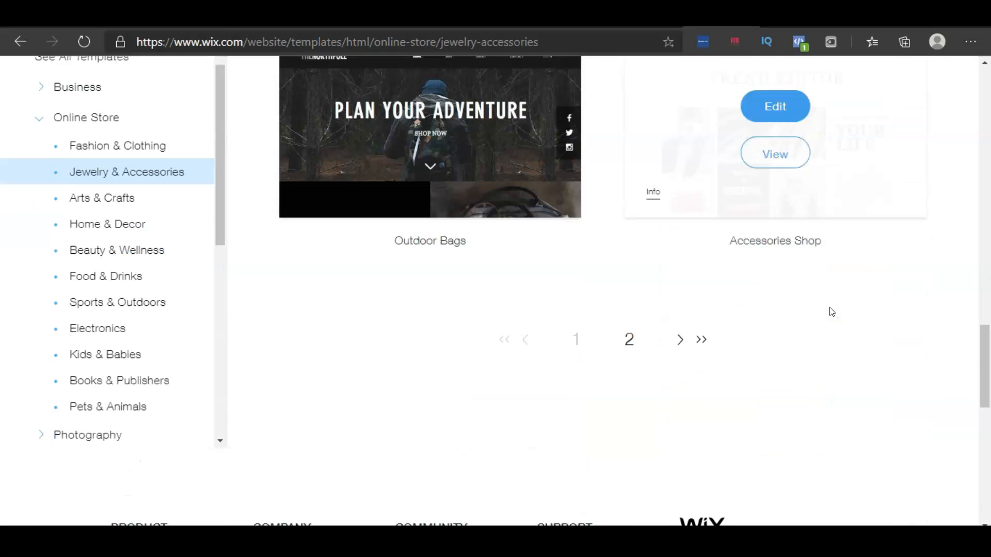
{"action": "scroll", "coordinate": [833, 314], "scroll_direction": "up", "scroll_amount": 7}
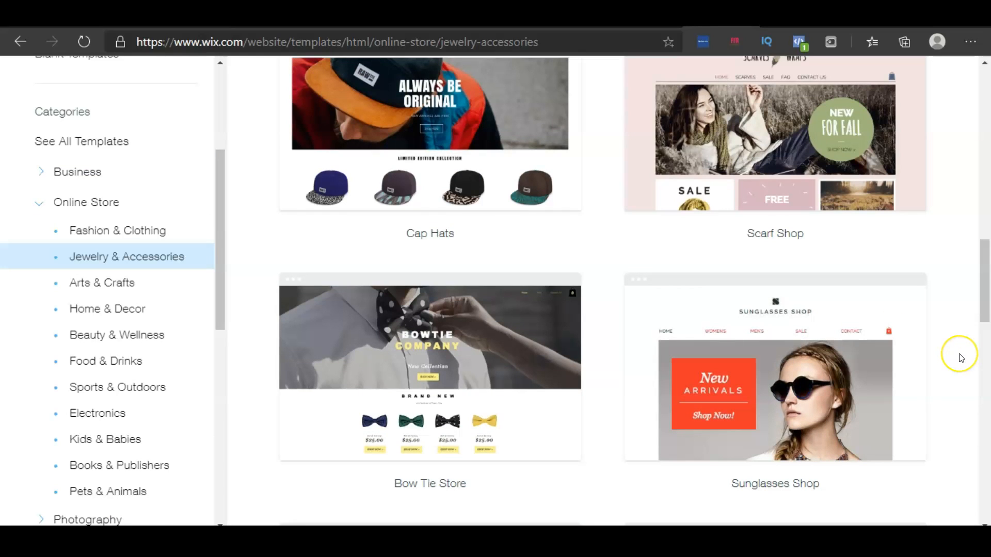
Open the Women's Accessories template preview and scroll through its desktop layout
{"action": "scroll", "coordinate": [959, 356], "scroll_direction": "up", "scroll_amount": 1}
{"action": "scroll", "coordinate": [960, 358], "scroll_direction": "up", "scroll_amount": 9}
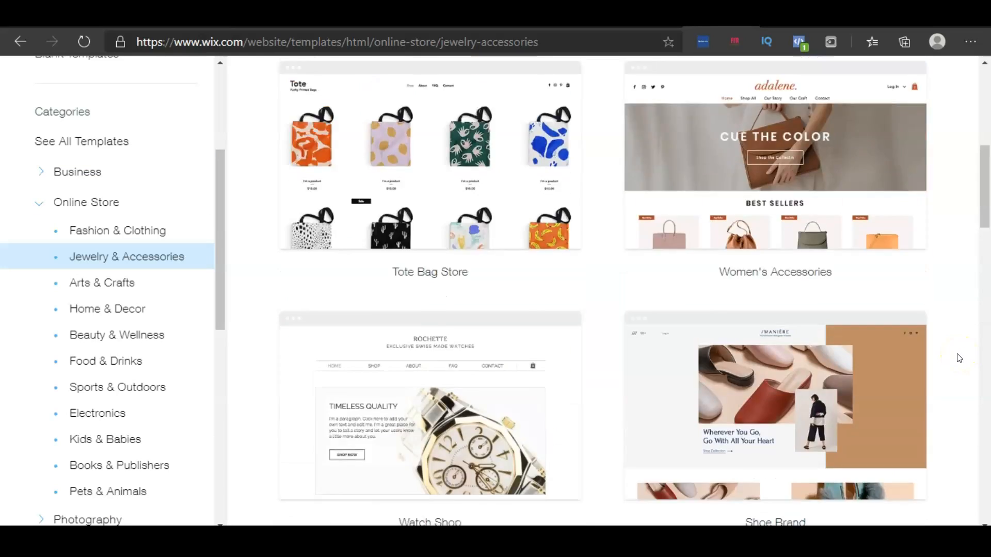
{"action": "mouse_move", "coordinate": [828, 365]}
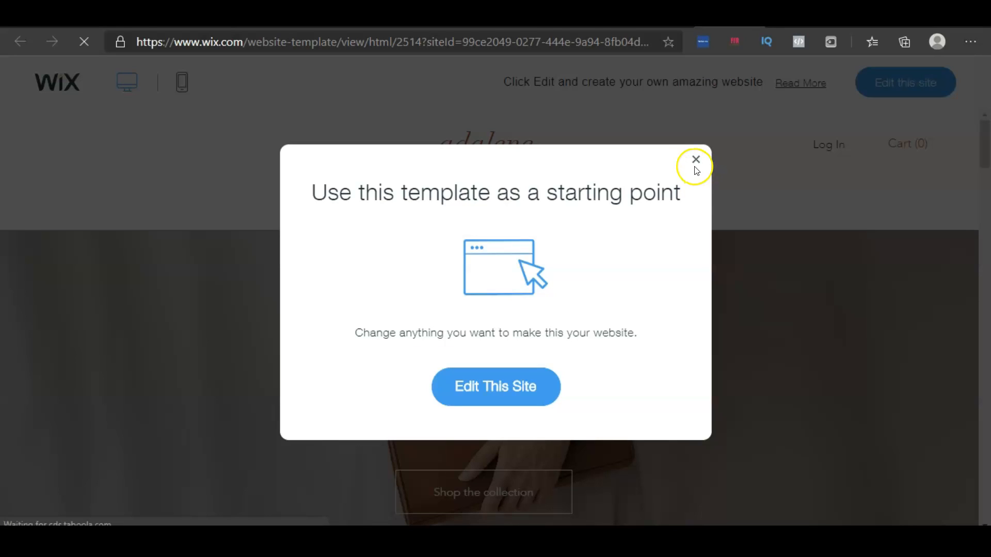
{"action": "left_click", "coordinate": [695, 163]}
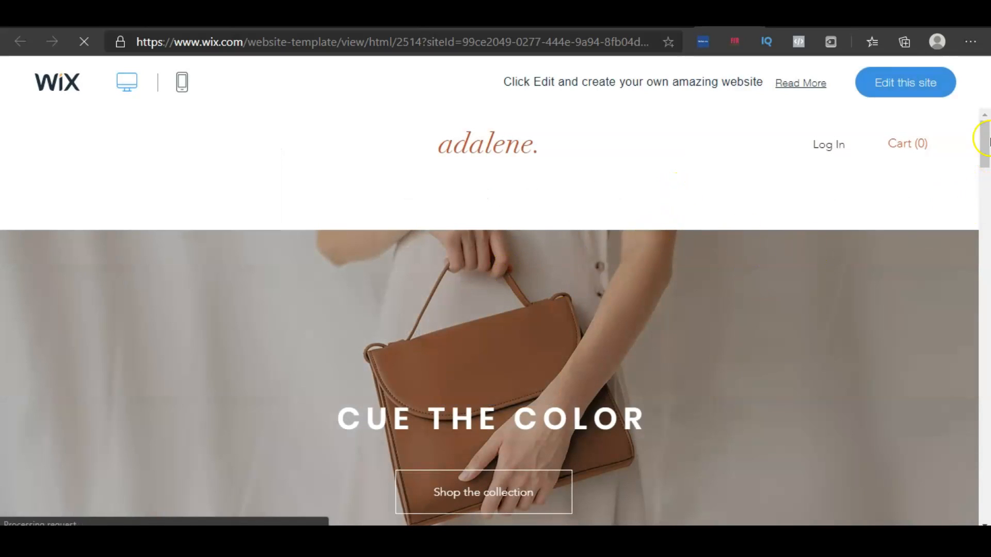
{"action": "scroll", "coordinate": [983, 144], "scroll_direction": "down", "scroll_amount": 10}
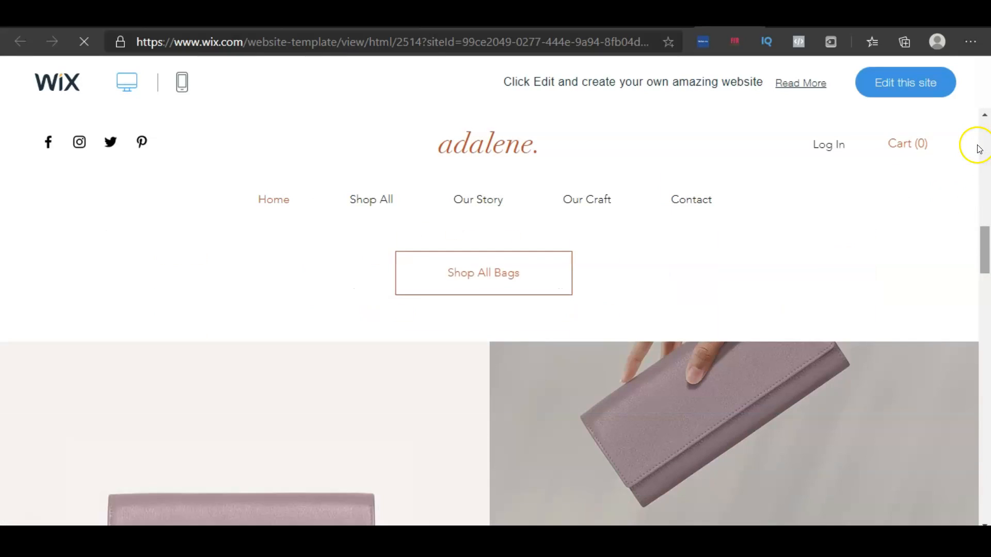
{"action": "scroll", "coordinate": [979, 149], "scroll_direction": "down", "scroll_amount": 10}
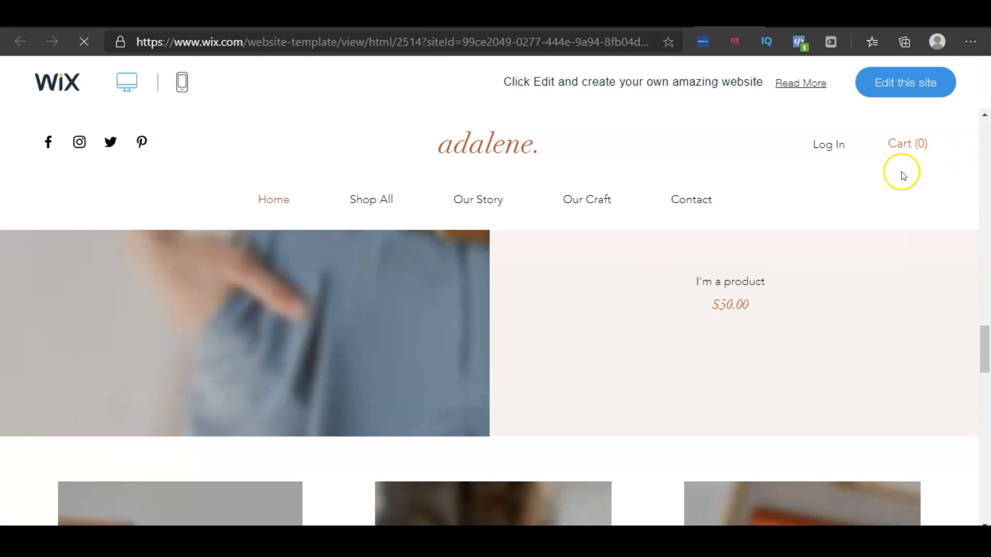
{"action": "scroll", "coordinate": [640, 315], "scroll_direction": "down", "scroll_amount": 5}
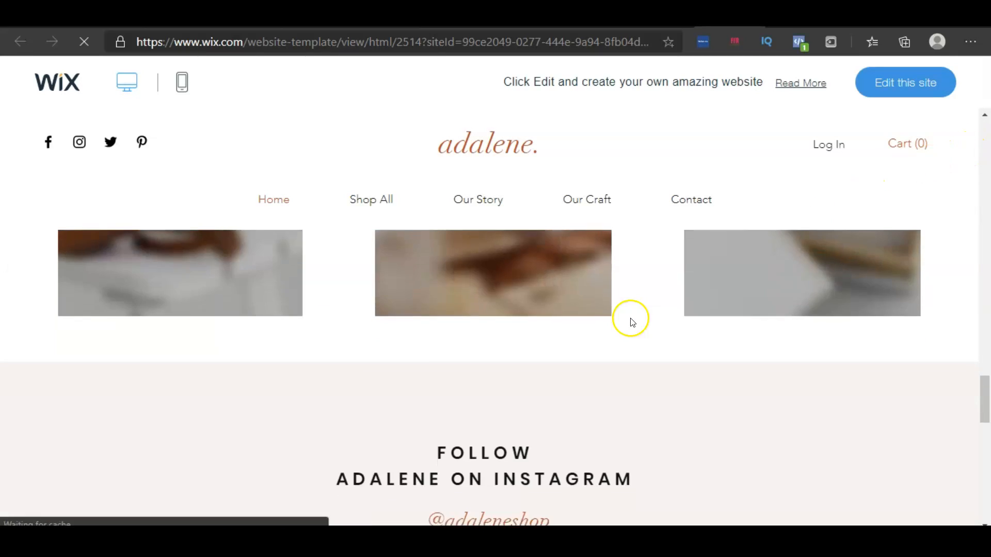
{"action": "scroll", "coordinate": [633, 319], "scroll_direction": "down", "scroll_amount": 5}
{"action": "scroll", "coordinate": [634, 316], "scroll_direction": "down", "scroll_amount": 3}
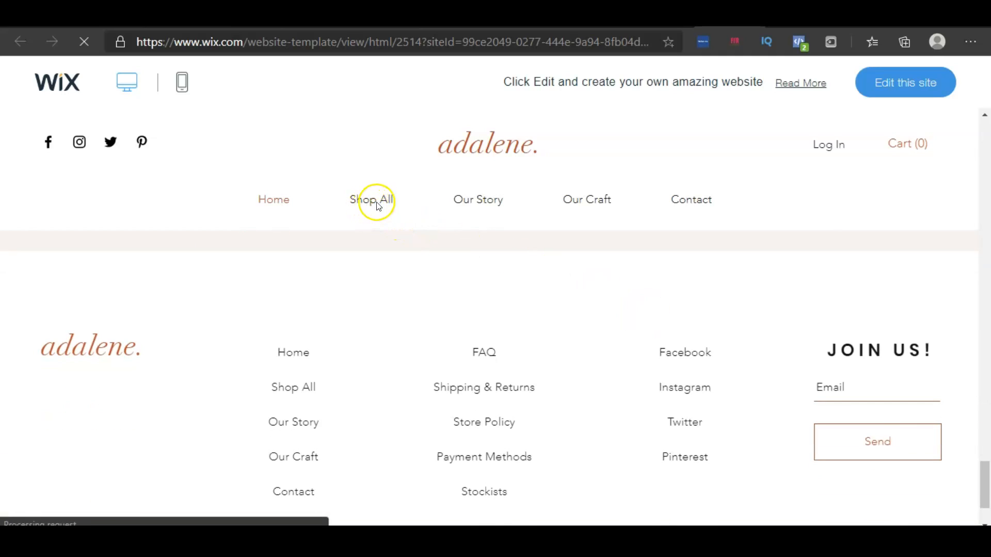
Preview the template's mobile layout, then open the template for editing
{"action": "left_click", "coordinate": [182, 90]}
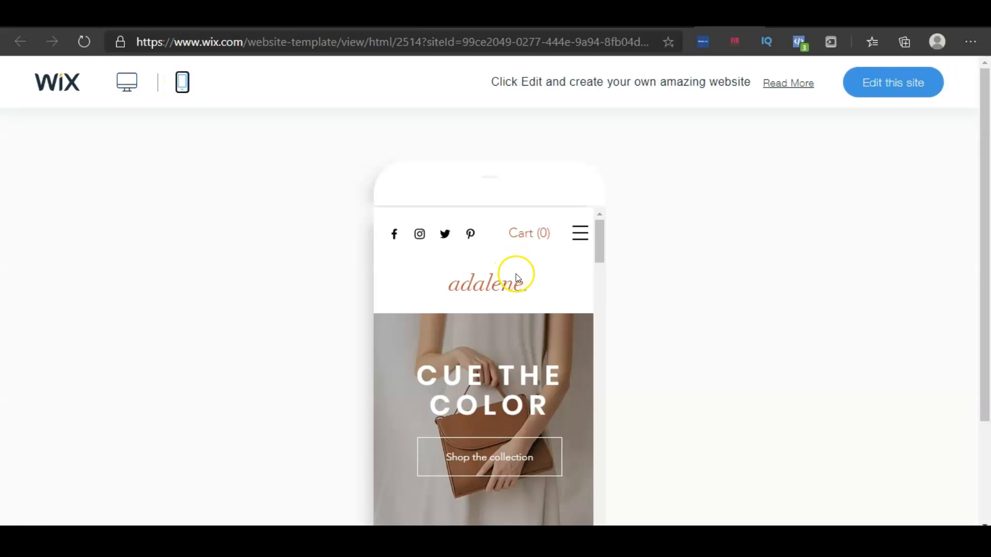
{"action": "scroll", "coordinate": [515, 277], "scroll_direction": "down", "scroll_amount": 5}
{"action": "scroll", "coordinate": [527, 279], "scroll_direction": "down", "scroll_amount": 10}
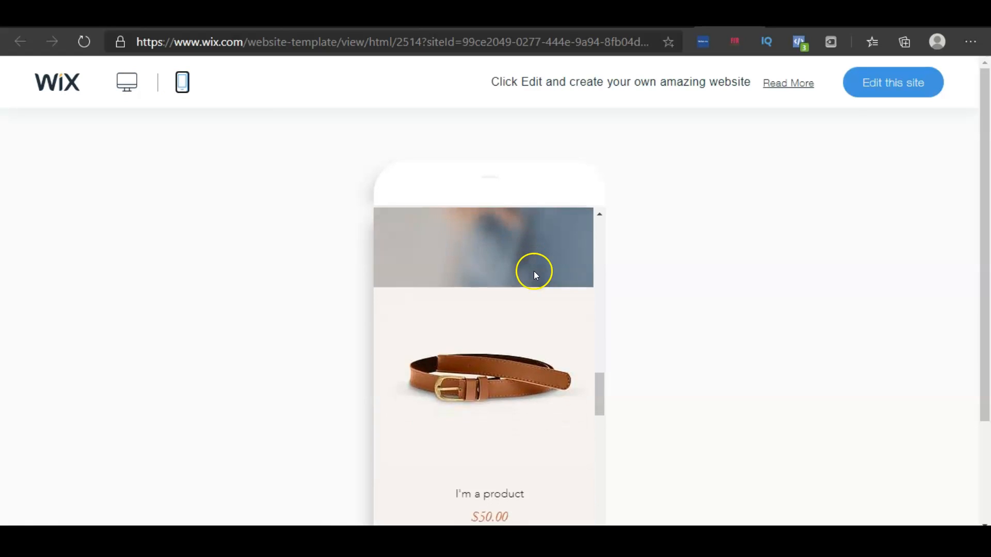
{"action": "scroll", "coordinate": [533, 270], "scroll_direction": "down", "scroll_amount": 3}
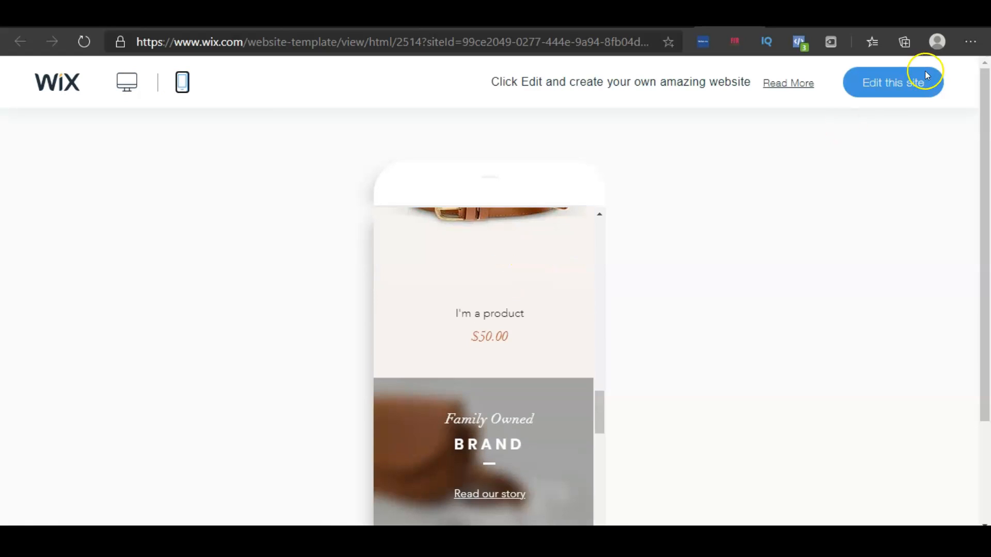
{"action": "left_click", "coordinate": [887, 91]}
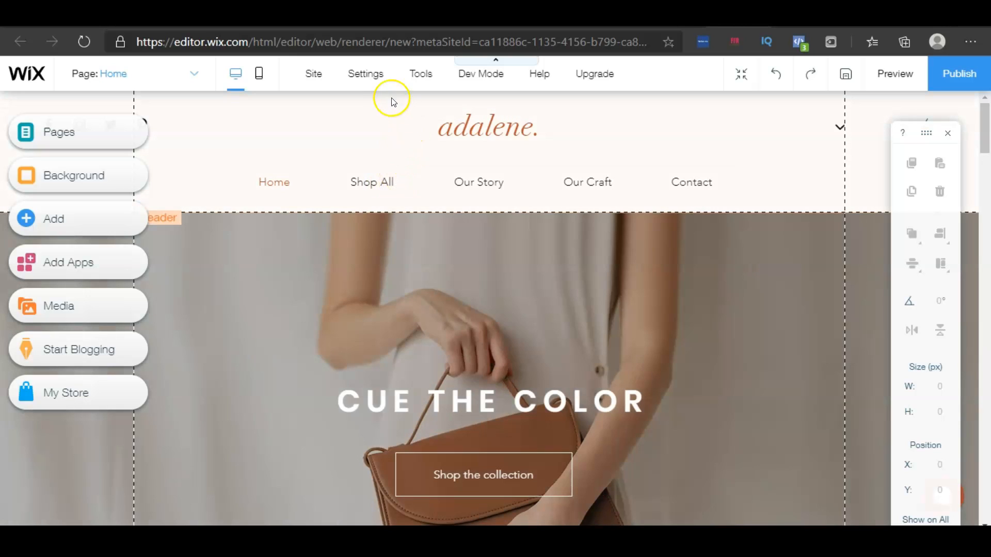
Save the site with the option to connect your own customized domain that you already own, and close the welcome dialog
{"action": "mouse_move", "coordinate": [365, 81]}
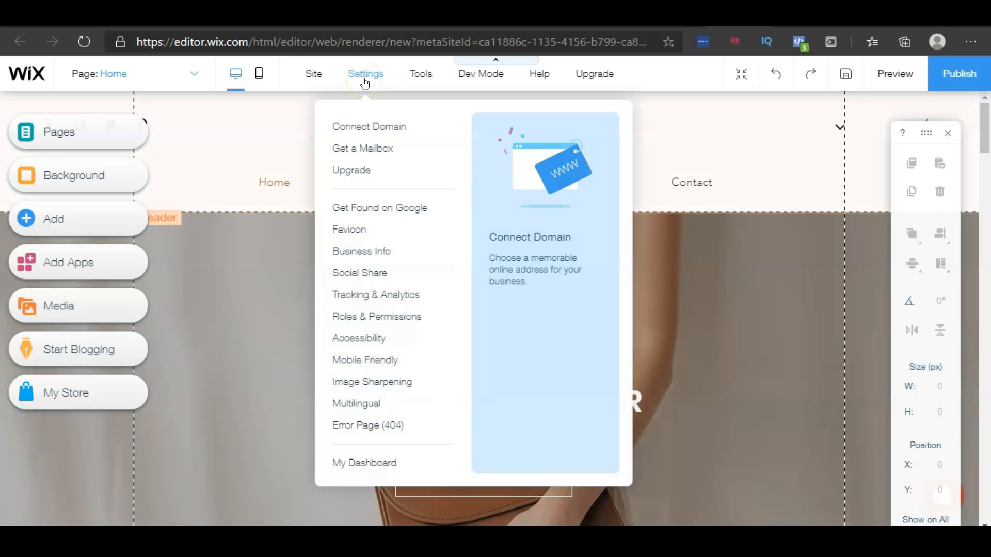
{"action": "left_click", "coordinate": [367, 128]}
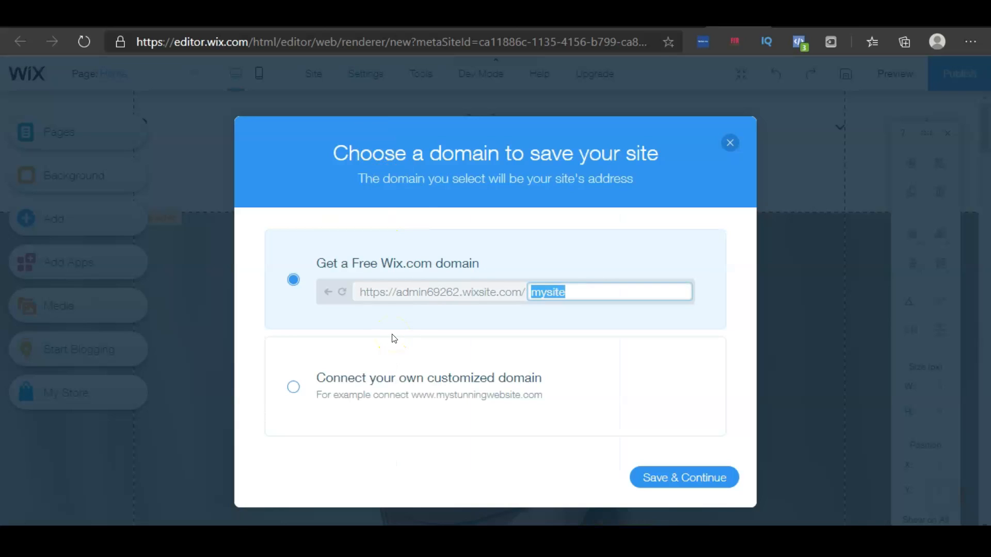
{"action": "left_click", "coordinate": [293, 387]}
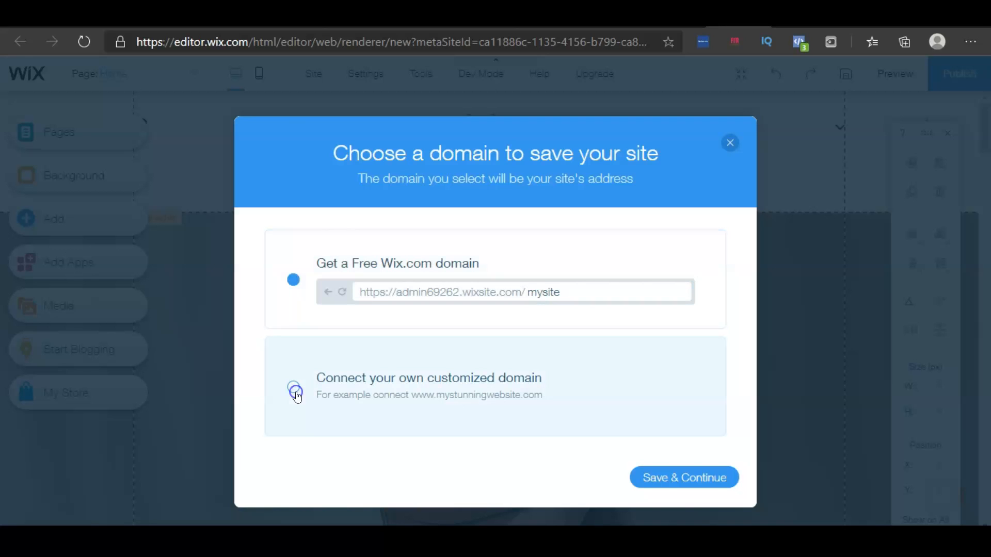
{"action": "left_click", "coordinate": [693, 489]}
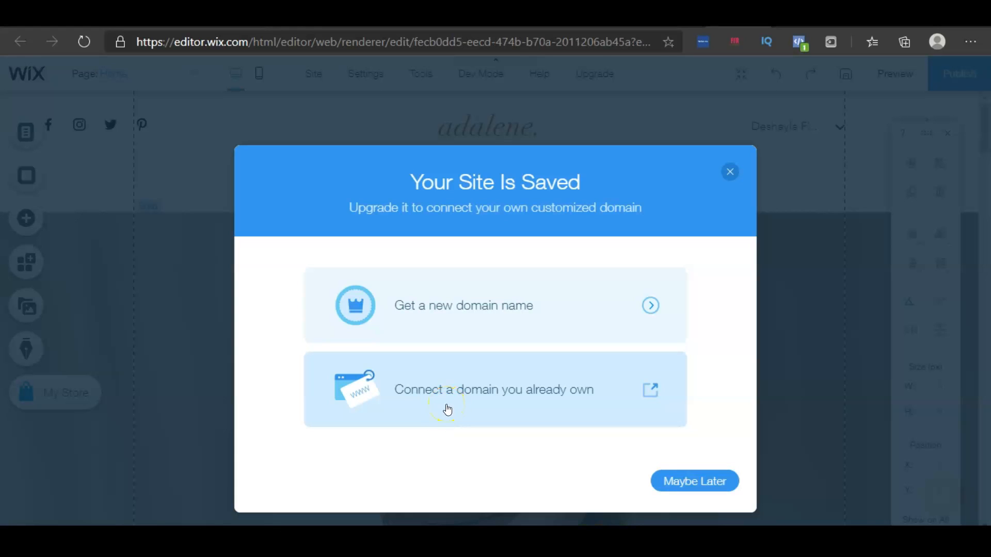
{"action": "left_click", "coordinate": [446, 409]}
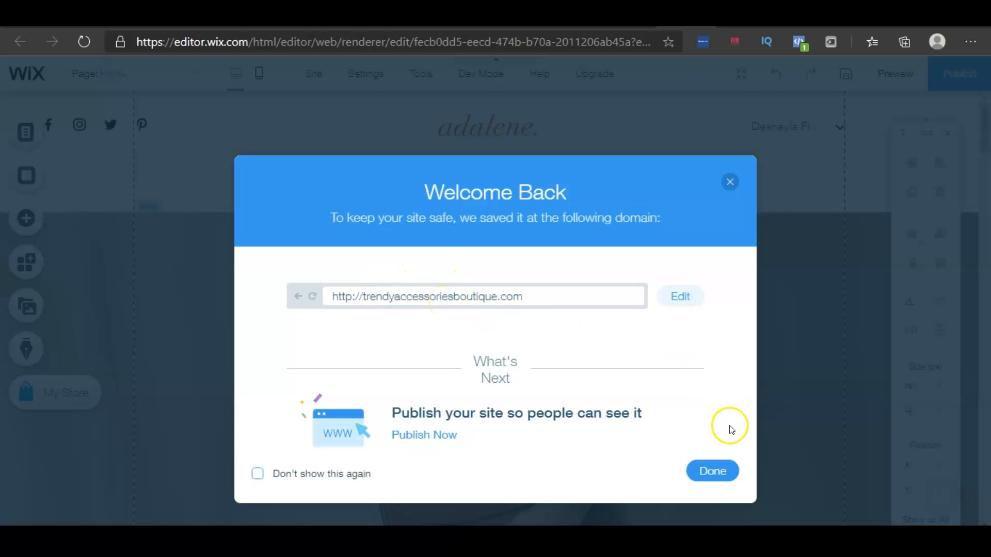
{"action": "left_click", "coordinate": [710, 473]}
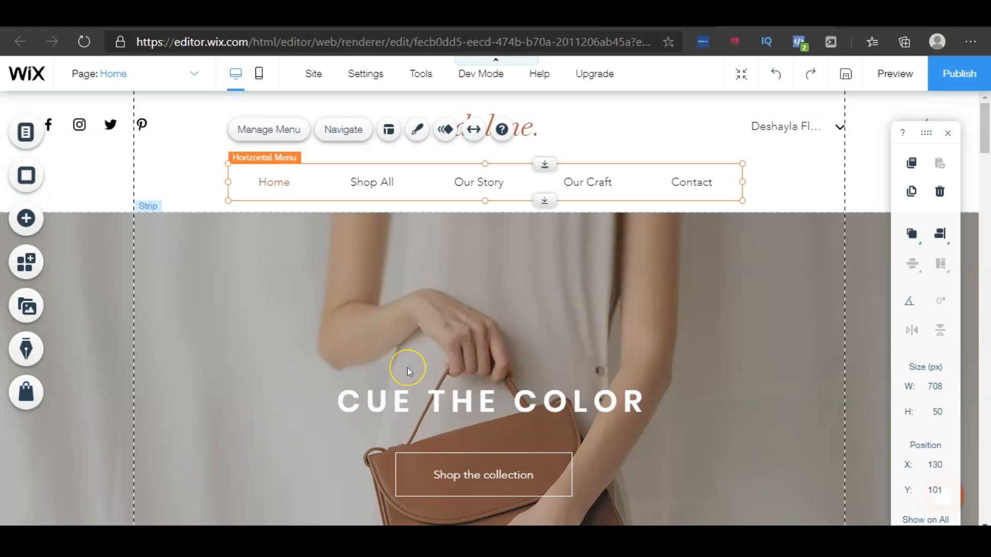
Open the site's Favicon settings from the site settings
{"action": "left_click", "coordinate": [372, 79]}
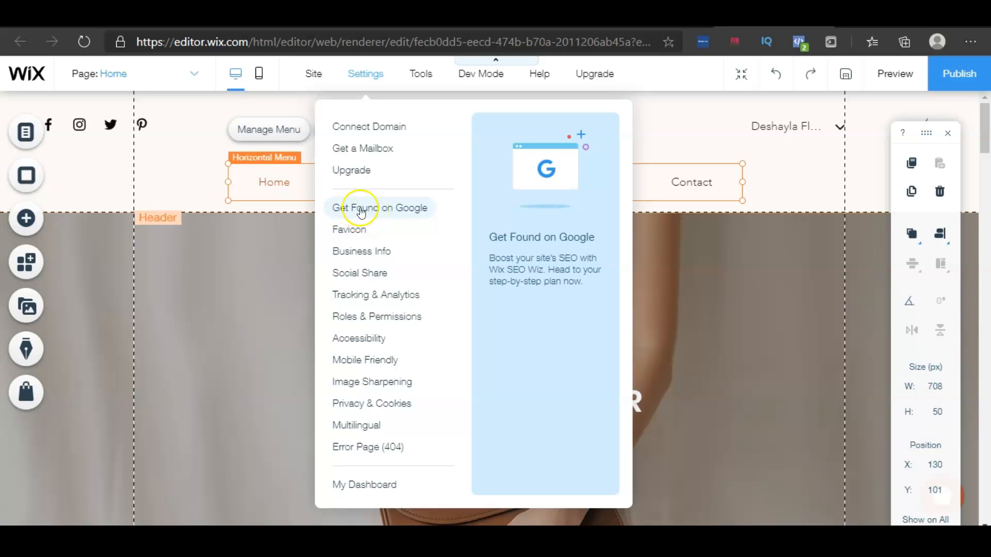
{"action": "left_click", "coordinate": [420, 212]}
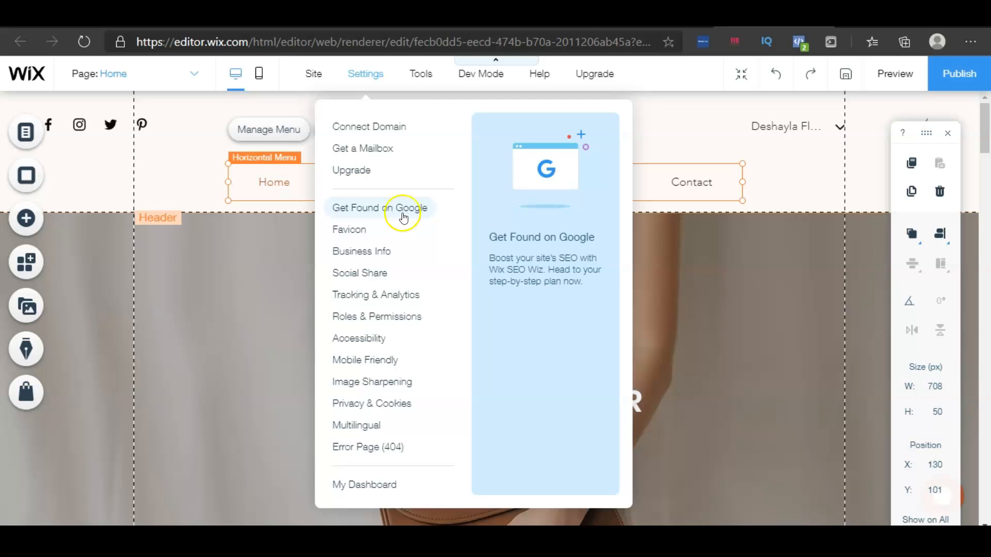
{"action": "left_click", "coordinate": [349, 231]}
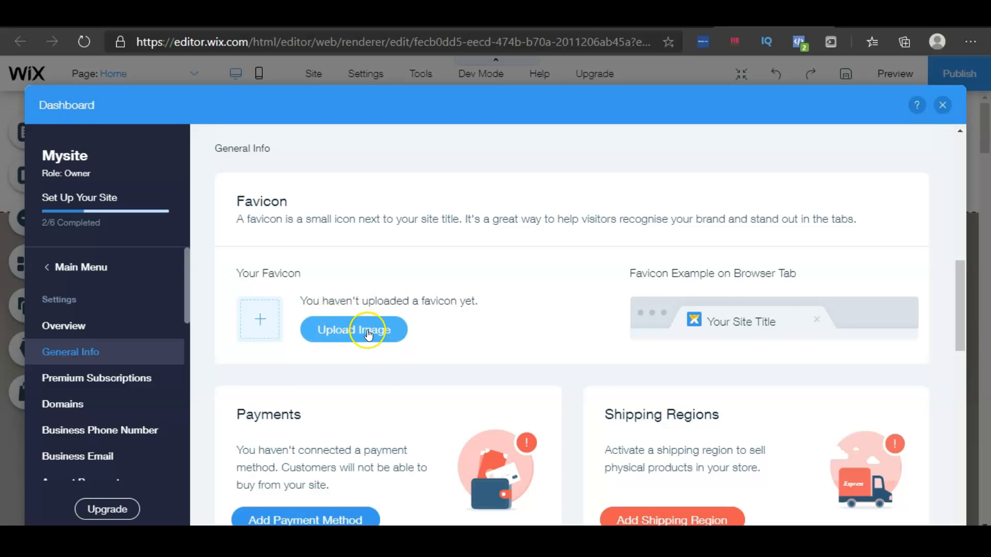
Scroll through the General Info page and try to set the business subcategory to Jewelry & Accessories
{"action": "scroll", "coordinate": [412, 325], "scroll_direction": "up", "scroll_amount": 10}
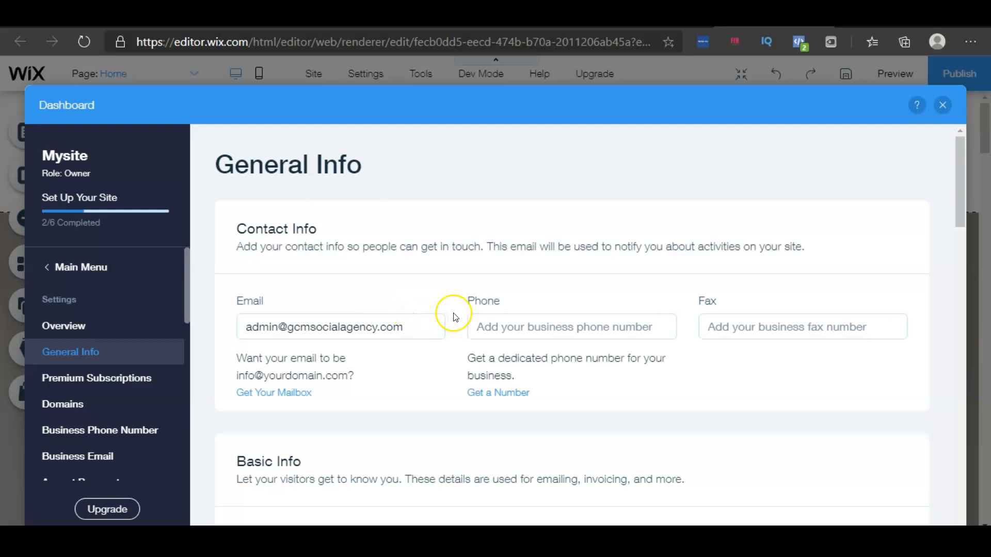
{"action": "scroll", "coordinate": [454, 317], "scroll_direction": "down", "scroll_amount": 4}
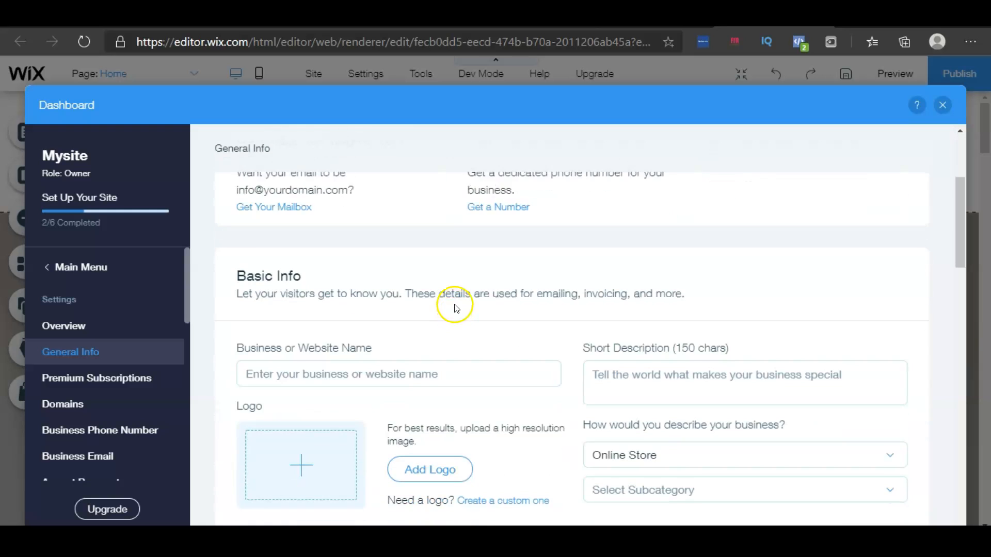
{"action": "scroll", "coordinate": [451, 305], "scroll_direction": "down", "scroll_amount": 3}
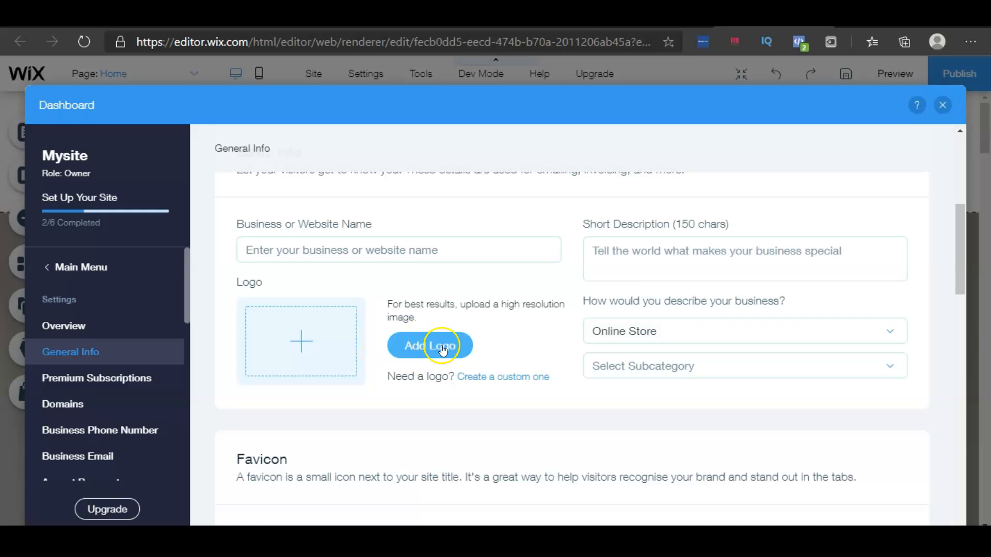
{"action": "left_click", "coordinate": [643, 370]}
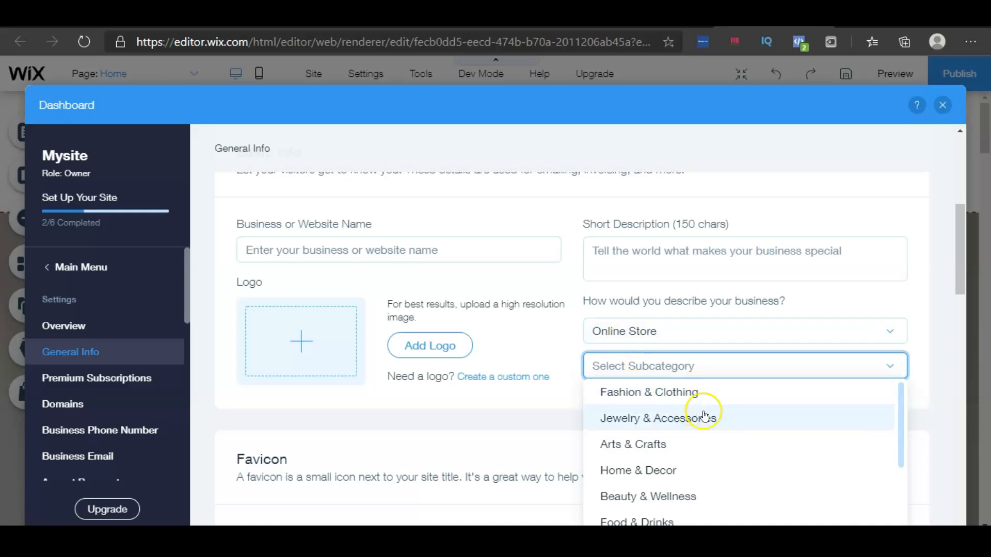
{"action": "left_click", "coordinate": [552, 416]}
Open Accept Payments and connect the selected Wix credit/debit card and PayPal payment methods
{"action": "scroll", "coordinate": [129, 358], "scroll_direction": "down", "scroll_amount": 2}
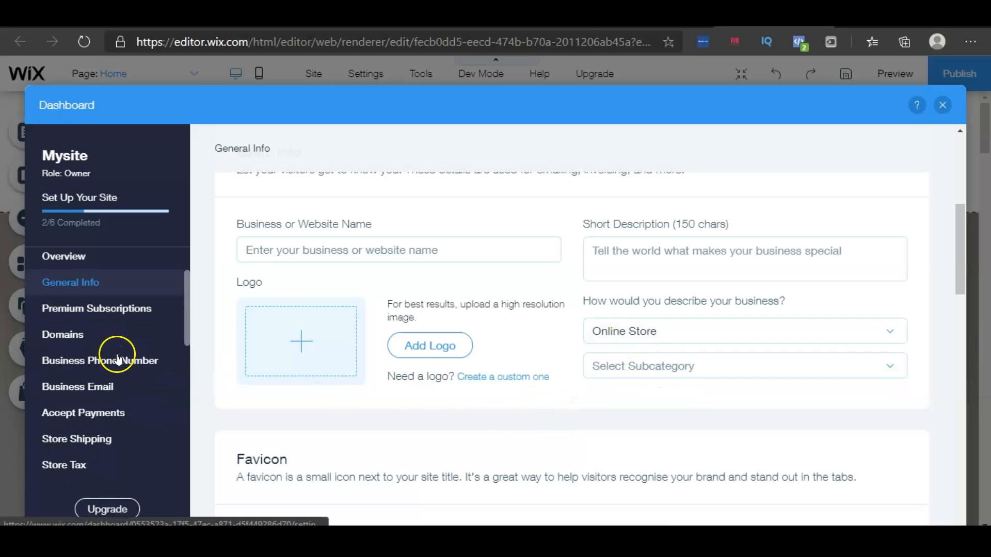
{"action": "scroll", "coordinate": [150, 348], "scroll_direction": "down", "scroll_amount": 1}
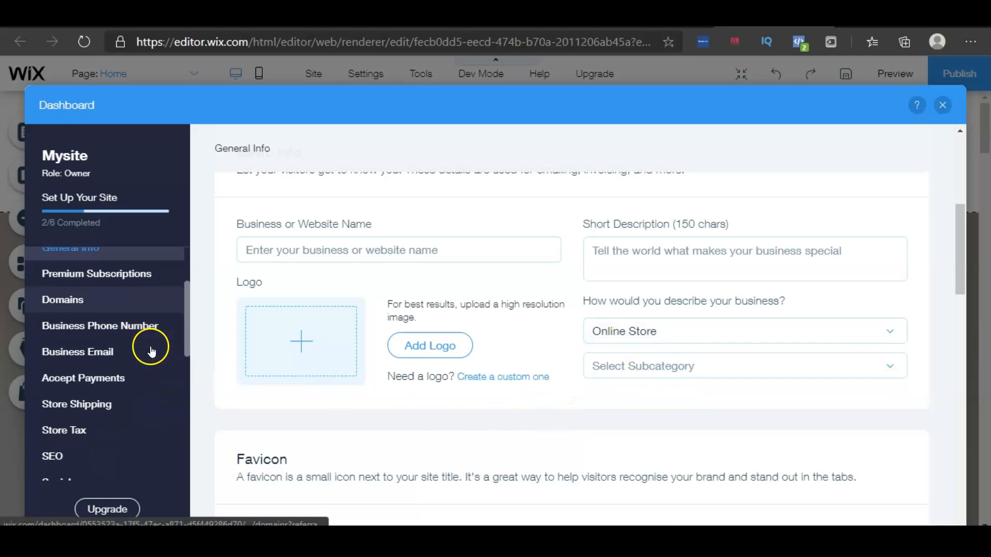
{"action": "left_click", "coordinate": [86, 388]}
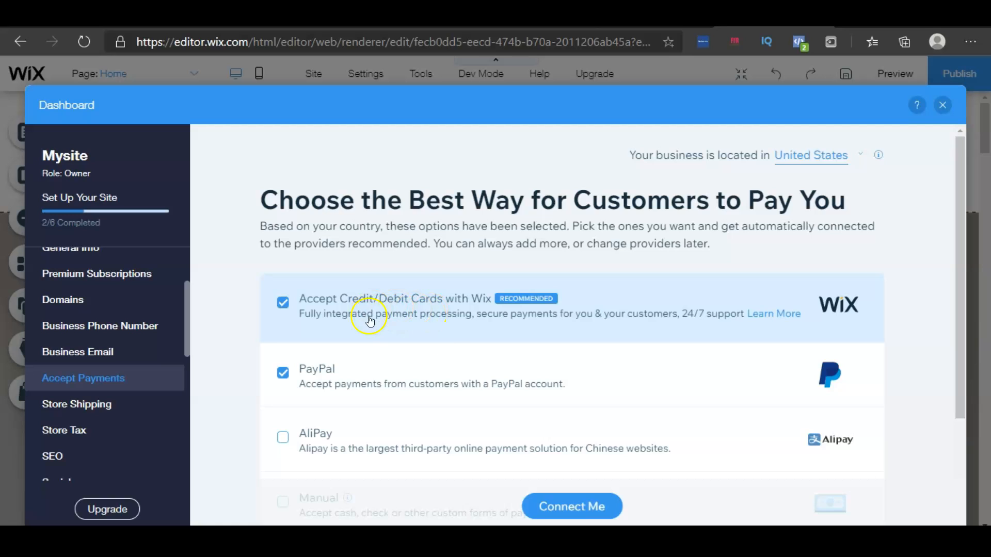
{"action": "scroll", "coordinate": [444, 341], "scroll_direction": "down", "scroll_amount": 2}
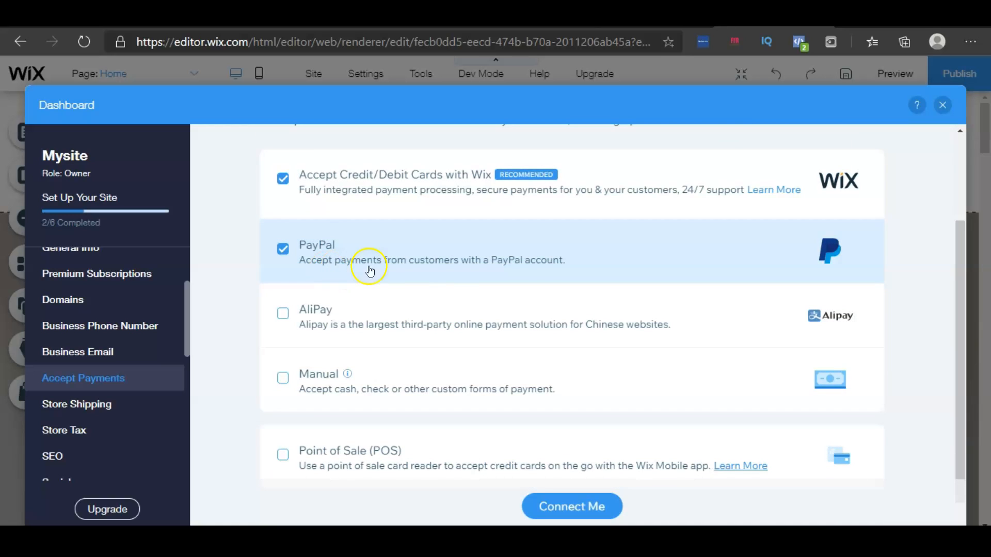
{"action": "scroll", "coordinate": [454, 280], "scroll_direction": "down", "scroll_amount": 1}
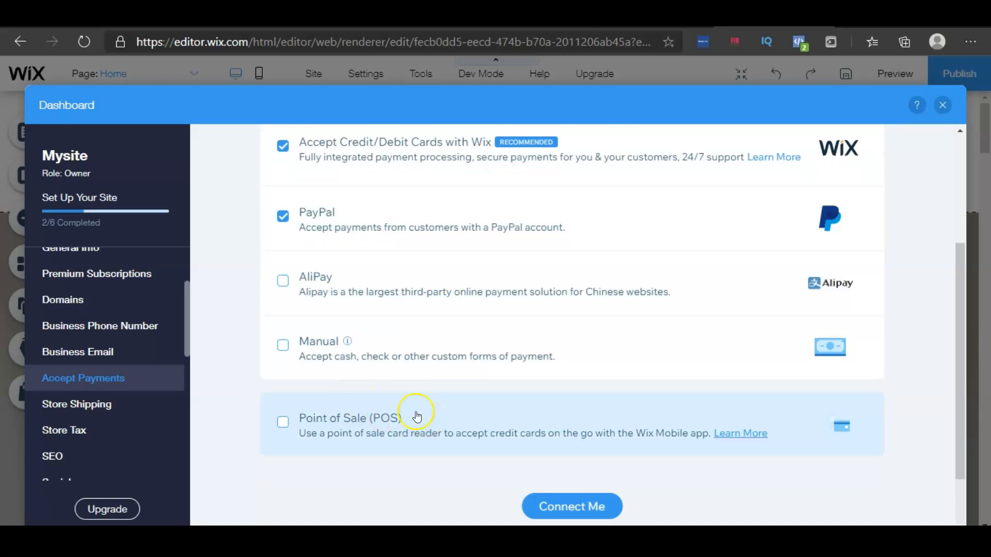
{"action": "scroll", "coordinate": [450, 408], "scroll_direction": "up", "scroll_amount": 2}
{"action": "scroll", "coordinate": [449, 407], "scroll_direction": "down", "scroll_amount": 2}
{"action": "left_click", "coordinate": [568, 507]}
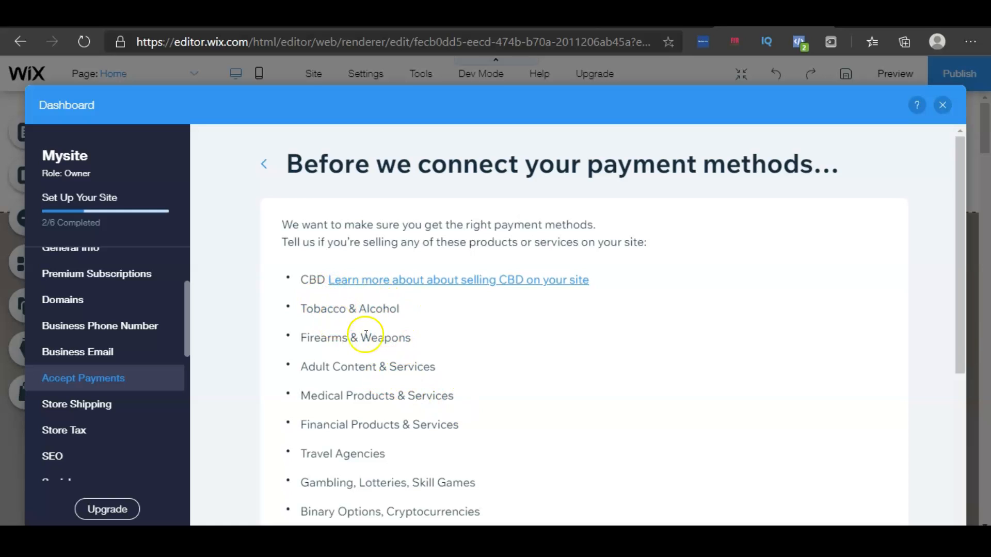
Confirm the store does not sell any of the restricted products, then close the payment methods summary
{"action": "scroll", "coordinate": [391, 381], "scroll_direction": "down", "scroll_amount": 4}
{"action": "scroll", "coordinate": [428, 356], "scroll_direction": "up", "scroll_amount": 4}
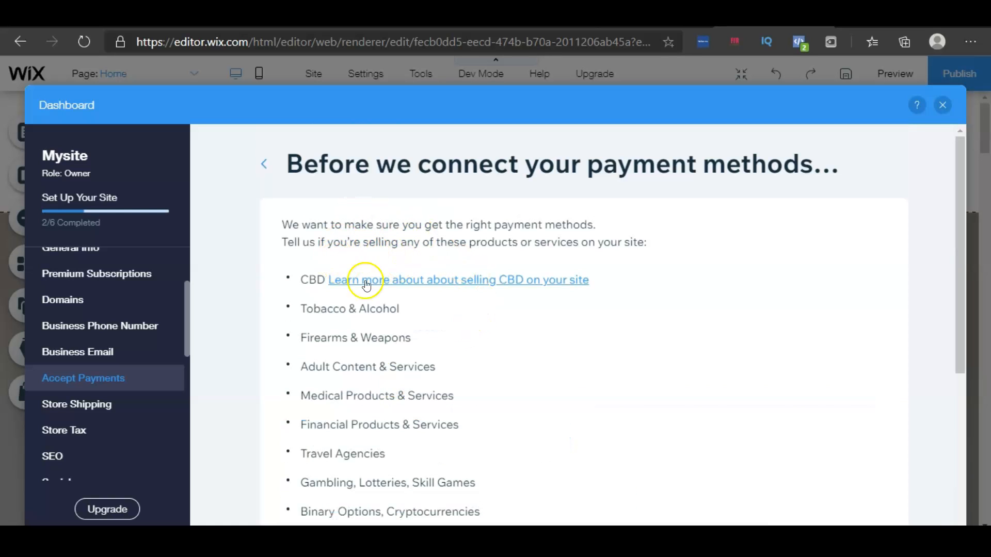
{"action": "scroll", "coordinate": [382, 338], "scroll_direction": "down", "scroll_amount": 5}
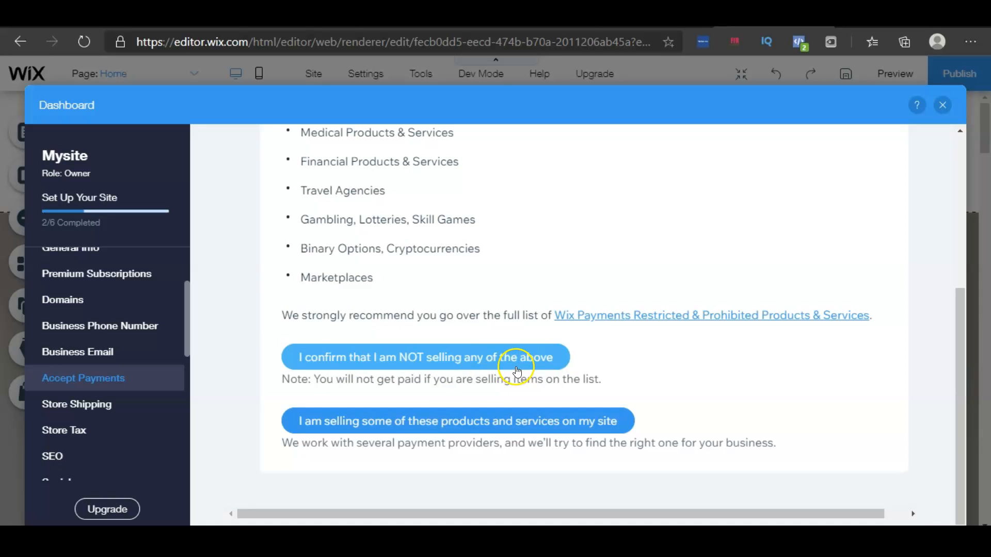
{"action": "left_click", "coordinate": [537, 367]}
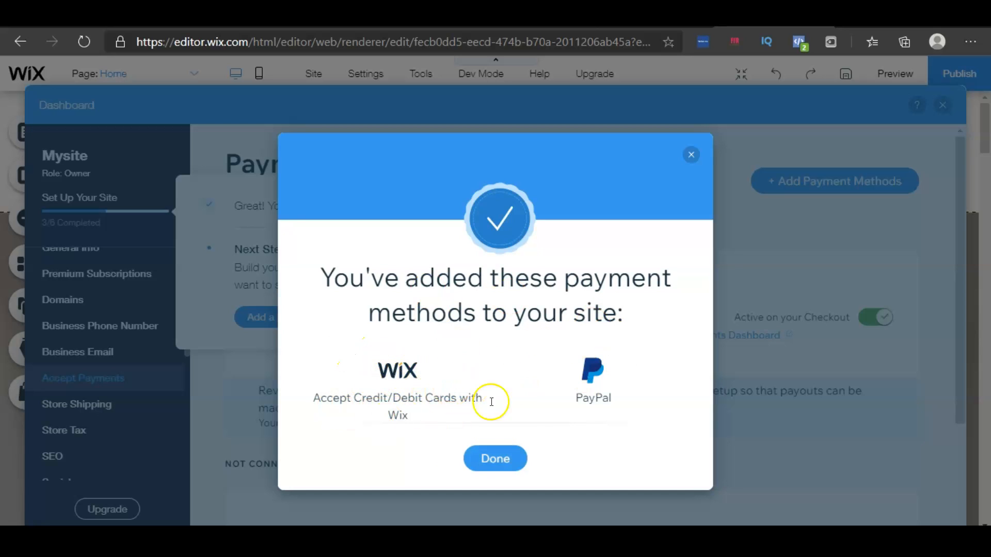
{"action": "left_click", "coordinate": [497, 459]}
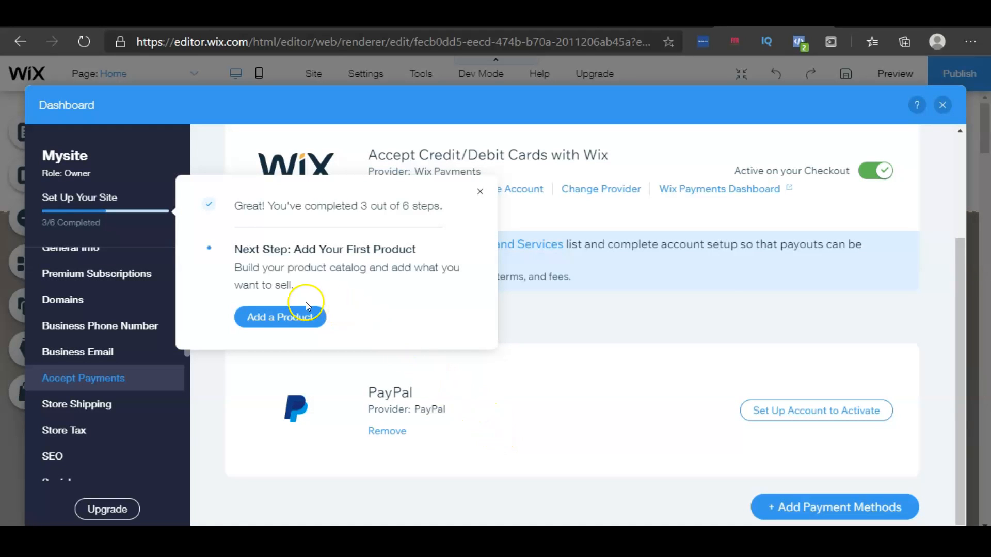
Start adding a new physical product from the setup checklist
{"action": "left_click", "coordinate": [262, 324]}
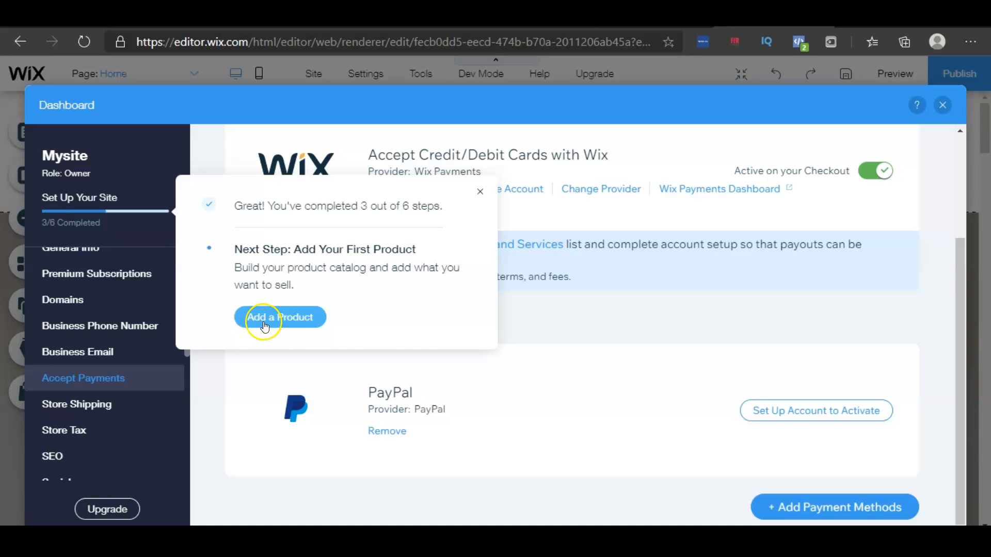
{"action": "left_click", "coordinate": [264, 325]}
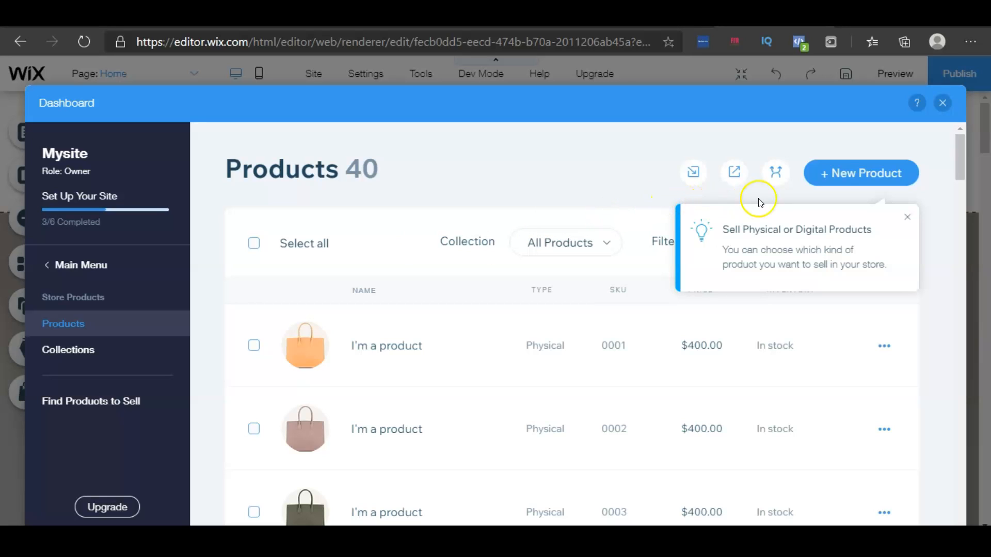
{"action": "left_click", "coordinate": [827, 180]}
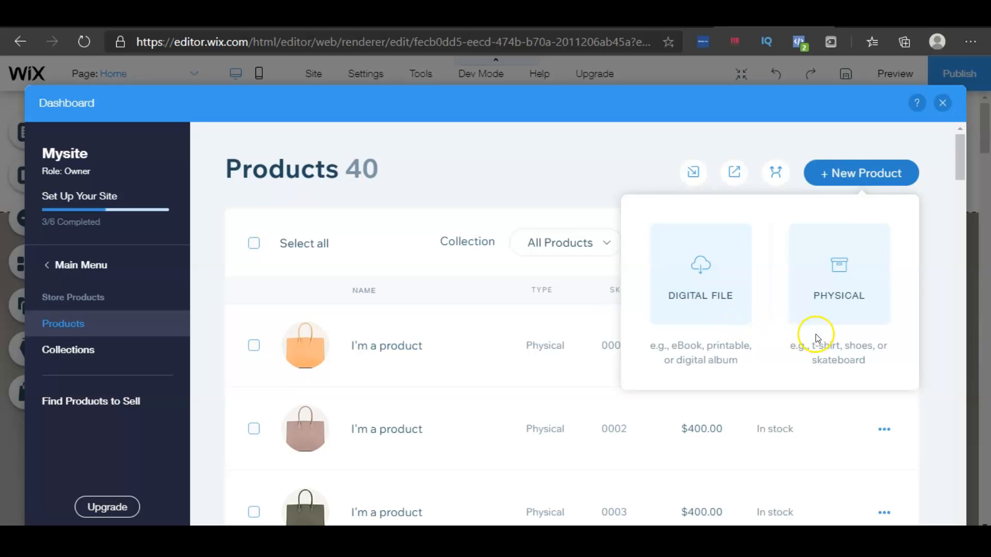
{"action": "left_click", "coordinate": [838, 316]}
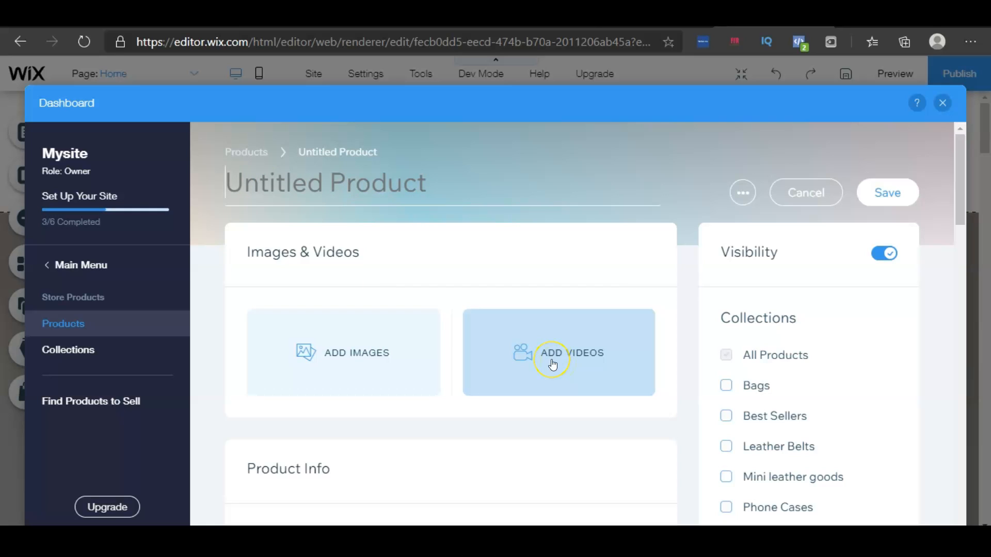
Name the product Women's Gold Ring
{"action": "left_click", "coordinate": [315, 185]}
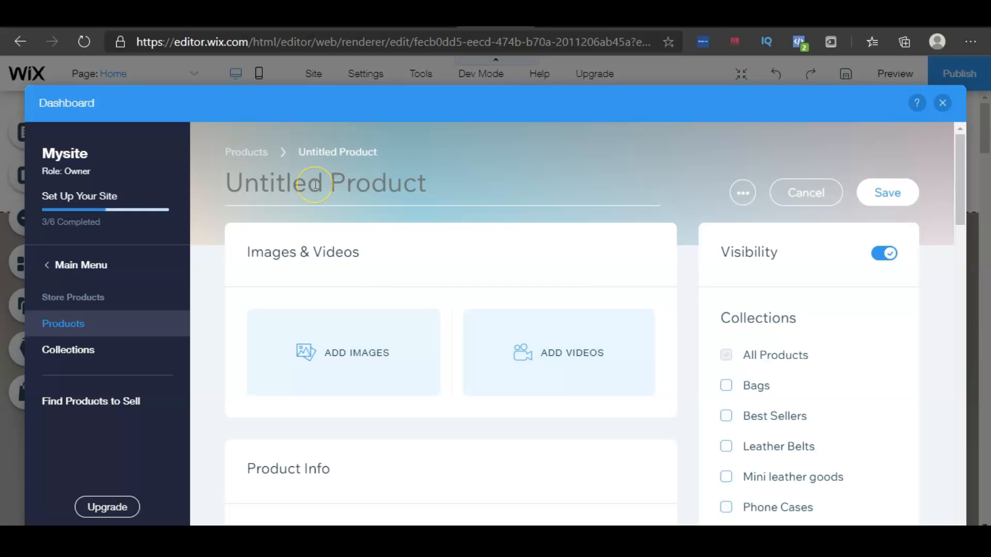
{"action": "type", "text": "G"}
{"action": "key", "text": "BackSpace"}
{"action": "type", "text": "Women's "}
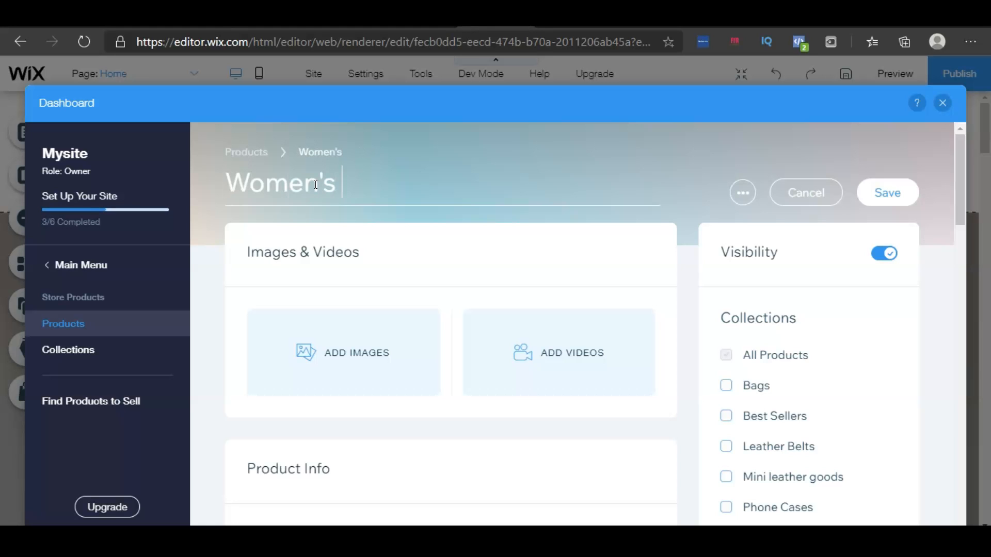
{"action": "type", "text": "Gold Ring"}
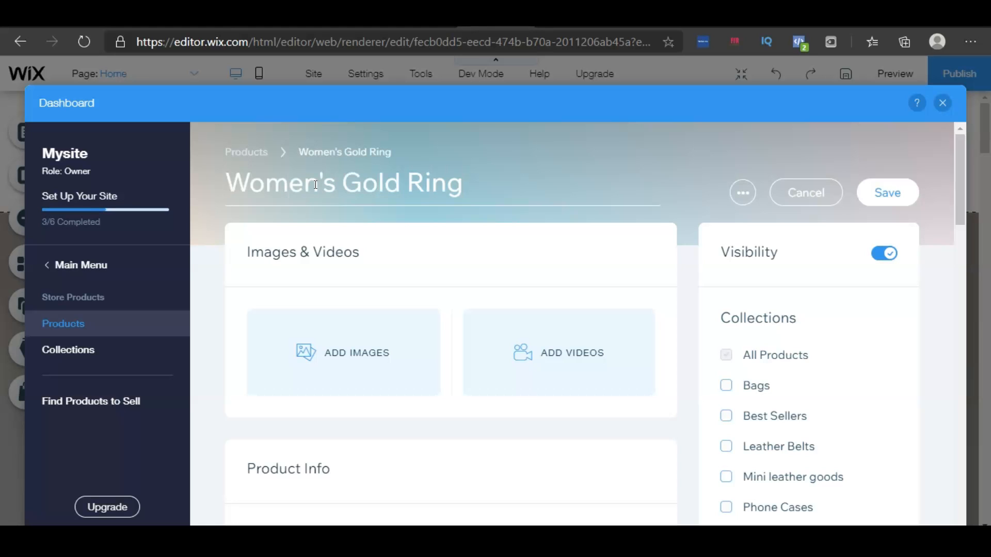
Upload the gold ring.PNG image from the computer and add it to the product's images
{"action": "scroll", "coordinate": [531, 317], "scroll_direction": "down", "scroll_amount": 1}
{"action": "left_click", "coordinate": [361, 296]}
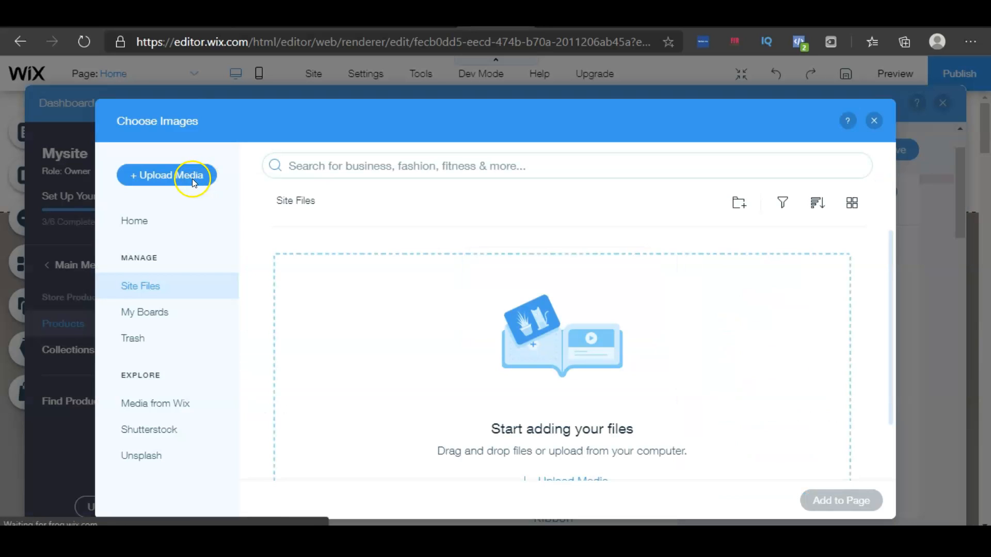
{"action": "left_click", "coordinate": [185, 176]}
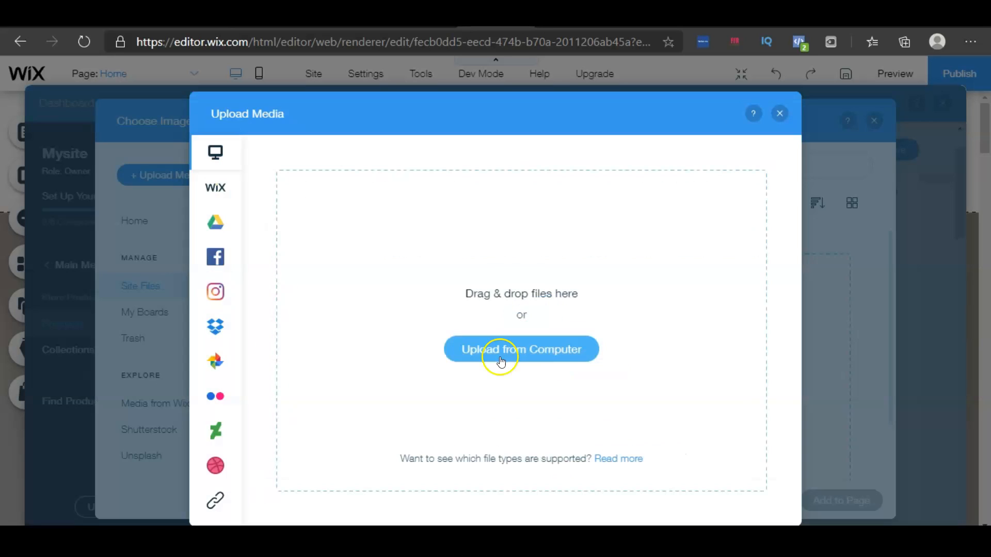
{"action": "left_click", "coordinate": [500, 360]}
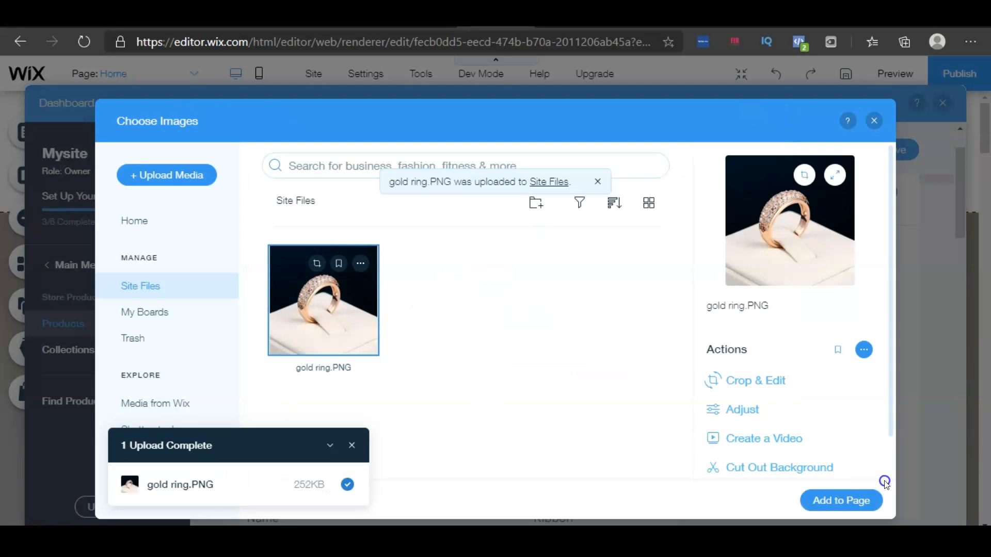
{"action": "left_click", "coordinate": [849, 508]}
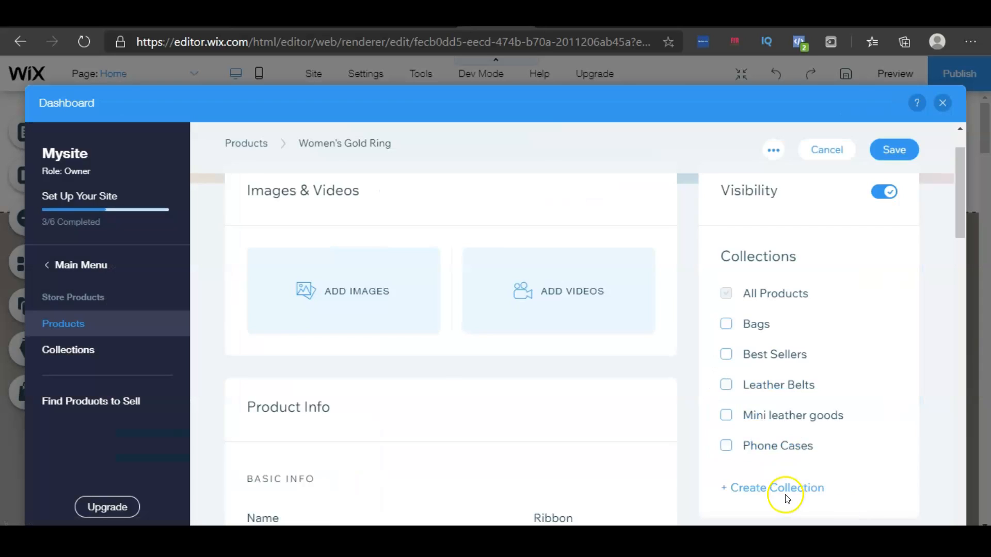
Create a new collection named Gold Jewelry and assign the product to it
{"action": "mouse_move", "coordinate": [393, 329]}
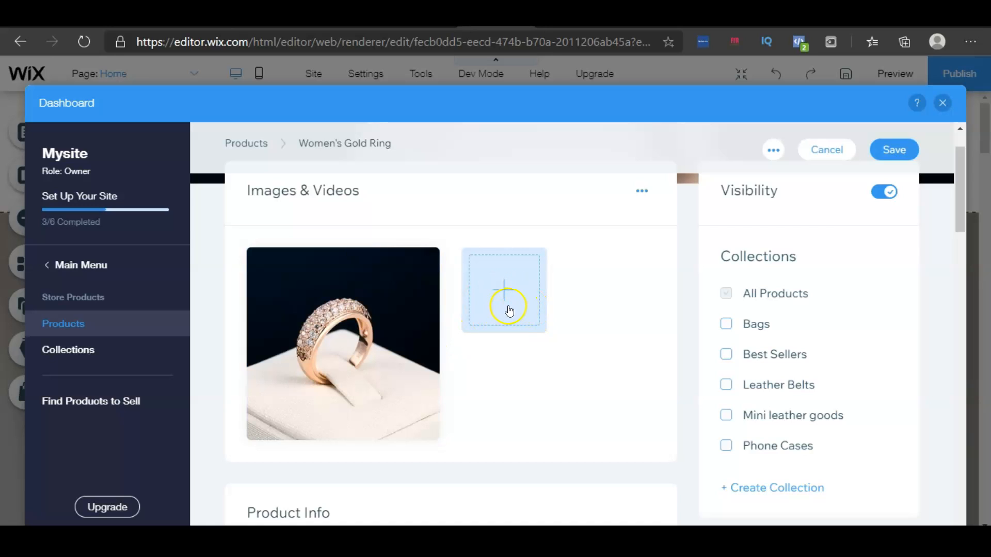
{"action": "scroll", "coordinate": [769, 320], "scroll_direction": "down", "scroll_amount": 1}
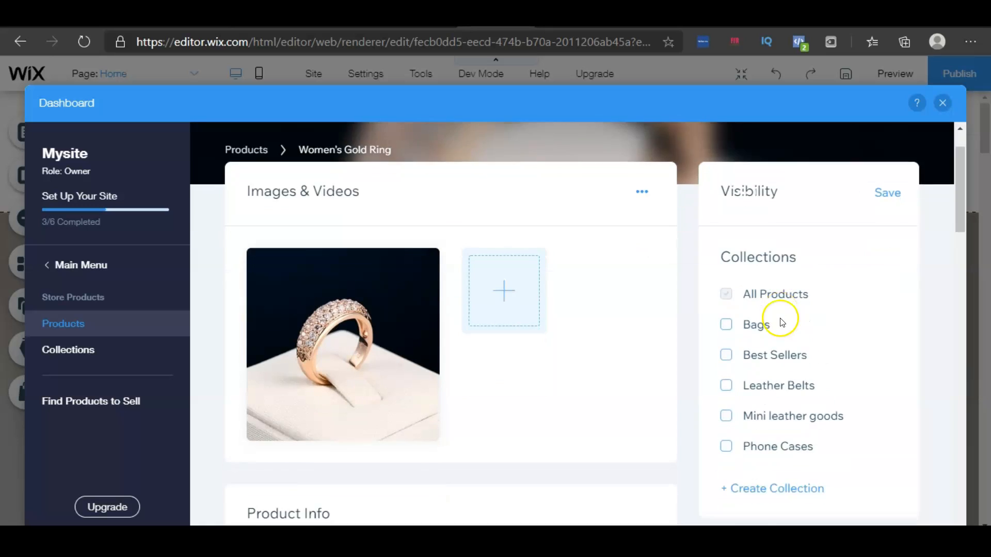
{"action": "scroll", "coordinate": [782, 323], "scroll_direction": "down", "scroll_amount": 1}
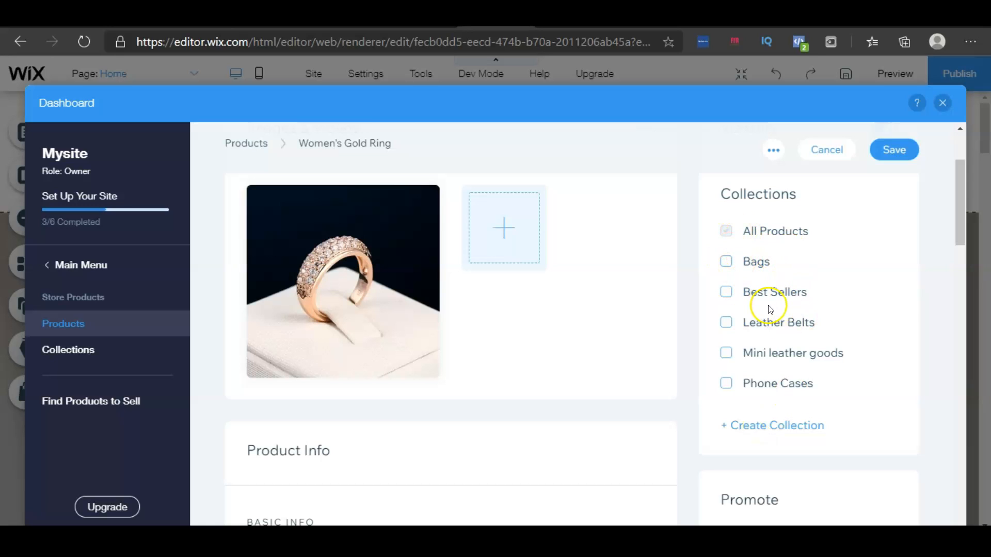
{"action": "left_click", "coordinate": [773, 424]}
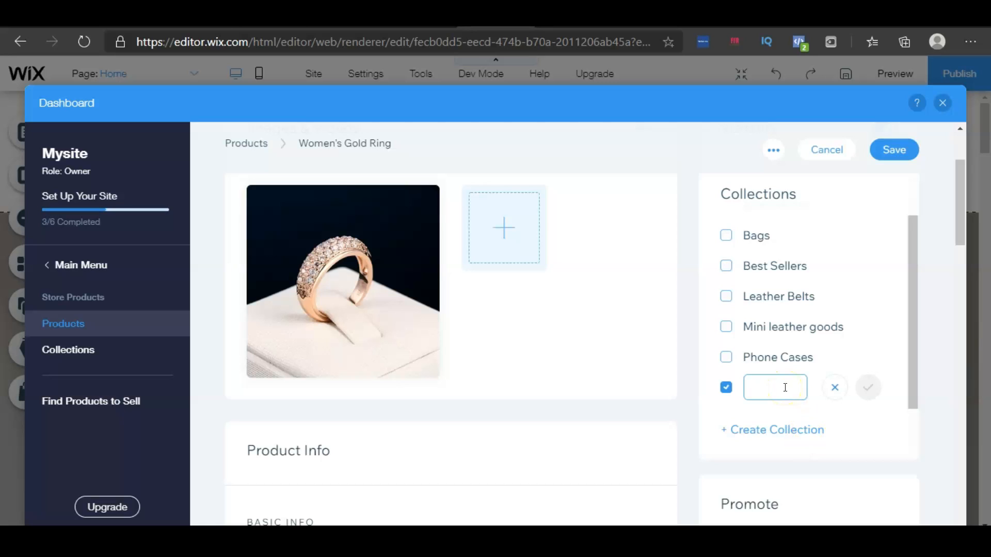
{"action": "type", "text": "Gold Jewel"}
{"action": "type", "text": "ry"}
{"action": "left_click", "coordinate": [870, 391]}
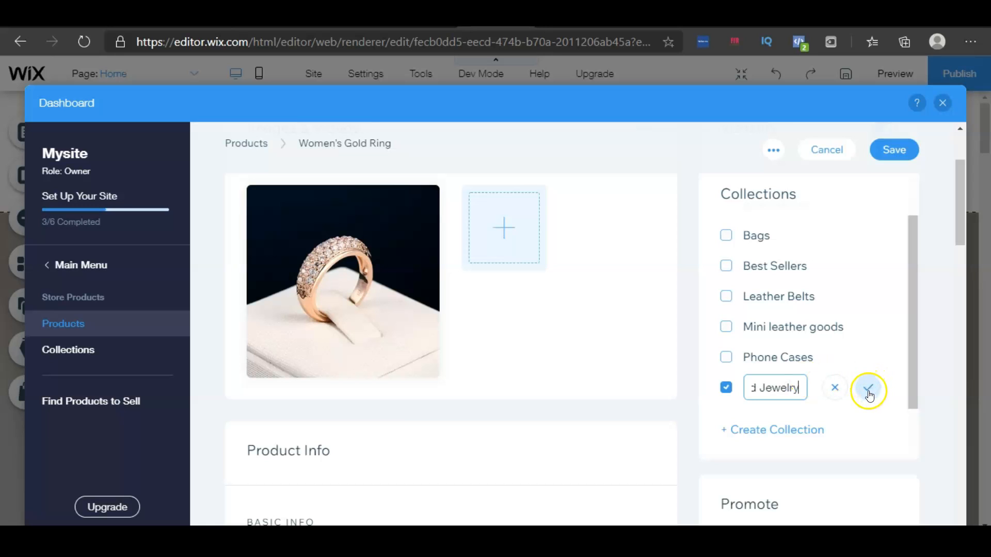
{"action": "left_click", "coordinate": [869, 393]}
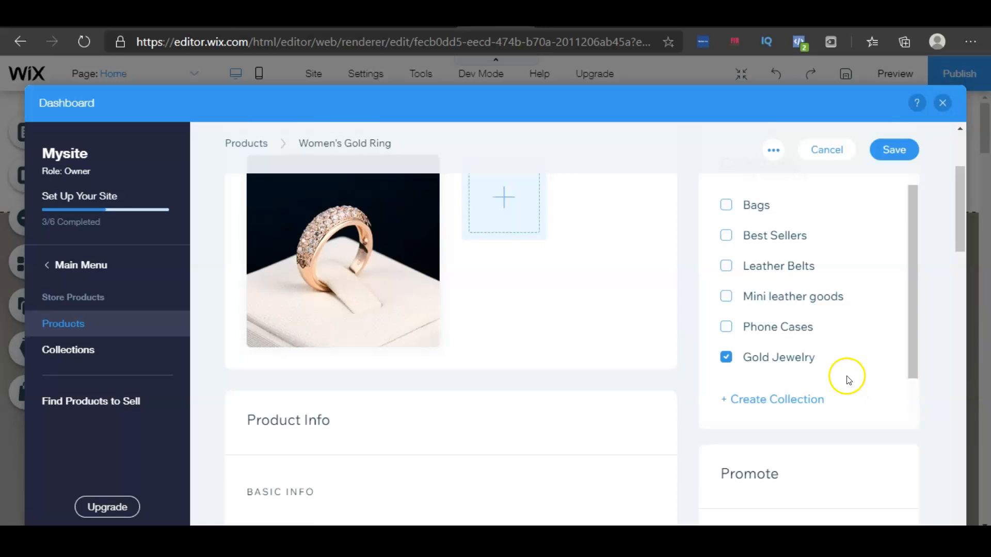
Set the product's price to $29.99 and turn on On Sale
{"action": "scroll", "coordinate": [260, 290], "scroll_direction": "down", "scroll_amount": 4}
{"action": "scroll", "coordinate": [259, 290], "scroll_direction": "down", "scroll_amount": 1}
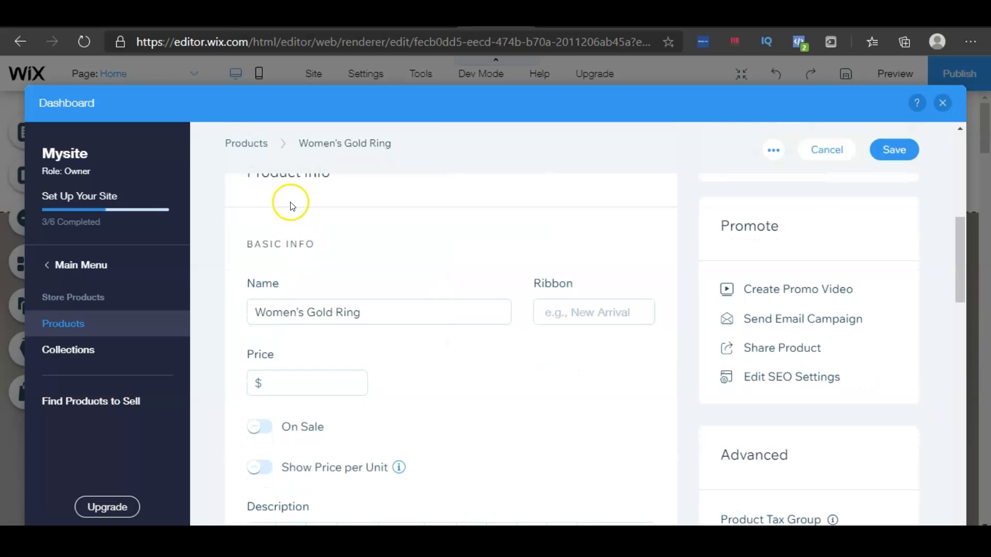
{"action": "scroll", "coordinate": [291, 209], "scroll_direction": "up", "scroll_amount": 1}
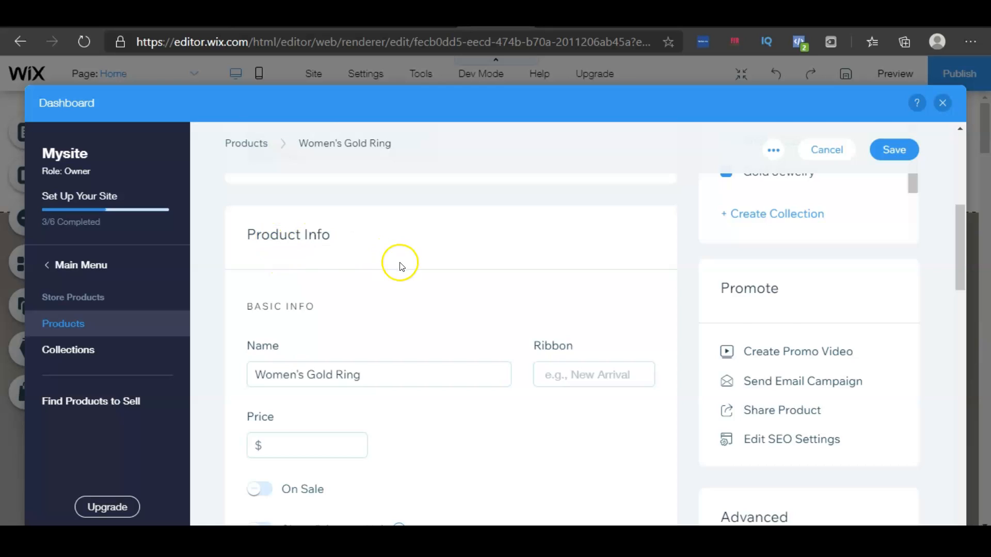
{"action": "scroll", "coordinate": [516, 279], "scroll_direction": "down", "scroll_amount": 2}
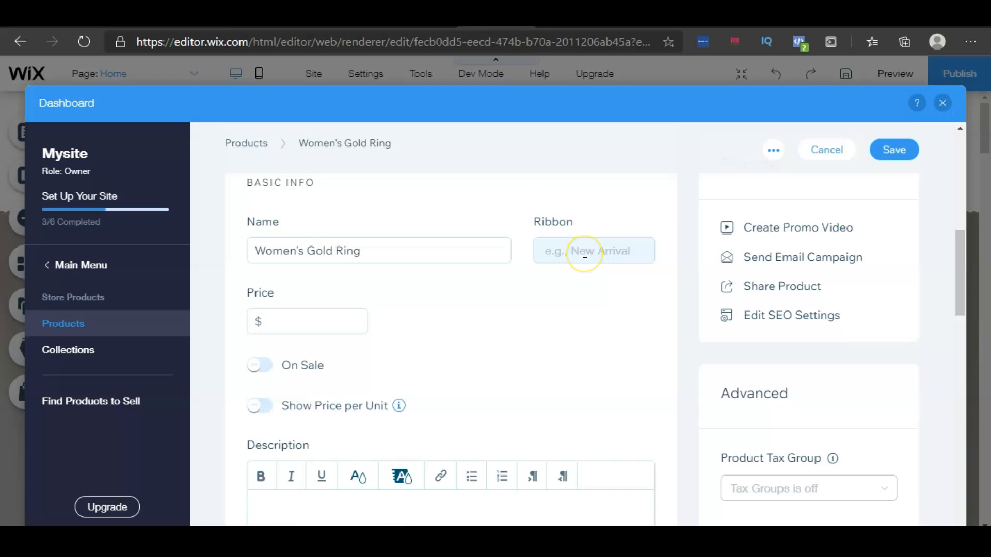
{"action": "left_click", "coordinate": [605, 252]}
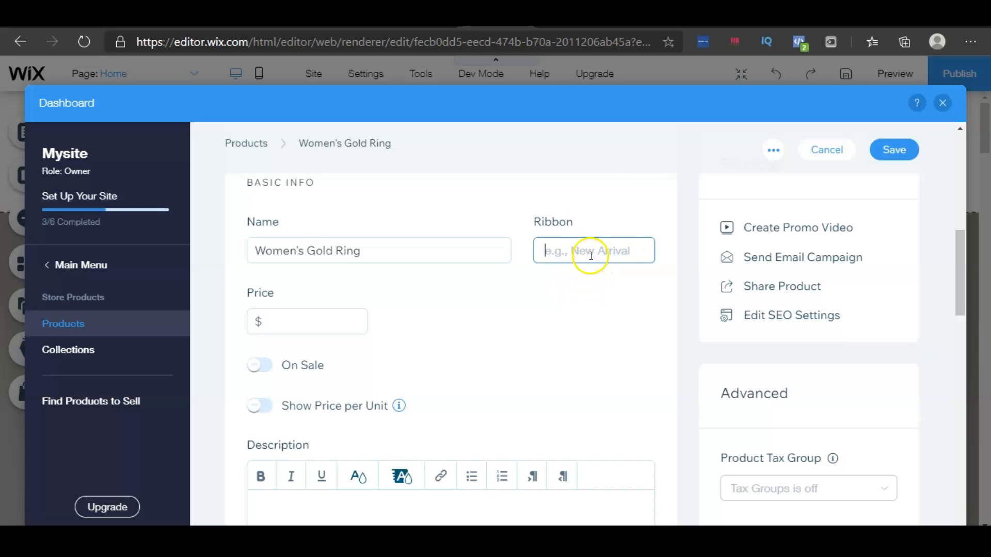
{"action": "left_click", "coordinate": [394, 305]}
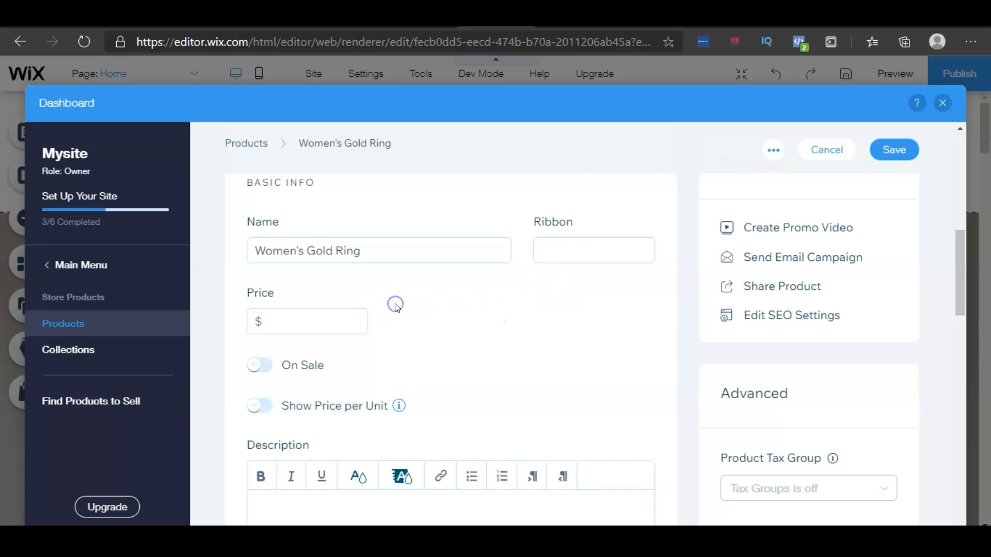
{"action": "scroll", "coordinate": [387, 294], "scroll_direction": "down", "scroll_amount": 1}
{"action": "left_click", "coordinate": [311, 260]}
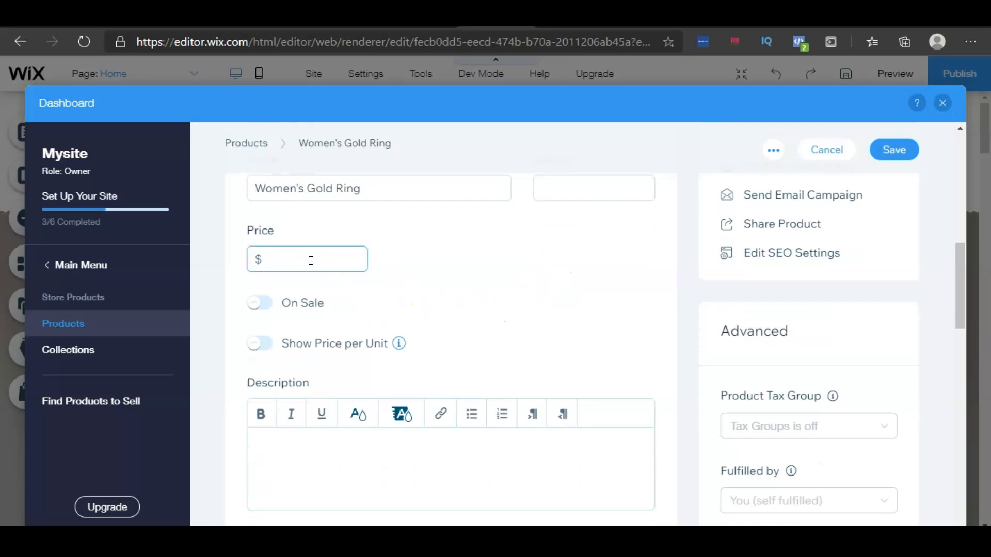
{"action": "left_click", "coordinate": [377, 299]}
{"action": "left_click", "coordinate": [260, 304]}
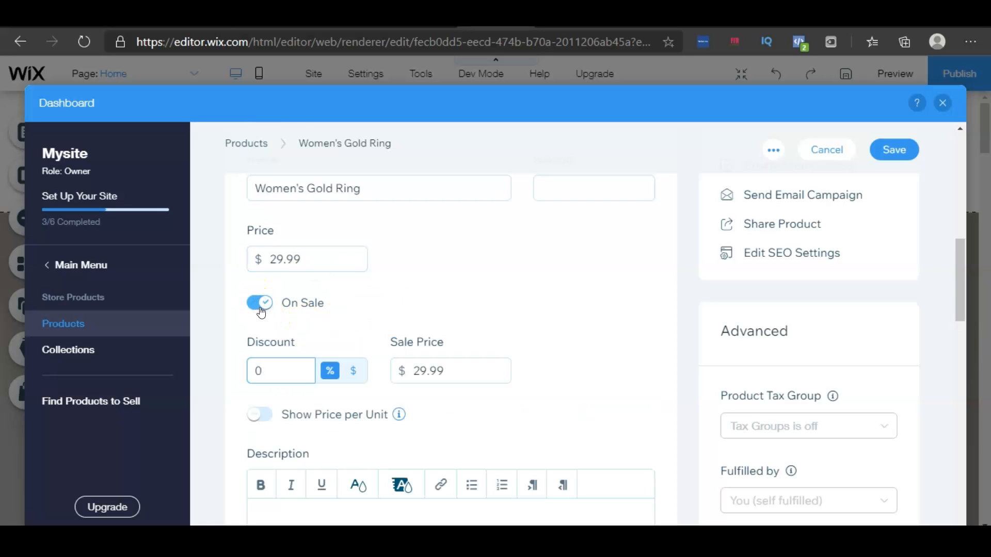
Set the sale discount to 25 percent
{"action": "left_click", "coordinate": [300, 376]}
{"action": "key", "text": "BackSpace"}
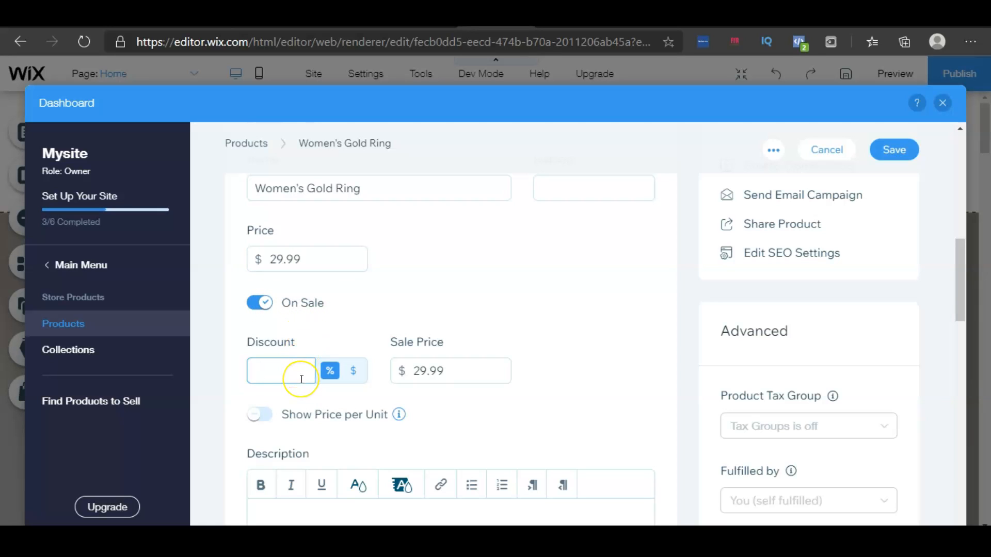
{"action": "type", "text": "25"}
{"action": "left_click", "coordinate": [546, 271]}
{"action": "scroll", "coordinate": [548, 276], "scroll_direction": "down", "scroll_amount": 2}
{"action": "scroll", "coordinate": [548, 278], "scroll_direction": "down", "scroll_amount": 1}
{"action": "left_click", "coordinate": [308, 336]}
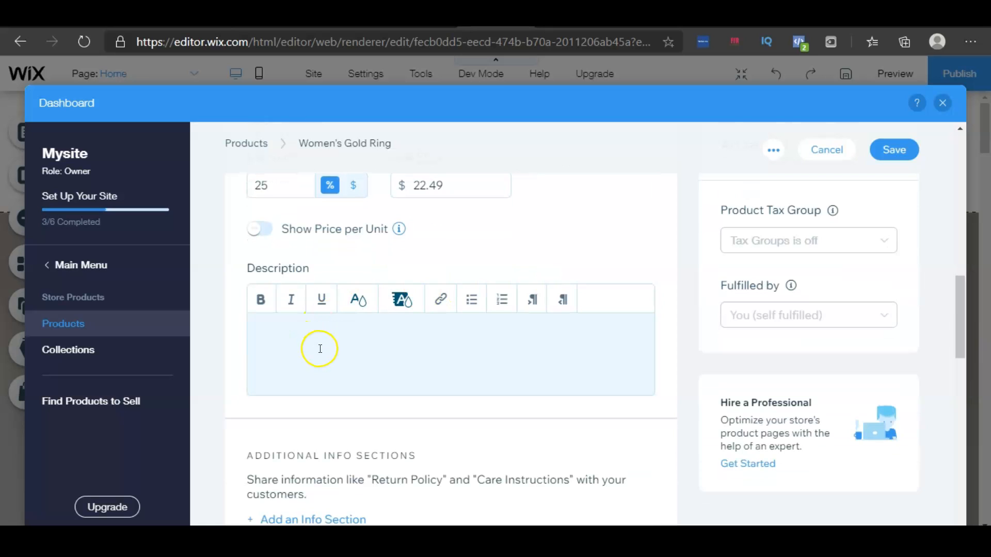
{"action": "left_click", "coordinate": [313, 348]}
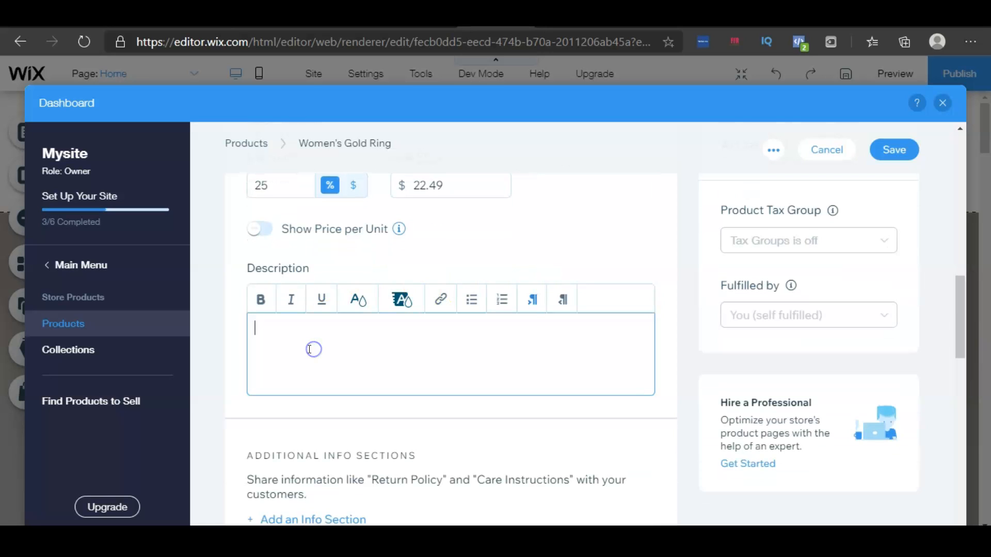
{"action": "scroll", "coordinate": [490, 360], "scroll_direction": "down", "scroll_amount": 2}
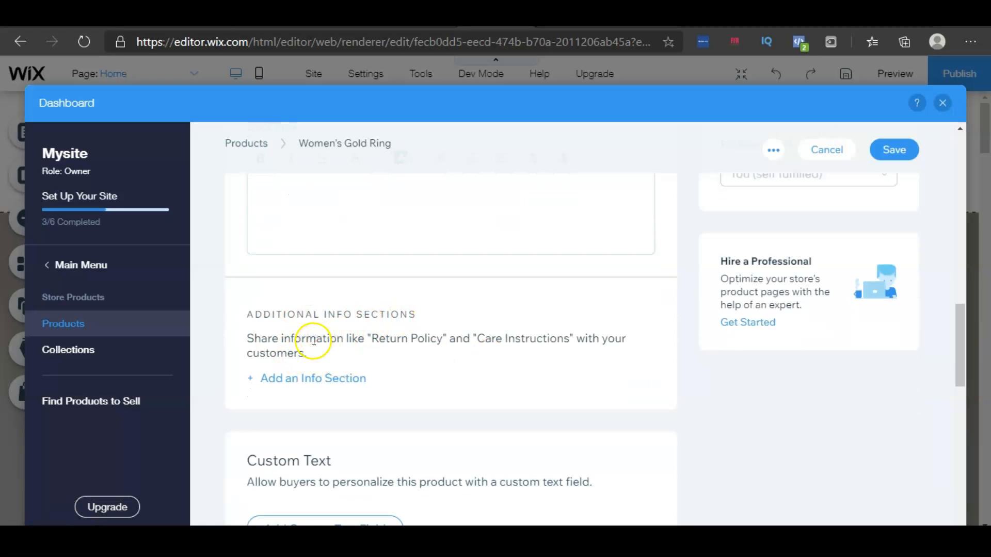
{"action": "left_click", "coordinate": [293, 385]}
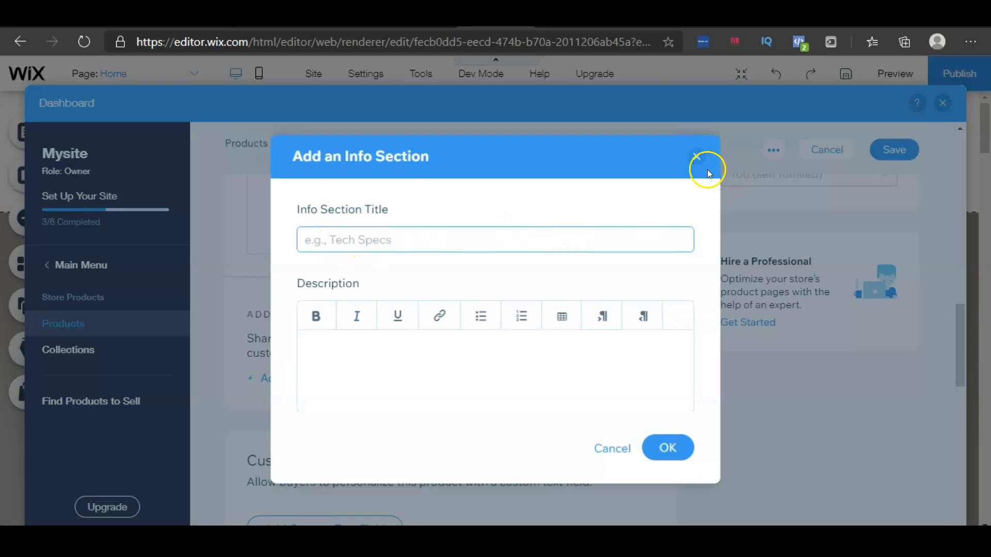
{"action": "left_click", "coordinate": [696, 156]}
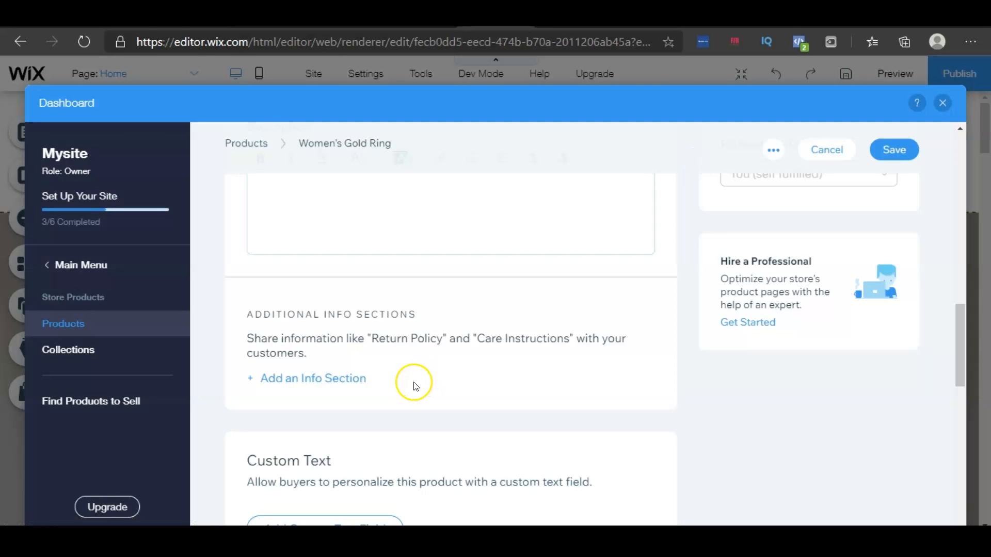
Start adding a product option to the ring
{"action": "scroll", "coordinate": [442, 361], "scroll_direction": "down", "scroll_amount": 1}
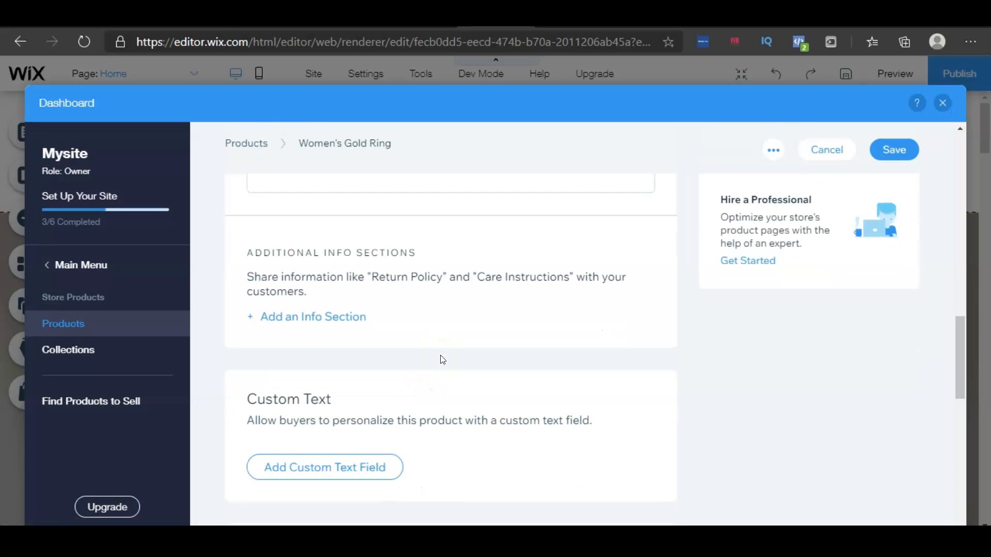
{"action": "scroll", "coordinate": [591, 283], "scroll_direction": "down", "scroll_amount": 1}
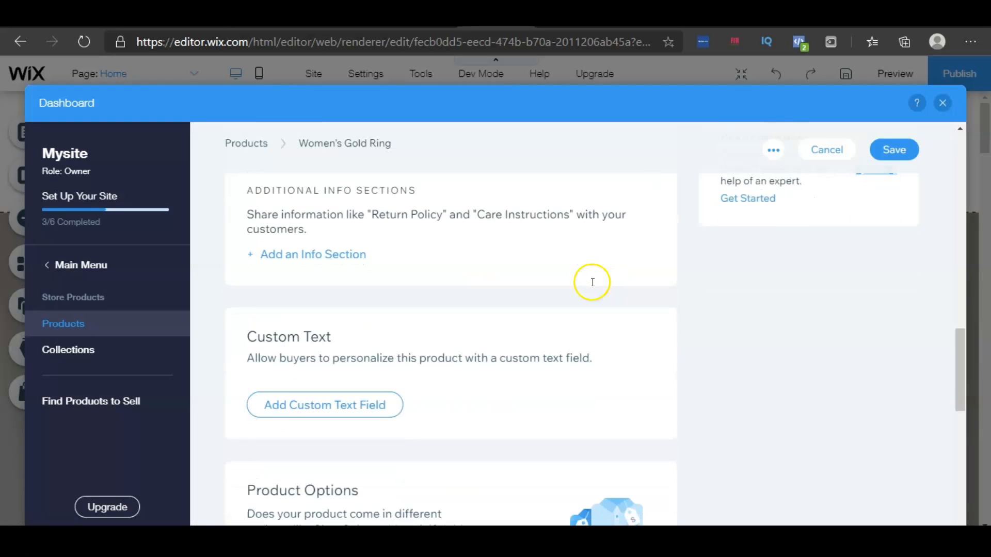
{"action": "scroll", "coordinate": [575, 290], "scroll_direction": "down", "scroll_amount": 3}
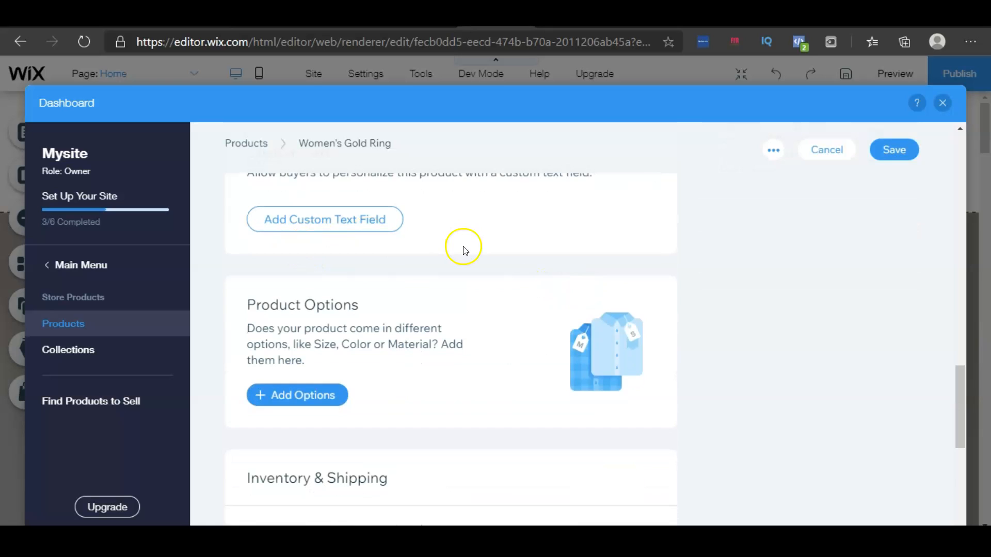
{"action": "scroll", "coordinate": [330, 338], "scroll_direction": "down", "scroll_amount": 1}
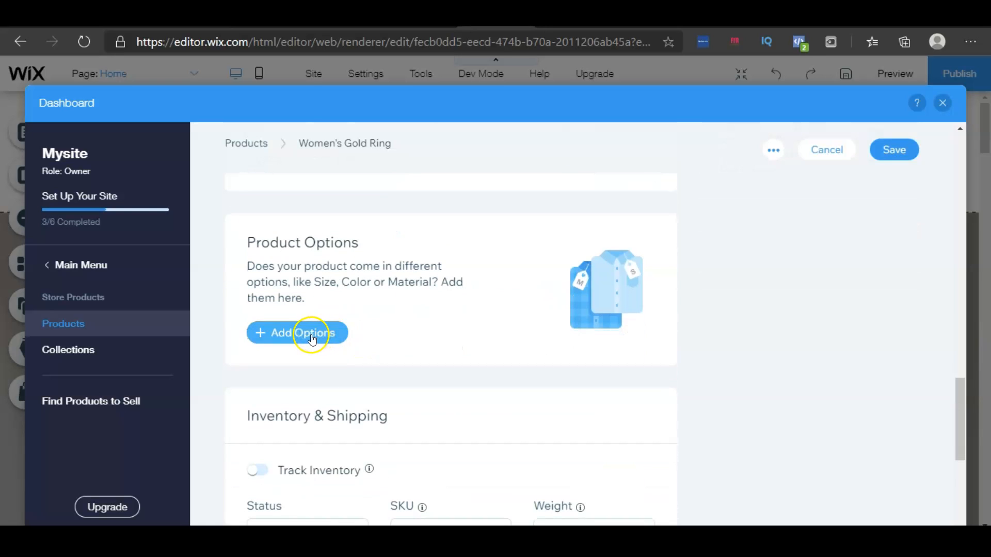
{"action": "left_click", "coordinate": [326, 338]}
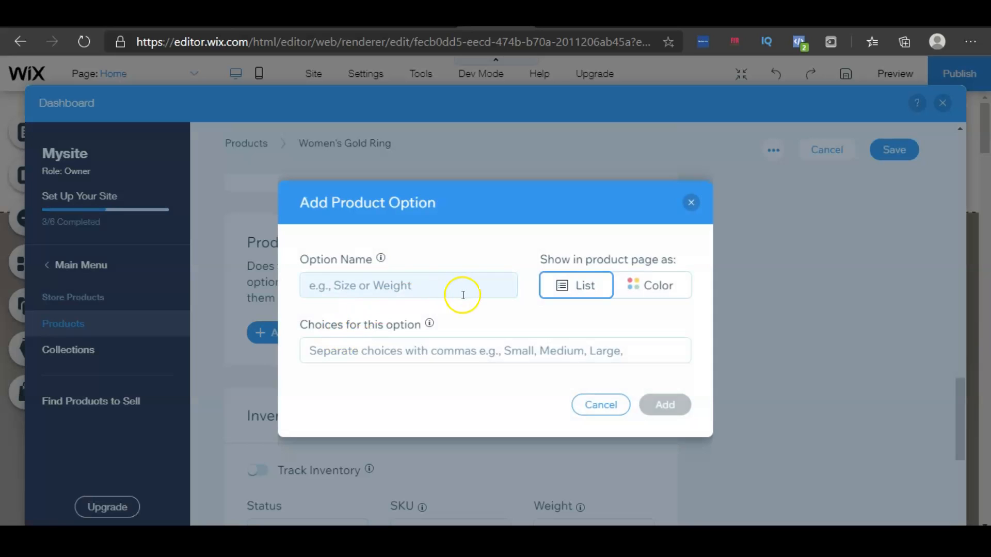
Add a Size option to the ring with choices 6, 7, 8, 9 and 10
{"action": "left_click", "coordinate": [454, 296]}
{"action": "left_click", "coordinate": [354, 340]}
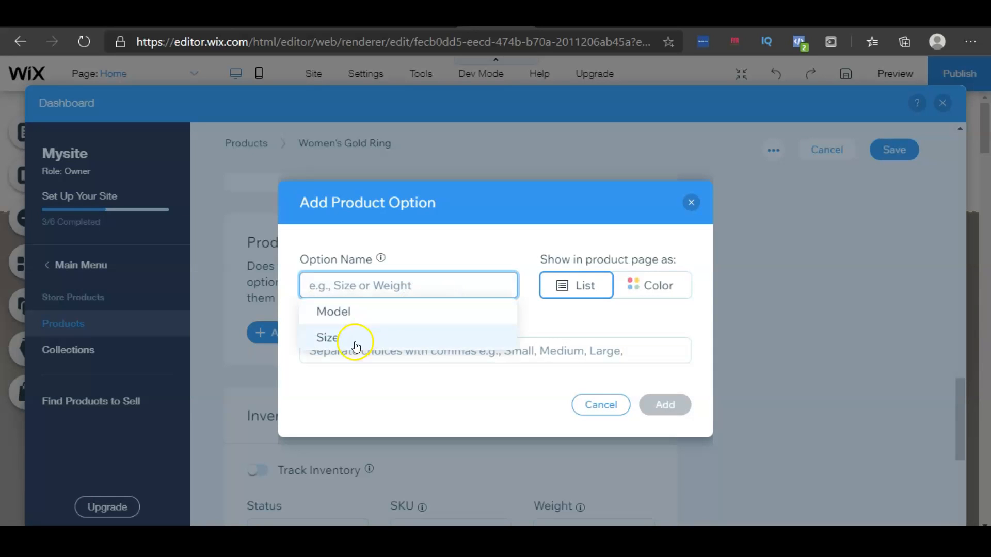
{"action": "left_click", "coordinate": [404, 352]}
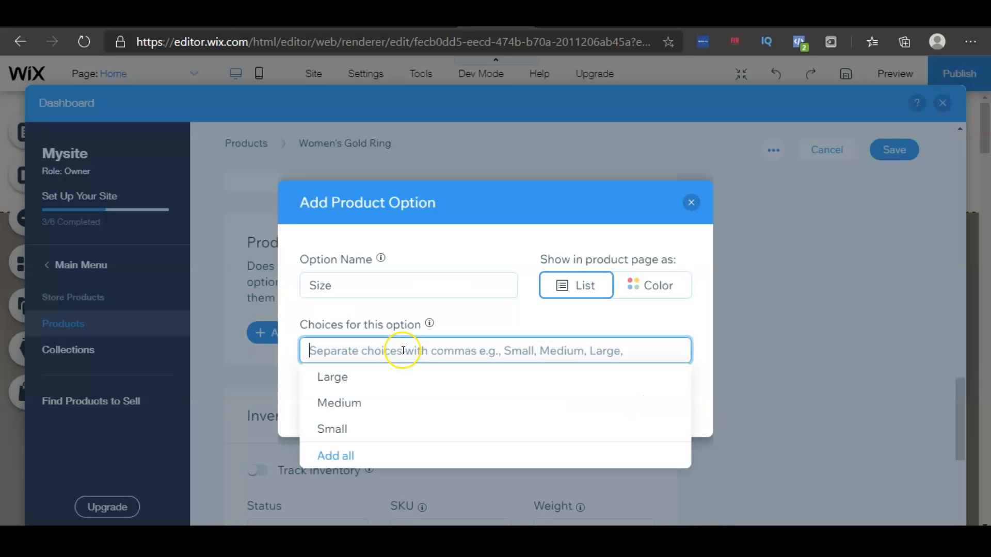
{"action": "type", "text": "6,7,8,9,"}
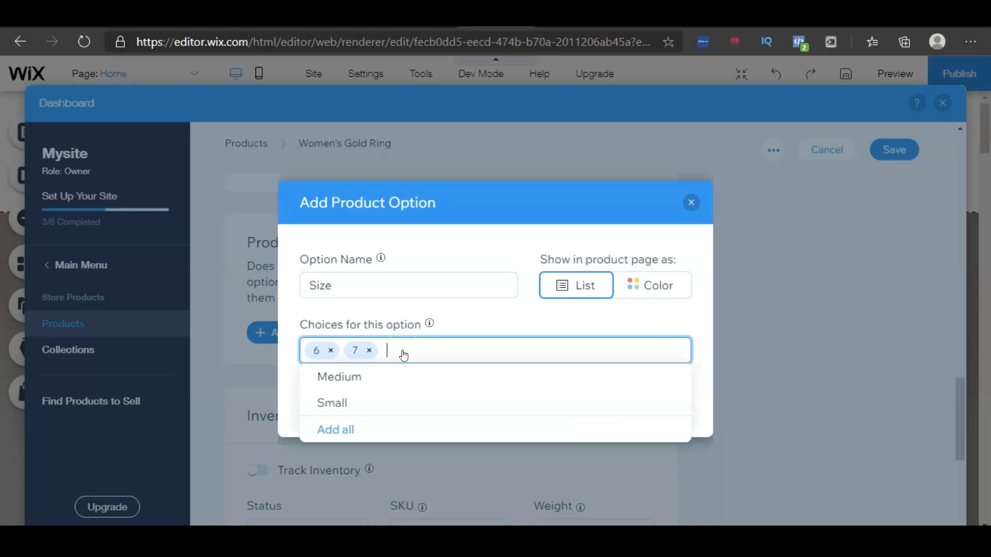
{"action": "type", "text": "10"}
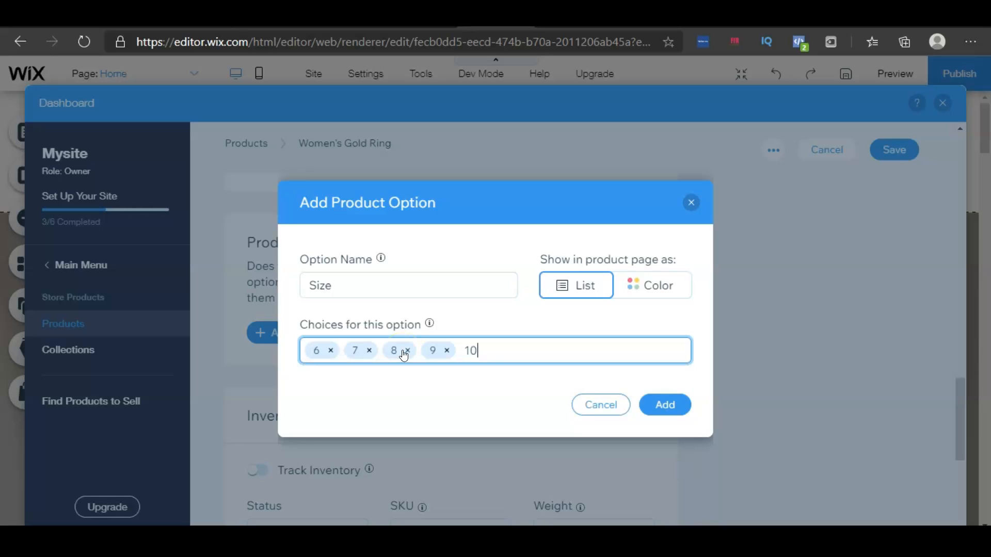
{"action": "type", "text": ","}
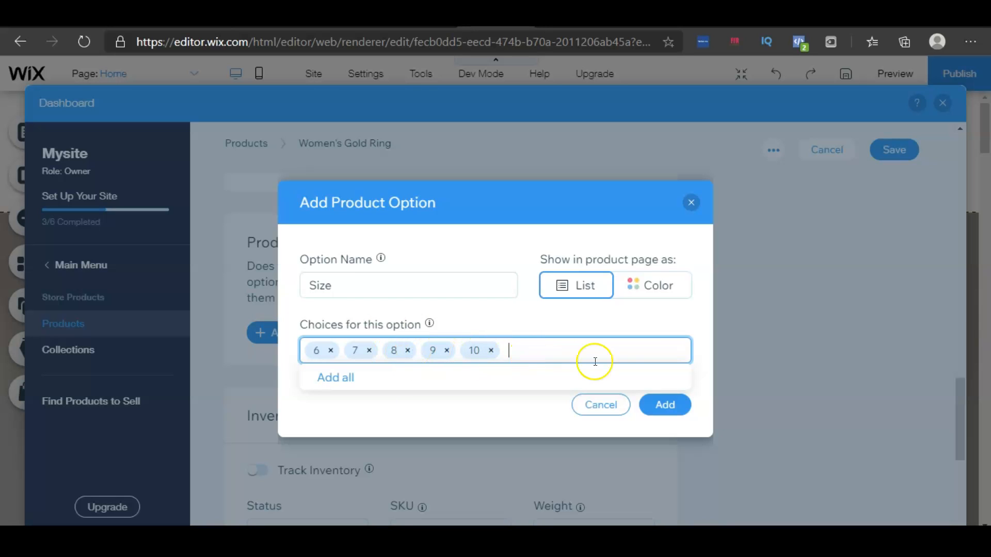
{"action": "left_click", "coordinate": [666, 407]}
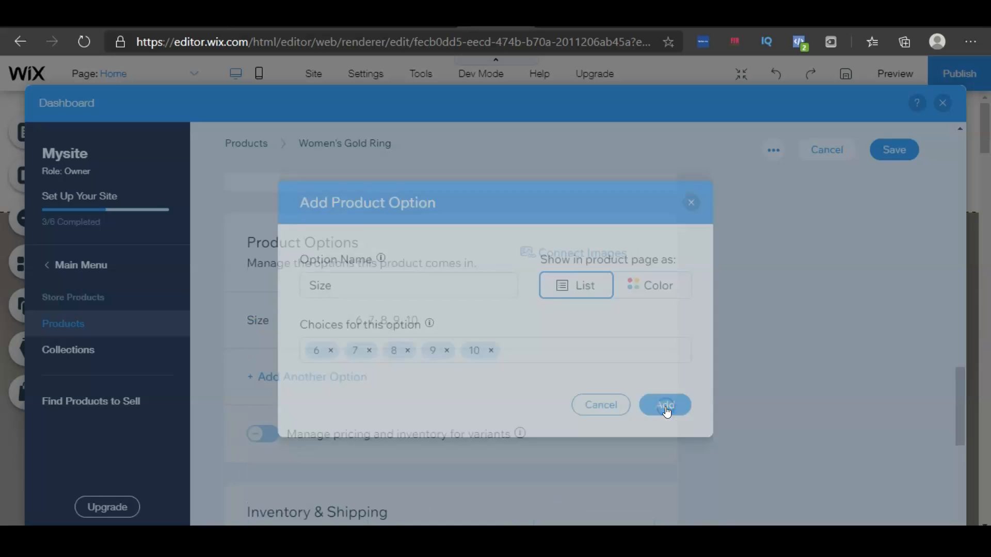
Save the Women's Gold Ring product
{"action": "scroll", "coordinate": [683, 409], "scroll_direction": "down", "scroll_amount": 8}
{"action": "scroll", "coordinate": [689, 411], "scroll_direction": "up", "scroll_amount": 10}
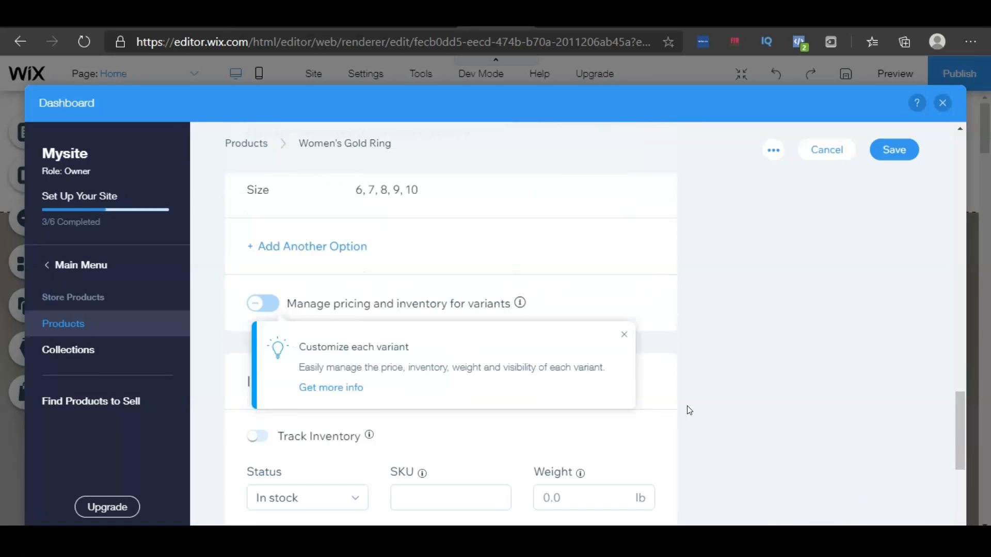
{"action": "scroll", "coordinate": [688, 410], "scroll_direction": "down", "scroll_amount": 1}
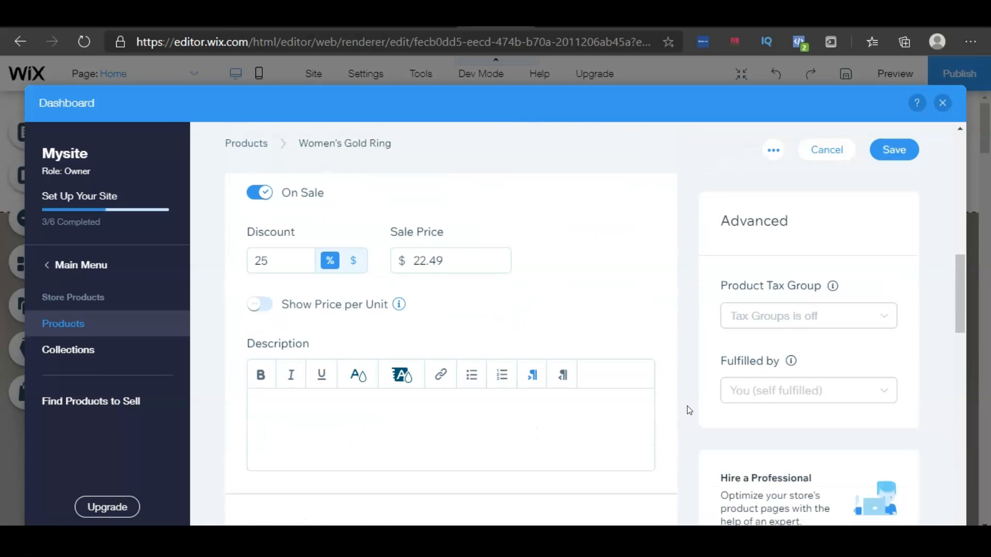
{"action": "scroll", "coordinate": [689, 410], "scroll_direction": "up", "scroll_amount": 8}
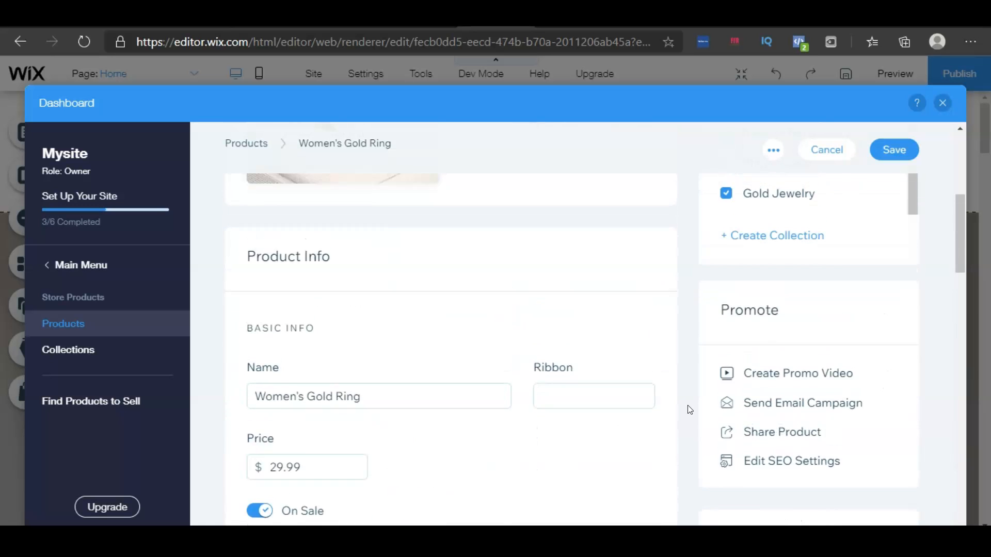
{"action": "left_click", "coordinate": [889, 197]}
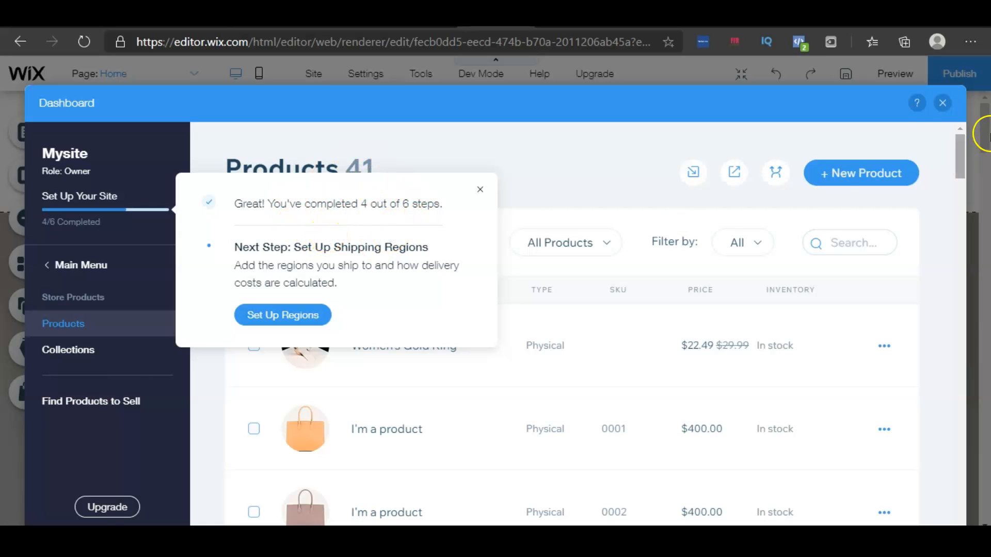
Close the dashboard and add the Mini Leather Goods page to the header menu
{"action": "left_click", "coordinate": [944, 104]}
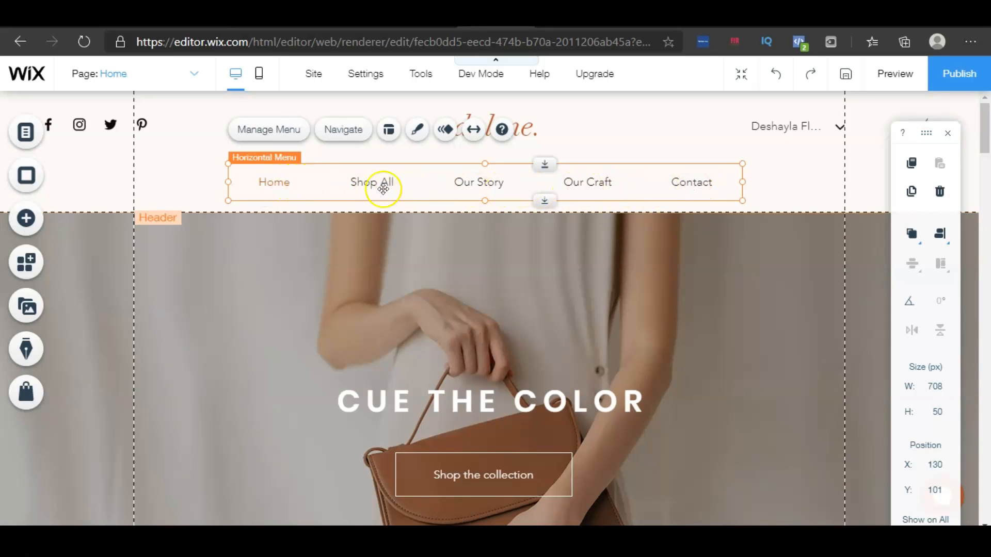
{"action": "double_click", "coordinate": [283, 184]}
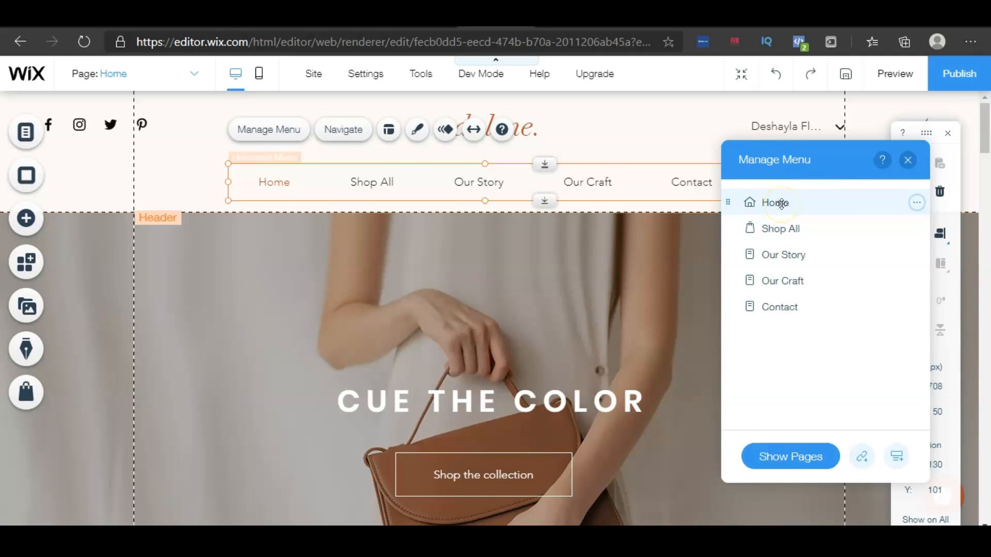
{"action": "mouse_move", "coordinate": [779, 204]}
{"action": "left_mouse_down"}
{"action": "mouse_move", "coordinate": [783, 238]}
{"action": "mouse_move", "coordinate": [770, 221]}
{"action": "mouse_move", "coordinate": [779, 199]}
{"action": "left_mouse_up"}
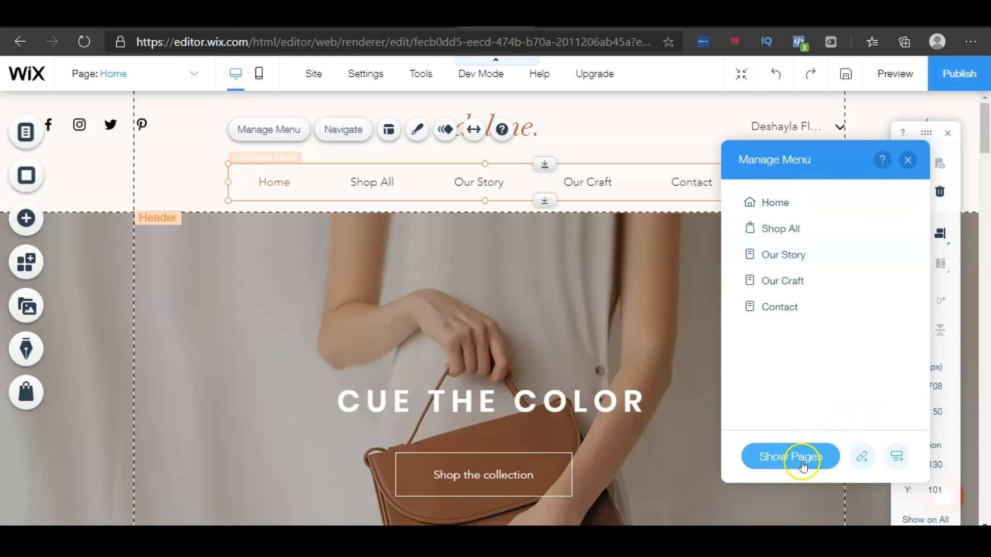
{"action": "left_click", "coordinate": [802, 464]}
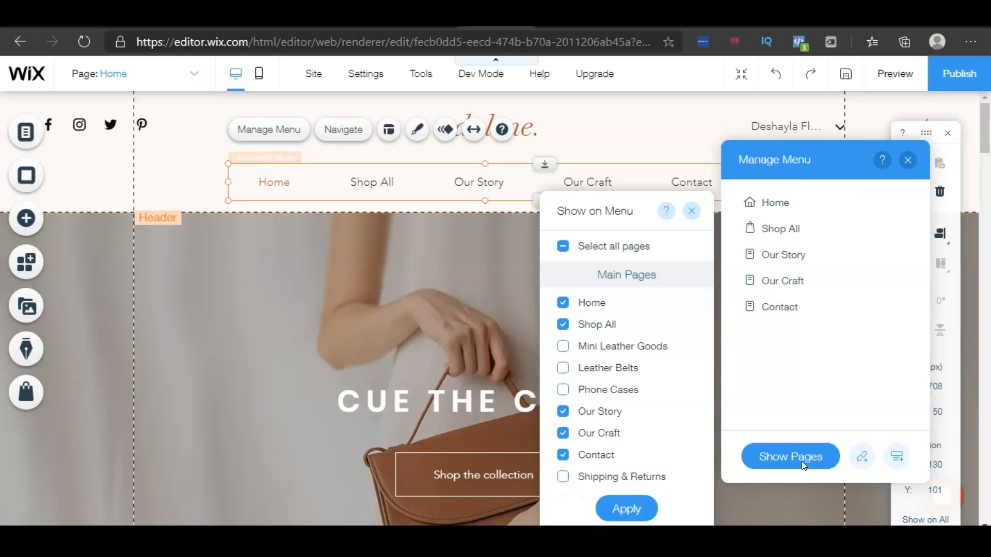
{"action": "left_click", "coordinate": [563, 325]}
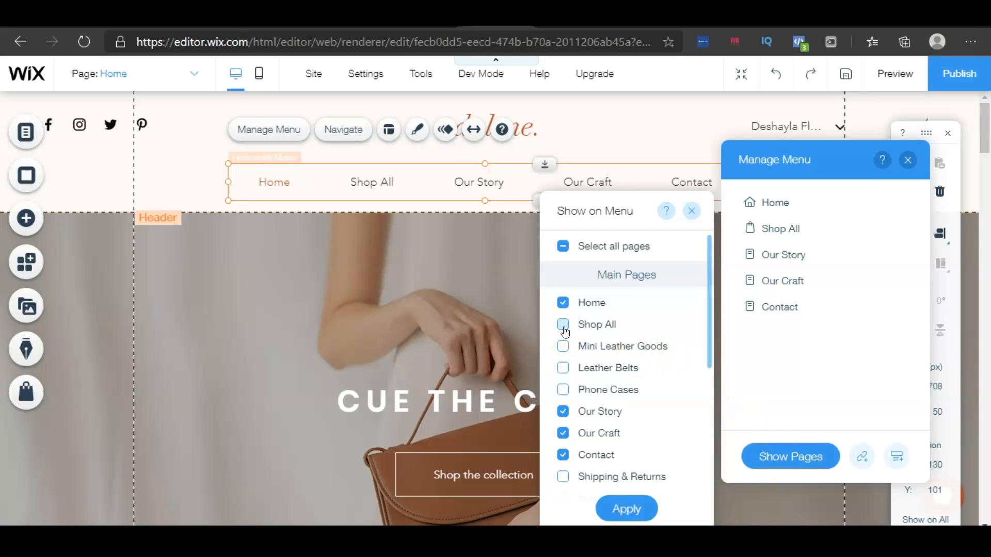
{"action": "left_click", "coordinate": [564, 350]}
{"action": "left_click", "coordinate": [630, 512]}
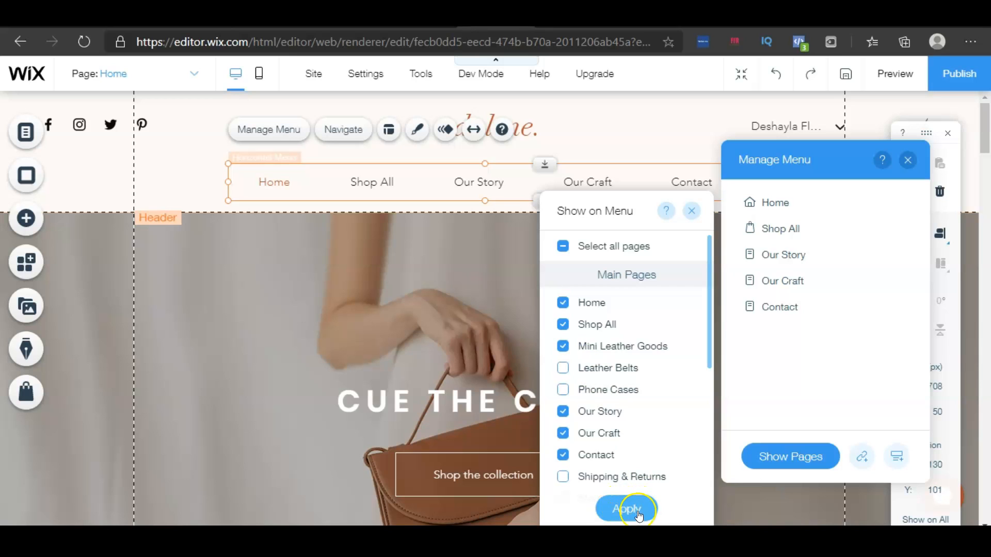
{"action": "left_click", "coordinate": [638, 511]}
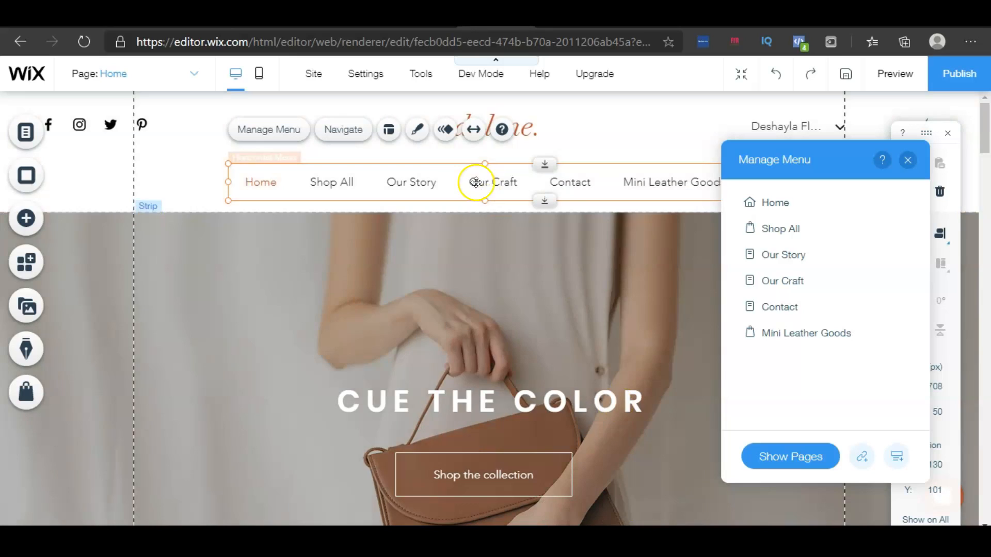
{"action": "left_click", "coordinate": [908, 160]}
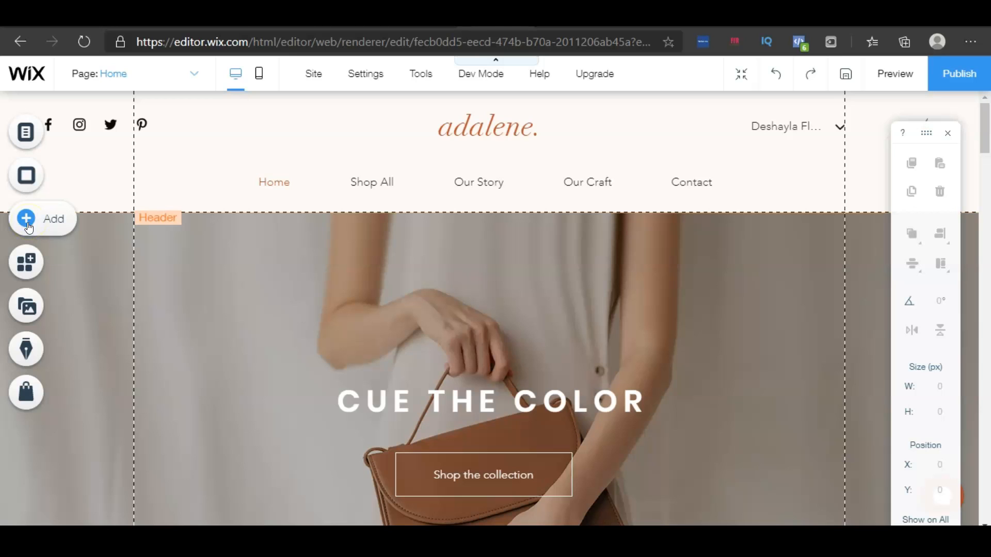
Open the Our Story page from the site's page list
{"action": "left_click", "coordinate": [32, 266]}
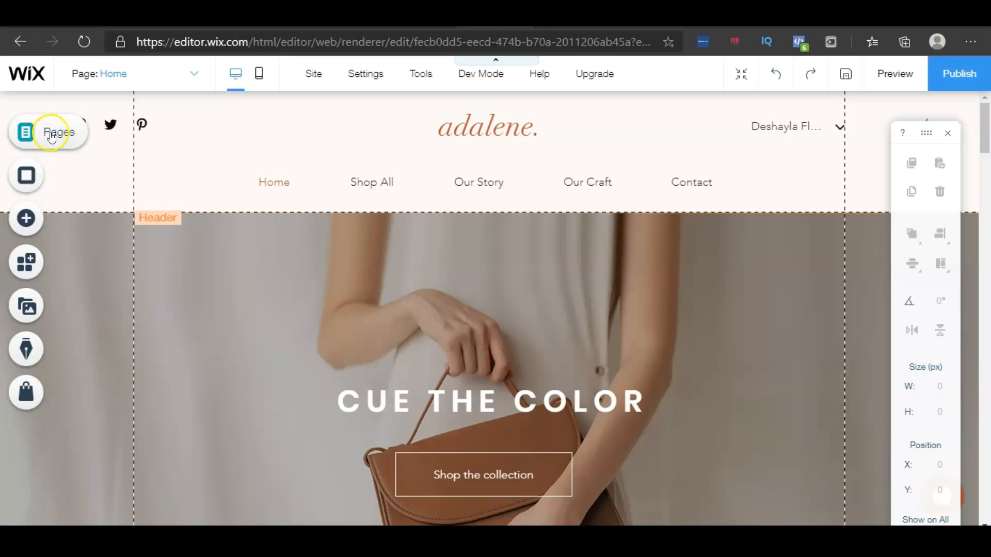
{"action": "left_click", "coordinate": [47, 139]}
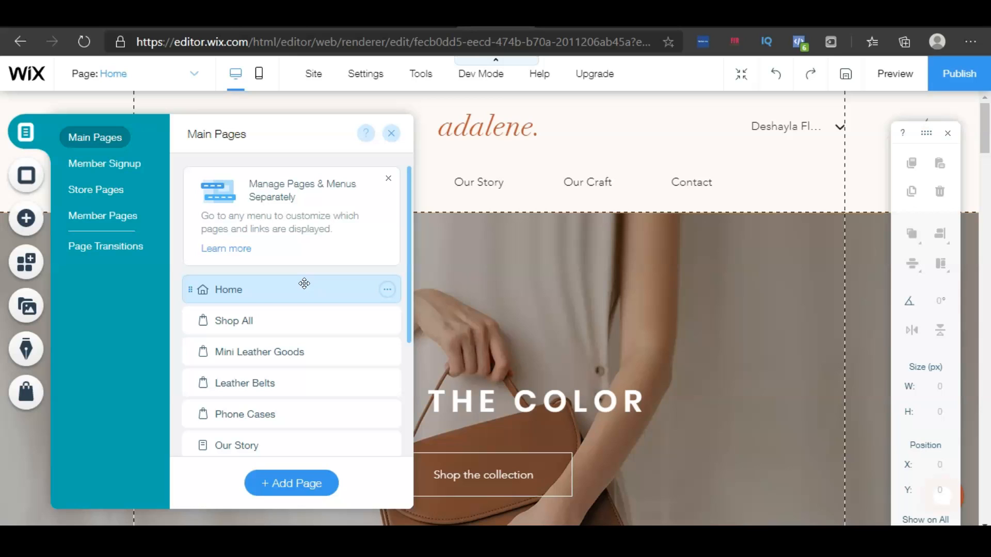
{"action": "scroll", "coordinate": [304, 283], "scroll_direction": "down", "scroll_amount": 2}
{"action": "left_click", "coordinate": [313, 282]}
{"action": "scroll", "coordinate": [313, 282], "scroll_direction": "down", "scroll_amount": 2}
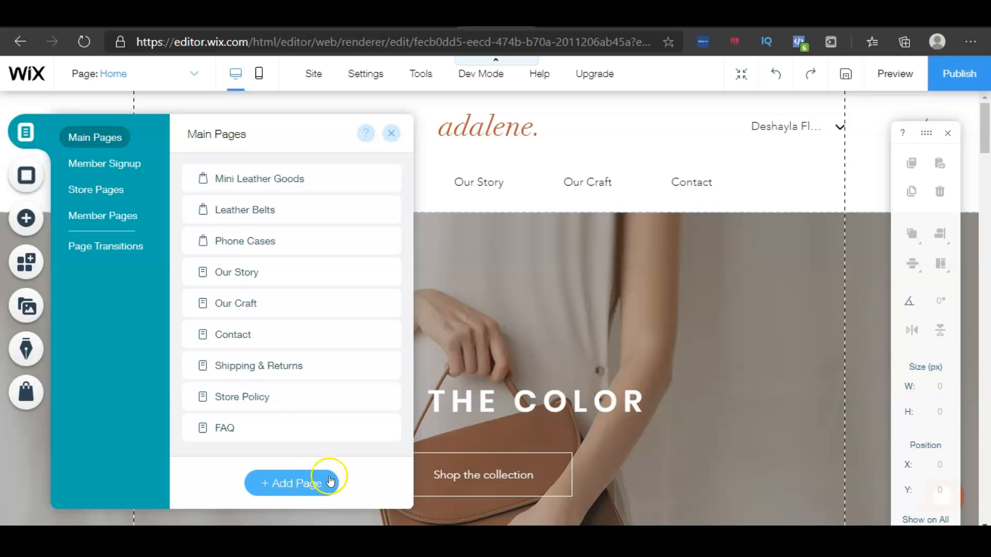
{"action": "left_click", "coordinate": [243, 273]}
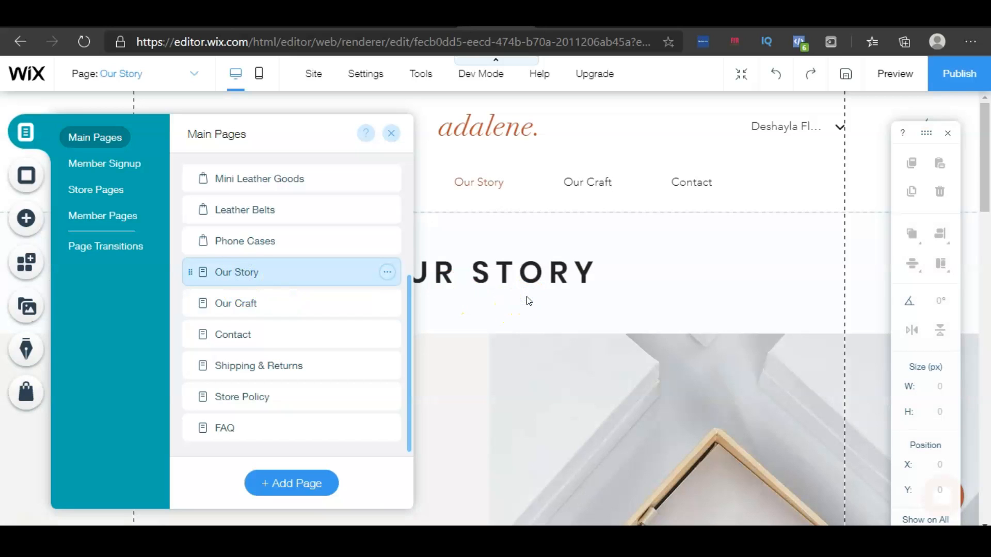
Scroll through the Our Story page to review its sections
{"action": "left_click", "coordinate": [529, 301]}
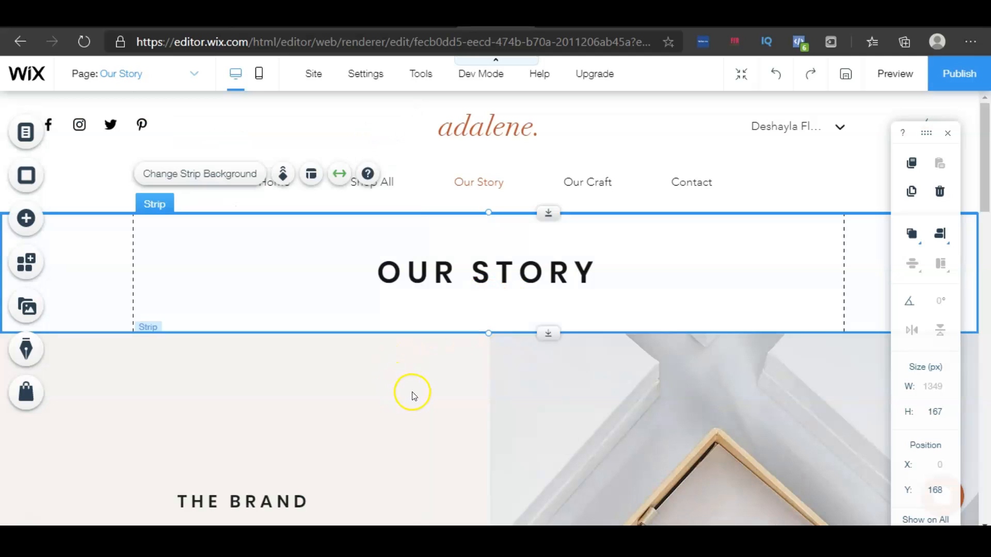
{"action": "scroll", "coordinate": [412, 396], "scroll_direction": "down", "scroll_amount": 6}
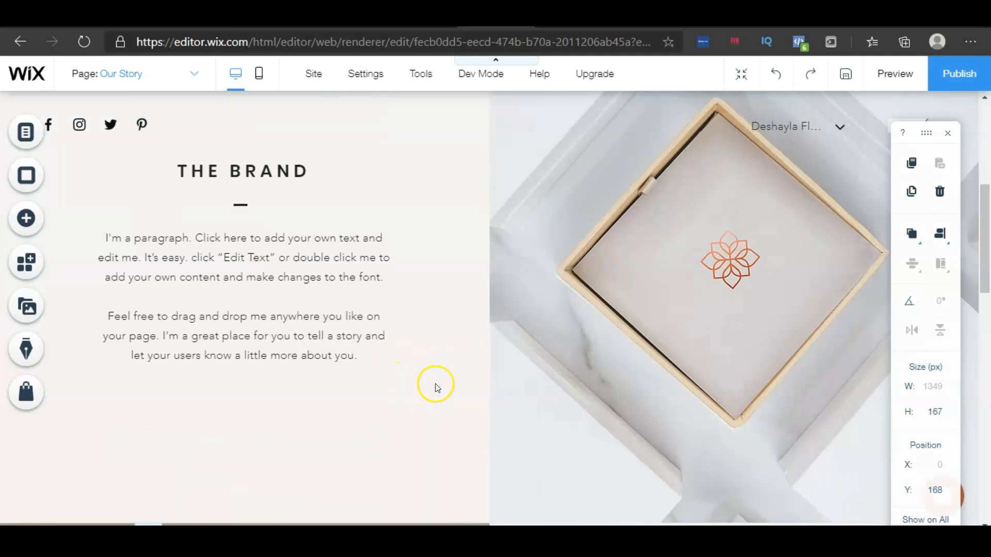
{"action": "scroll", "coordinate": [371, 350], "scroll_direction": "down", "scroll_amount": 6}
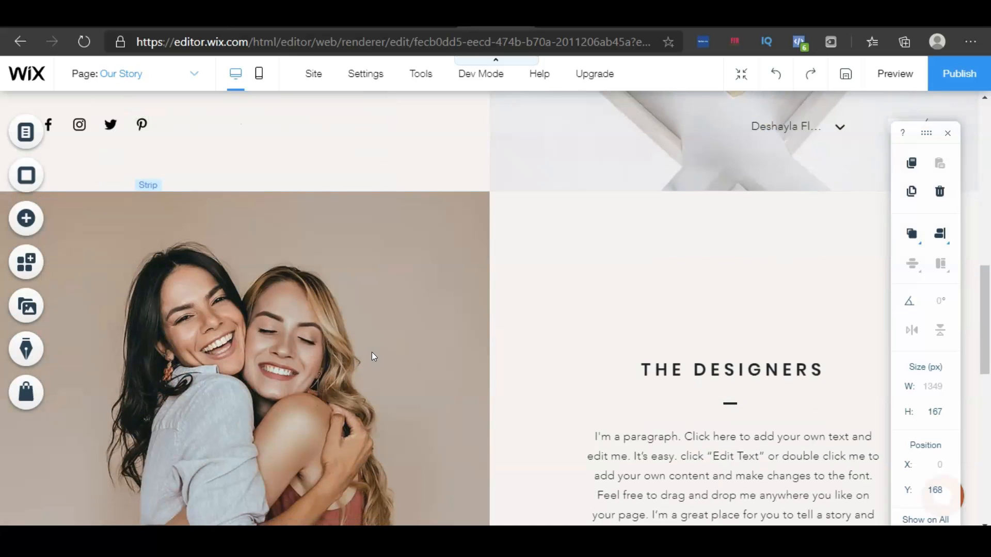
{"action": "scroll", "coordinate": [373, 357], "scroll_direction": "up", "scroll_amount": 10}
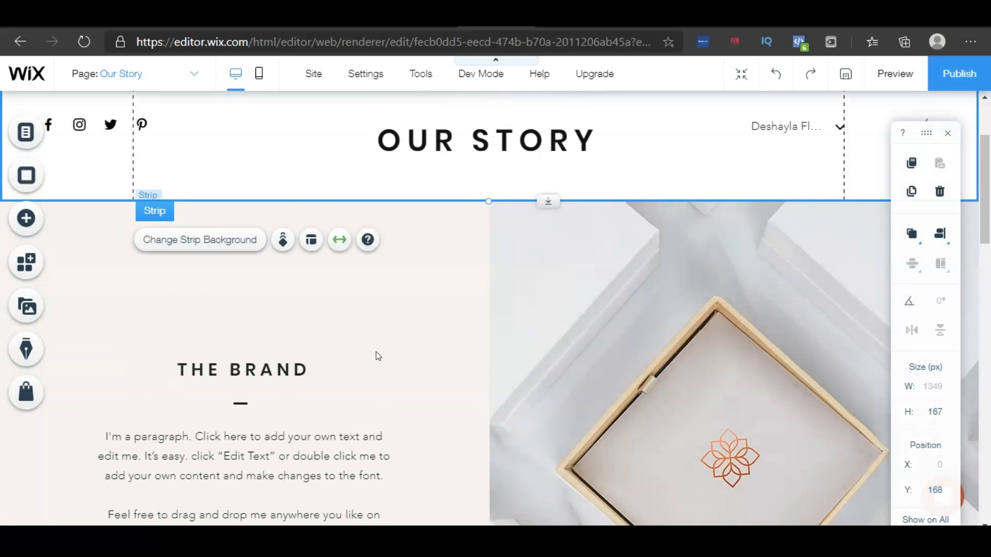
{"action": "scroll", "coordinate": [376, 355], "scroll_direction": "up", "scroll_amount": 3}
{"action": "scroll", "coordinate": [375, 356], "scroll_direction": "down", "scroll_amount": 4}
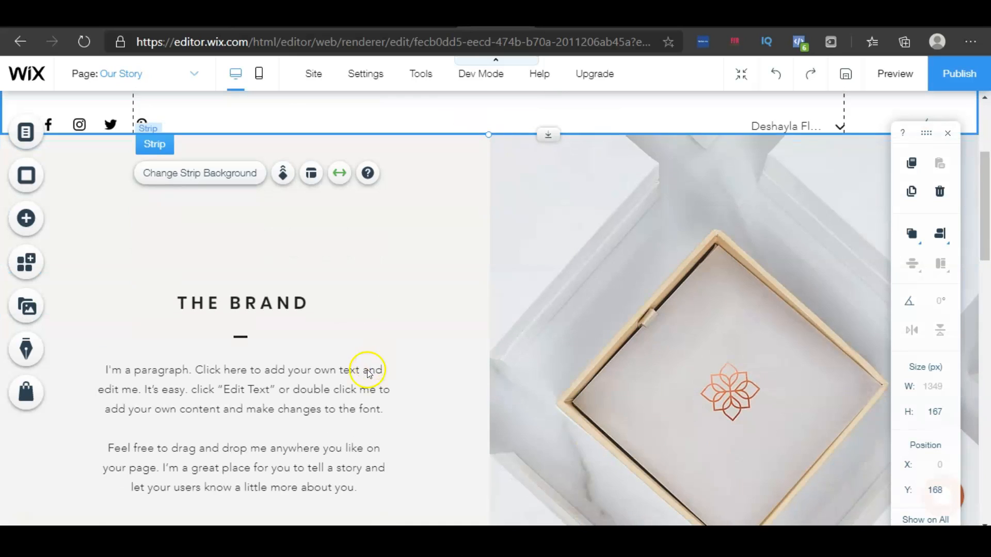
{"action": "left_click", "coordinate": [373, 358]}
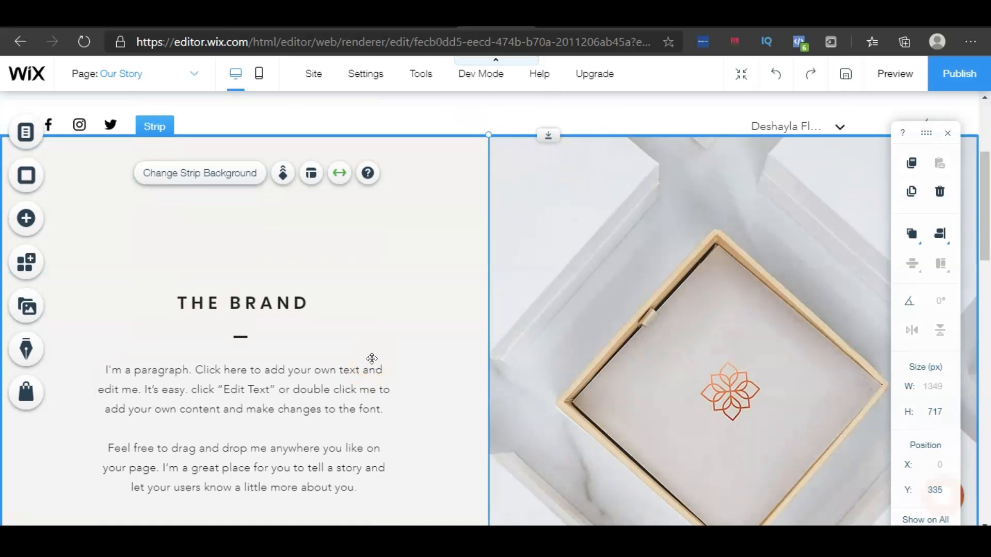
{"action": "left_click", "coordinate": [372, 358]}
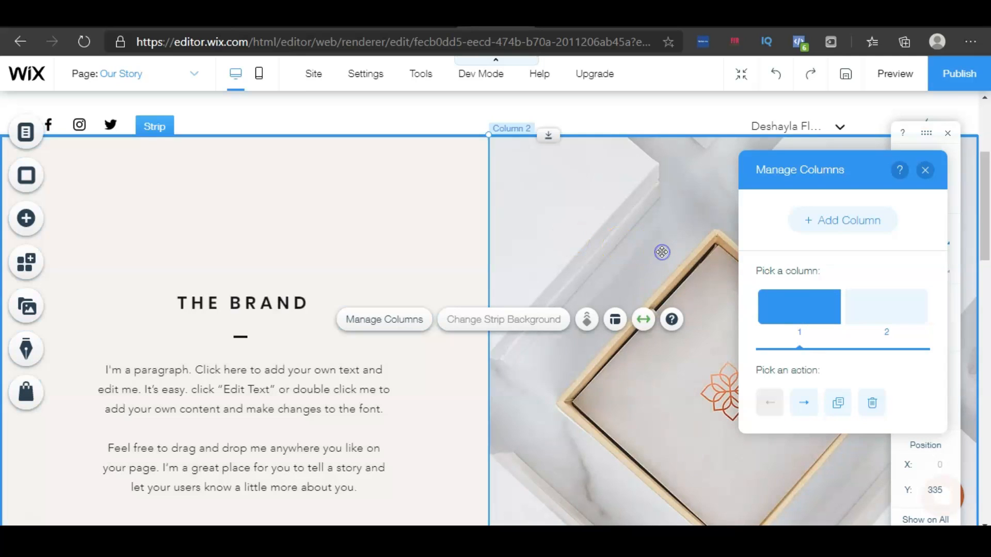
{"action": "left_click", "coordinate": [661, 252]}
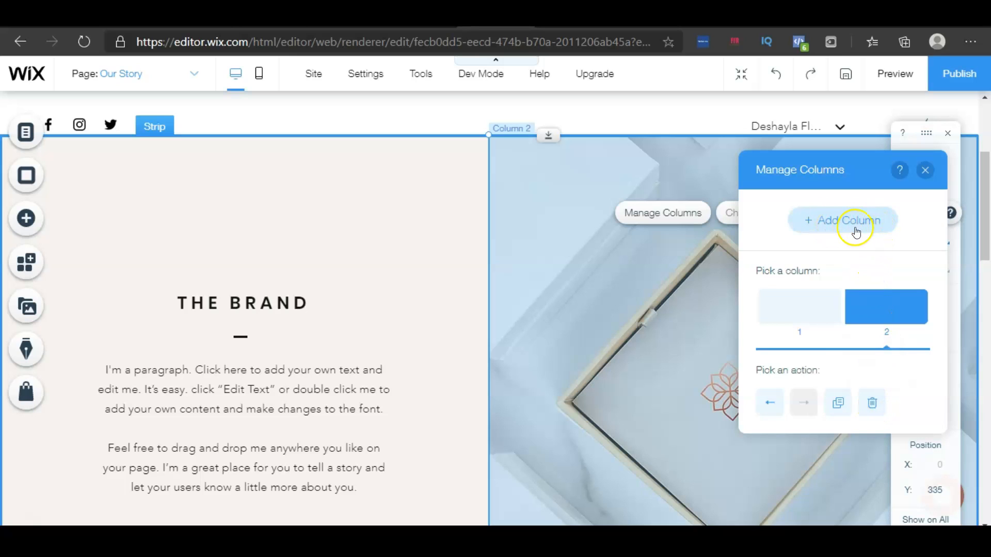
{"action": "left_click", "coordinate": [832, 230]}
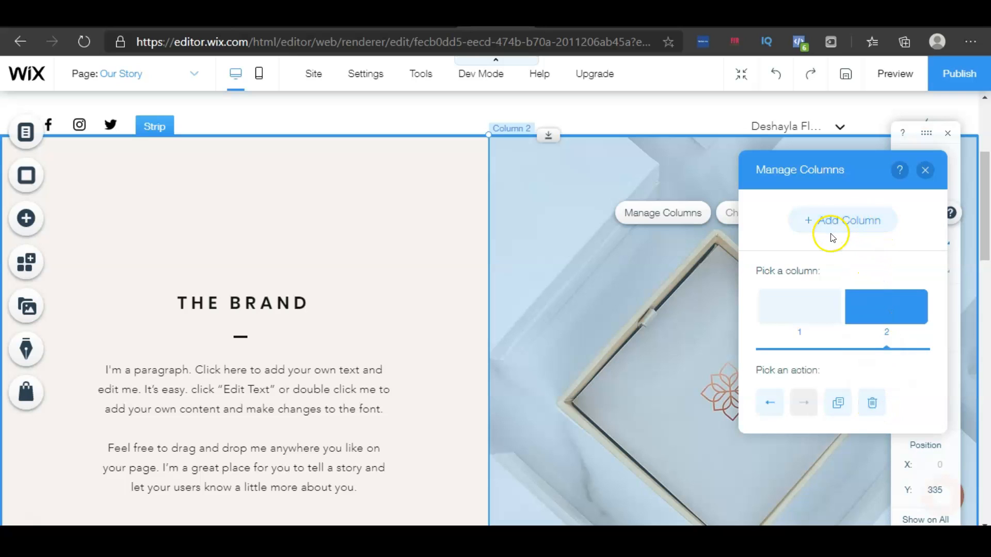
{"action": "left_click_drag", "start_coordinate": [853, 157], "coordinate": [773, 286]}
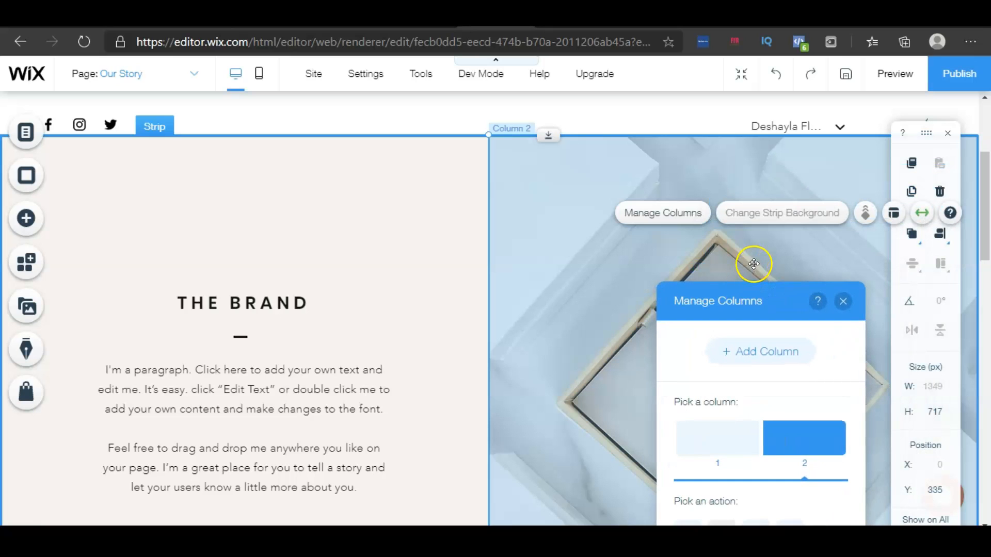
{"action": "mouse_move", "coordinate": [758, 218]}
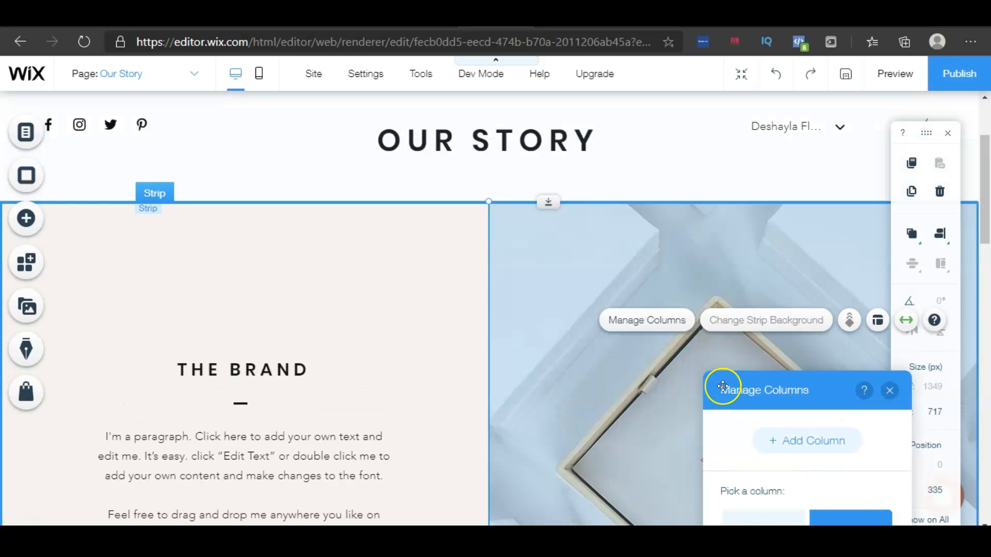
{"action": "mouse_move", "coordinate": [747, 323]}
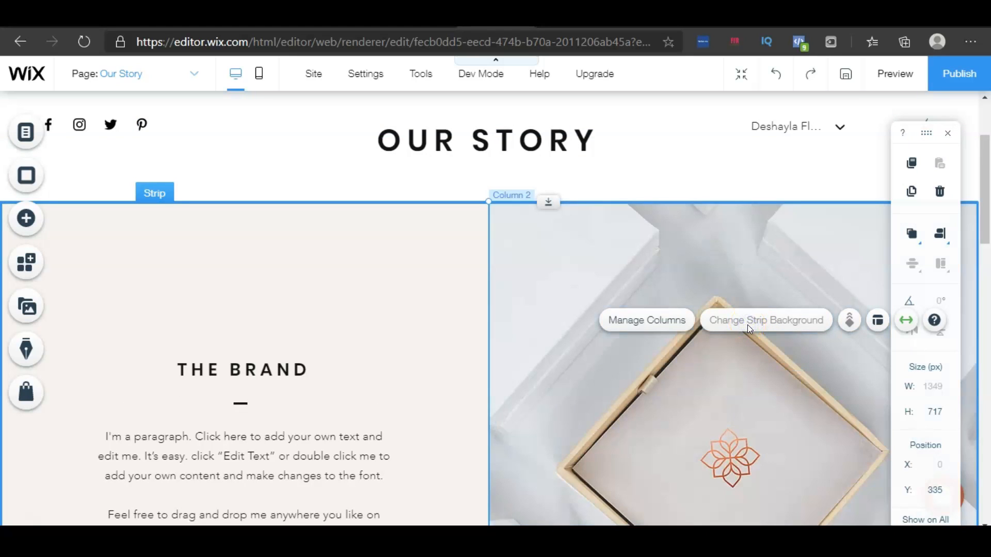
{"action": "left_click", "coordinate": [735, 365]}
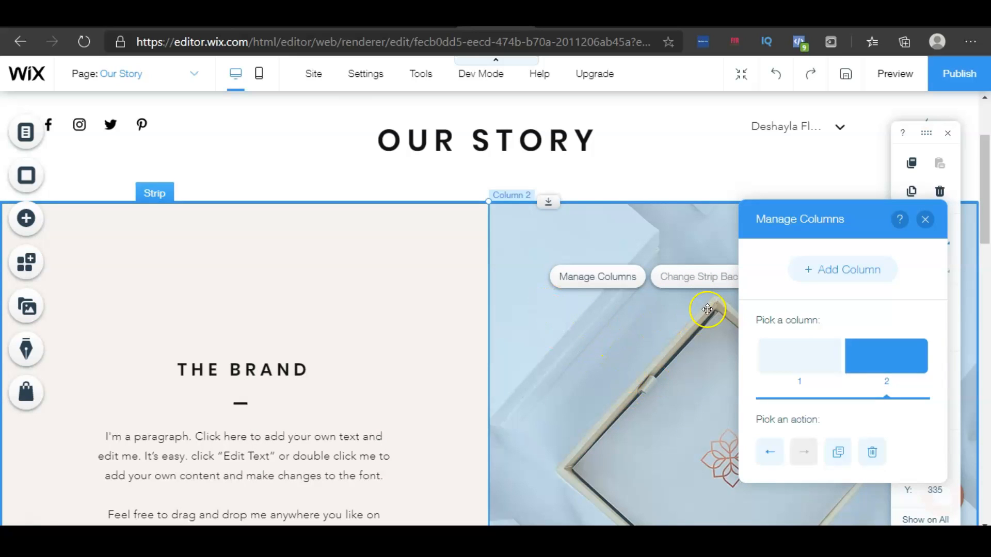
{"action": "left_click", "coordinate": [687, 286]}
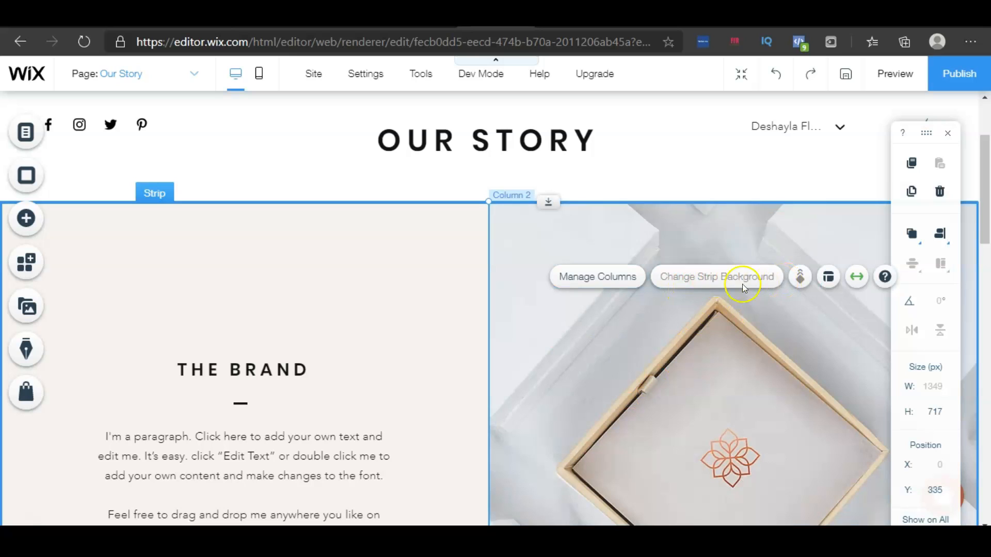
Change the right column background of The Brand section to the pink palm tree image
{"action": "left_click", "coordinate": [591, 232]}
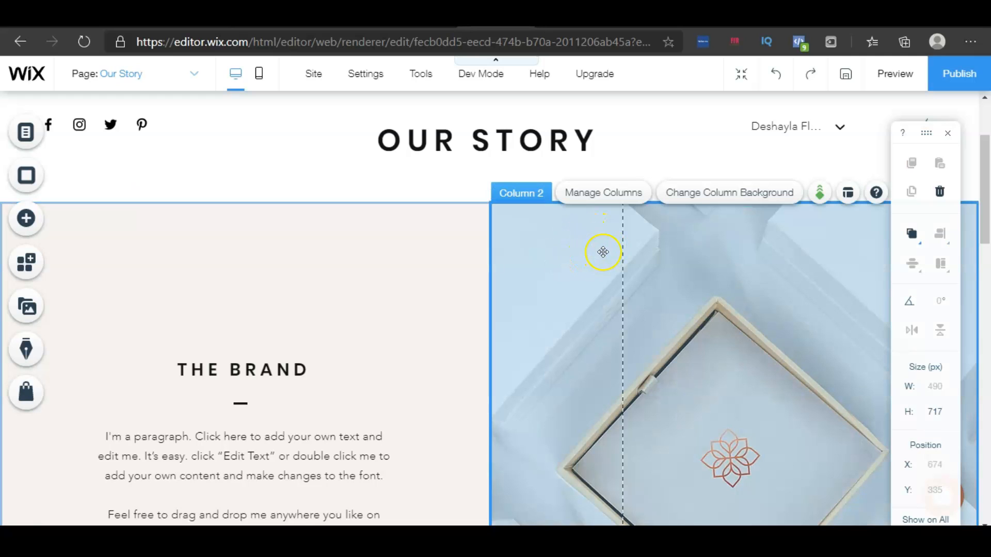
{"action": "left_click", "coordinate": [707, 203]}
{"action": "mouse_move", "coordinate": [402, 370]}
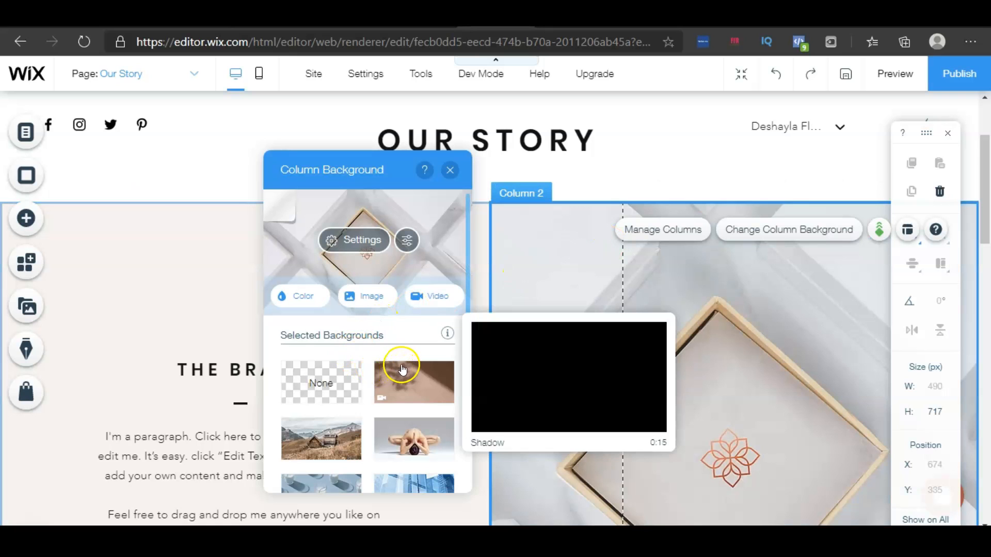
{"action": "scroll", "coordinate": [395, 335], "scroll_direction": "down", "scroll_amount": 1}
{"action": "scroll", "coordinate": [397, 335], "scroll_direction": "down", "scroll_amount": 10}
{"action": "scroll", "coordinate": [405, 331], "scroll_direction": "up", "scroll_amount": 10}
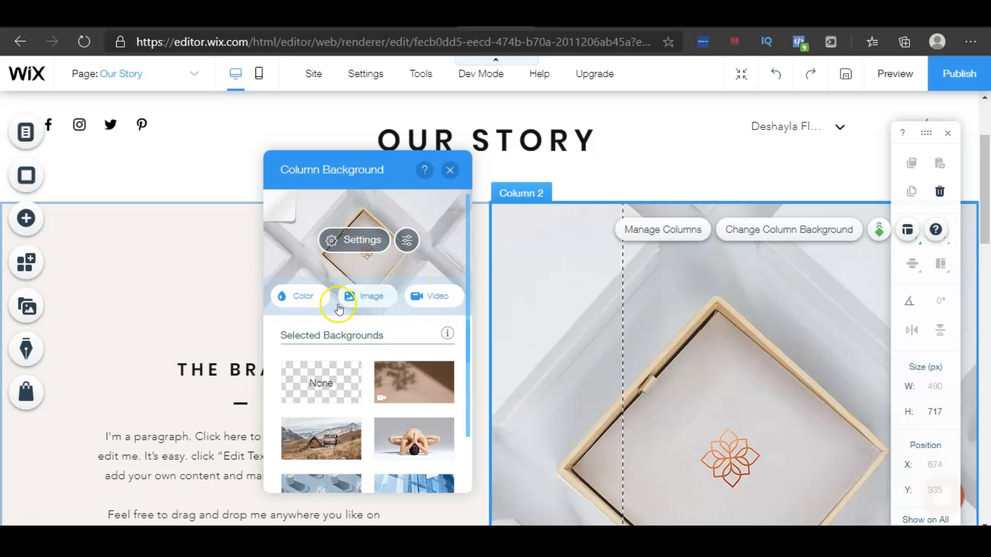
{"action": "scroll", "coordinate": [403, 337], "scroll_direction": "down", "scroll_amount": 5}
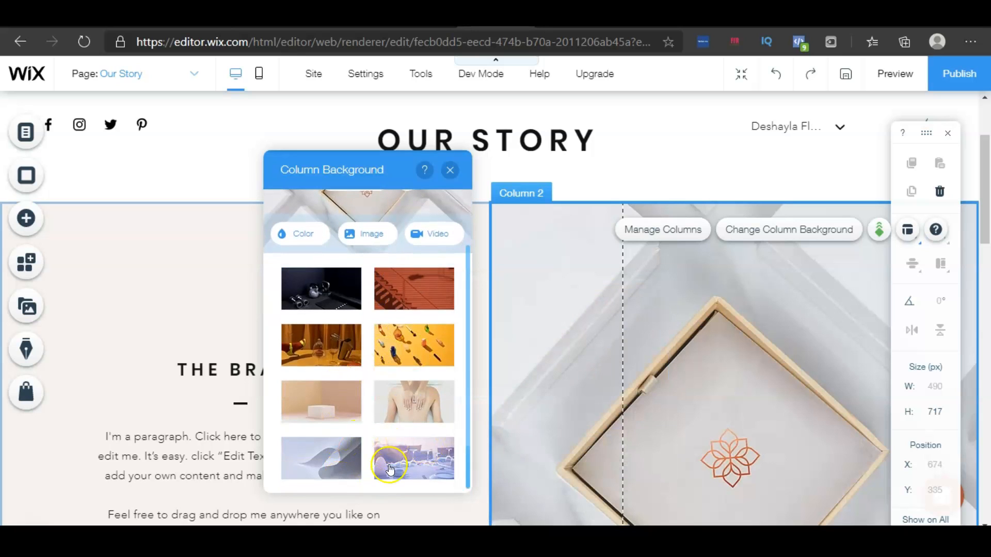
{"action": "scroll", "coordinate": [400, 435], "scroll_direction": "up", "scroll_amount": 3}
{"action": "scroll", "coordinate": [400, 435], "scroll_direction": "up", "scroll_amount": 2}
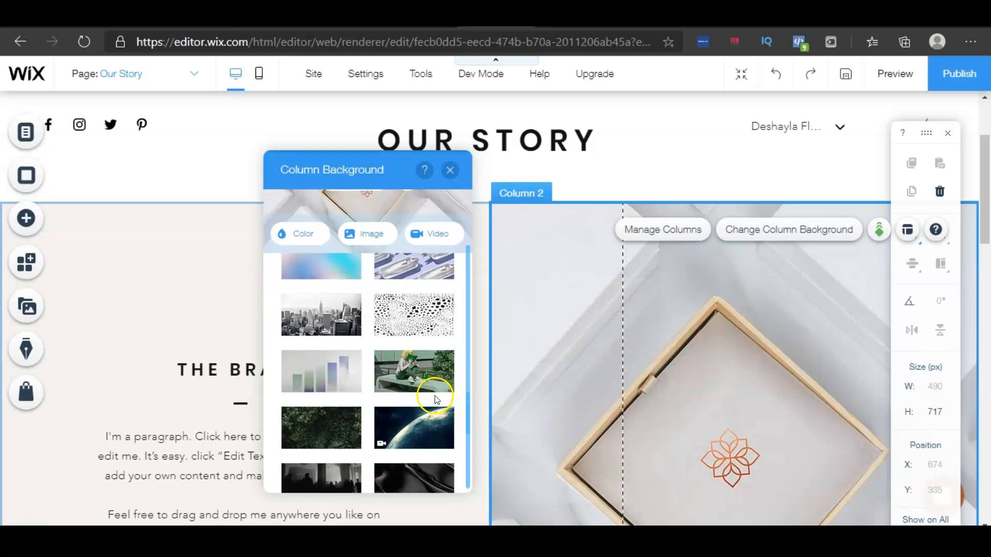
{"action": "scroll", "coordinate": [436, 400], "scroll_direction": "up", "scroll_amount": 4}
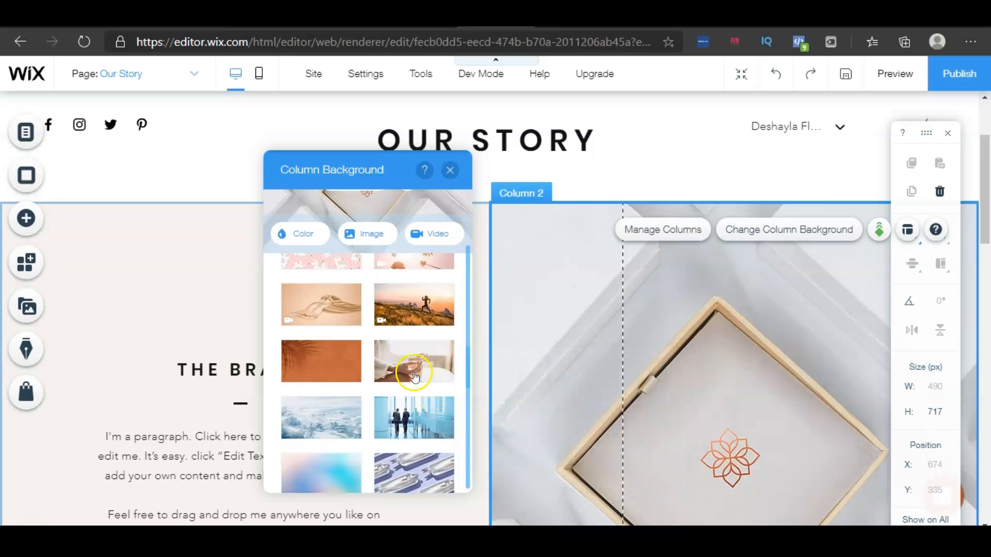
{"action": "scroll", "coordinate": [414, 375], "scroll_direction": "up", "scroll_amount": 1}
{"action": "left_click", "coordinate": [415, 320]}
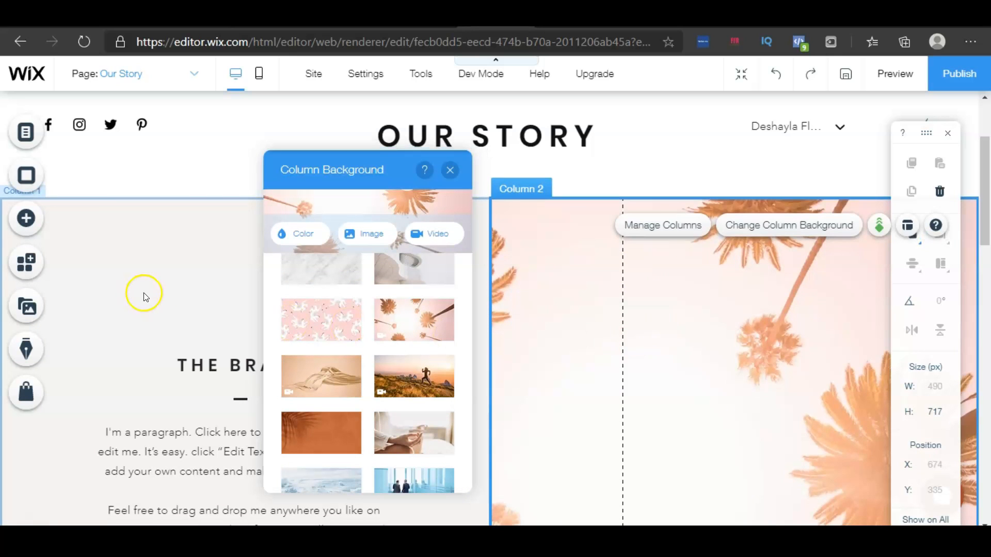
Rename the 'THE DESIGNERS' heading to 'Our Designers'
{"action": "scroll", "coordinate": [180, 307], "scroll_direction": "down", "scroll_amount": 4}
{"action": "left_click", "coordinate": [180, 306]}
{"action": "scroll", "coordinate": [182, 310], "scroll_direction": "down", "scroll_amount": 8}
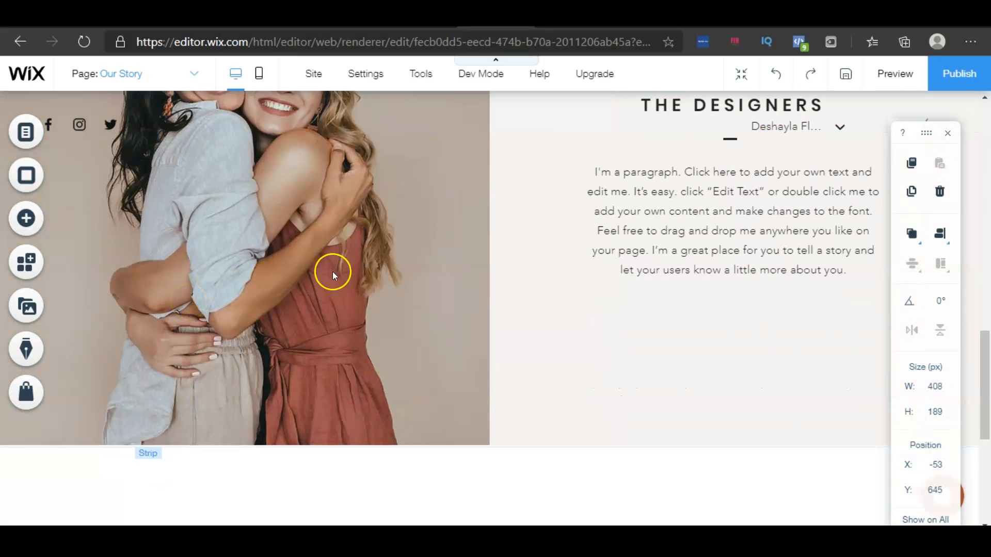
{"action": "scroll", "coordinate": [403, 276], "scroll_direction": "up", "scroll_amount": 1}
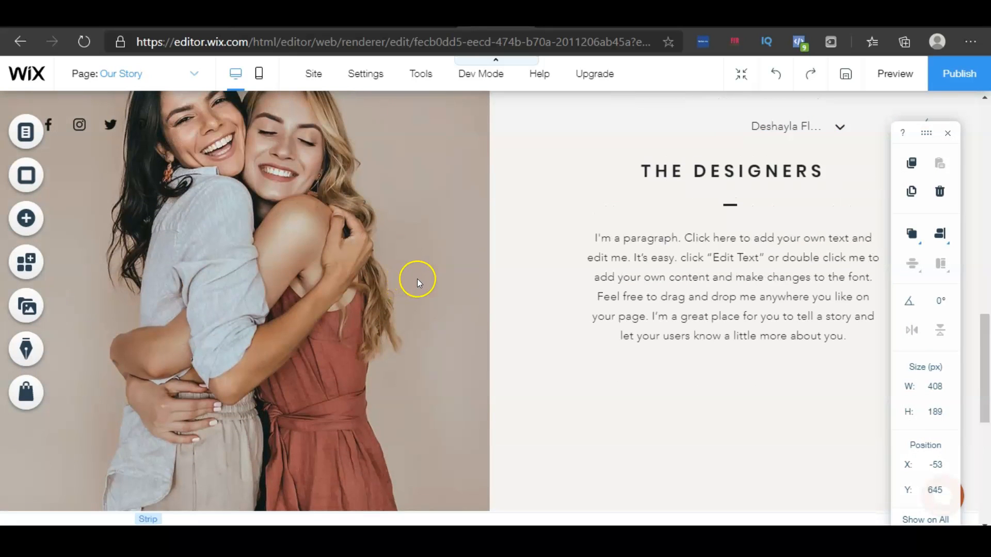
{"action": "scroll", "coordinate": [417, 278], "scroll_direction": "up", "scroll_amount": 1}
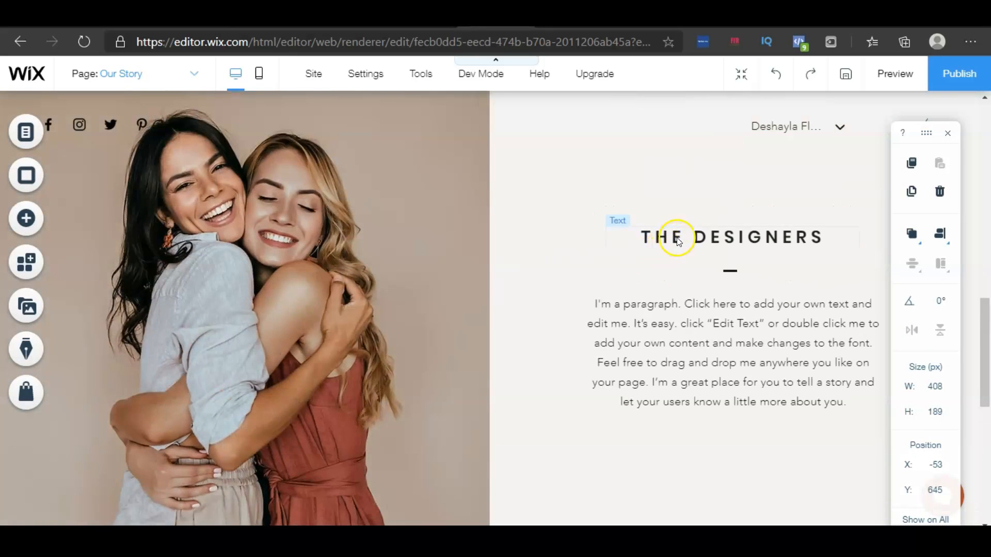
{"action": "left_click", "coordinate": [679, 241]}
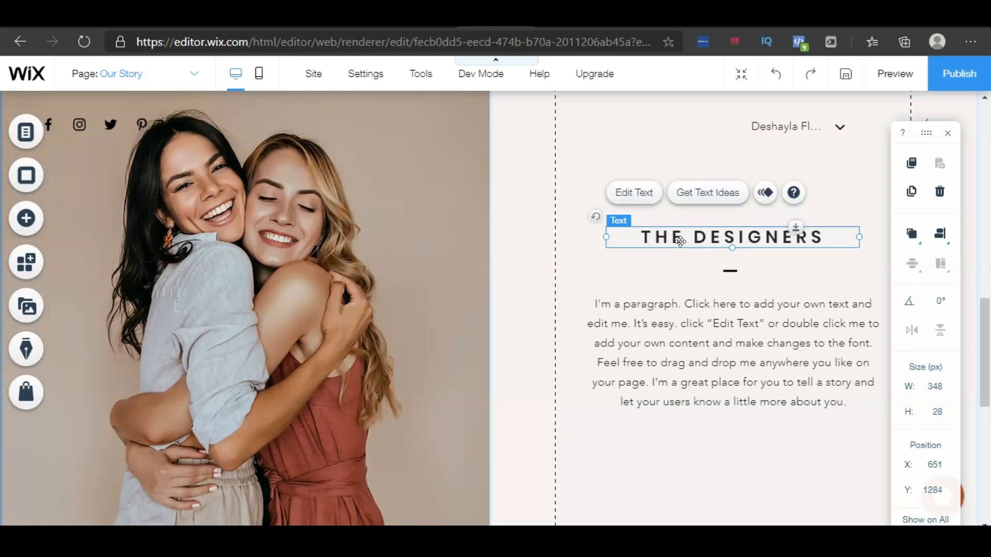
{"action": "double_click", "coordinate": [680, 241]}
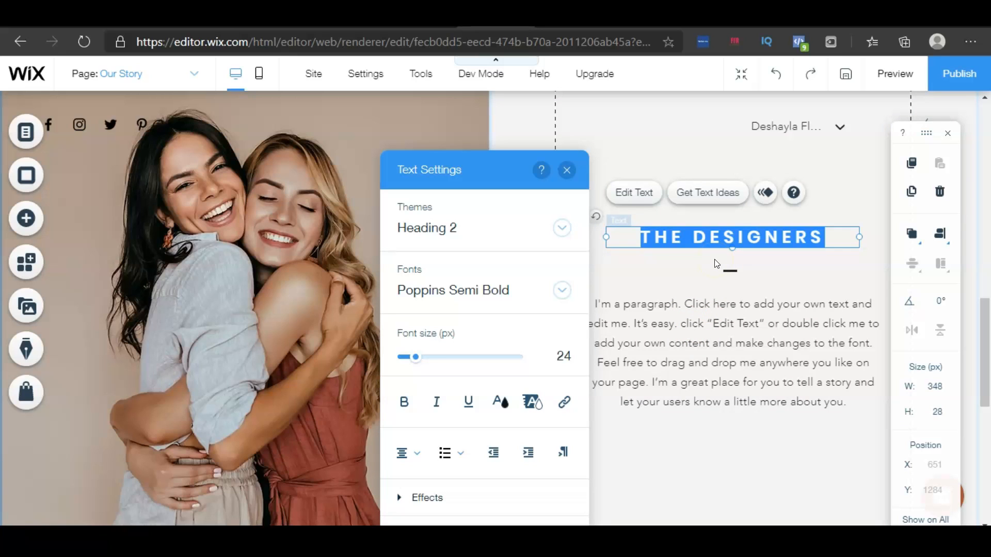
{"action": "key", "text": "BackSpace"}
{"action": "type", "text": "Our Designers"}
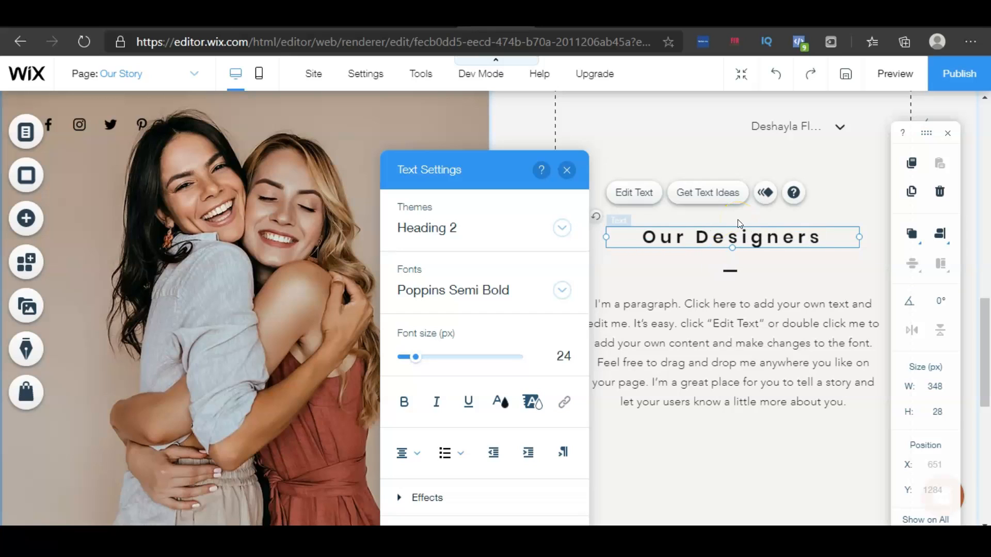
{"action": "left_click", "coordinate": [700, 442]}
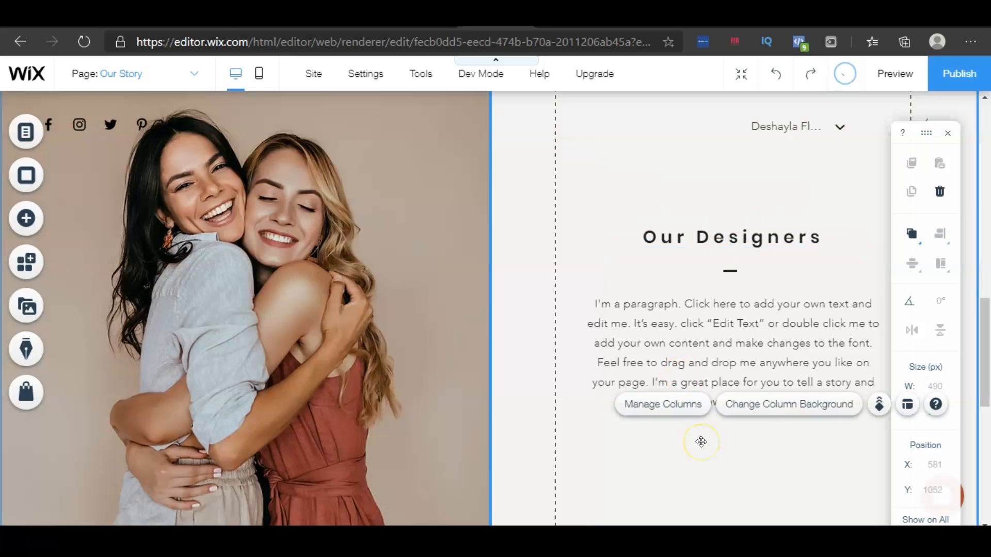
Browse the element categories in the Add panel
{"action": "scroll", "coordinate": [701, 442], "scroll_direction": "down", "scroll_amount": 5}
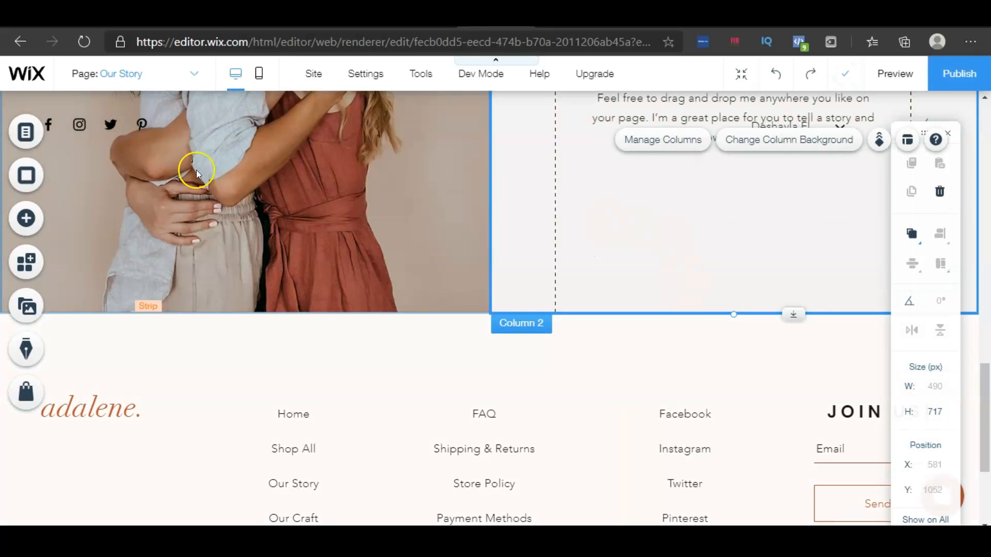
{"action": "left_click", "coordinate": [27, 219]}
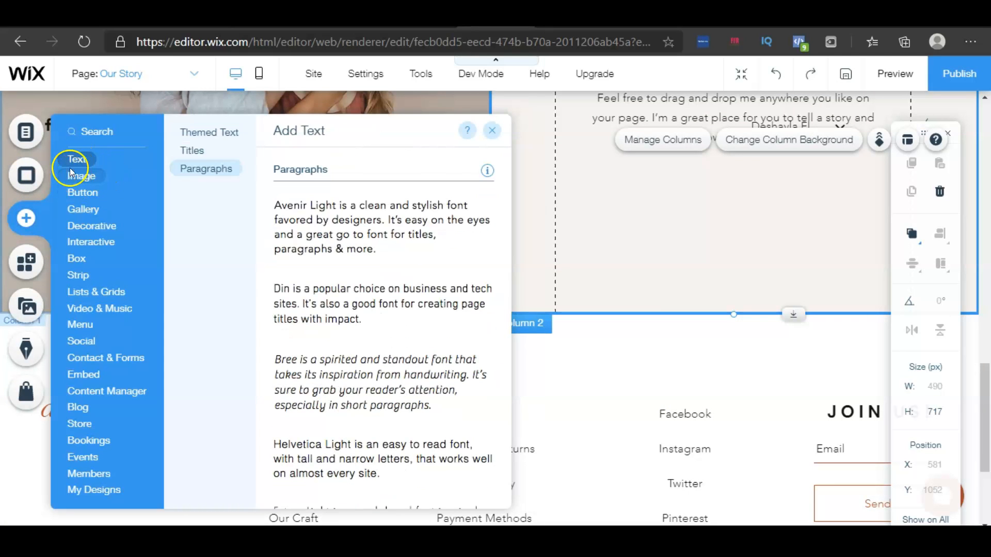
{"action": "mouse_move", "coordinate": [81, 193]}
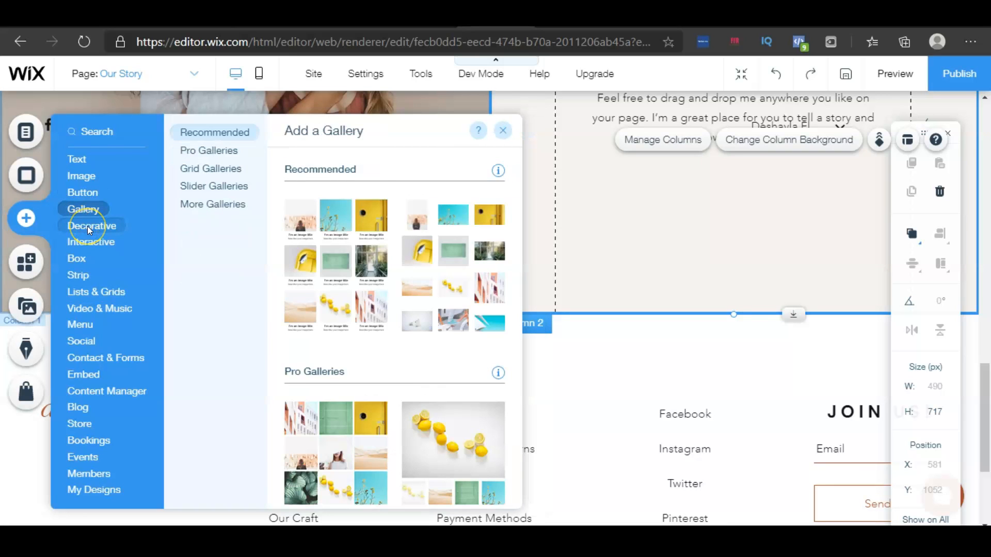
{"action": "left_click", "coordinate": [88, 226]}
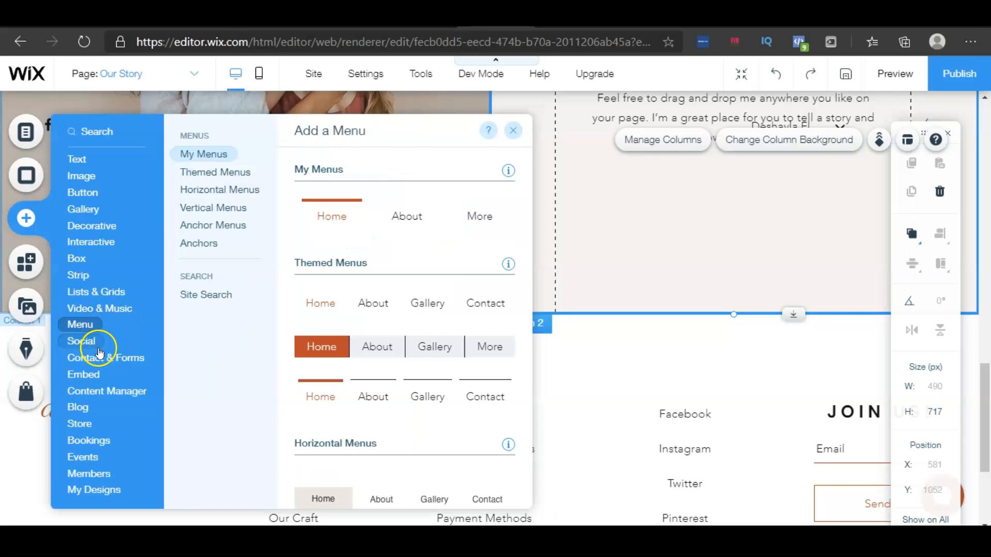
{"action": "mouse_move", "coordinate": [106, 380]}
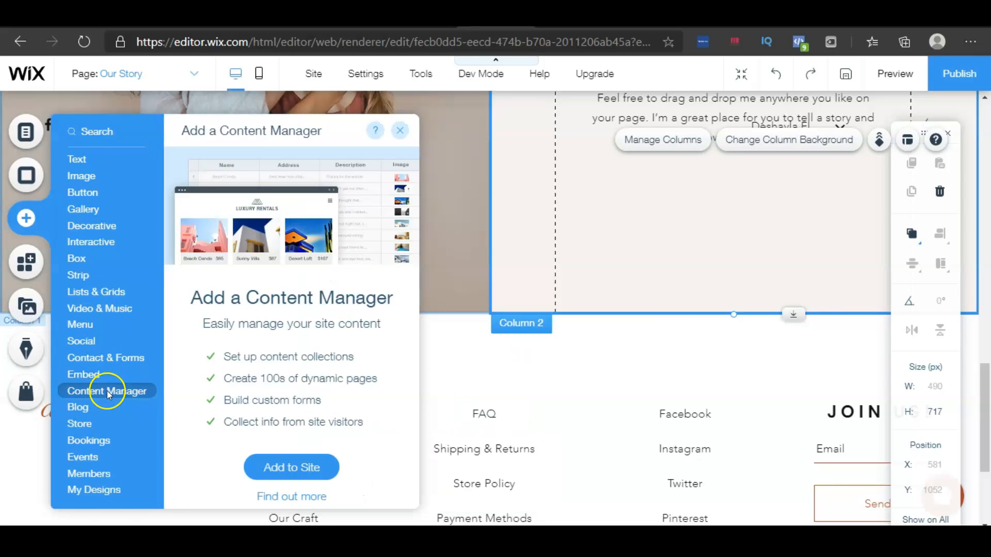
Open the text settings of the footer's page links list
{"action": "scroll", "coordinate": [363, 233], "scroll_direction": "down", "scroll_amount": 3}
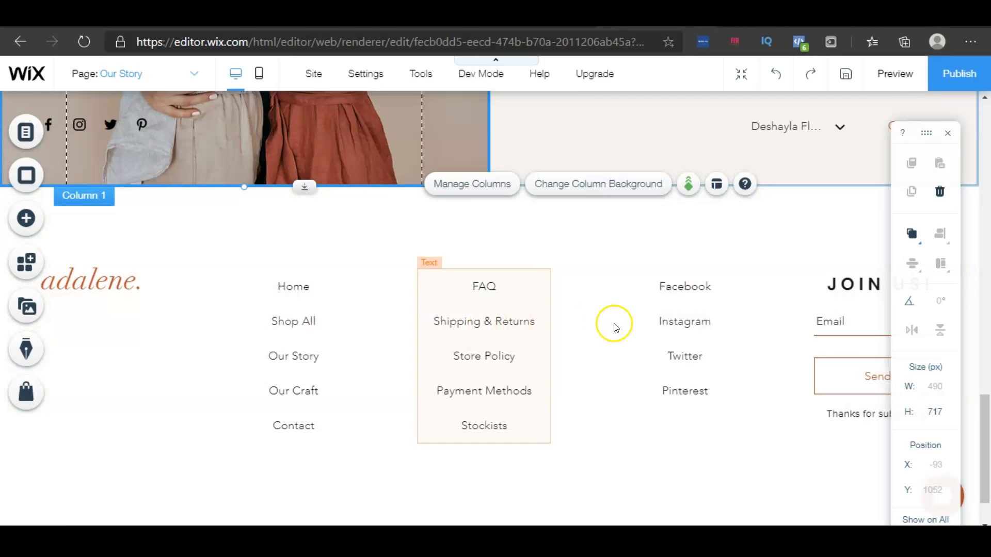
{"action": "left_click", "coordinate": [301, 287]}
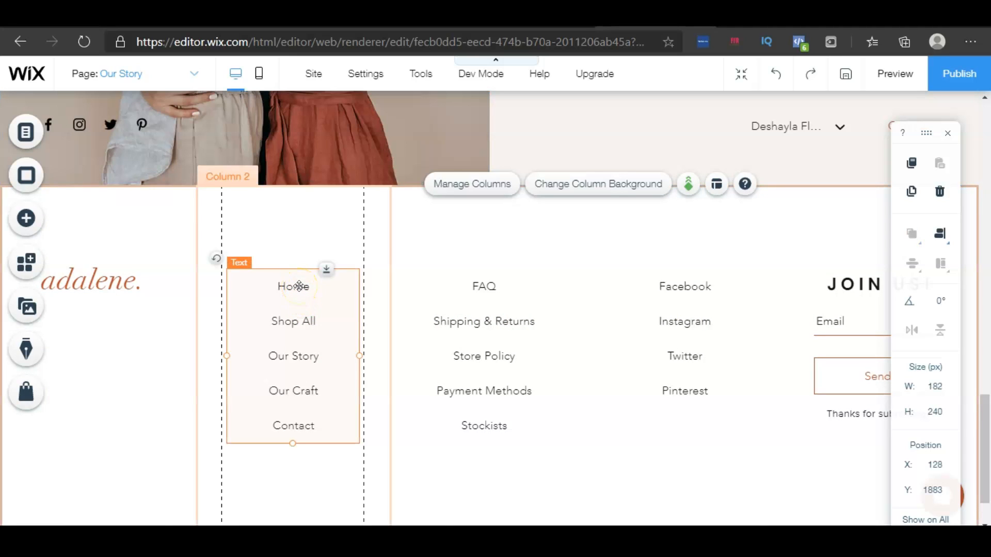
{"action": "double_click", "coordinate": [299, 286]}
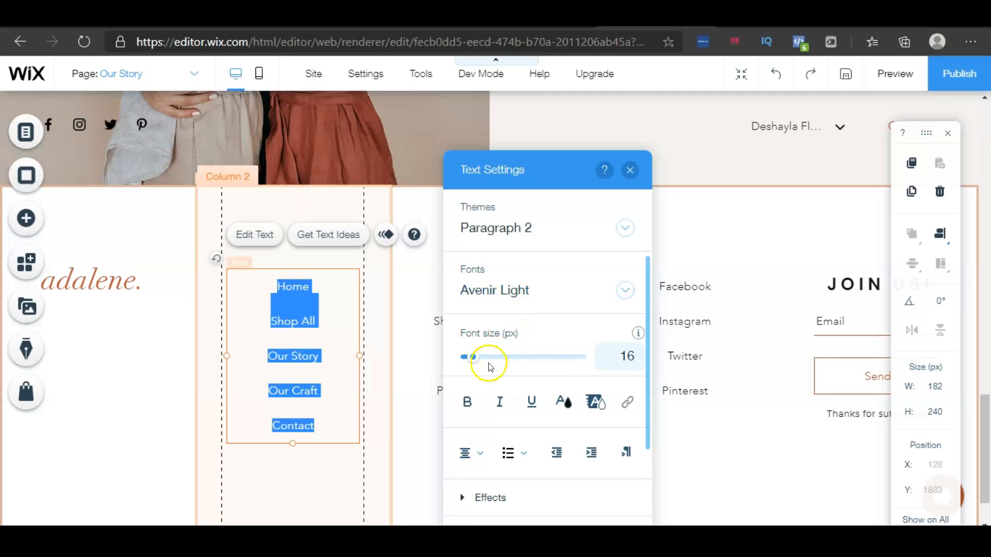
{"action": "scroll", "coordinate": [534, 469], "scroll_direction": "down", "scroll_amount": 3}
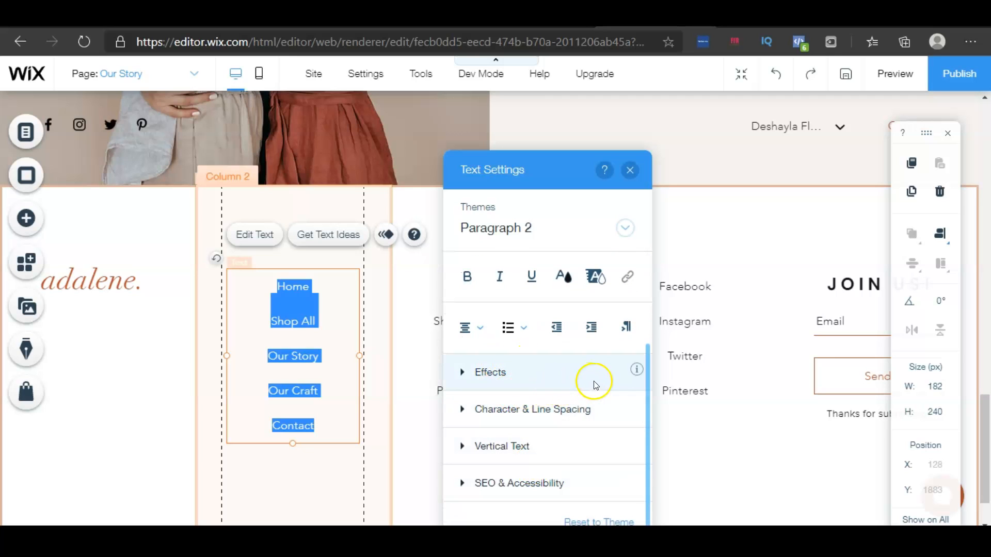
Open the Image category of the Add panel and close it without adding anything
{"action": "left_click", "coordinate": [109, 281]}
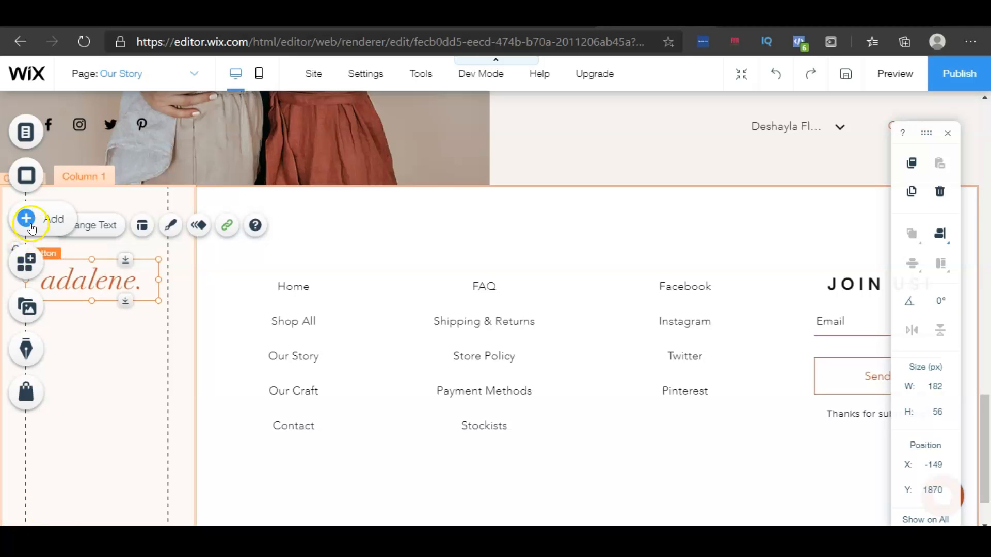
{"action": "left_click", "coordinate": [32, 227]}
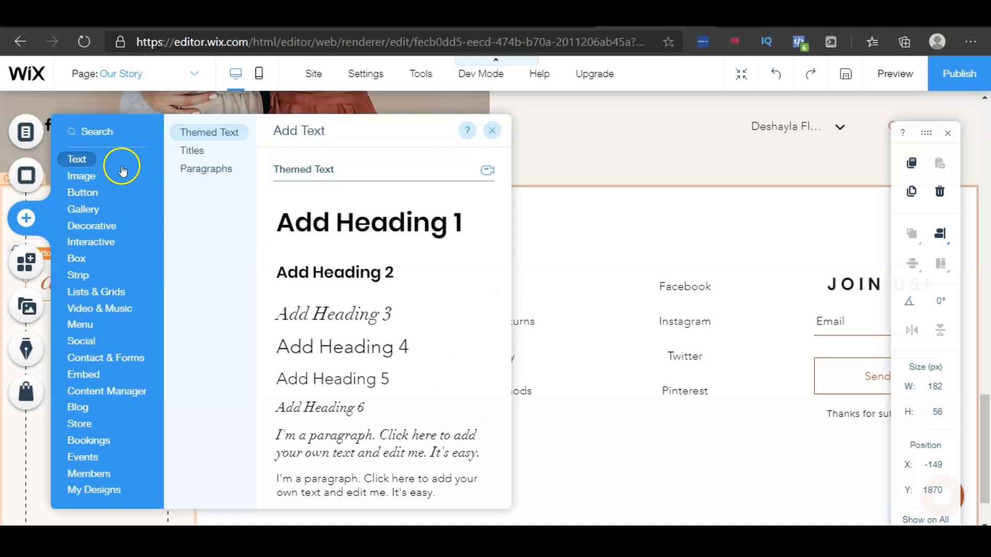
{"action": "left_click", "coordinate": [87, 176]}
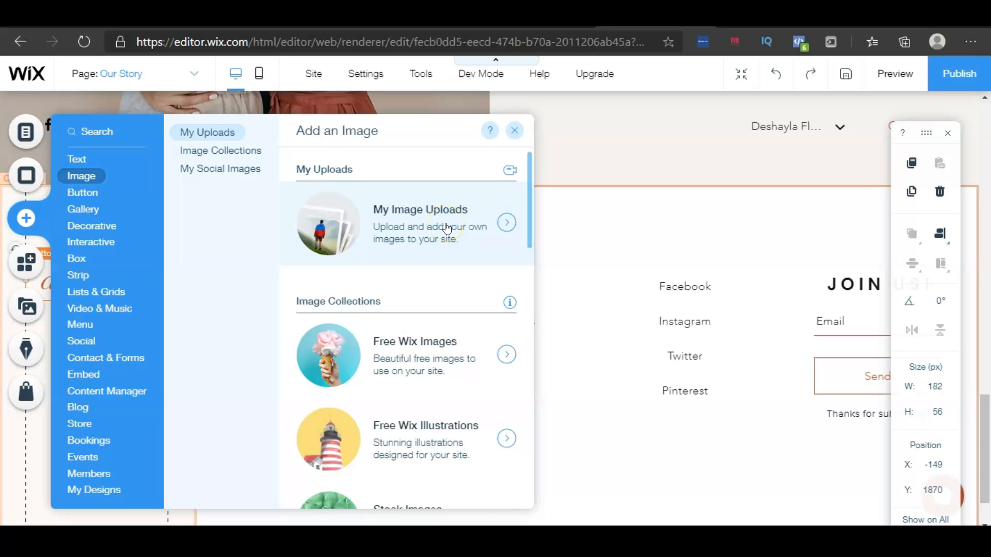
{"action": "left_click", "coordinate": [514, 130]}
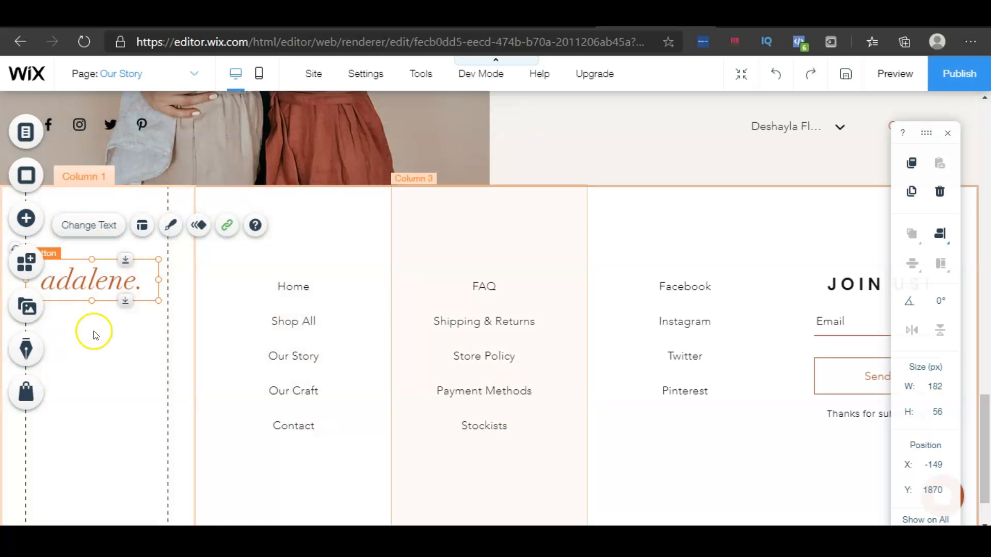
Inspect the link settings of the header's adalene logo button
{"action": "scroll", "coordinate": [481, 416], "scroll_direction": "up", "scroll_amount": 20}
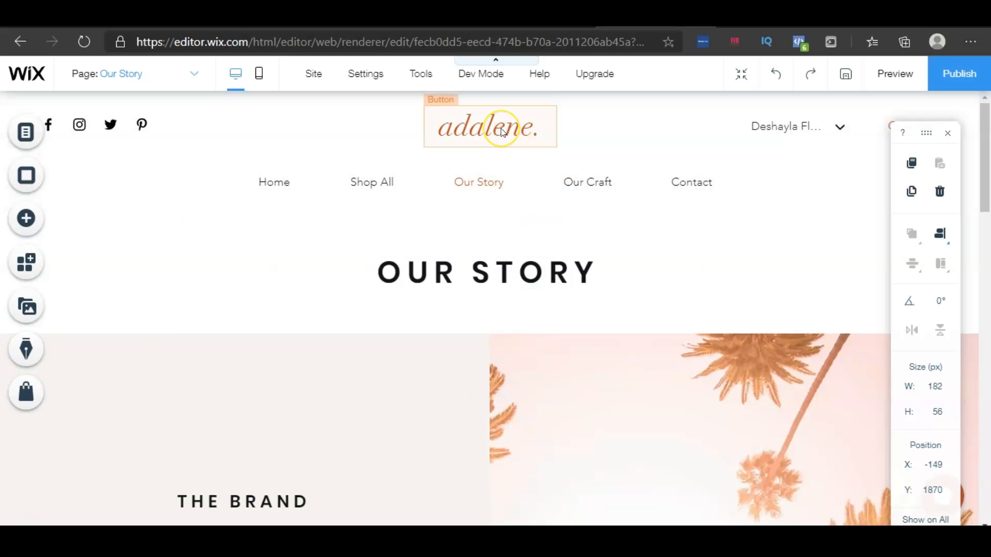
{"action": "left_click", "coordinate": [503, 131]}
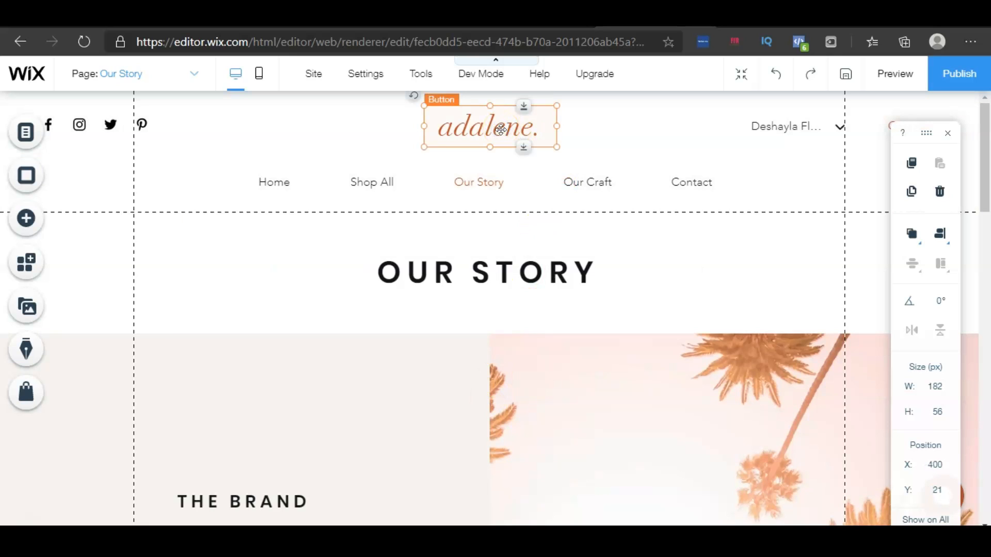
{"action": "double_click", "coordinate": [501, 130]}
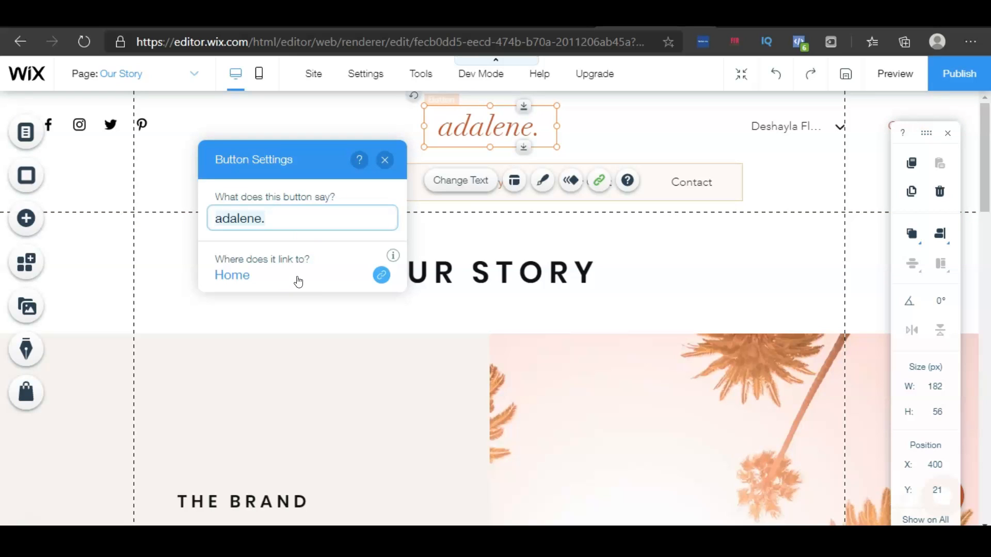
{"action": "left_click", "coordinate": [391, 164]}
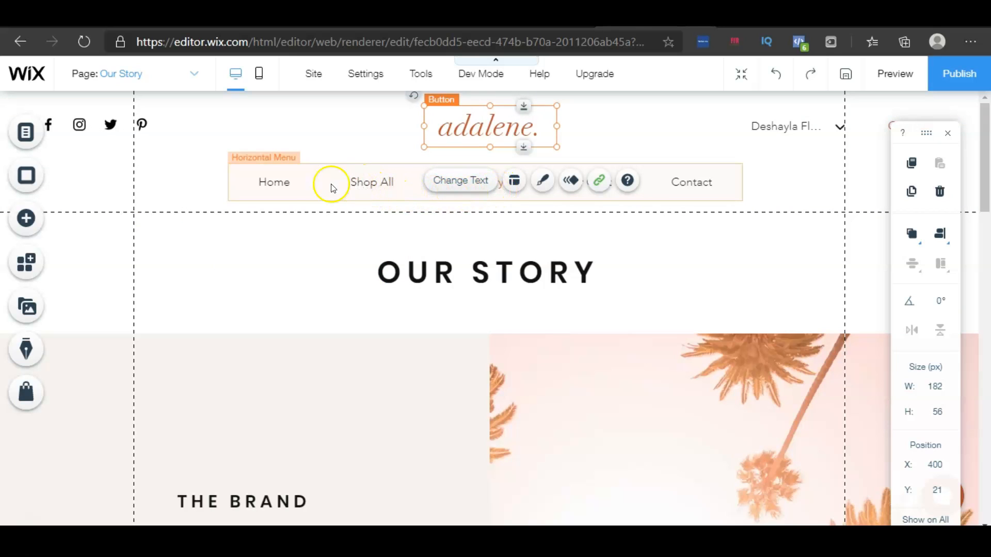
Open the Shipping & Returns page through the header menu's page navigator
{"action": "left_click", "coordinate": [276, 182]}
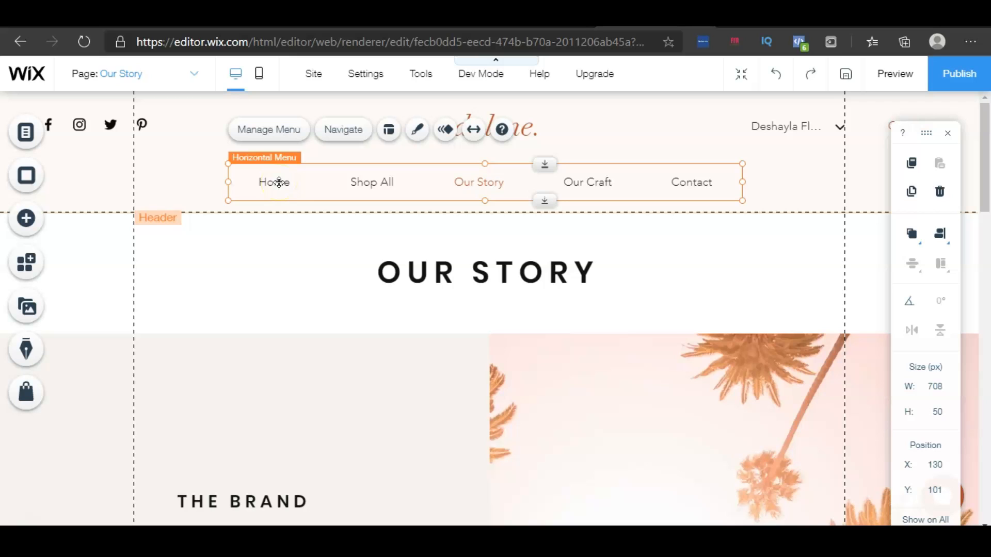
{"action": "left_click", "coordinate": [277, 182]}
{"action": "left_click", "coordinate": [344, 135]}
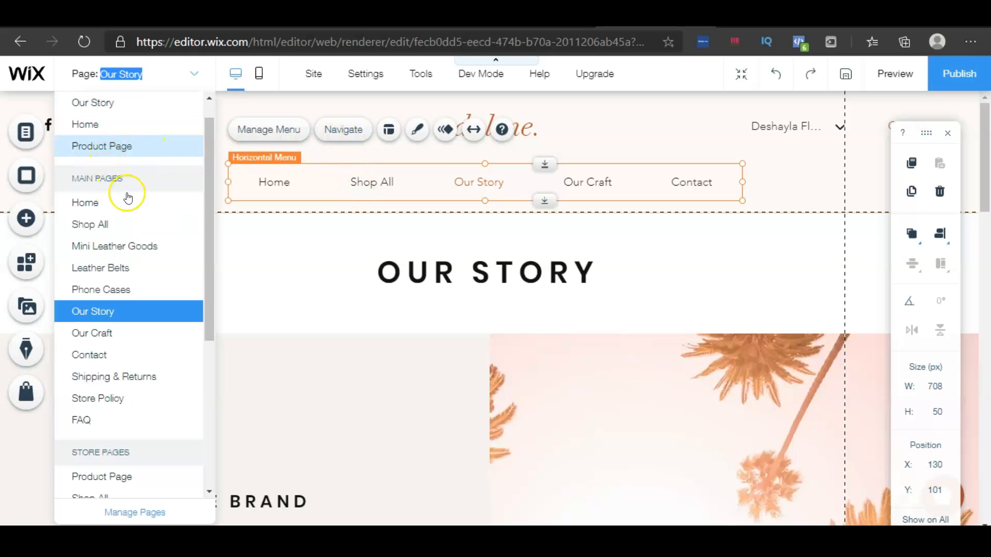
{"action": "scroll", "coordinate": [133, 356], "scroll_direction": "down", "scroll_amount": 4}
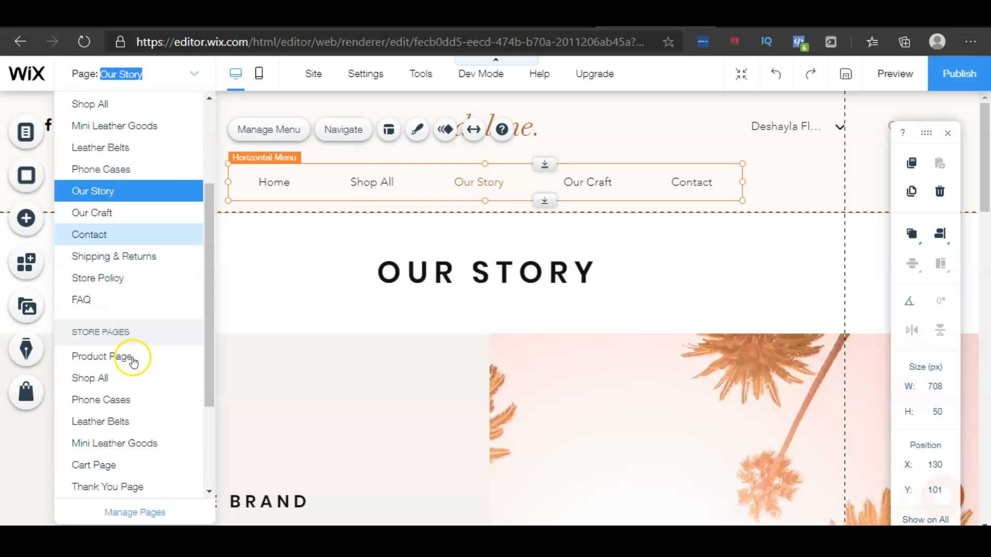
{"action": "scroll", "coordinate": [115, 210], "scroll_direction": "down", "scroll_amount": 2}
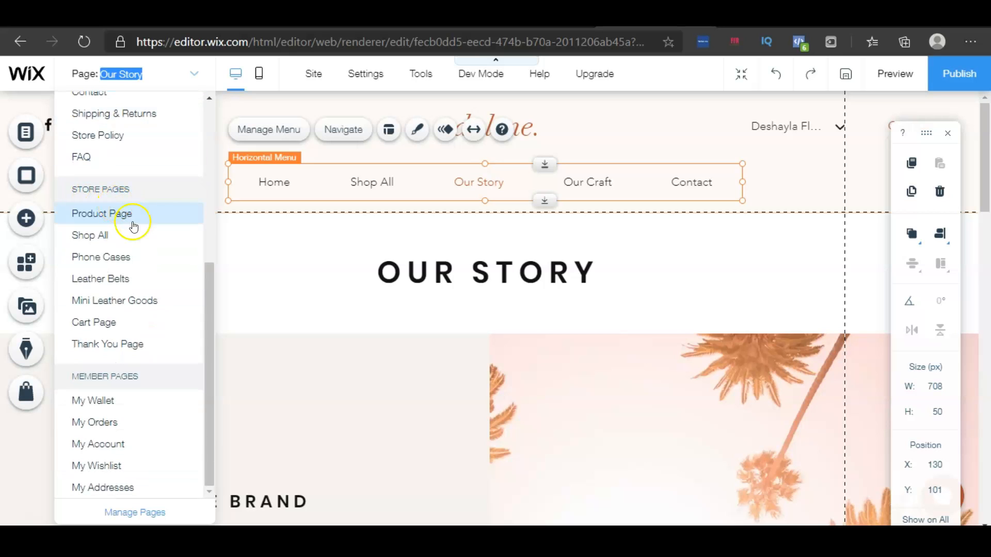
{"action": "scroll", "coordinate": [133, 347], "scroll_direction": "up", "scroll_amount": 5}
{"action": "scroll", "coordinate": [132, 351], "scroll_direction": "up", "scroll_amount": 2}
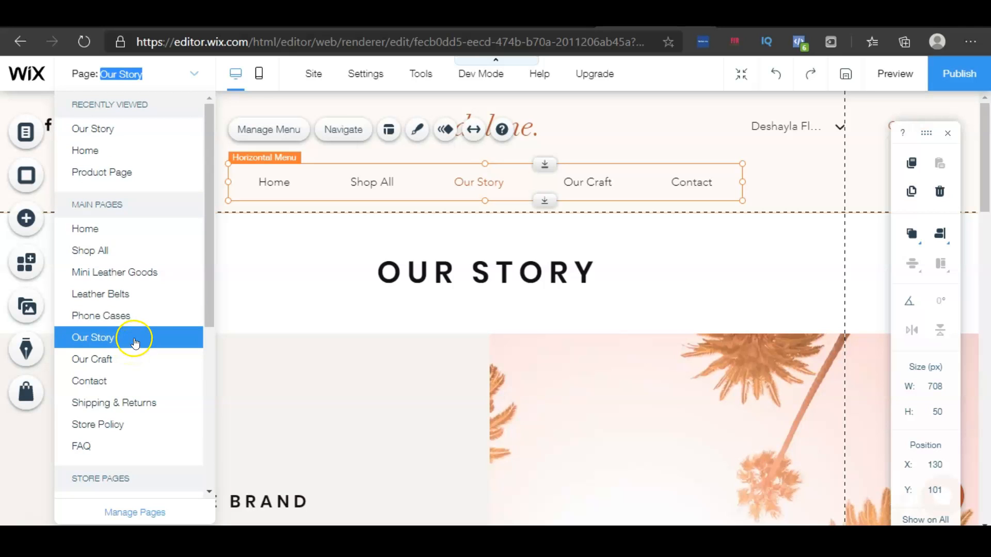
{"action": "scroll", "coordinate": [132, 336], "scroll_direction": "down", "scroll_amount": 4}
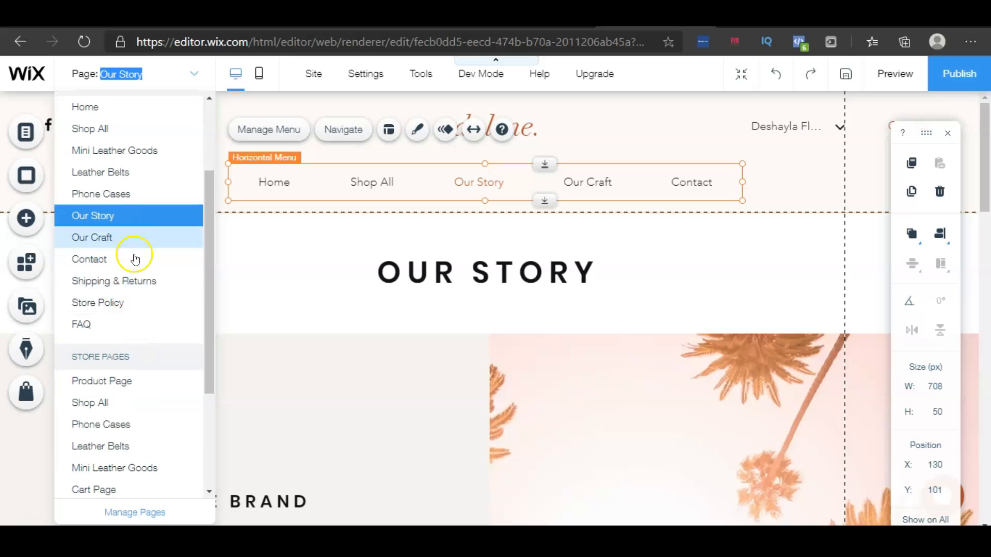
{"action": "left_click", "coordinate": [139, 285]}
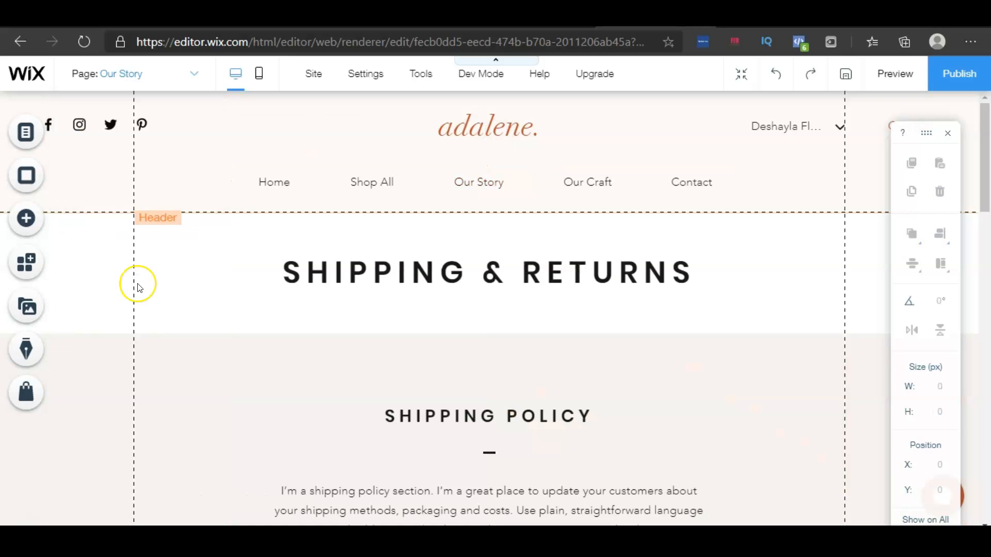
Review the headings and policy text sections on the Shipping & Returns page
{"action": "left_click", "coordinate": [311, 278]}
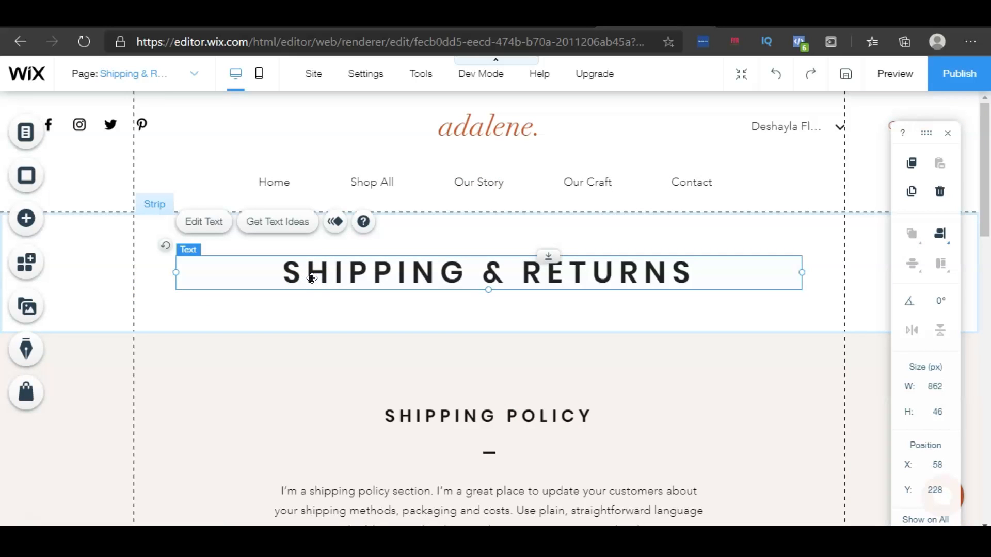
{"action": "left_click", "coordinate": [454, 418]}
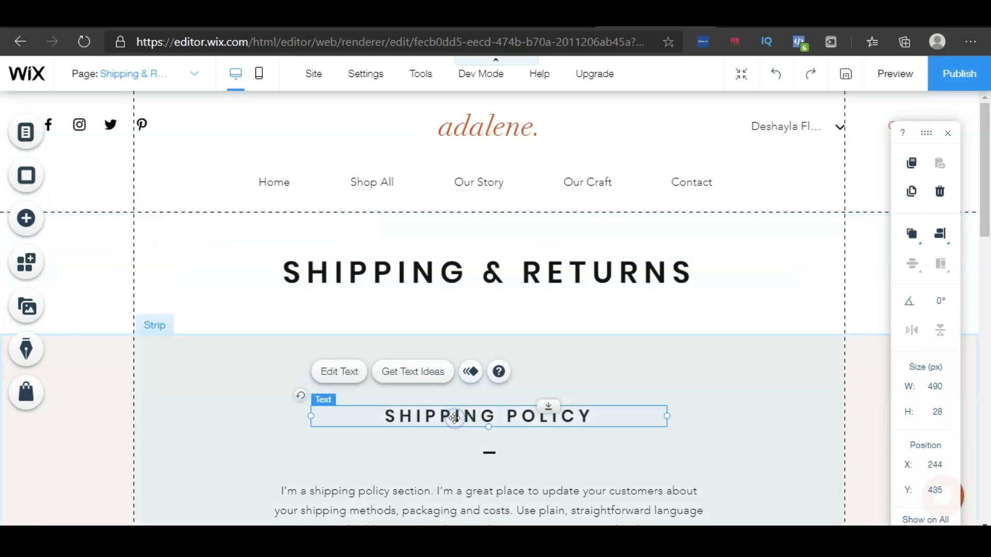
{"action": "scroll", "coordinate": [454, 418], "scroll_direction": "down", "scroll_amount": 5}
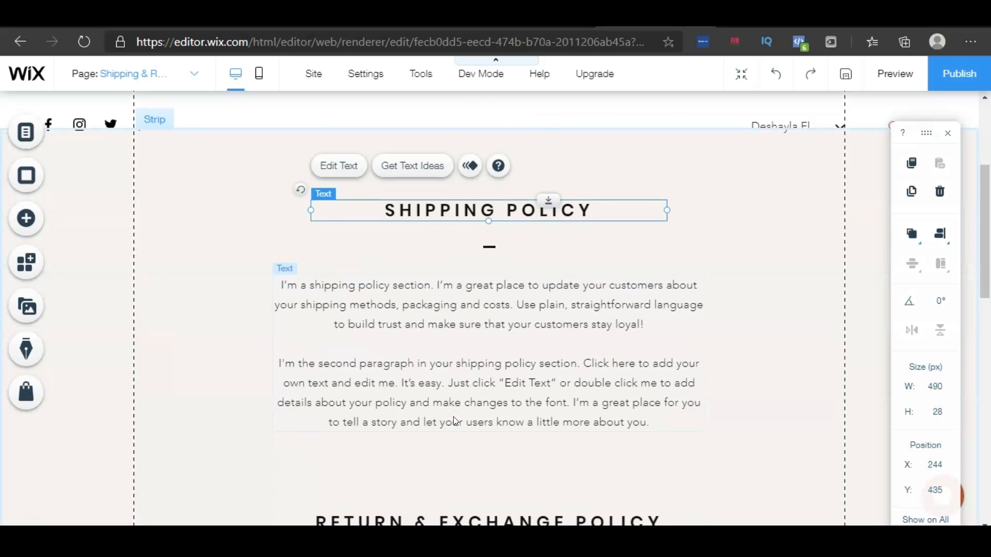
{"action": "scroll", "coordinate": [453, 417], "scroll_direction": "down", "scroll_amount": 6}
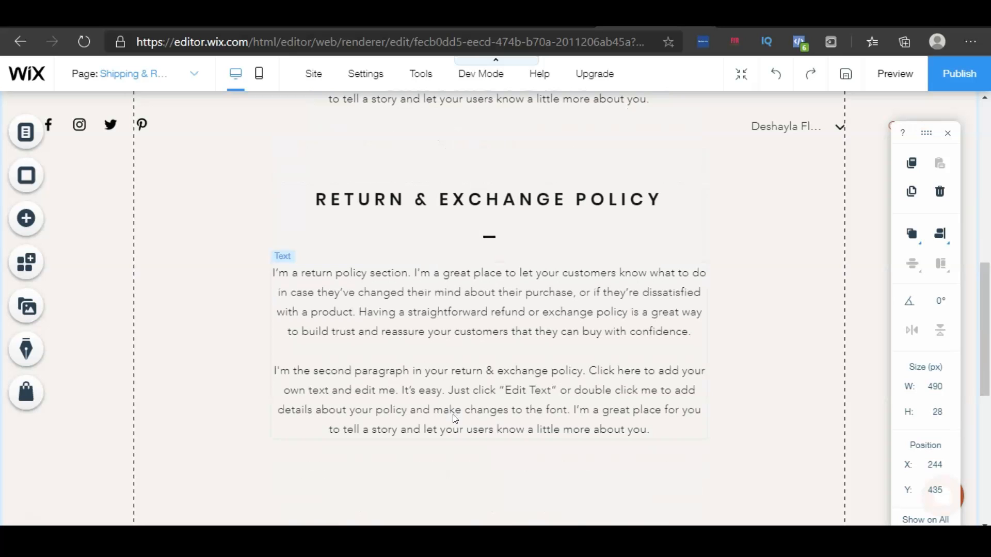
{"action": "scroll", "coordinate": [454, 418], "scroll_direction": "down", "scroll_amount": 8}
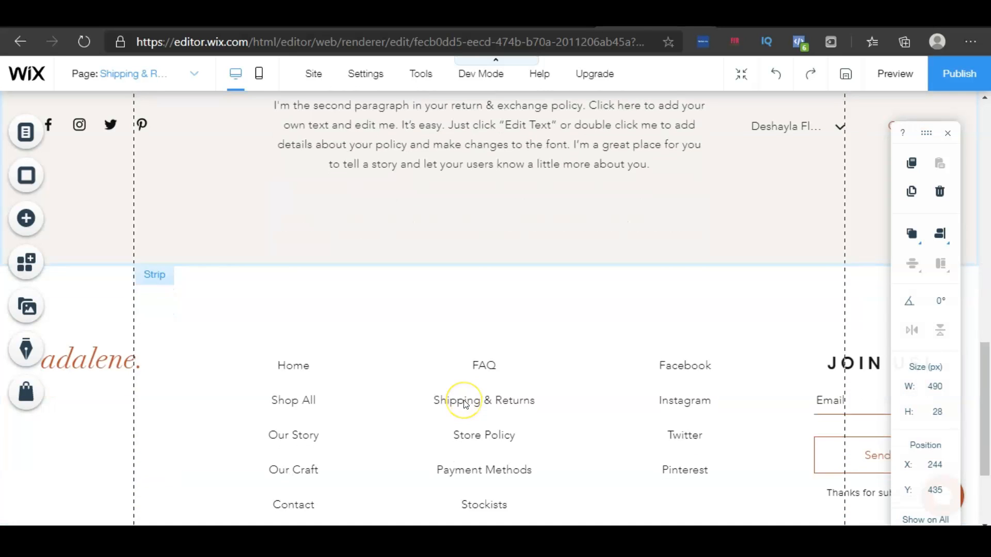
{"action": "scroll", "coordinate": [464, 403], "scroll_direction": "up", "scroll_amount": 15}
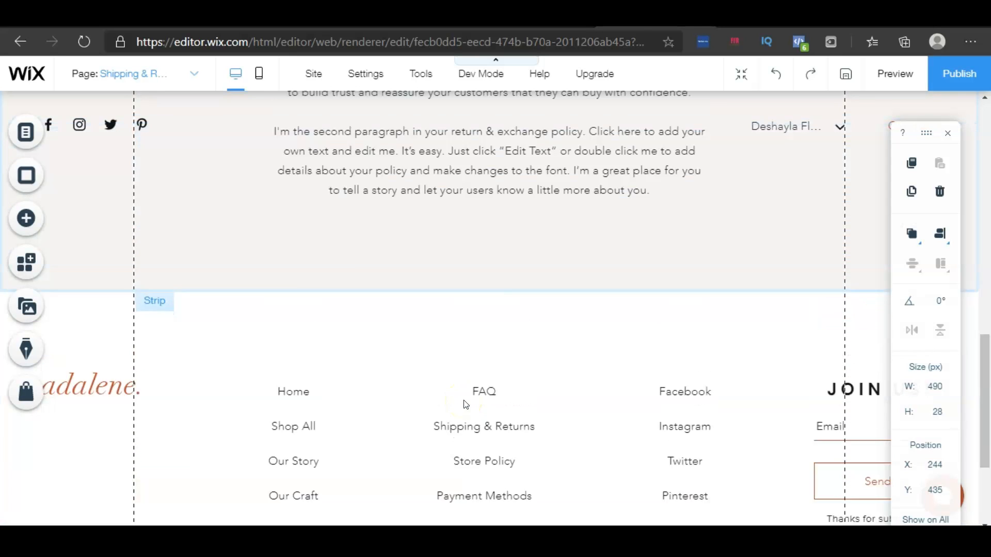
{"action": "scroll", "coordinate": [463, 400], "scroll_direction": "up", "scroll_amount": 1}
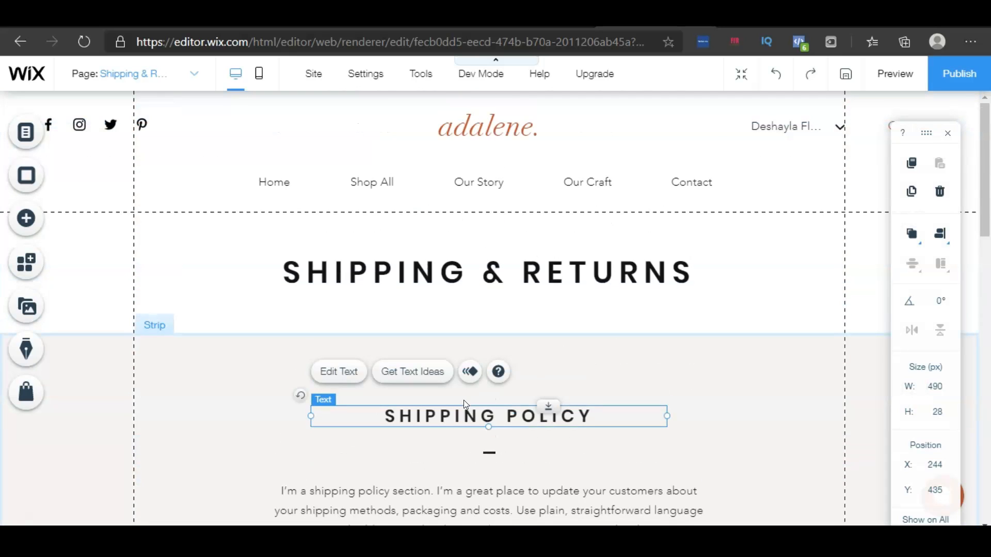
Switch to the Shop All page through the header menu's page navigator
{"action": "left_click", "coordinate": [360, 183]}
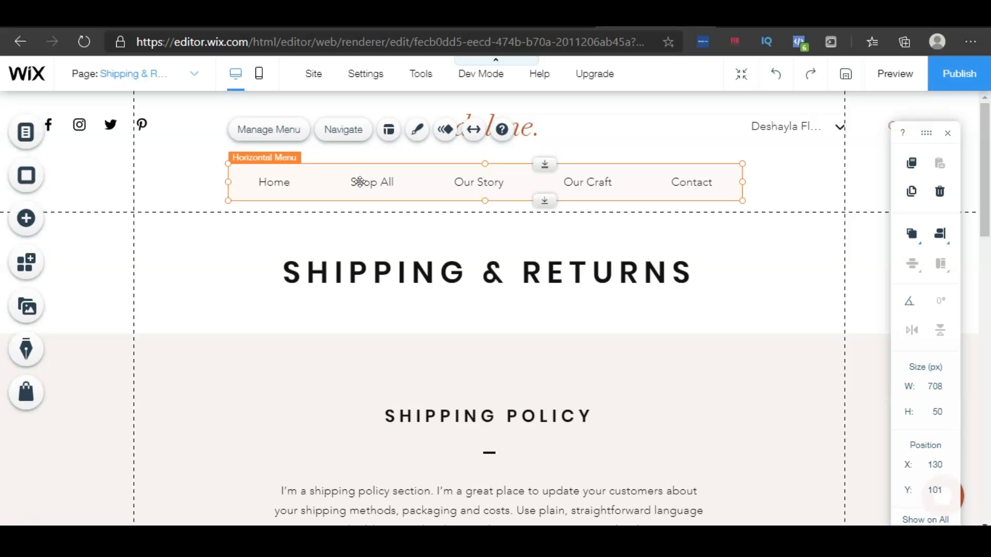
{"action": "left_click", "coordinate": [345, 130]}
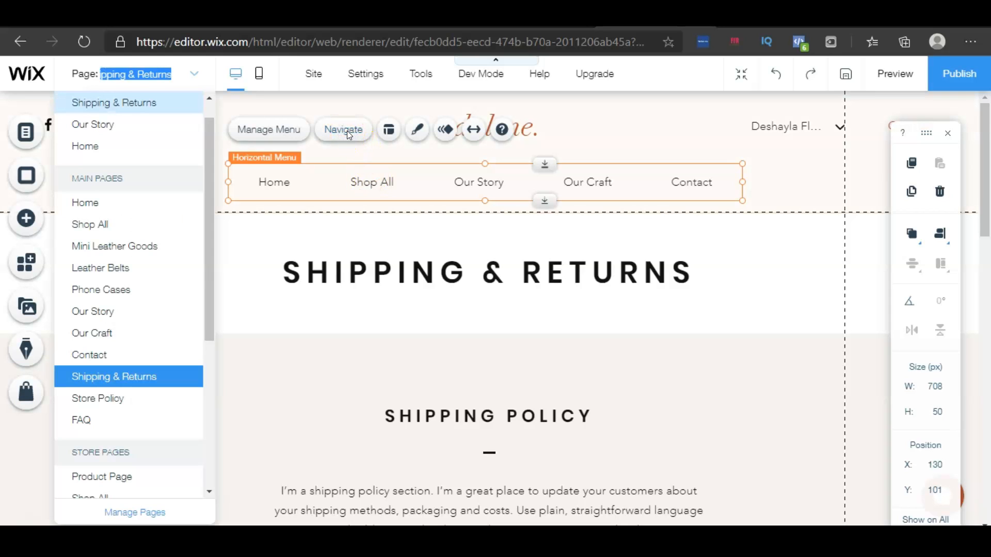
{"action": "left_click", "coordinate": [129, 224]}
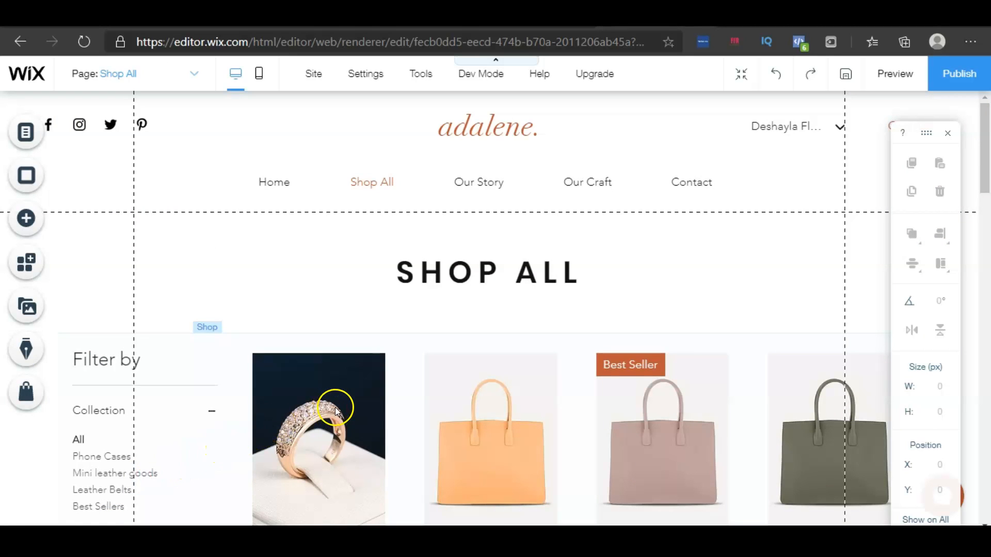
Review the product grid on the Shop All page
{"action": "scroll", "coordinate": [415, 390], "scroll_direction": "down", "scroll_amount": 3}
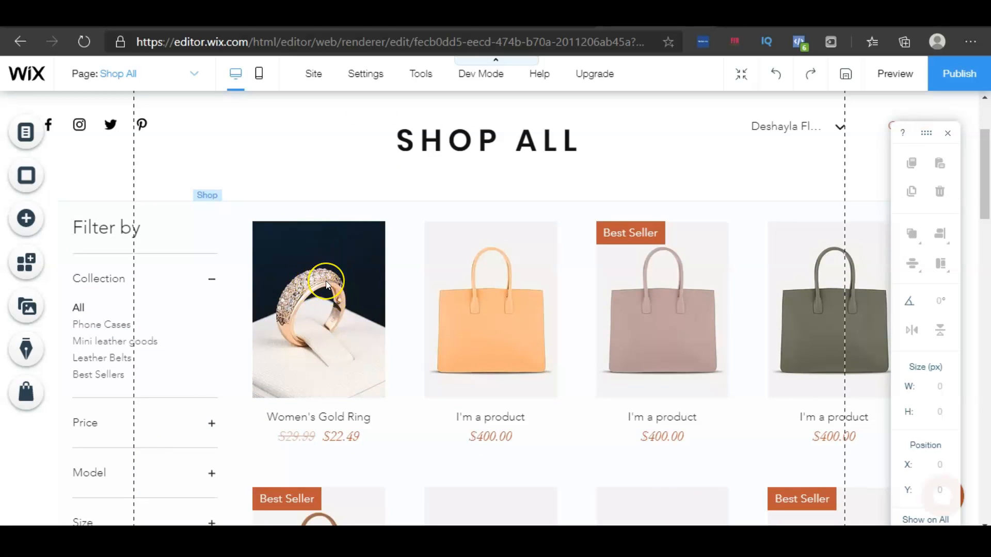
{"action": "scroll", "coordinate": [326, 281], "scroll_direction": "down", "scroll_amount": 3}
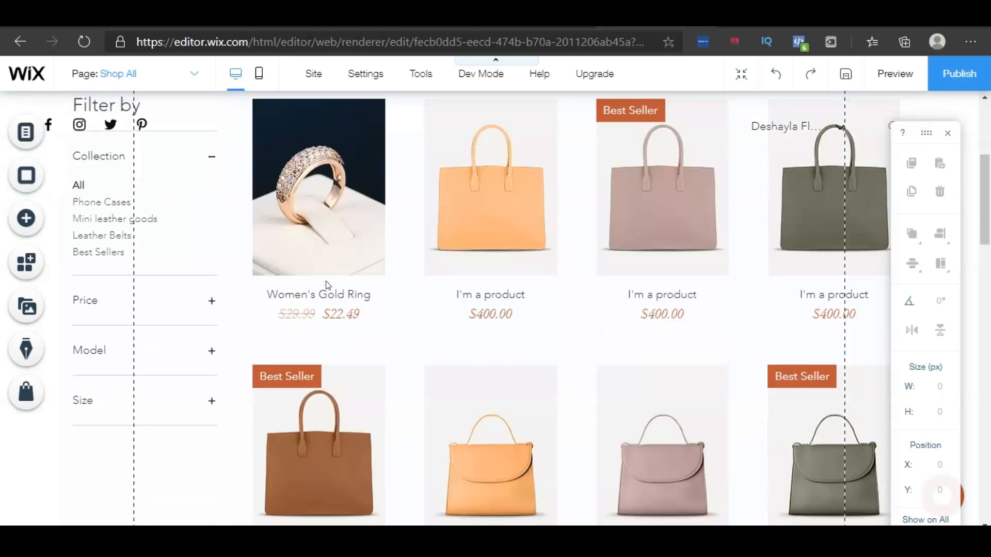
{"action": "scroll", "coordinate": [329, 285], "scroll_direction": "down", "scroll_amount": 10}
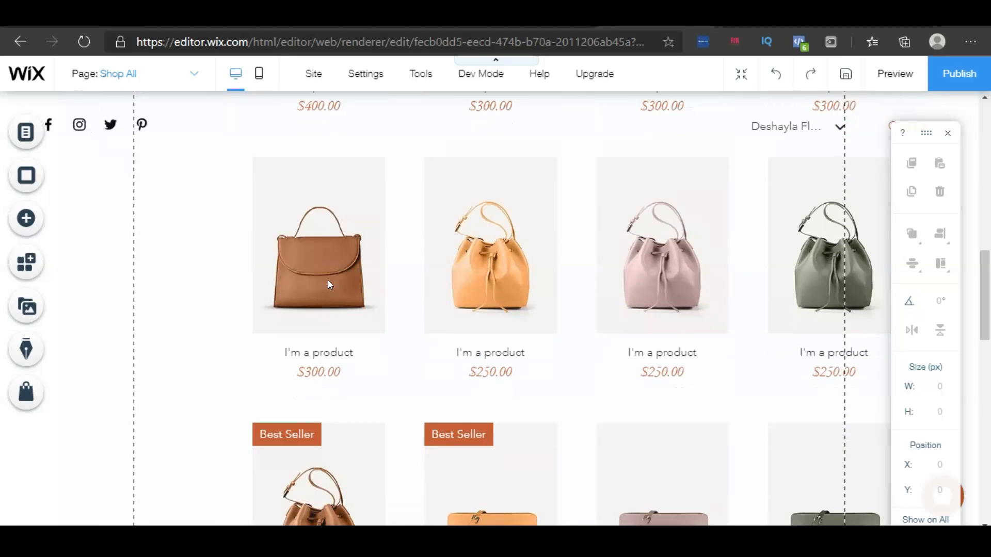
{"action": "scroll", "coordinate": [328, 285], "scroll_direction": "down", "scroll_amount": 8}
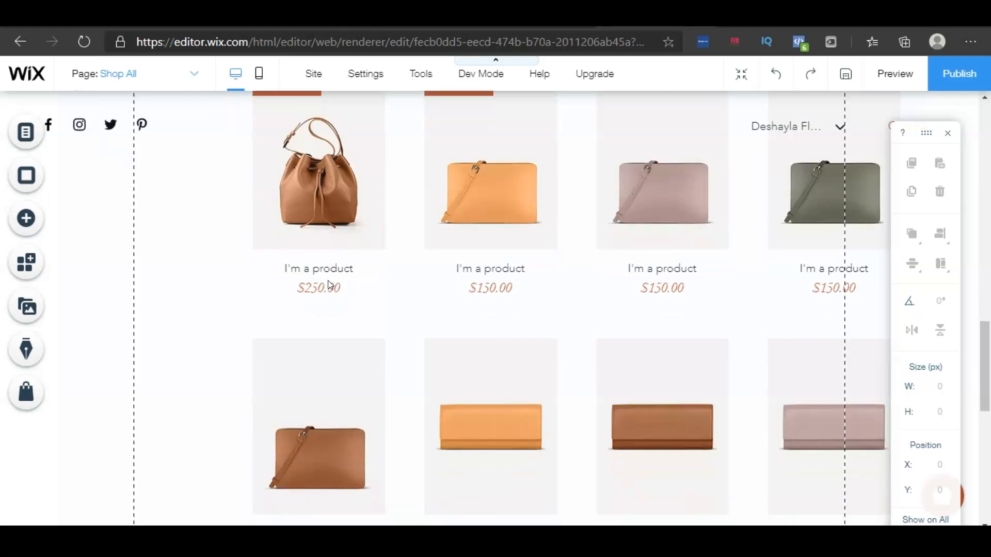
{"action": "scroll", "coordinate": [328, 283], "scroll_direction": "down", "scroll_amount": 9}
{"action": "scroll", "coordinate": [328, 283], "scroll_direction": "up", "scroll_amount": 12}
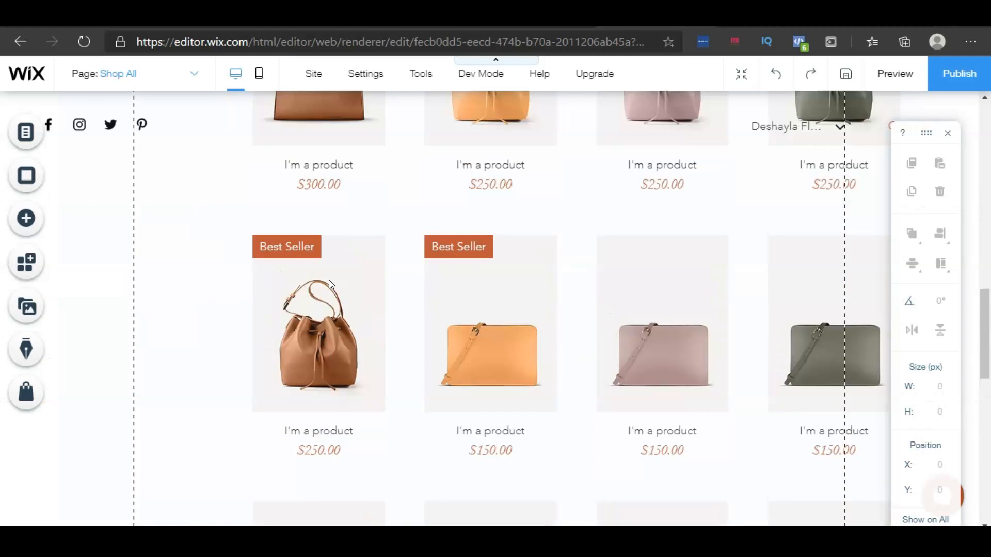
{"action": "scroll", "coordinate": [330, 283], "scroll_direction": "up", "scroll_amount": 12}
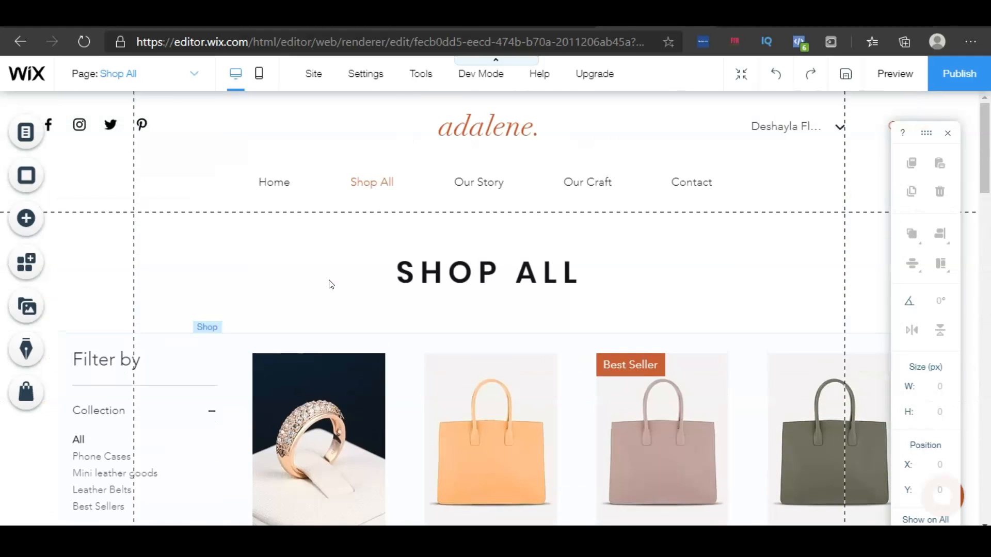
{"action": "scroll", "coordinate": [332, 285], "scroll_direction": "down", "scroll_amount": 2}
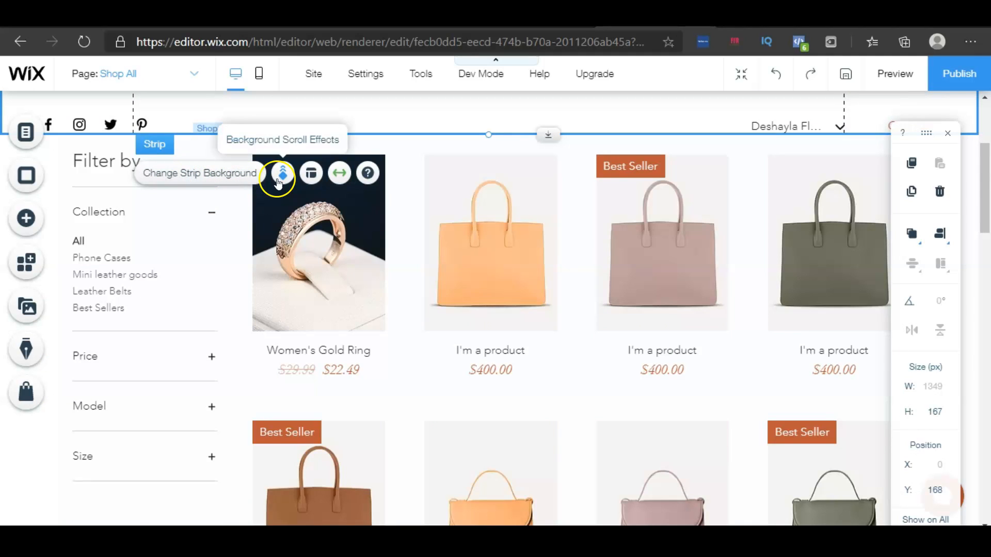
Align the shop strip's content to the right in Strip Layouts and toggle its stretched setting
{"action": "left_click", "coordinate": [312, 178]}
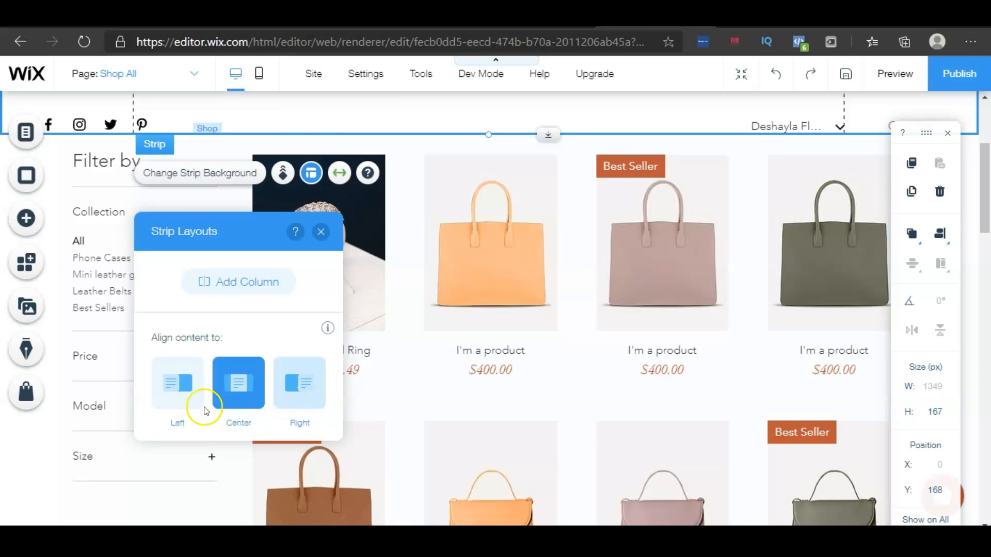
{"action": "left_click", "coordinate": [299, 394]}
{"action": "left_click", "coordinate": [341, 173]}
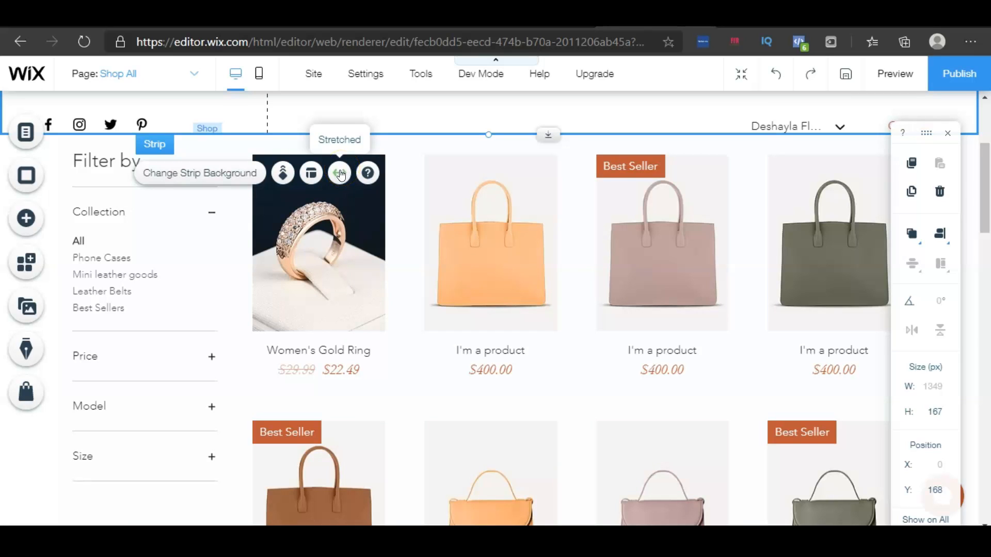
{"action": "left_click", "coordinate": [369, 177]}
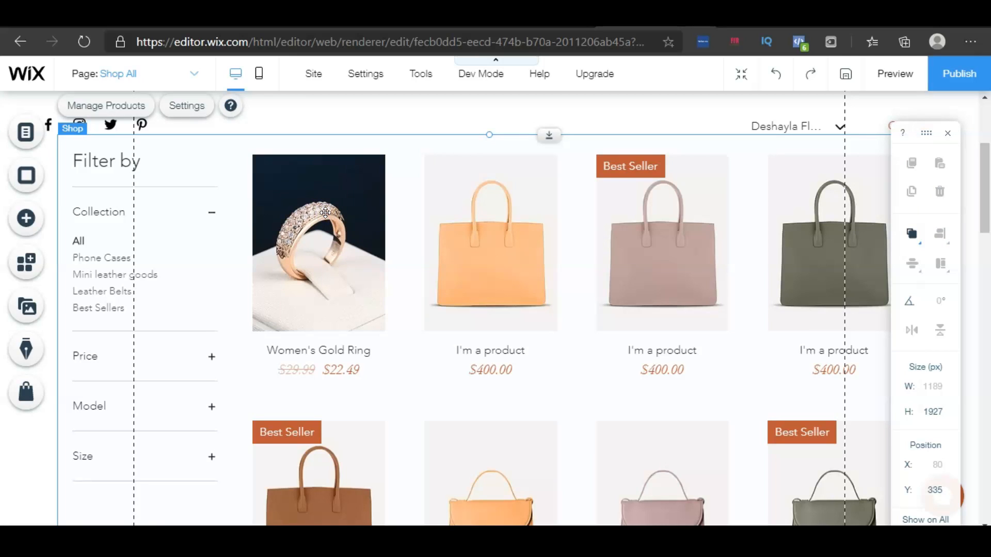
Open the store's product manager from the shop gallery and close it again
{"action": "left_click", "coordinate": [326, 213]}
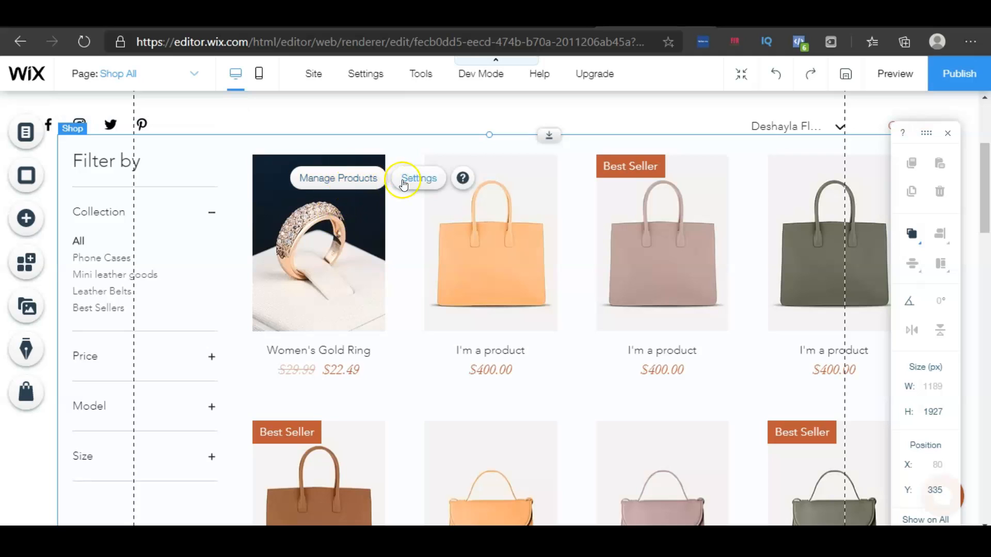
{"action": "left_click", "coordinate": [340, 179]}
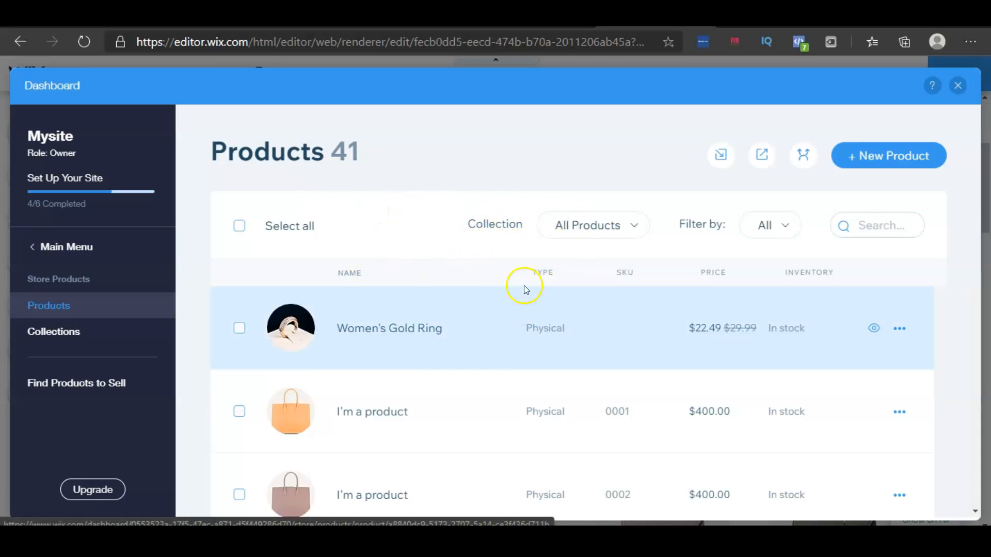
{"action": "left_click", "coordinate": [958, 87]}
Set the shop gallery to display the Best Sellers collection instead of All Products
{"action": "left_click", "coordinate": [427, 185]}
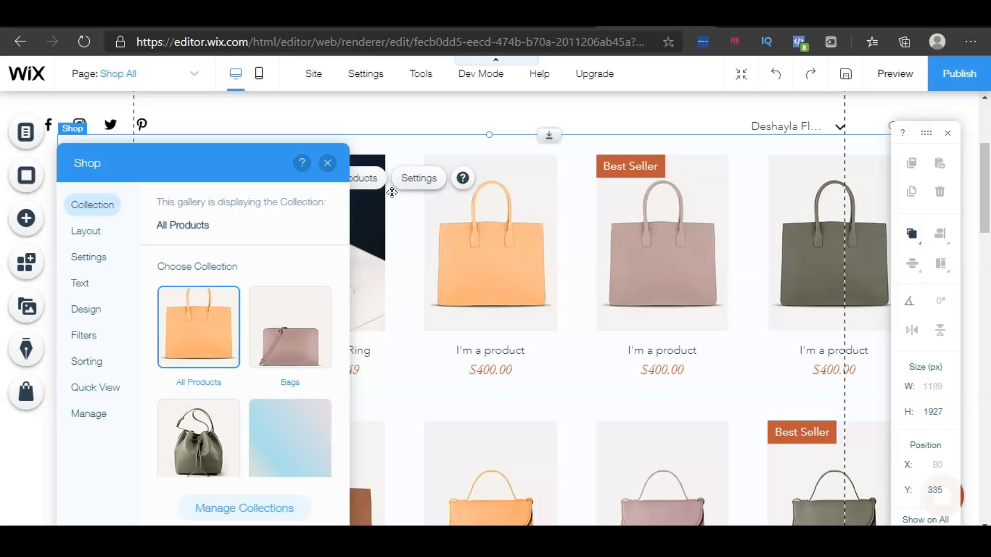
{"action": "left_click", "coordinate": [294, 337]}
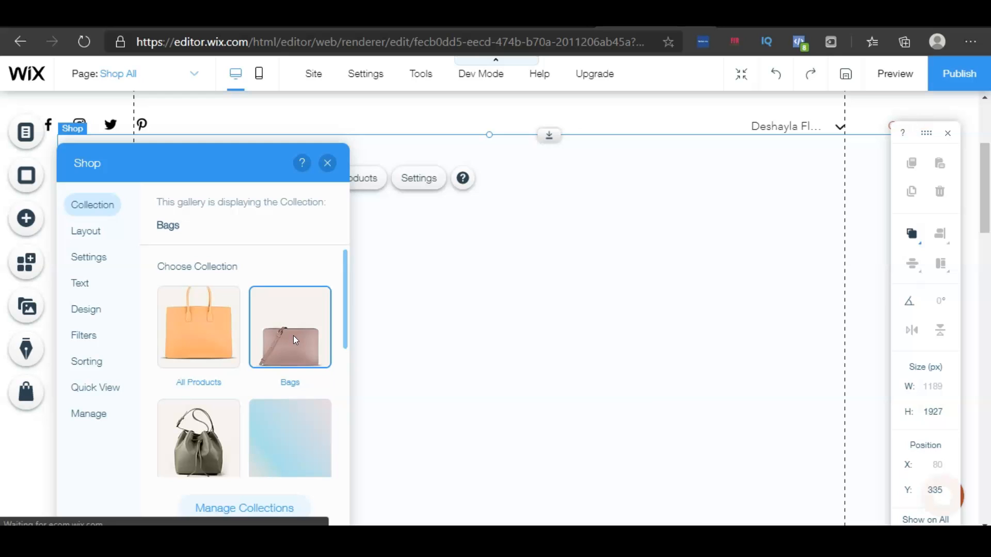
{"action": "scroll", "coordinate": [217, 447], "scroll_direction": "down", "scroll_amount": 2}
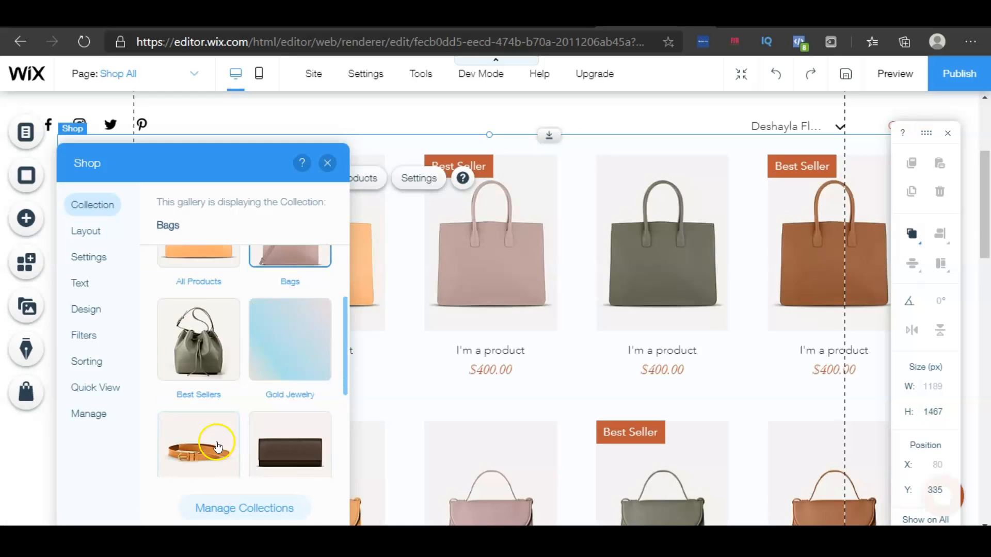
{"action": "left_click", "coordinate": [211, 344]}
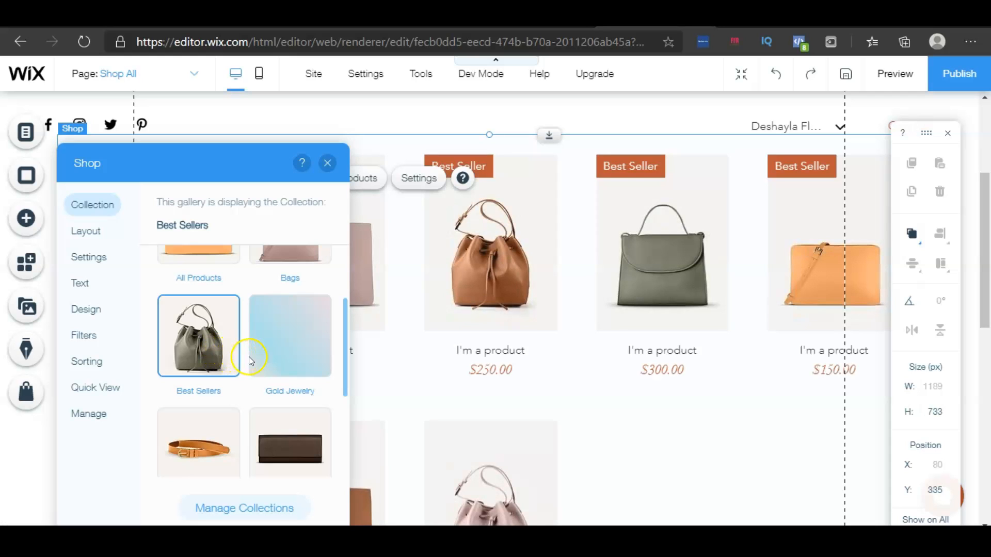
Change the gallery's product display style in its layout settings to the fourth, framed option
{"action": "left_click", "coordinate": [105, 233]}
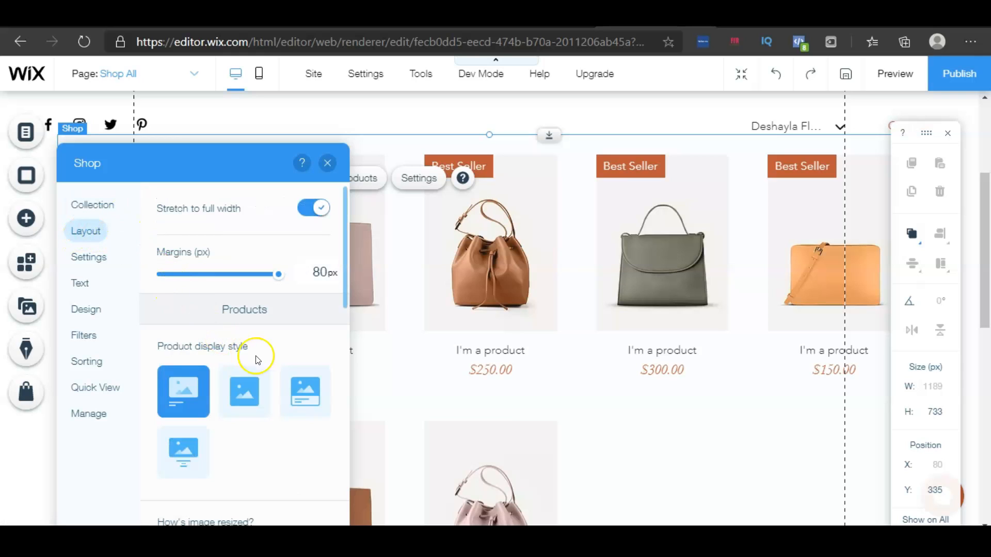
{"action": "left_click", "coordinate": [244, 400]}
{"action": "left_click", "coordinate": [309, 401]}
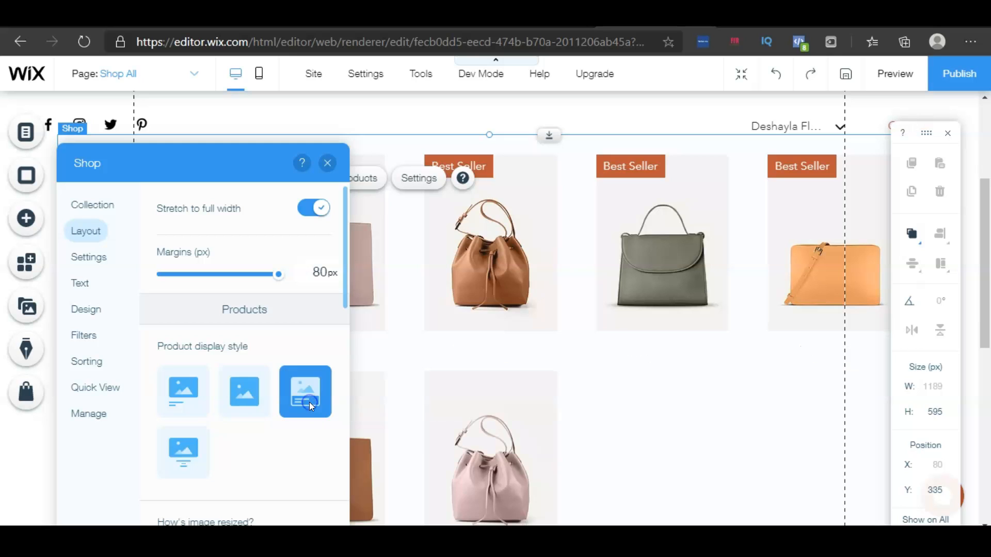
{"action": "left_click", "coordinate": [192, 442]}
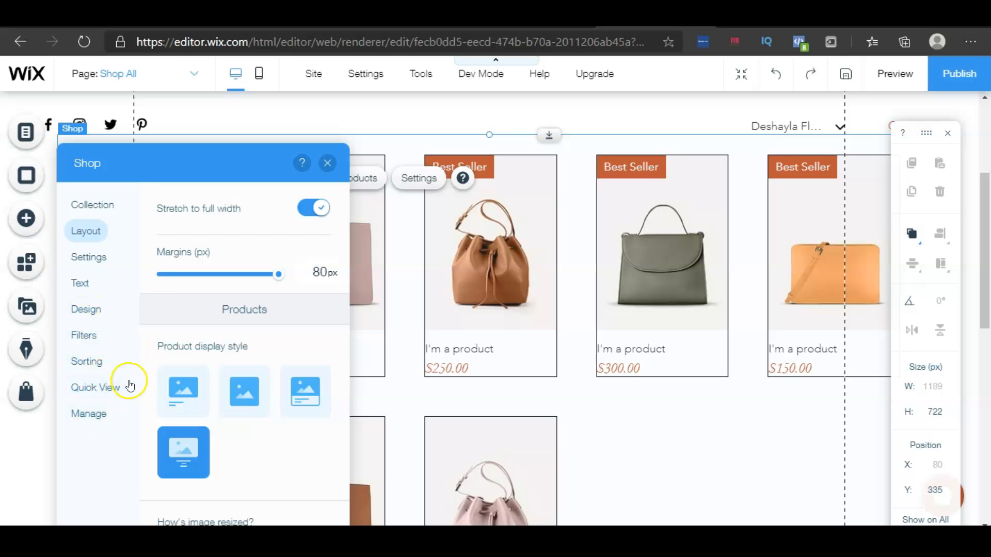
{"action": "left_click", "coordinate": [327, 164]}
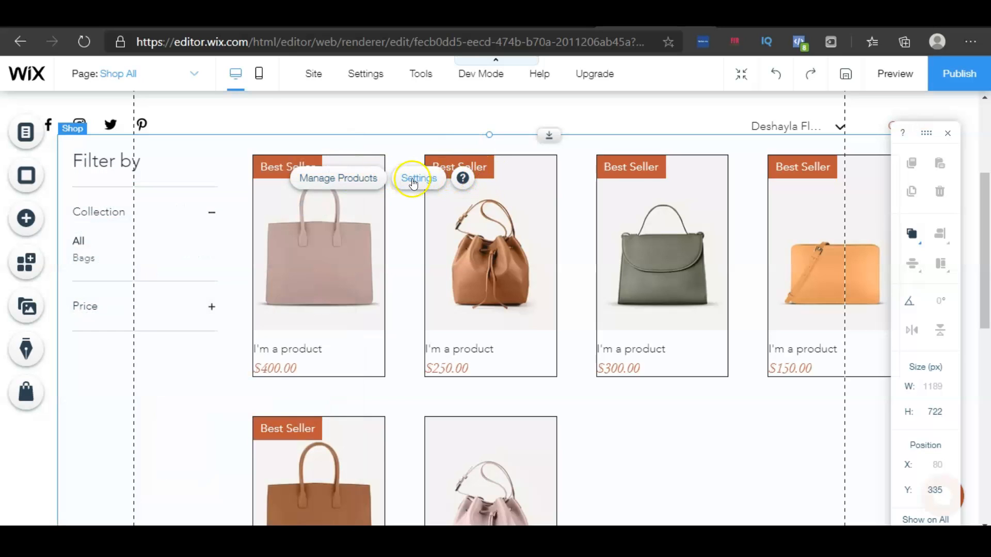
Replace the SHOP ALL page heading text with Handbags
{"action": "scroll", "coordinate": [424, 220], "scroll_direction": "up", "scroll_amount": 4}
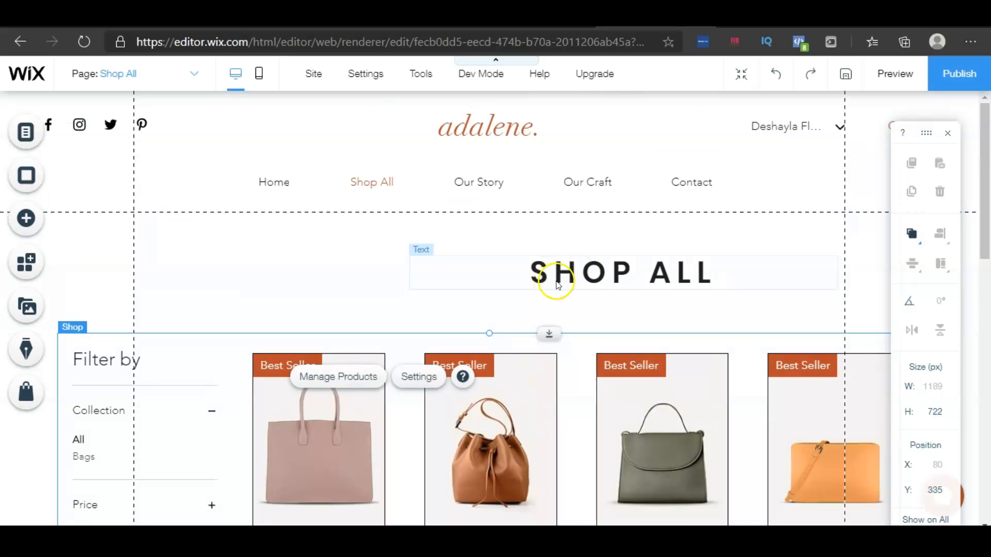
{"action": "left_click", "coordinate": [572, 269]}
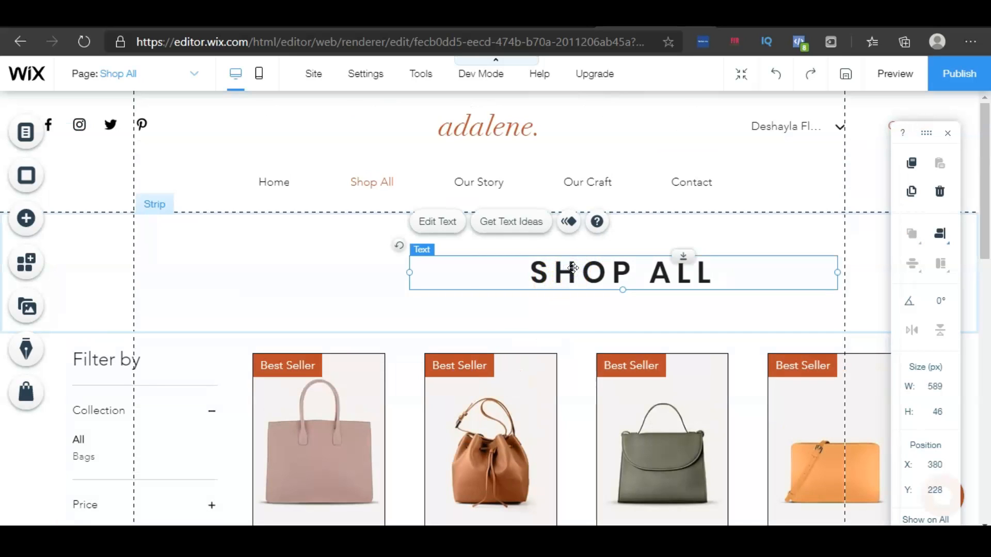
{"action": "left_click", "coordinate": [534, 275]}
{"action": "double_click", "coordinate": [602, 277]}
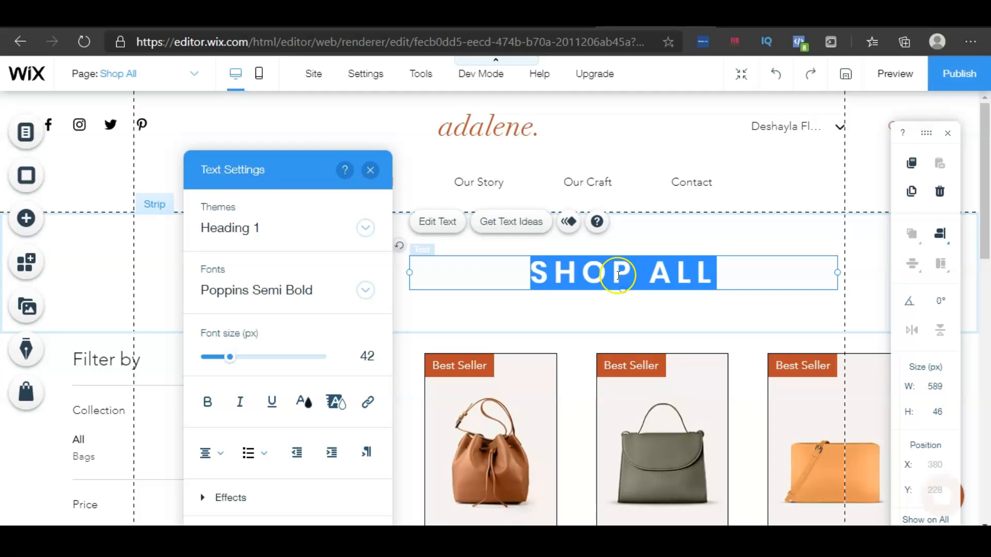
{"action": "key", "text": "BackSpace"}
{"action": "type", "text": "Habd"}
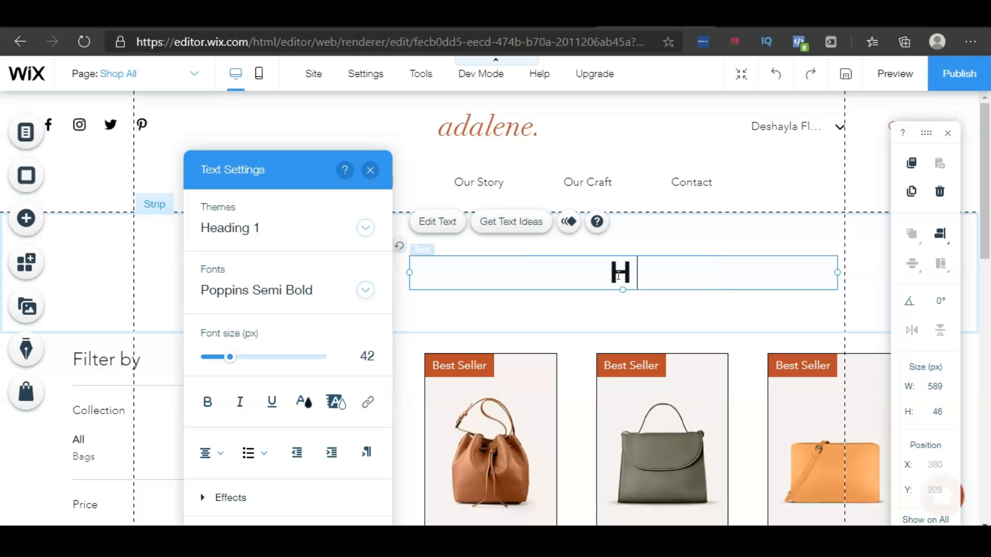
{"action": "key", "text": "BackSpace"}
{"action": "key", "text": "BackSpace"}
{"action": "type", "text": "ndbags"}
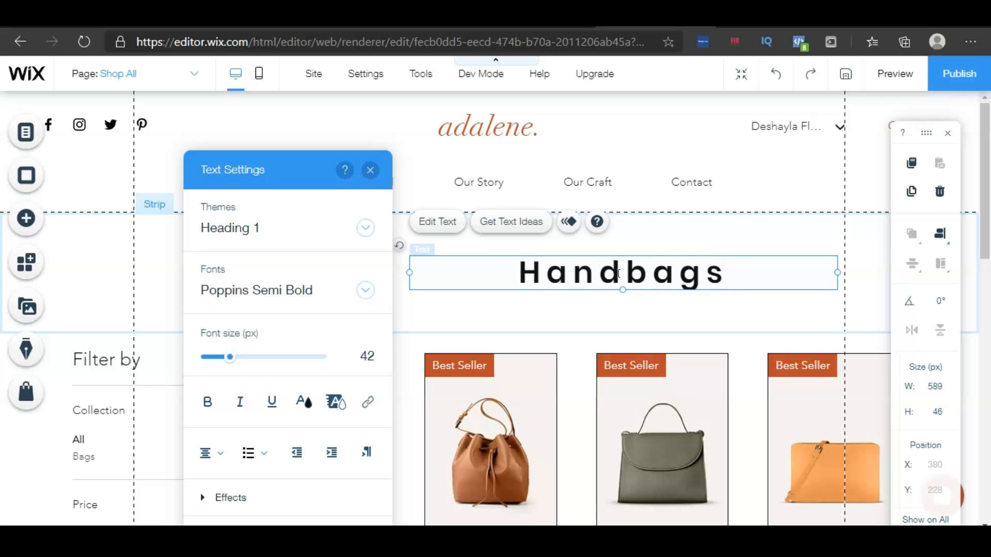
{"action": "left_click", "coordinate": [555, 199]}
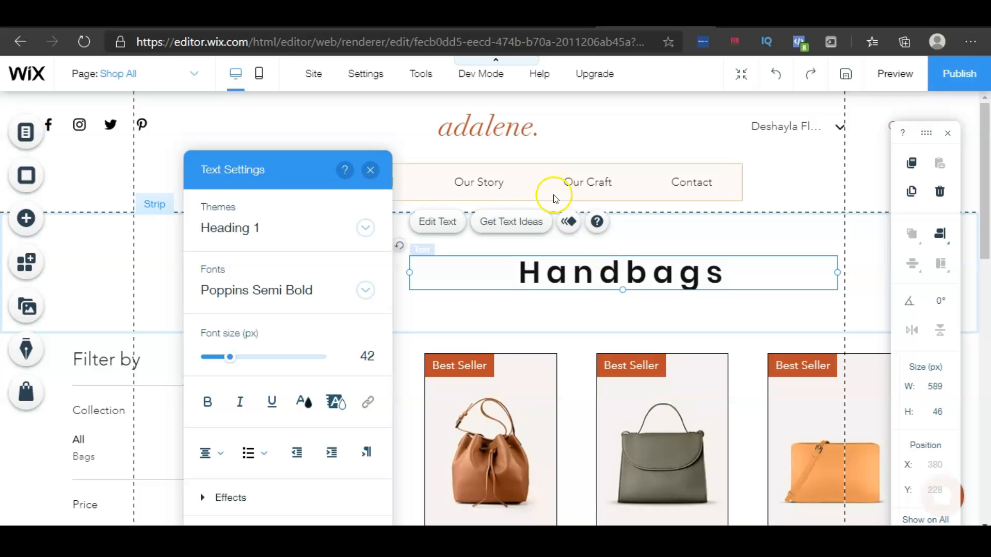
{"action": "left_click", "coordinate": [445, 297]}
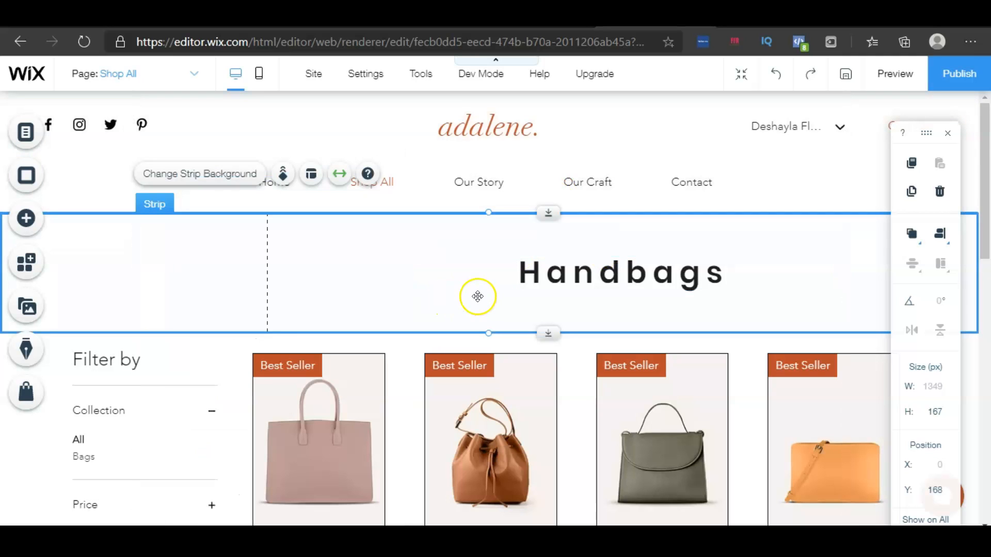
Rename the Shop All item in the header menu to Handbags
{"action": "double_click", "coordinate": [390, 184]}
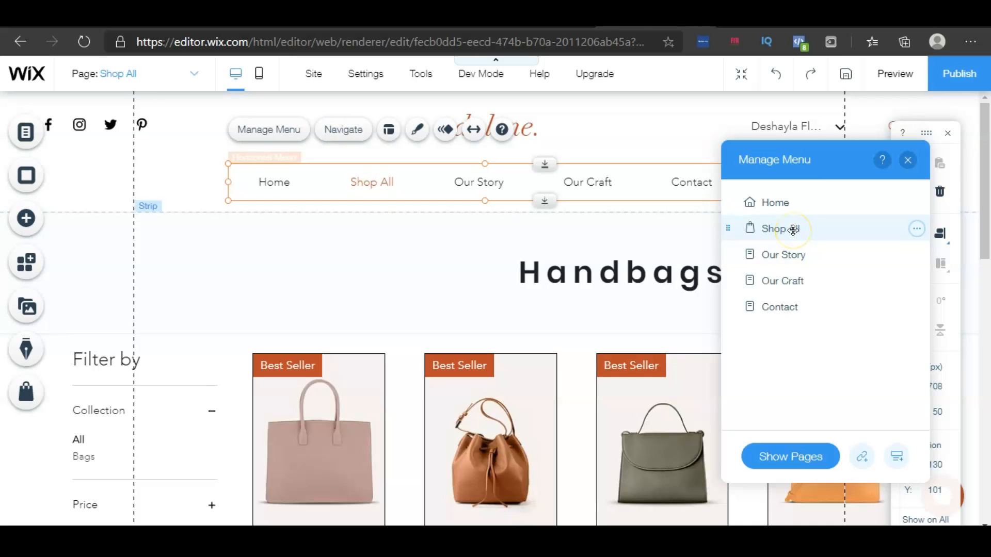
{"action": "double_click", "coordinate": [793, 229]}
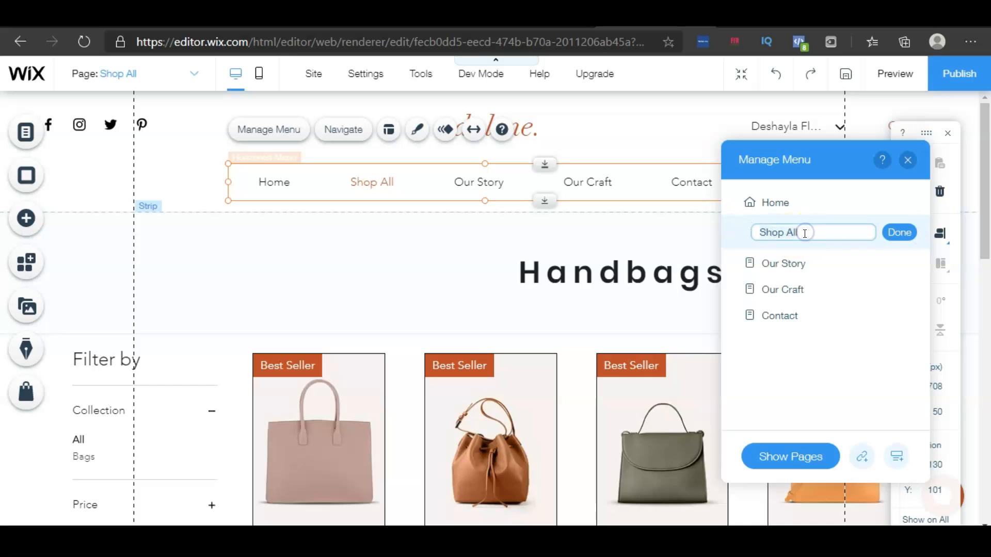
{"action": "key", "text": "ctrl+a"}
{"action": "key", "text": "BackSpace"}
{"action": "type", "text": "Handbags"}
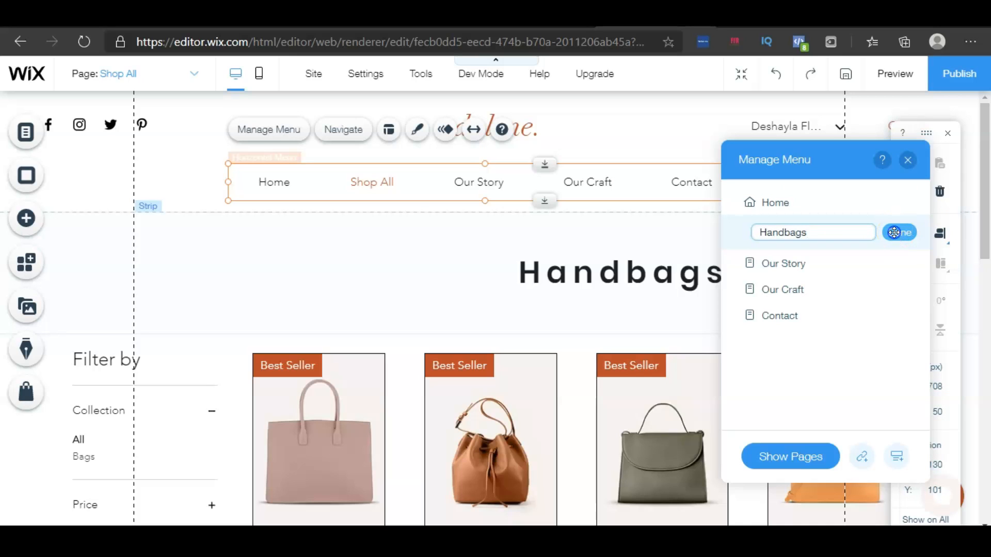
{"action": "left_click", "coordinate": [894, 232]}
{"action": "left_click", "coordinate": [599, 262]}
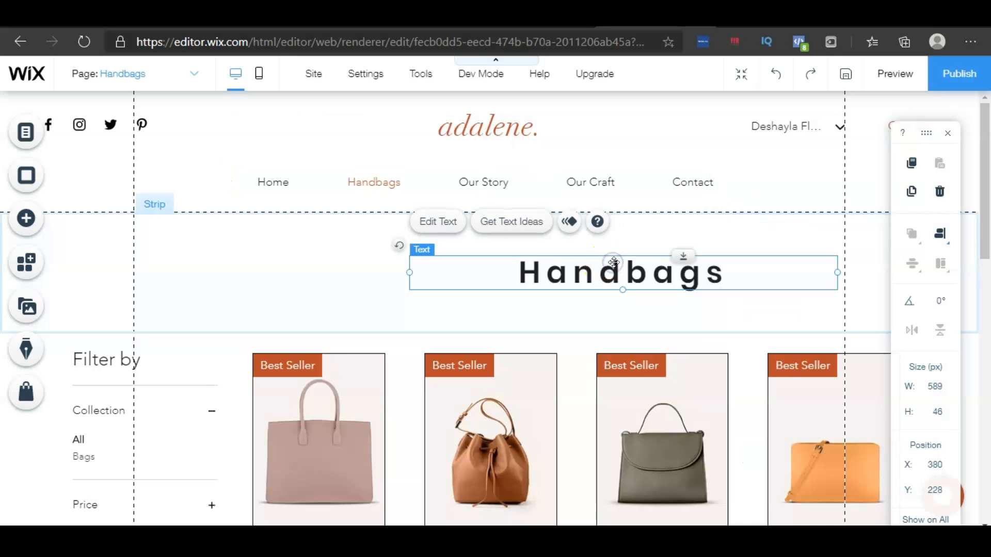
Add a new main page named Leather Belts to the site
{"action": "left_click", "coordinate": [430, 185]}
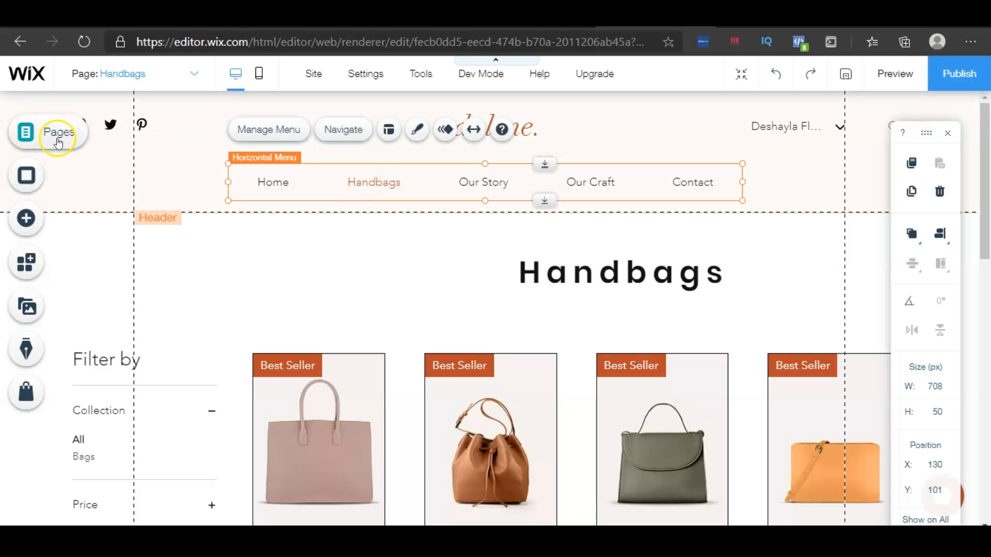
{"action": "left_click", "coordinate": [58, 135]}
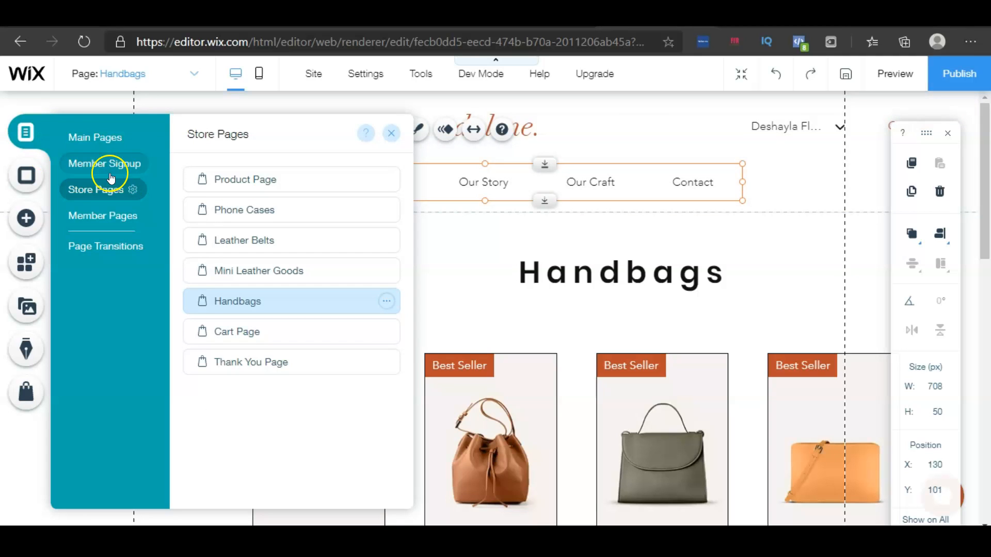
{"action": "left_click", "coordinate": [108, 144]}
{"action": "left_click", "coordinate": [309, 487]}
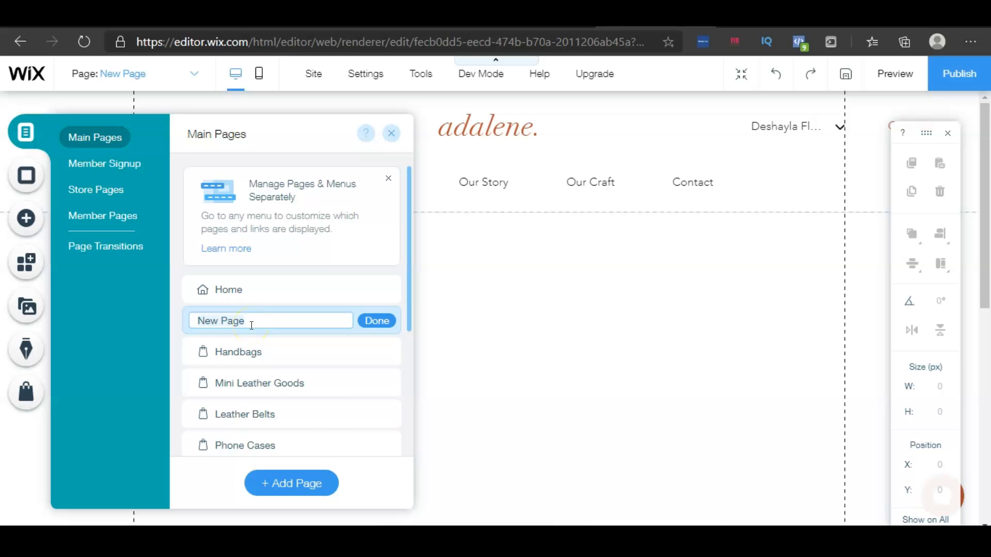
{"action": "key", "text": "ctrl+a"}
{"action": "key", "text": "BackSpace"}
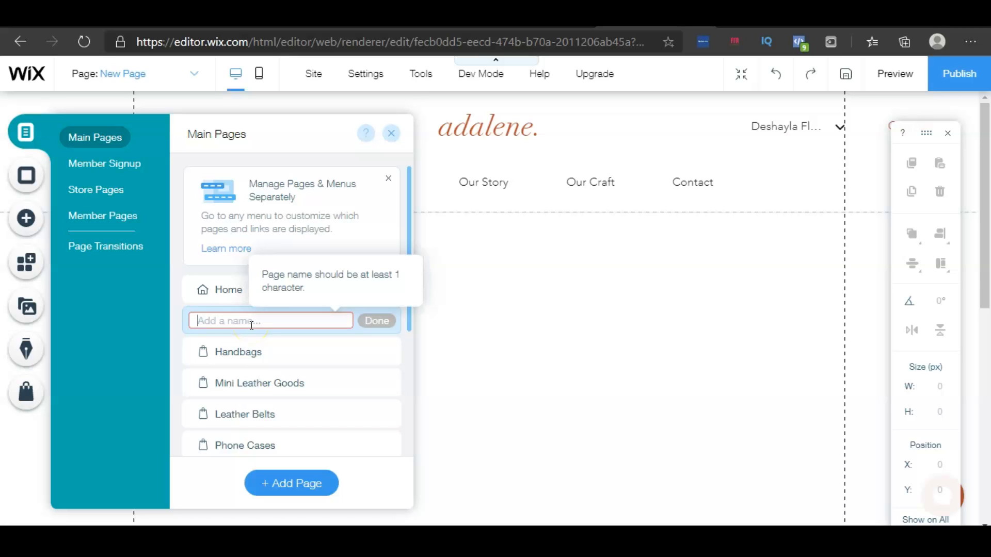
{"action": "type", "text": "Leather"}
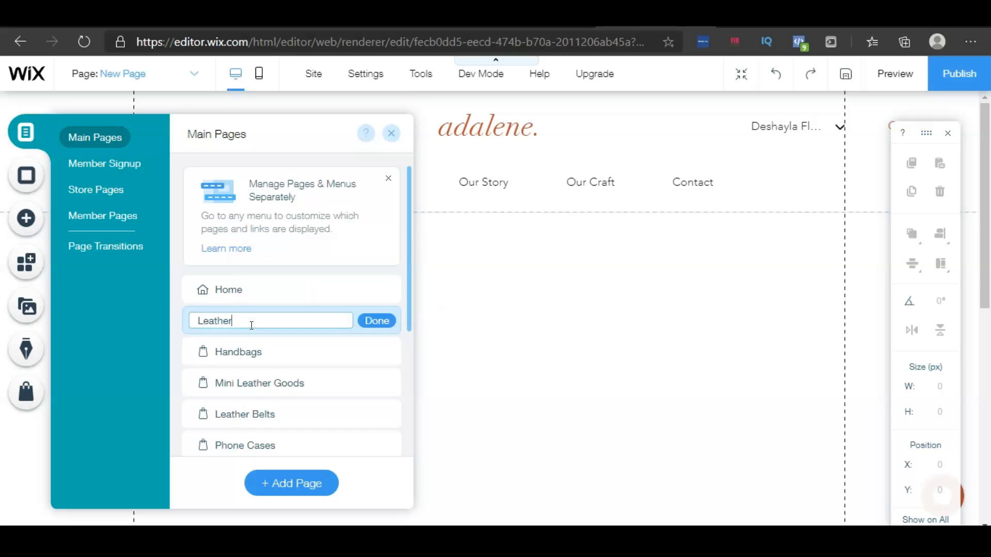
{"action": "type", "text": " Belts"}
{"action": "left_click", "coordinate": [387, 322]}
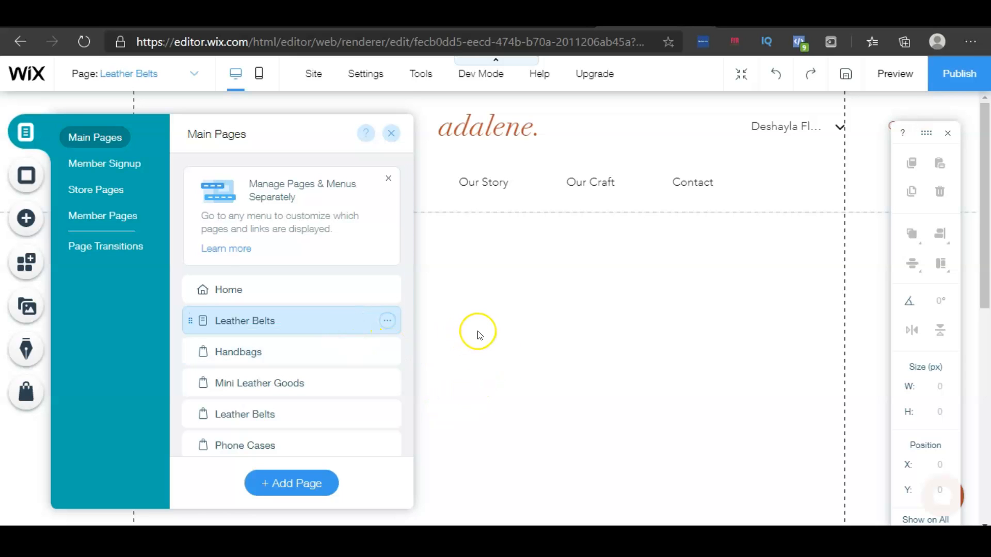
{"action": "left_click", "coordinate": [391, 133]}
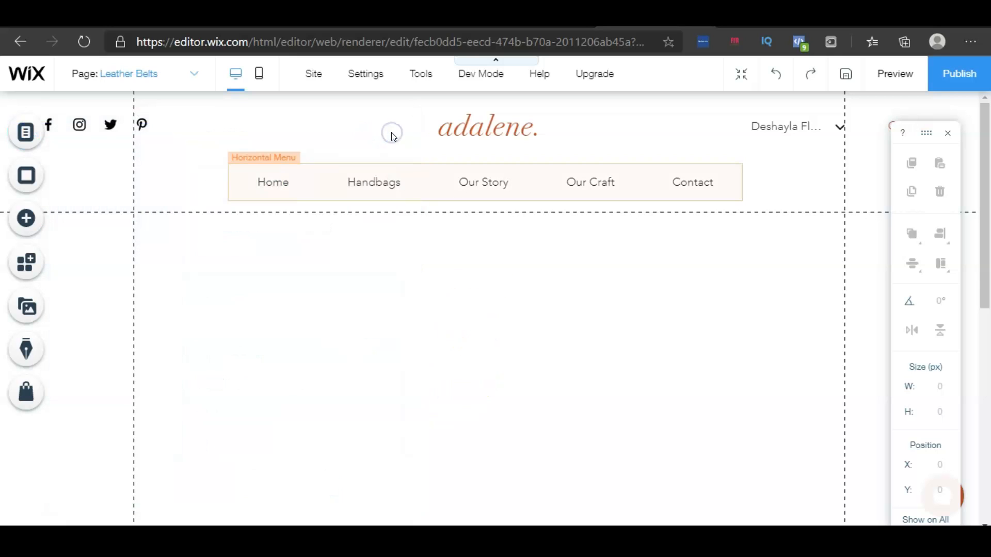
Show the Leather Belts page in the header menu and move it right after Handbags
{"action": "left_click", "coordinate": [314, 184]}
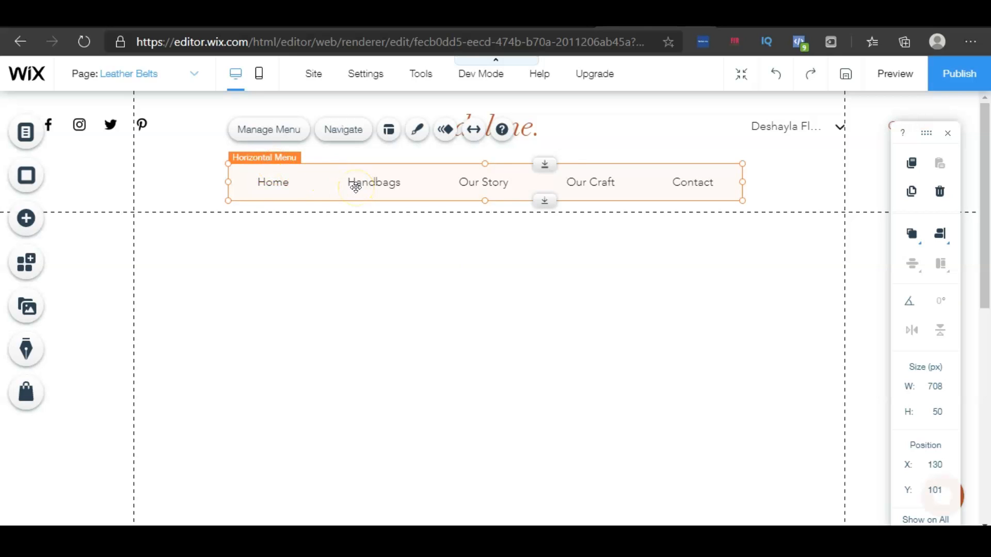
{"action": "left_click", "coordinate": [280, 142]}
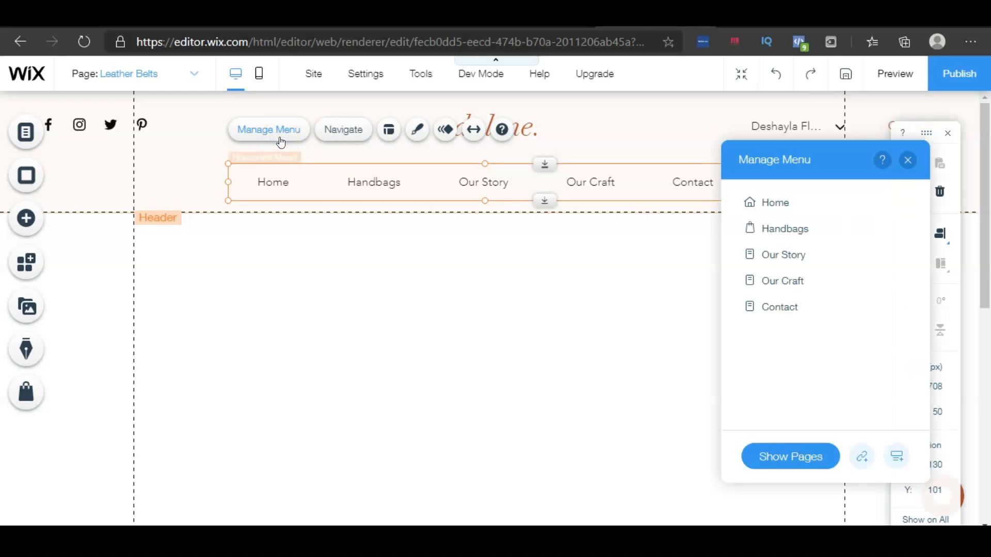
{"action": "left_click", "coordinate": [779, 456]}
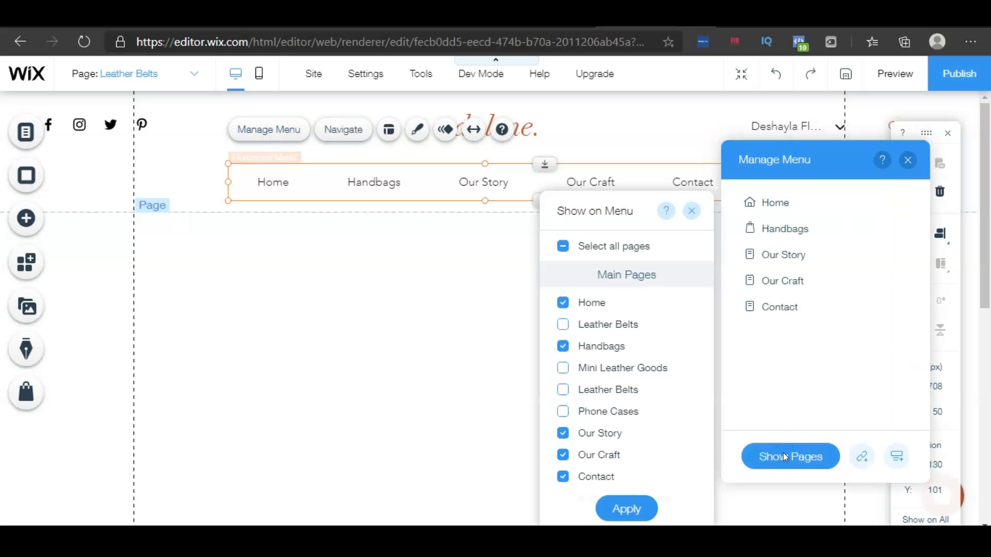
{"action": "left_click", "coordinate": [563, 326]}
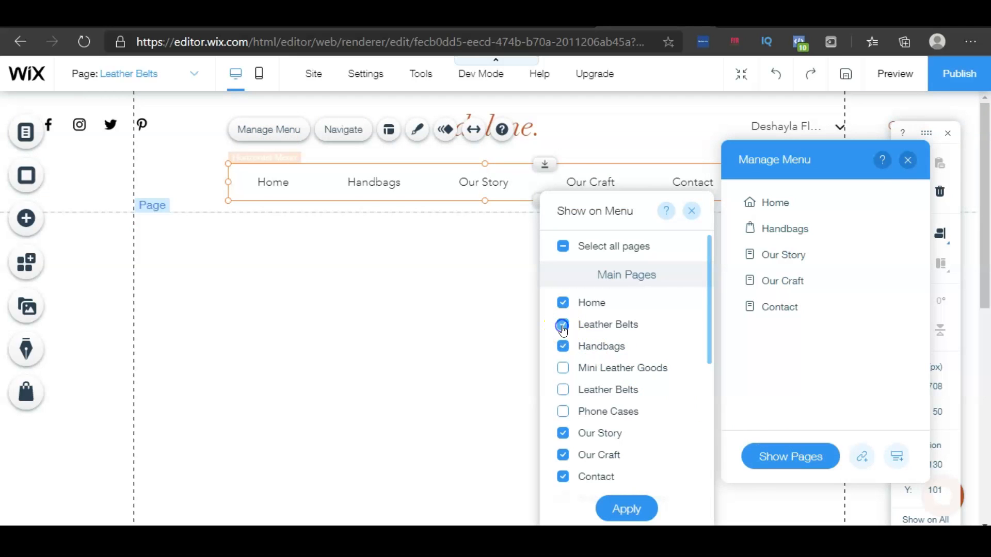
{"action": "left_click", "coordinate": [631, 509]}
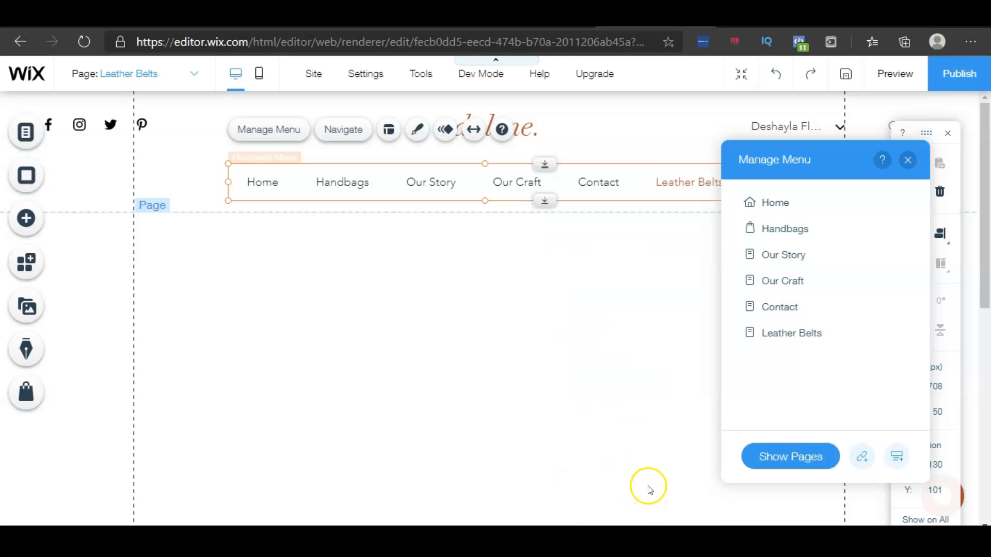
{"action": "left_click_drag", "start_coordinate": [789, 335], "coordinate": [795, 245]}
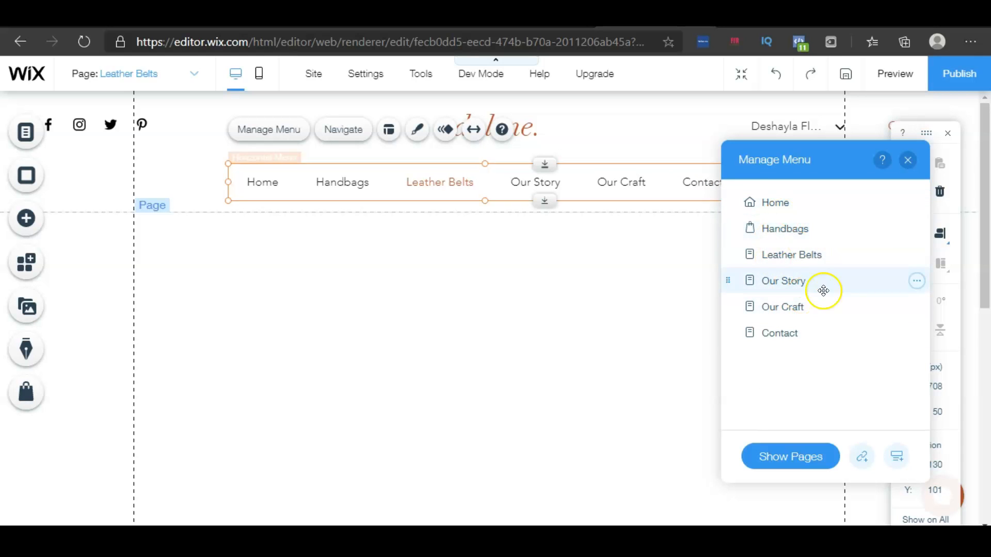
{"action": "left_click", "coordinate": [303, 301]}
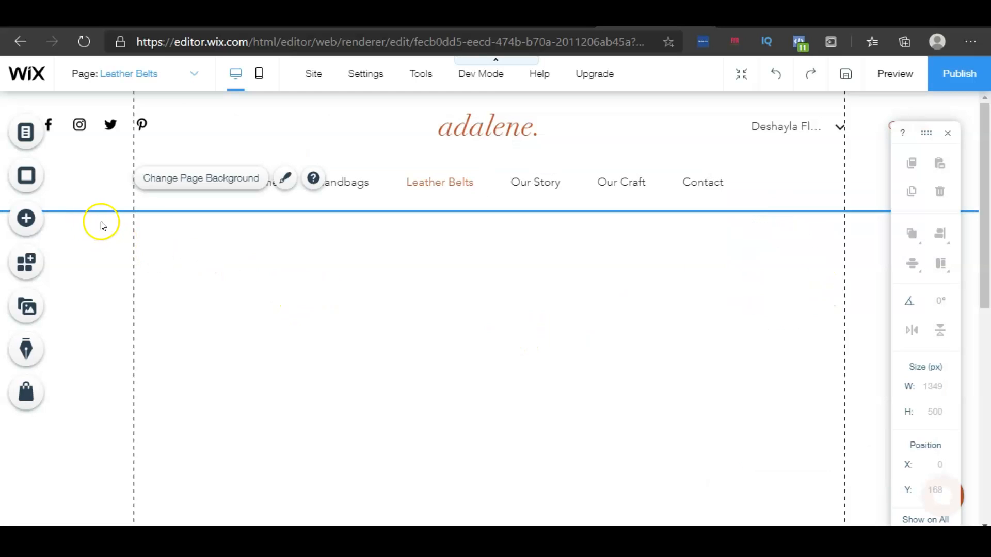
Add a Grid Product Gallery from the store elements onto the Leather Belts page below the header
{"action": "left_click", "coordinate": [25, 220]}
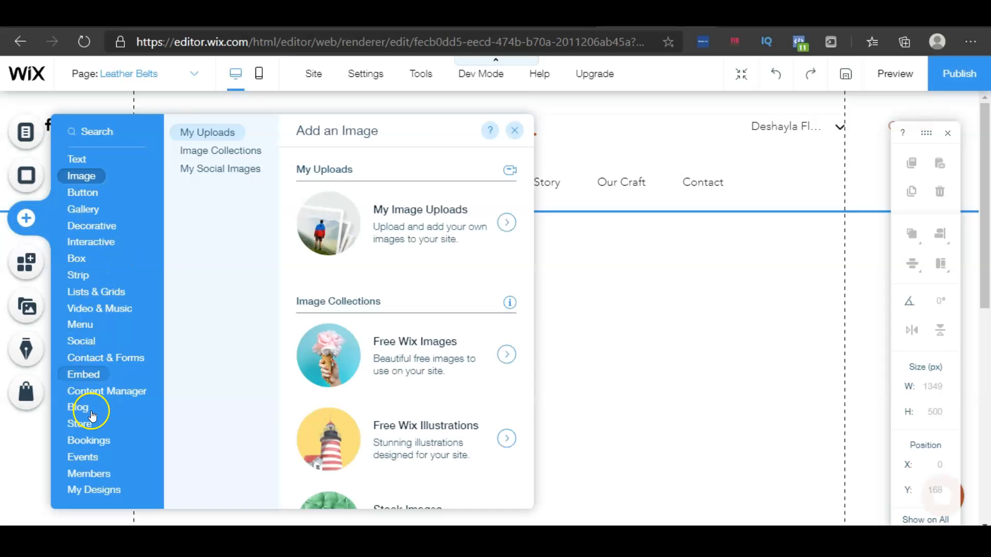
{"action": "mouse_move", "coordinate": [83, 429]}
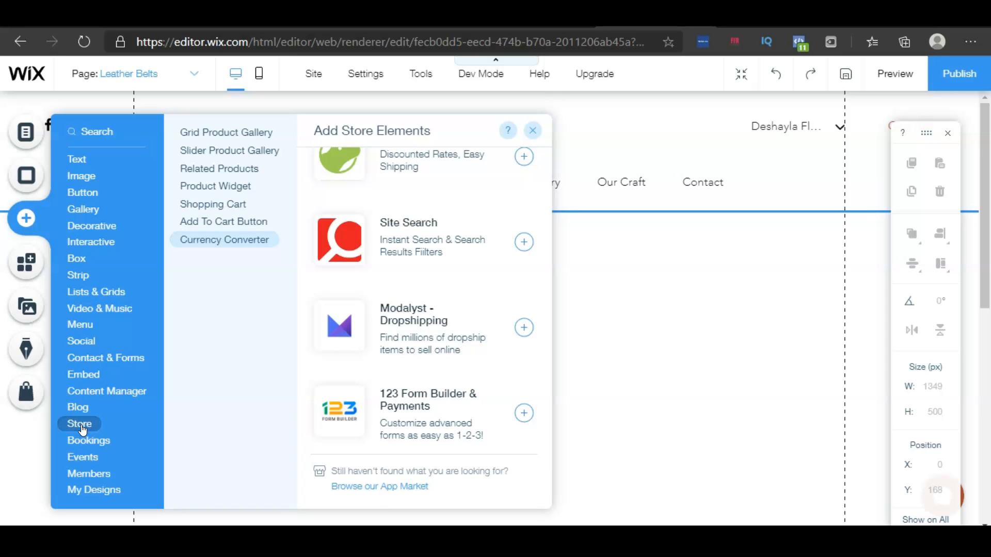
{"action": "left_click", "coordinate": [221, 135]}
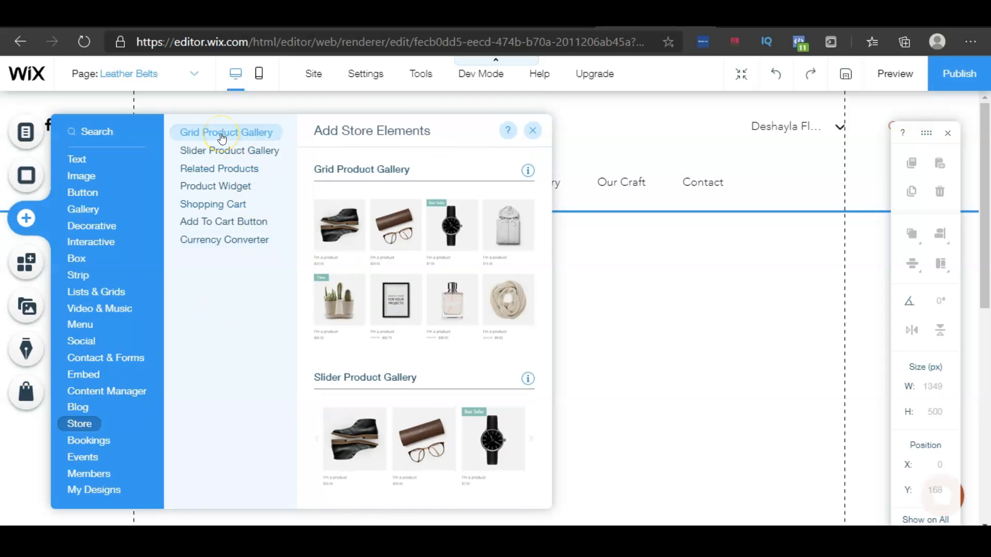
{"action": "left_click", "coordinate": [382, 230]}
{"action": "left_click_drag", "start_coordinate": [382, 230], "coordinate": [382, 291]}
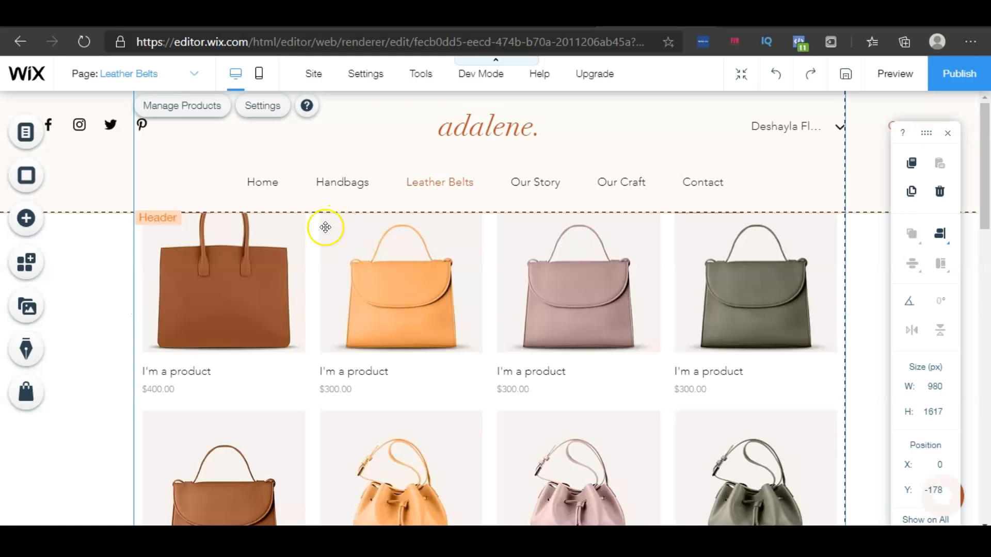
Set the grid gallery to display the Leather Belts collection
{"action": "left_click", "coordinate": [268, 108]}
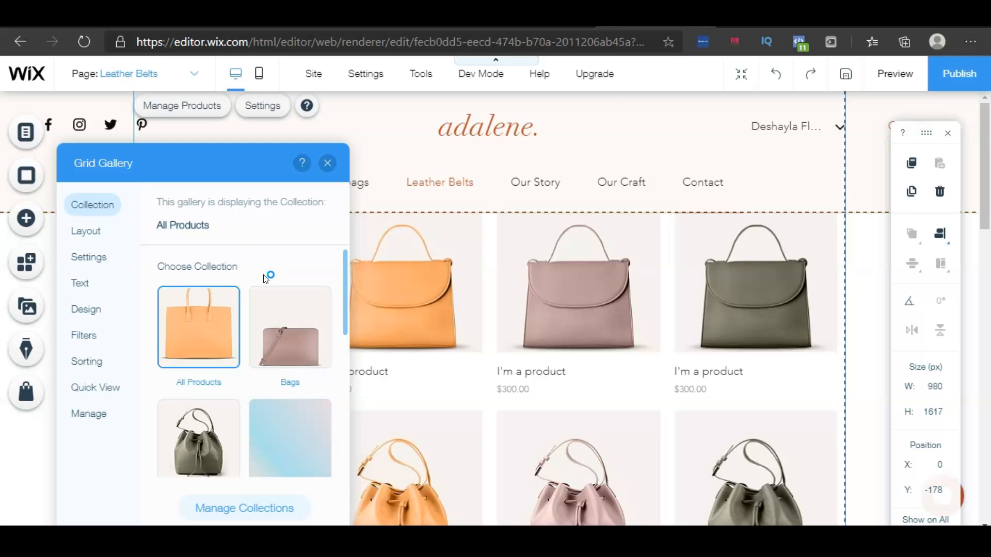
{"action": "scroll", "coordinate": [302, 347], "scroll_direction": "down", "scroll_amount": 3}
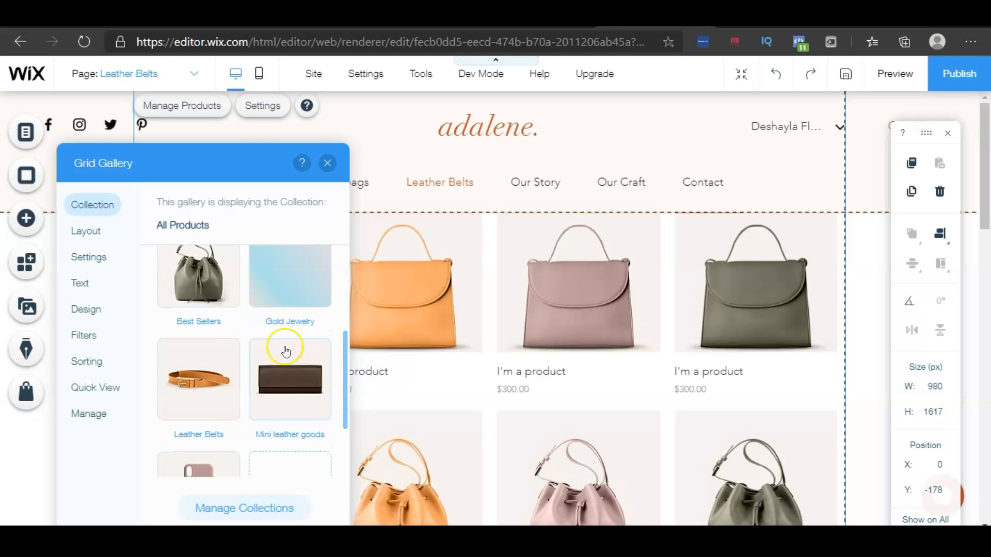
{"action": "left_click", "coordinate": [202, 390]}
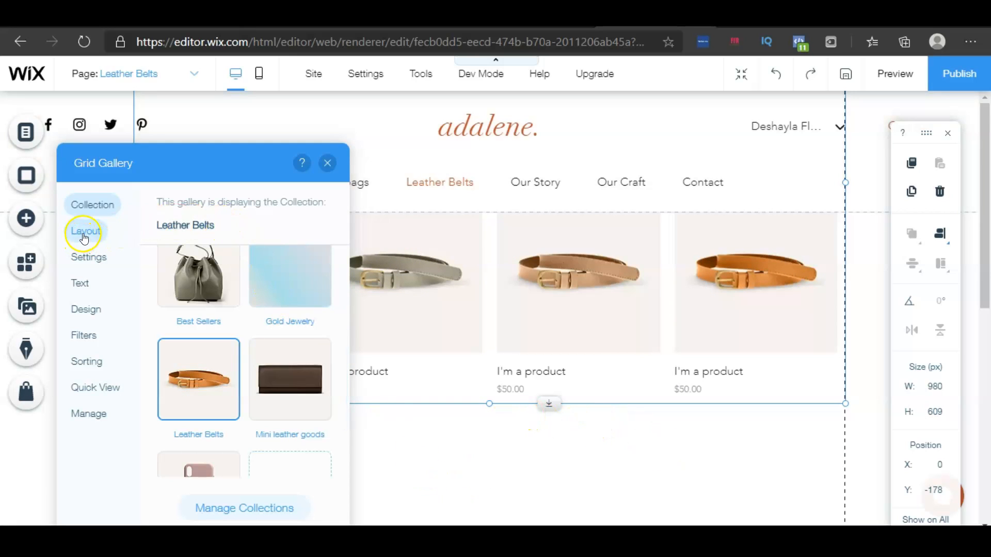
{"action": "left_click", "coordinate": [86, 235]}
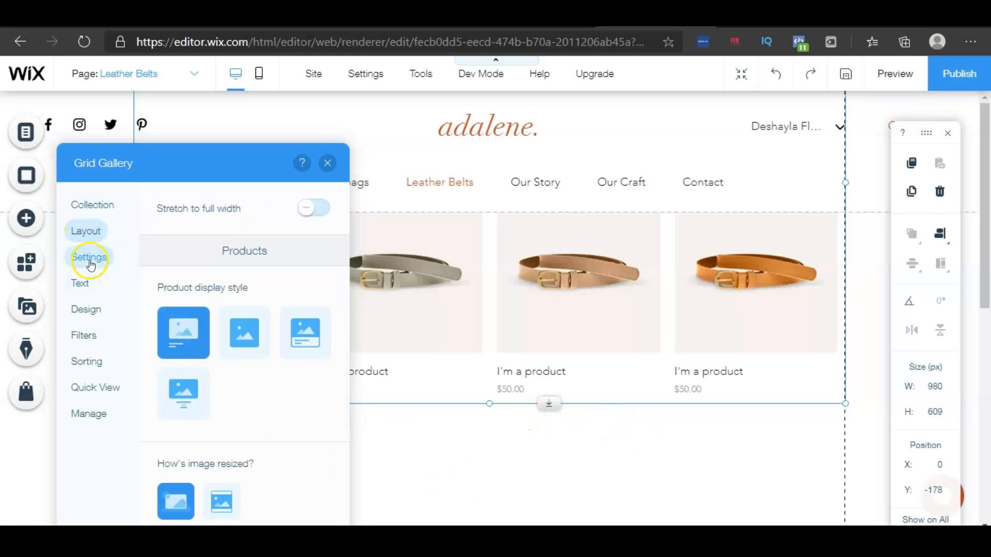
{"action": "left_click", "coordinate": [89, 258]}
{"action": "left_click", "coordinate": [92, 290]}
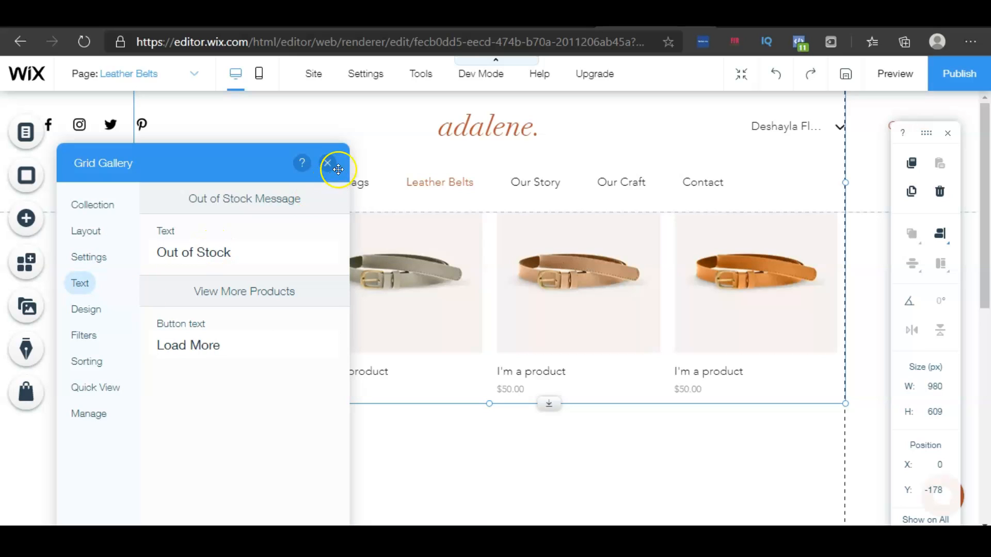
{"action": "left_click", "coordinate": [327, 163]}
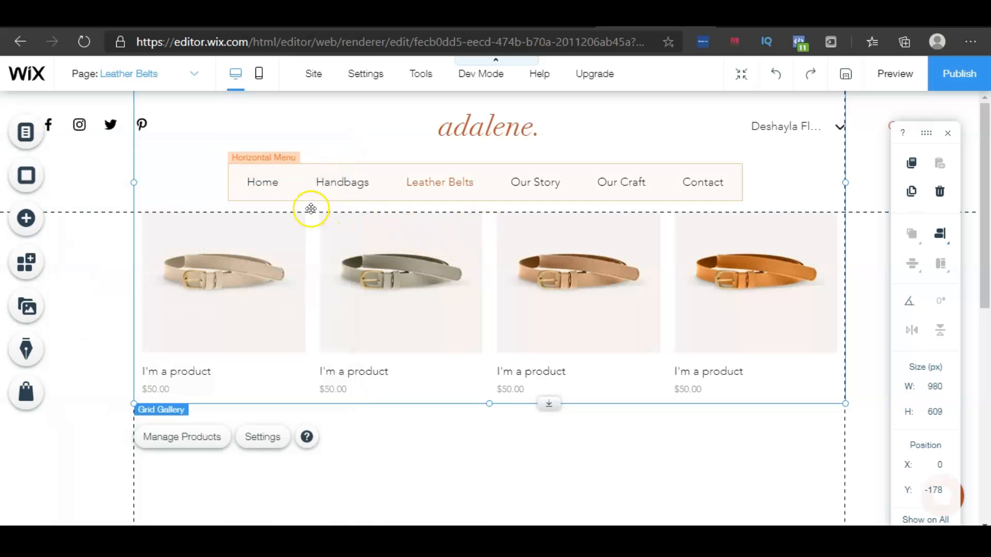
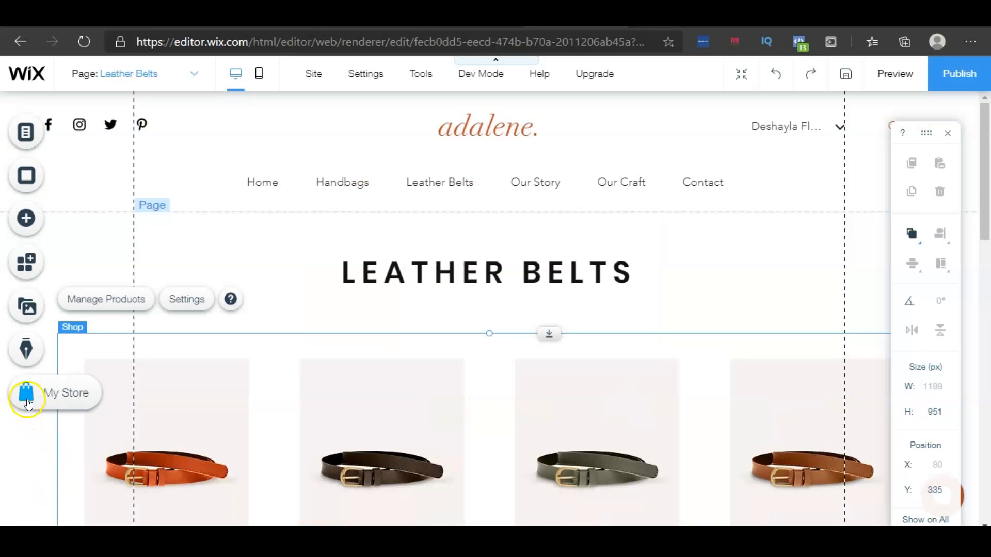
Open the store pages list and switch to the Phone Cases page
{"action": "left_click", "coordinate": [55, 400]}
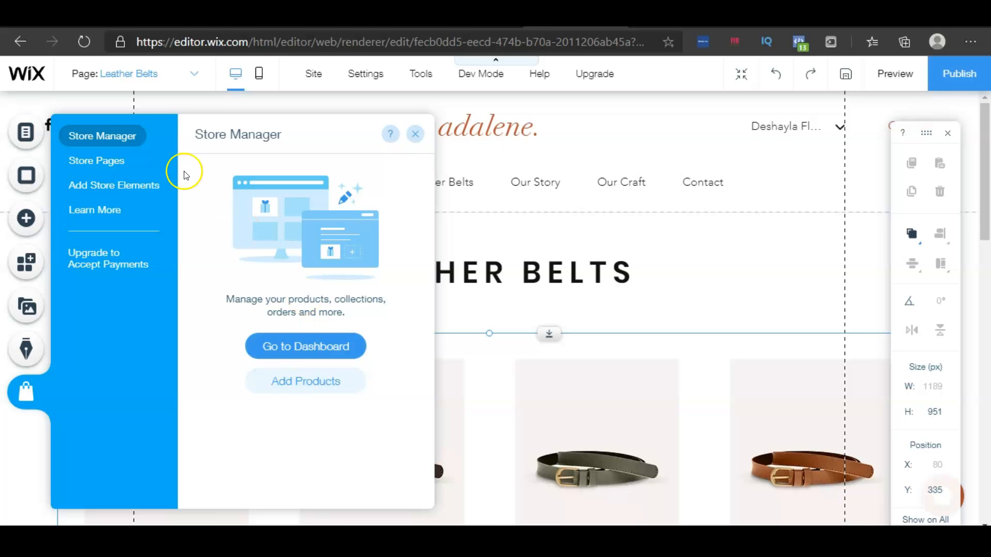
{"action": "left_click", "coordinate": [117, 162]}
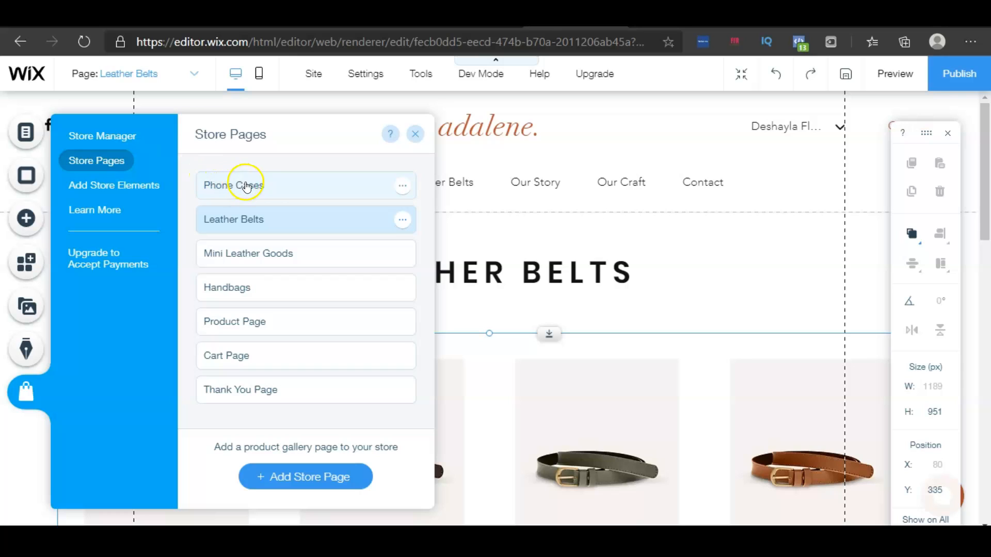
{"action": "left_click", "coordinate": [271, 192]}
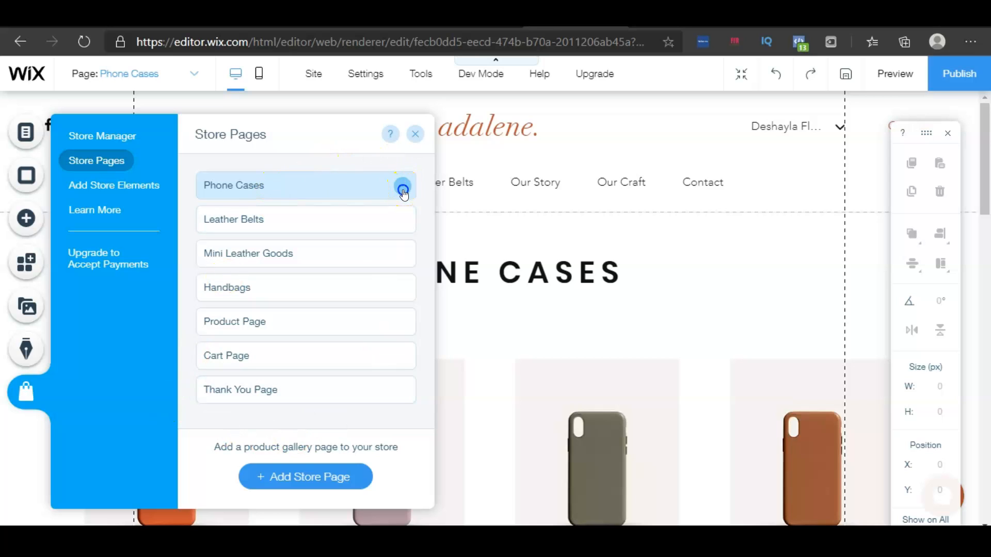
Review the Phone Cases page settings across the Page Info, Layouts, Permissions and SEO tabs
{"action": "left_click", "coordinate": [403, 191]}
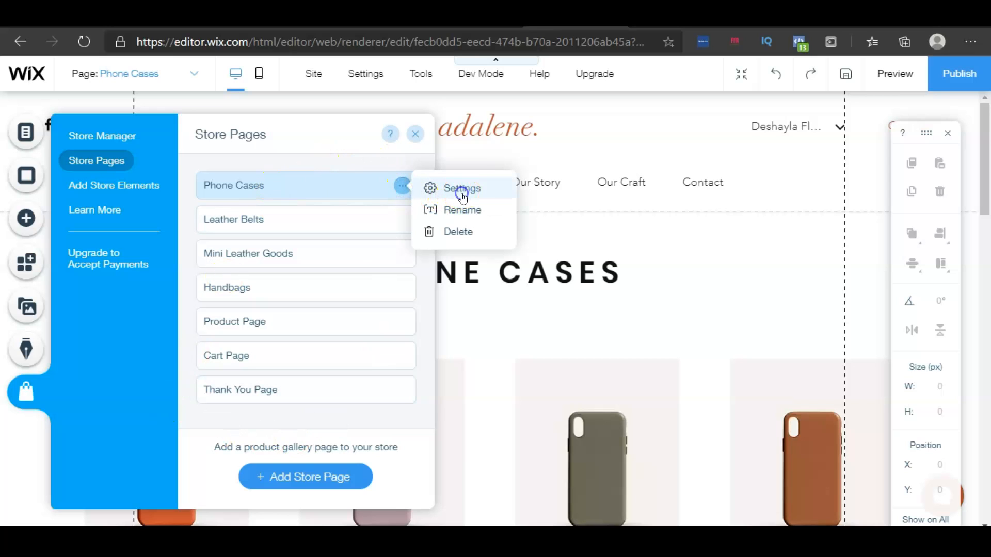
{"action": "left_click", "coordinate": [462, 191]}
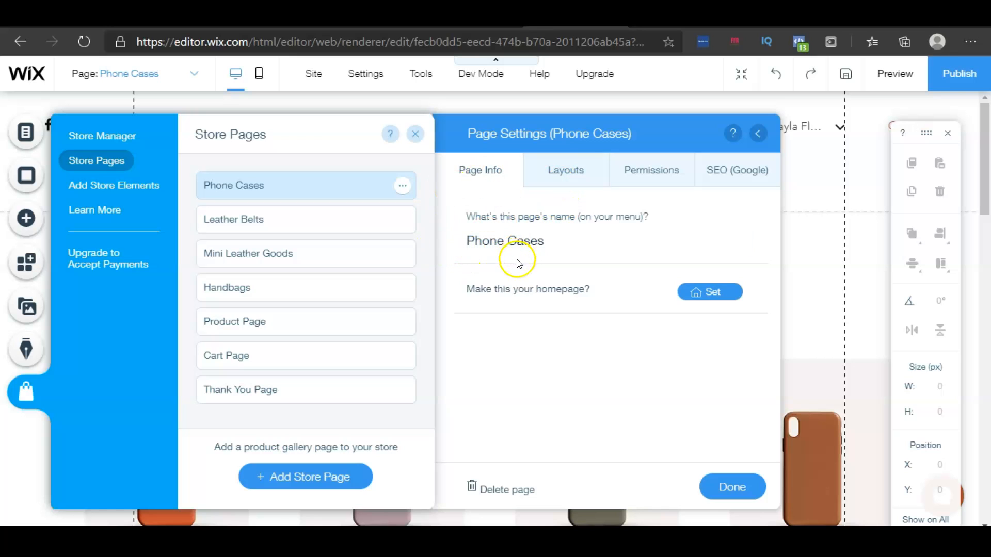
{"action": "left_click", "coordinate": [556, 172]}
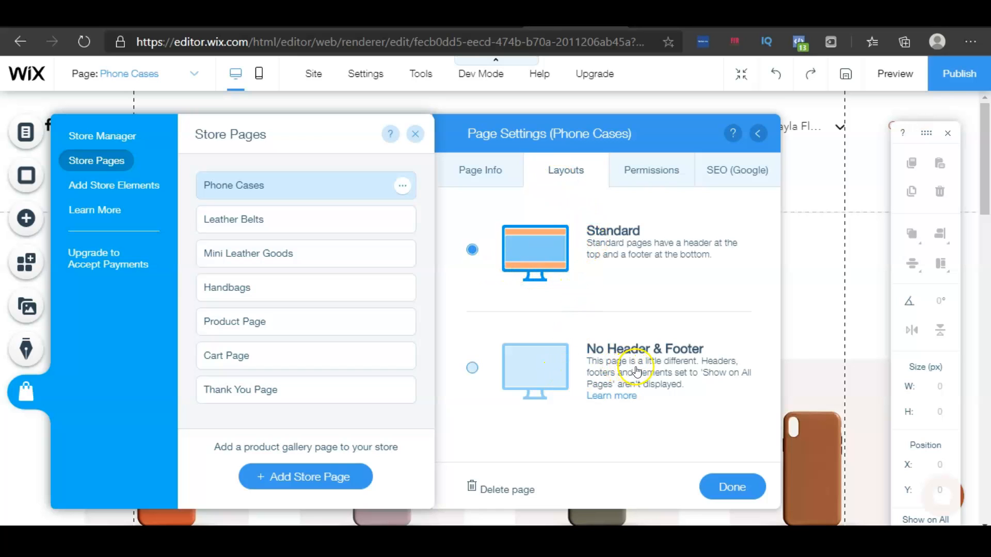
{"action": "left_click", "coordinate": [653, 178]}
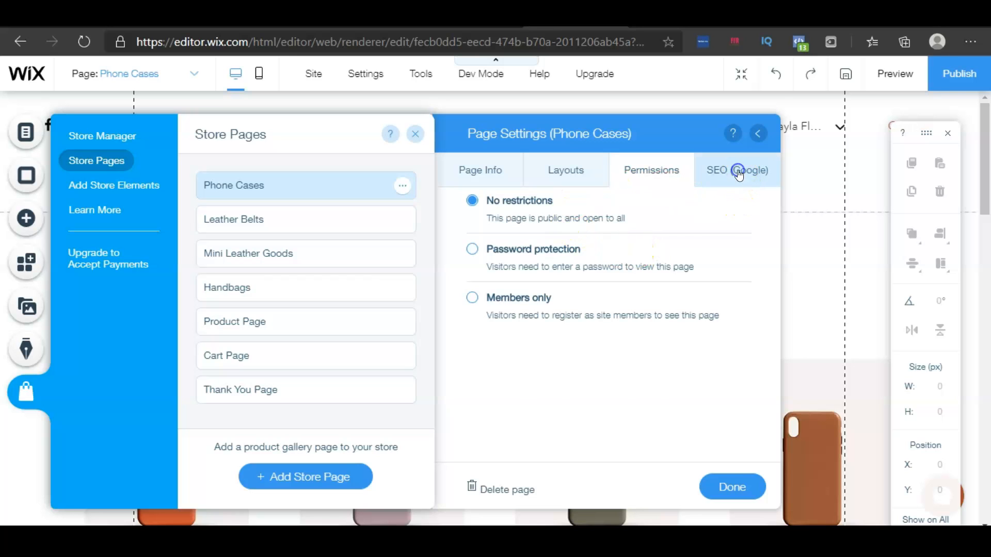
{"action": "left_click", "coordinate": [738, 172]}
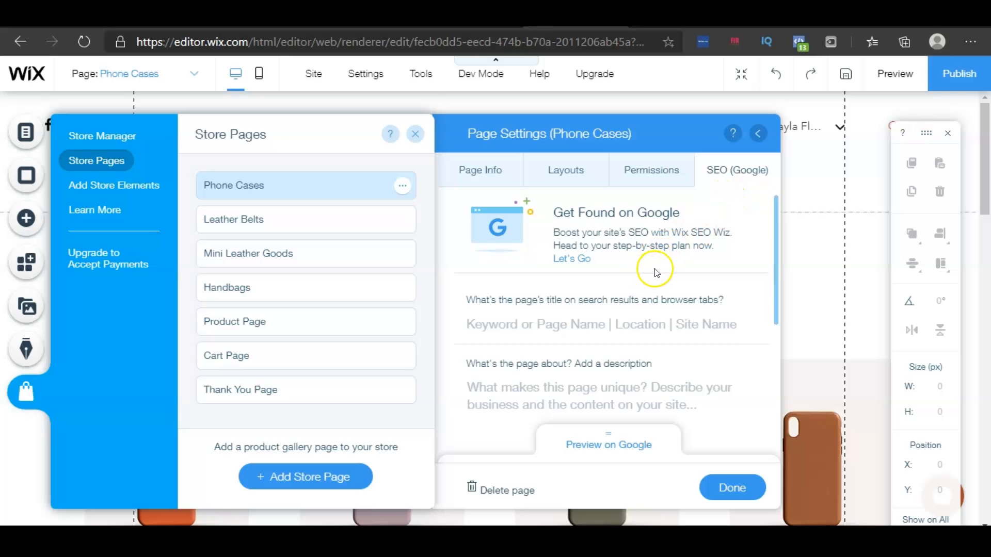
{"action": "scroll", "coordinate": [656, 271], "scroll_direction": "down", "scroll_amount": 2}
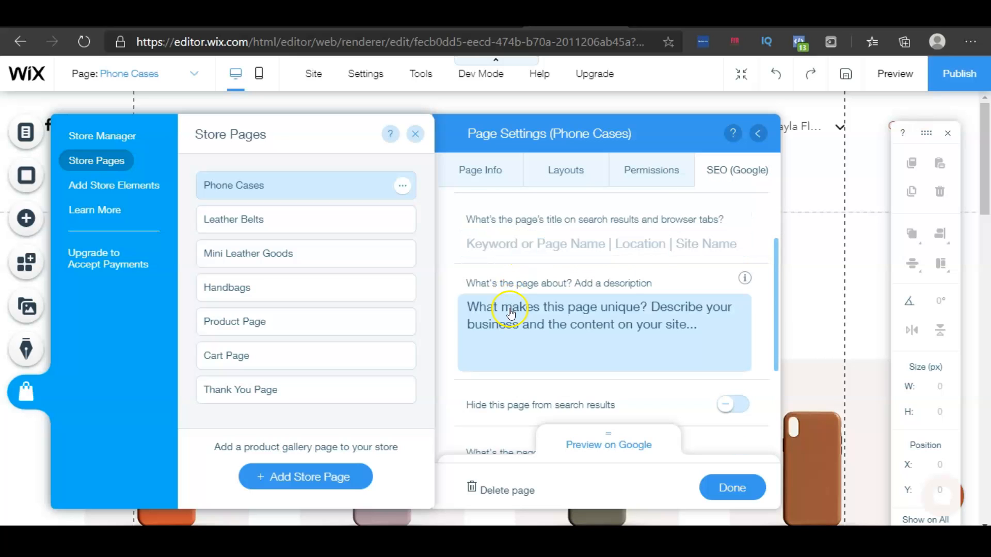
{"action": "scroll", "coordinate": [508, 310], "scroll_direction": "down", "scroll_amount": 2}
{"action": "scroll", "coordinate": [545, 310], "scroll_direction": "down", "scroll_amount": 2}
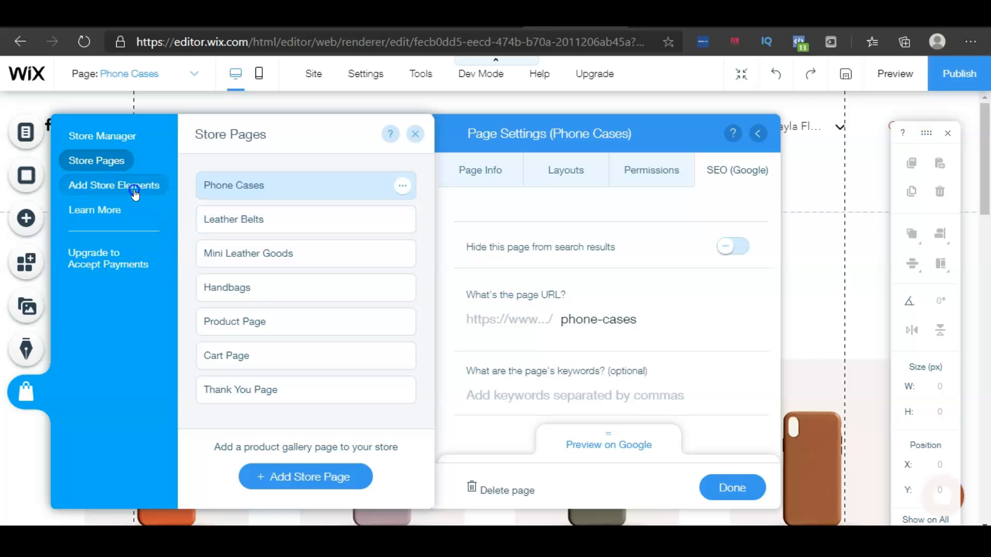
Browse the available store elements and related apps for the store
{"action": "left_click", "coordinate": [118, 190]}
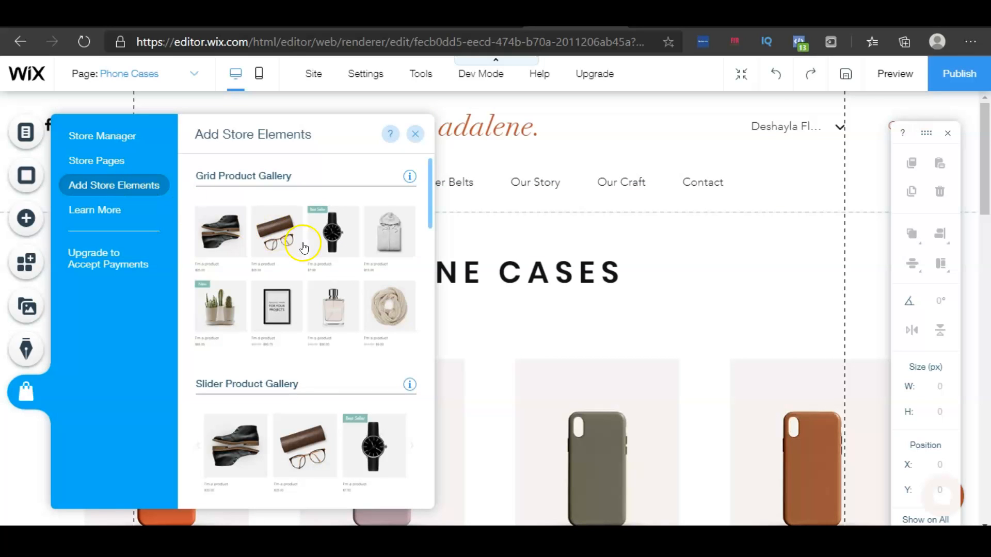
{"action": "scroll", "coordinate": [302, 243], "scroll_direction": "down", "scroll_amount": 4}
{"action": "scroll", "coordinate": [305, 246], "scroll_direction": "down", "scroll_amount": 10}
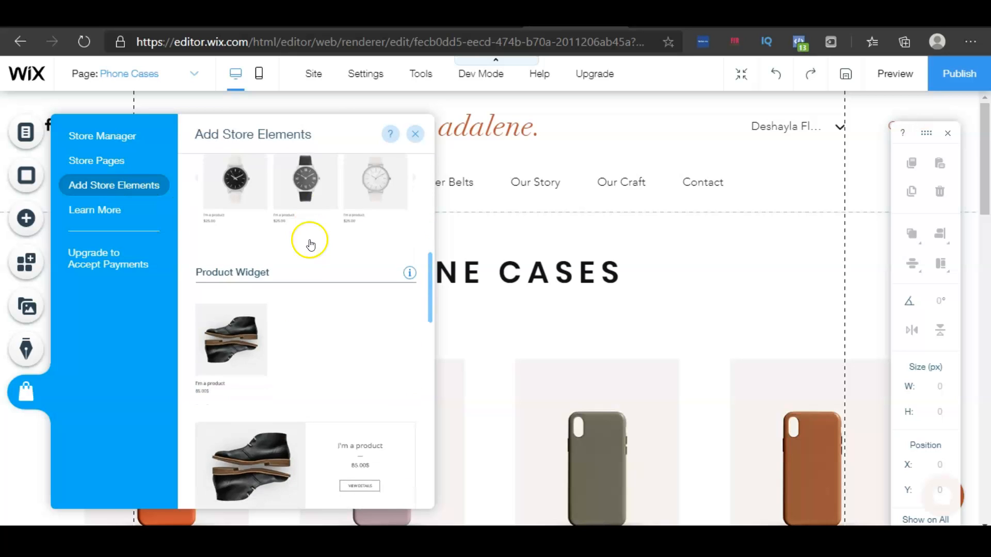
{"action": "scroll", "coordinate": [314, 248], "scroll_direction": "down", "scroll_amount": 4}
{"action": "scroll", "coordinate": [316, 250], "scroll_direction": "up", "scroll_amount": 6}
{"action": "scroll", "coordinate": [319, 253], "scroll_direction": "up", "scroll_amount": 9}
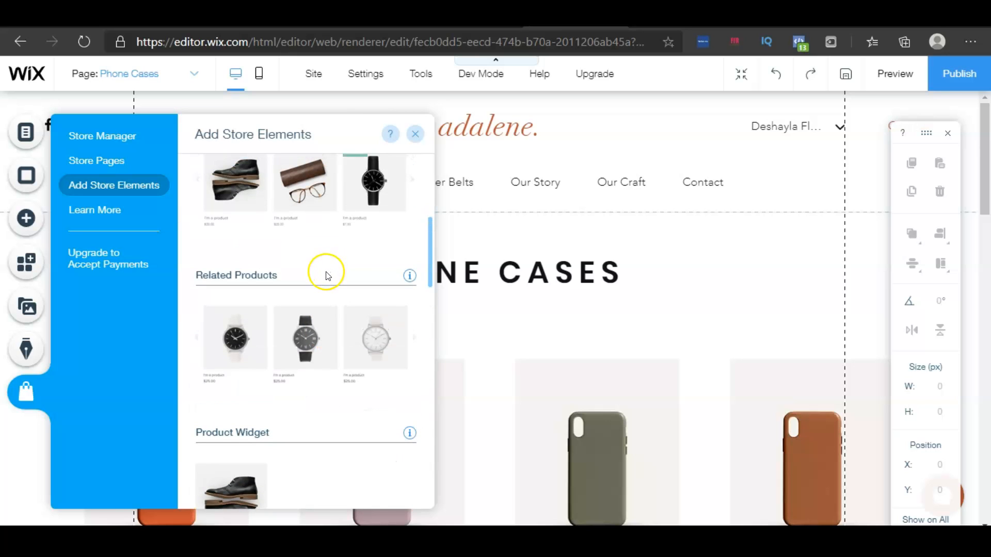
{"action": "scroll", "coordinate": [326, 275], "scroll_direction": "down", "scroll_amount": 8}
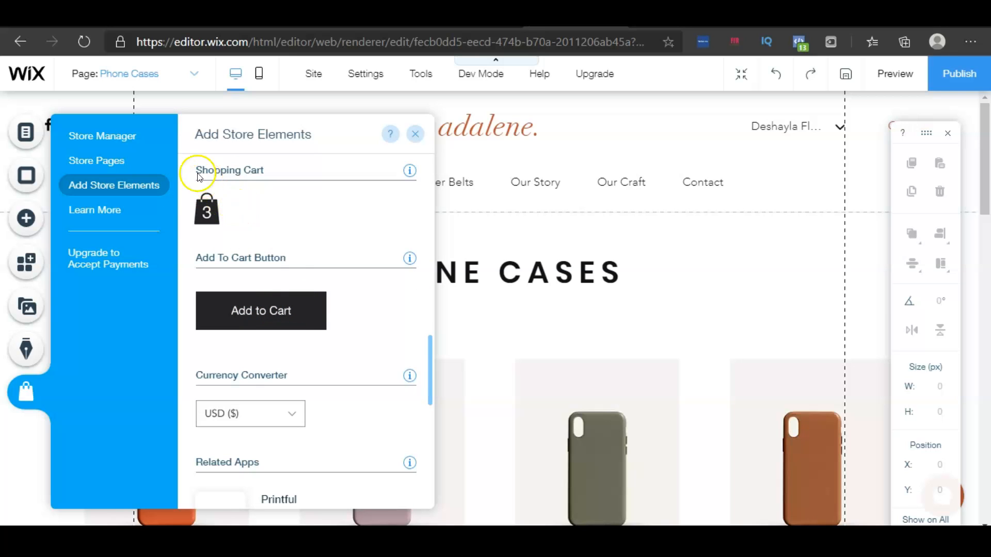
{"action": "scroll", "coordinate": [299, 280], "scroll_direction": "down", "scroll_amount": 3}
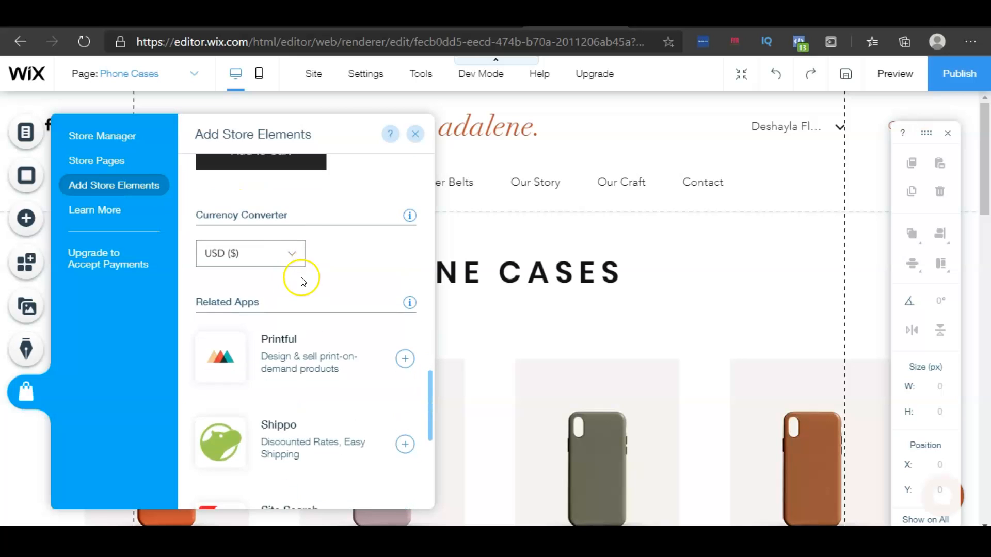
{"action": "scroll", "coordinate": [314, 252], "scroll_direction": "down", "scroll_amount": 4}
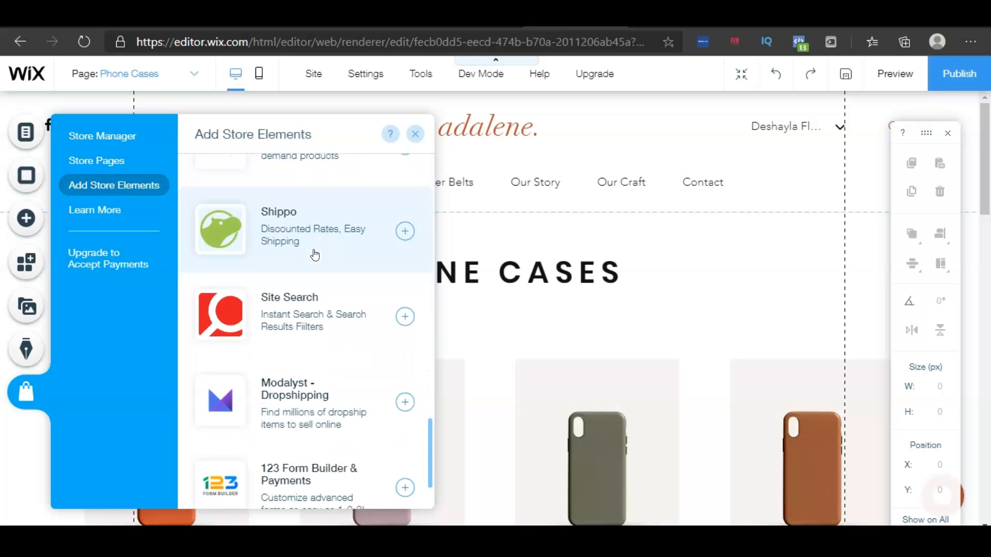
{"action": "scroll", "coordinate": [314, 252], "scroll_direction": "up", "scroll_amount": 2}
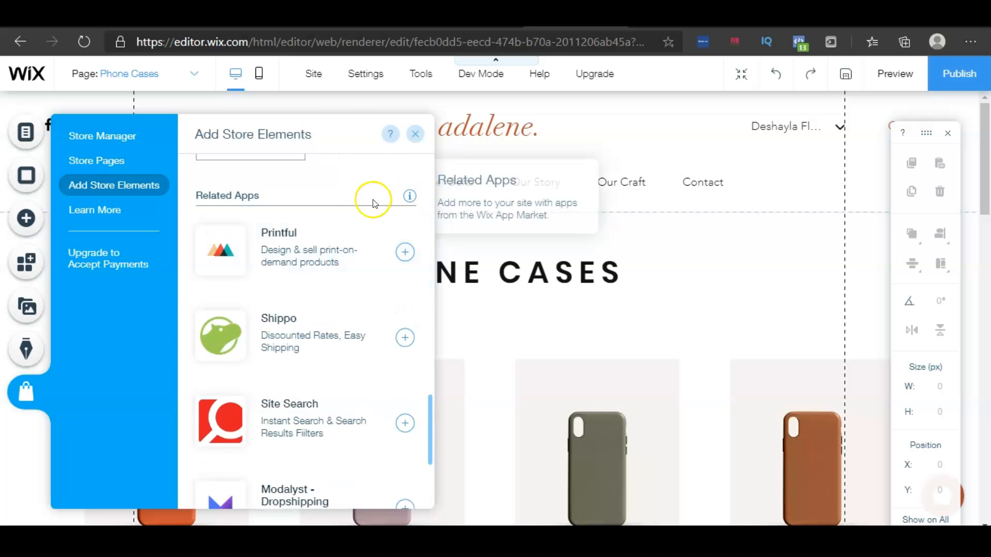
{"action": "scroll", "coordinate": [366, 221], "scroll_direction": "down", "scroll_amount": 2}
{"action": "scroll", "coordinate": [366, 220], "scroll_direction": "down", "scroll_amount": 2}
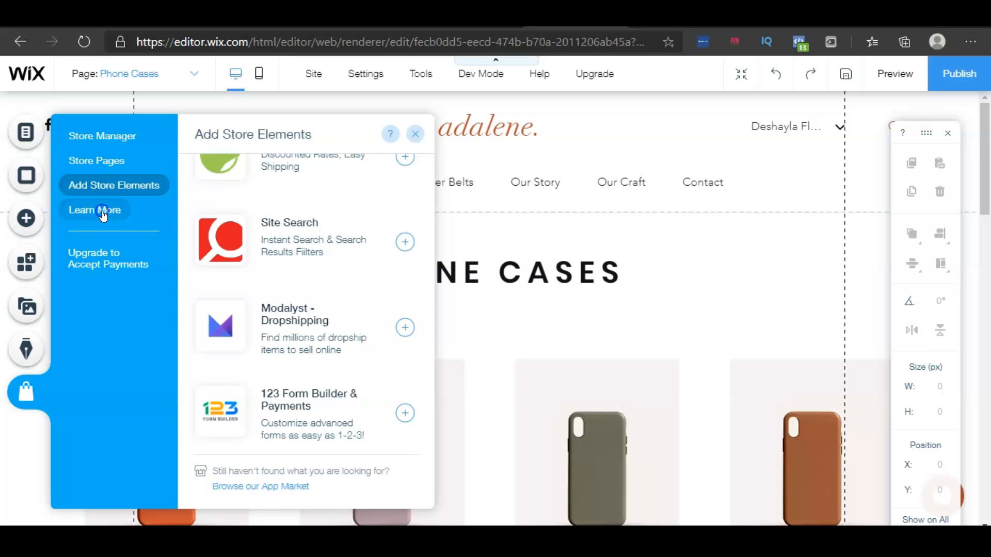
Browse the Learn More resources and open the tips from the Wix blog
{"action": "left_click", "coordinate": [103, 211]}
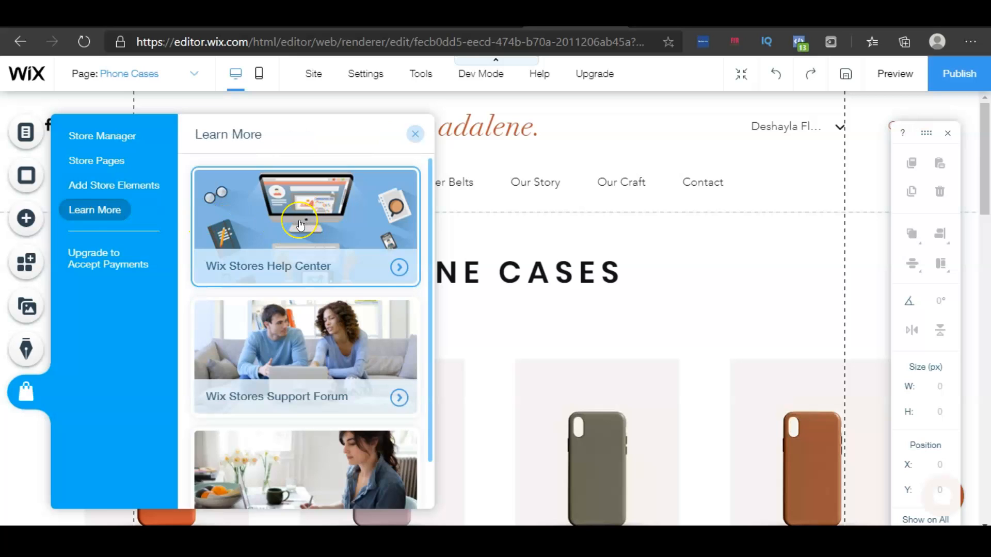
{"action": "scroll", "coordinate": [299, 225], "scroll_direction": "down", "scroll_amount": 1}
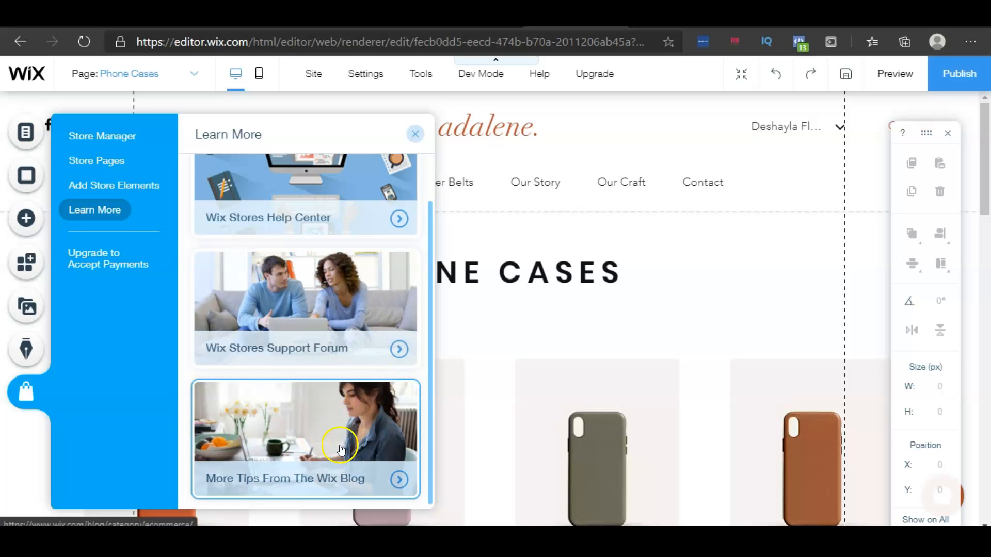
{"action": "left_click", "coordinate": [340, 449]}
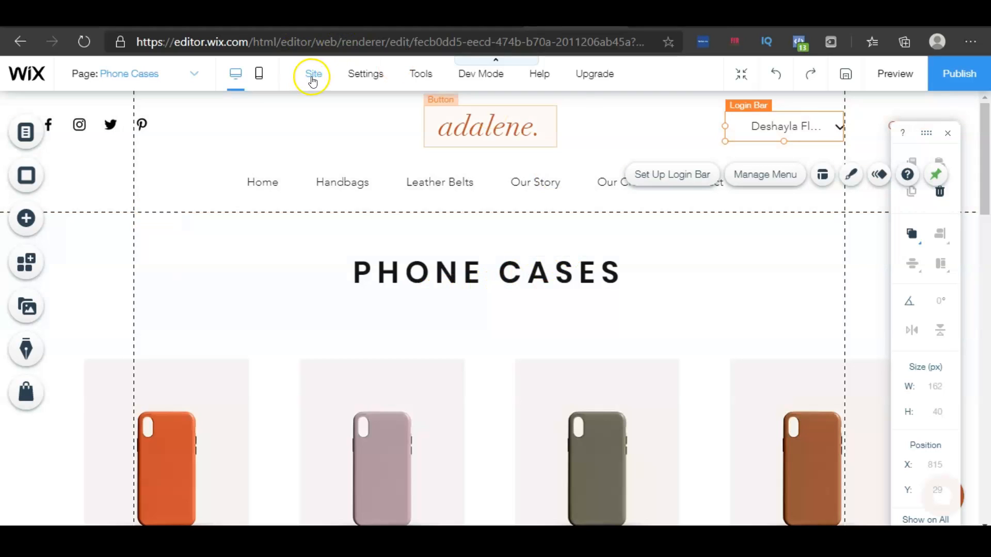
Save the site and publish it live
{"action": "mouse_move", "coordinate": [313, 80]}
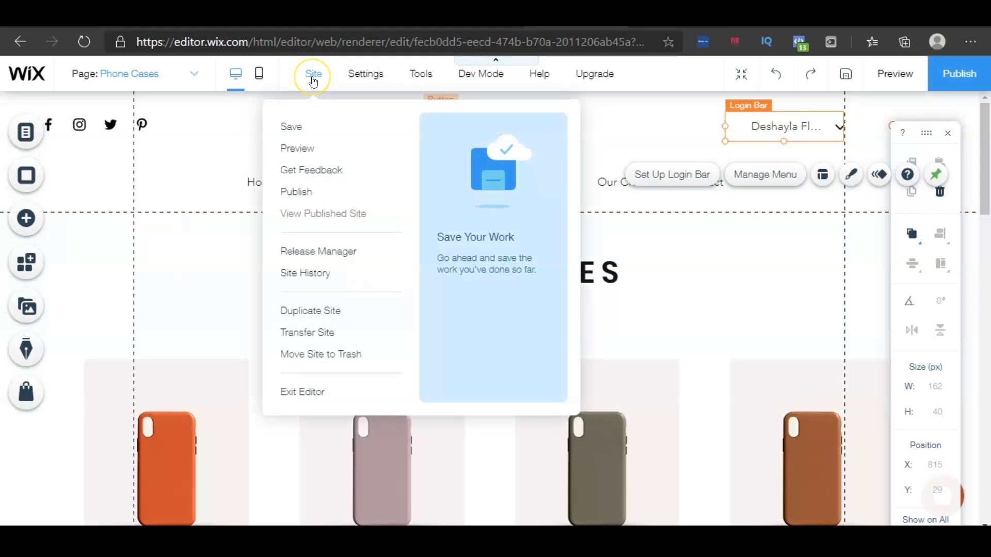
{"action": "left_click", "coordinate": [296, 133]}
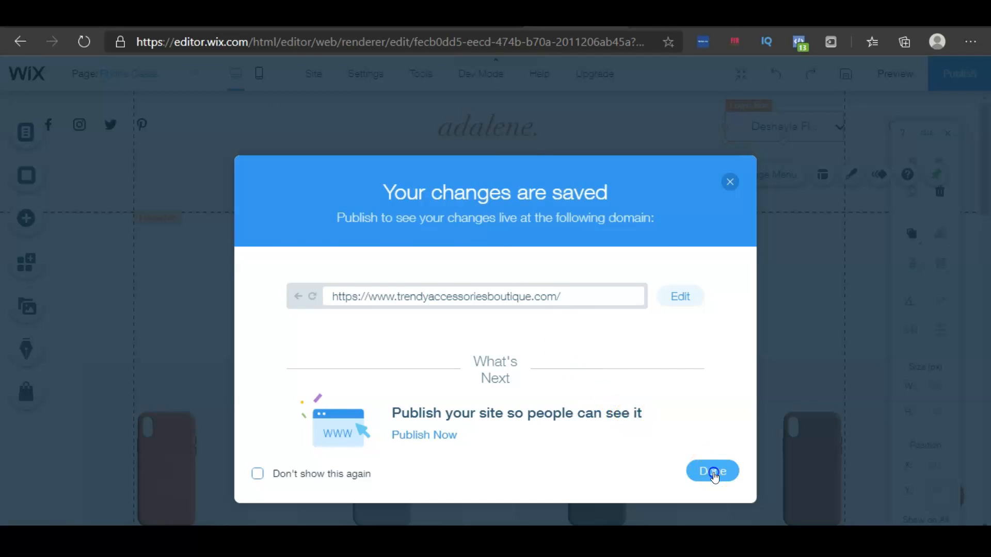
{"action": "left_click", "coordinate": [712, 471]}
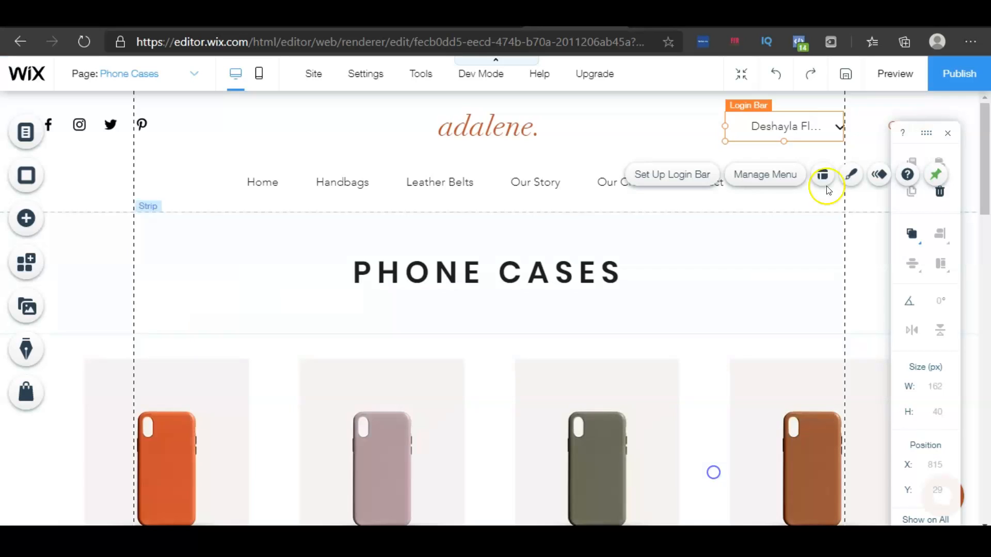
{"action": "left_click", "coordinate": [942, 82]}
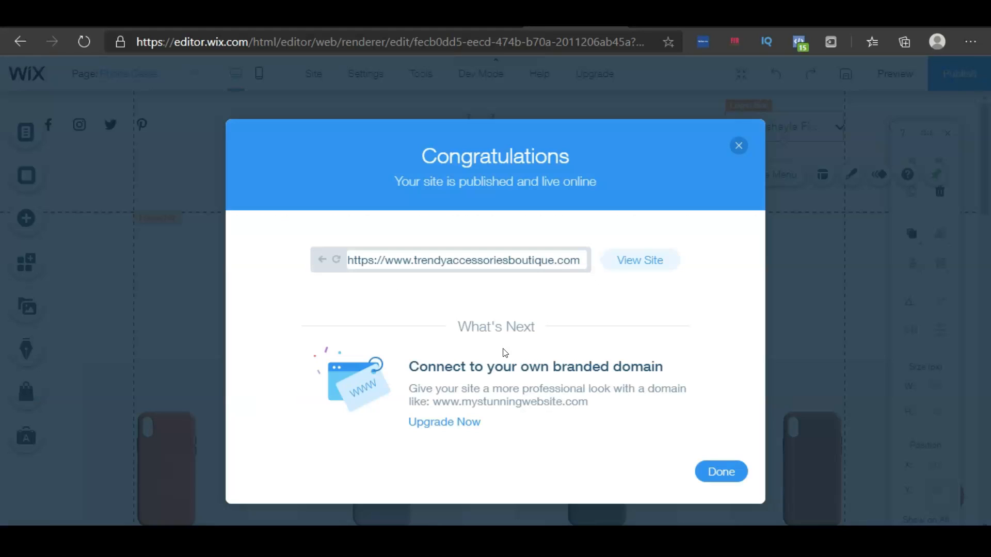
{"action": "left_click", "coordinate": [730, 473]}
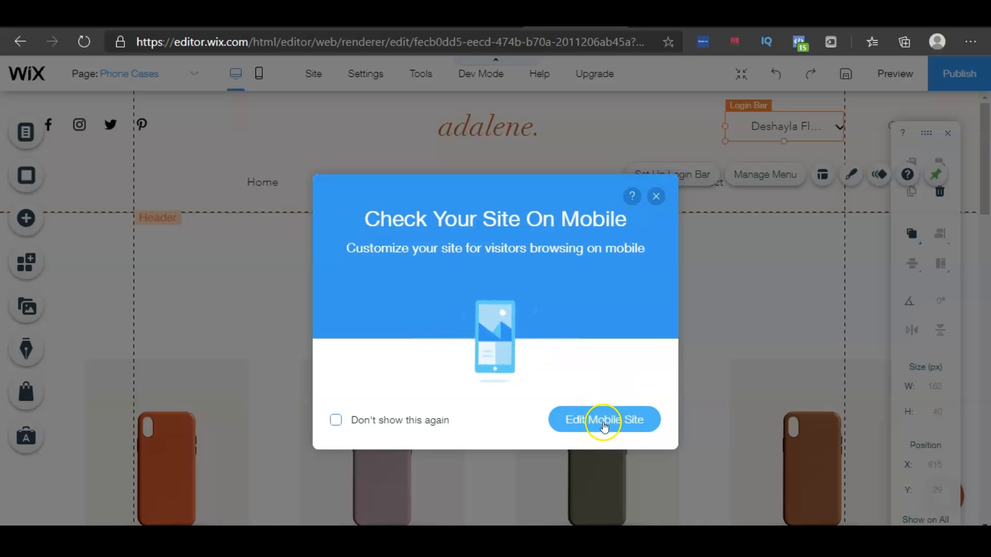
Open the mobile editor and review the Phone Cases page and the mobile tools
{"action": "left_click", "coordinate": [604, 423]}
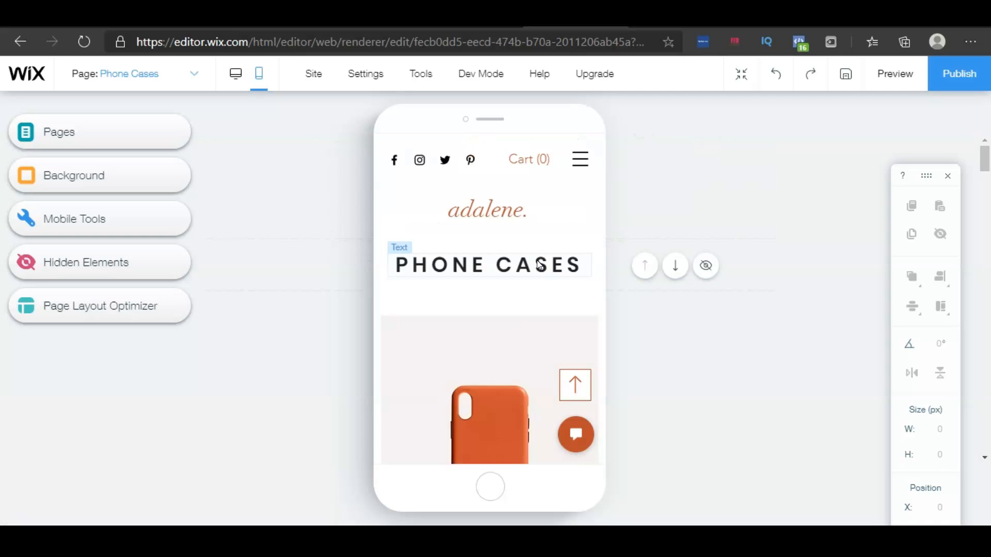
{"action": "scroll", "coordinate": [538, 271], "scroll_direction": "down", "scroll_amount": 12}
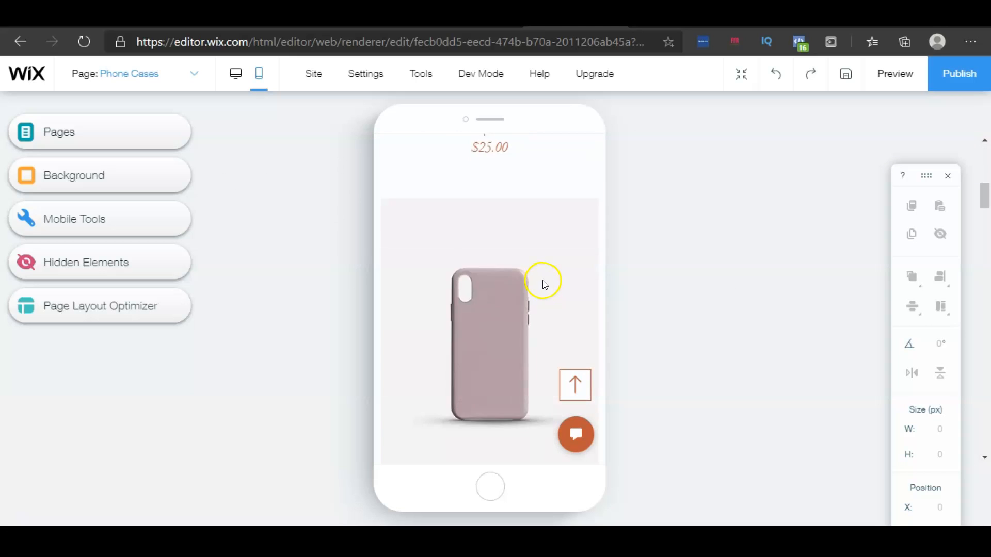
{"action": "scroll", "coordinate": [545, 286], "scroll_direction": "down", "scroll_amount": 12}
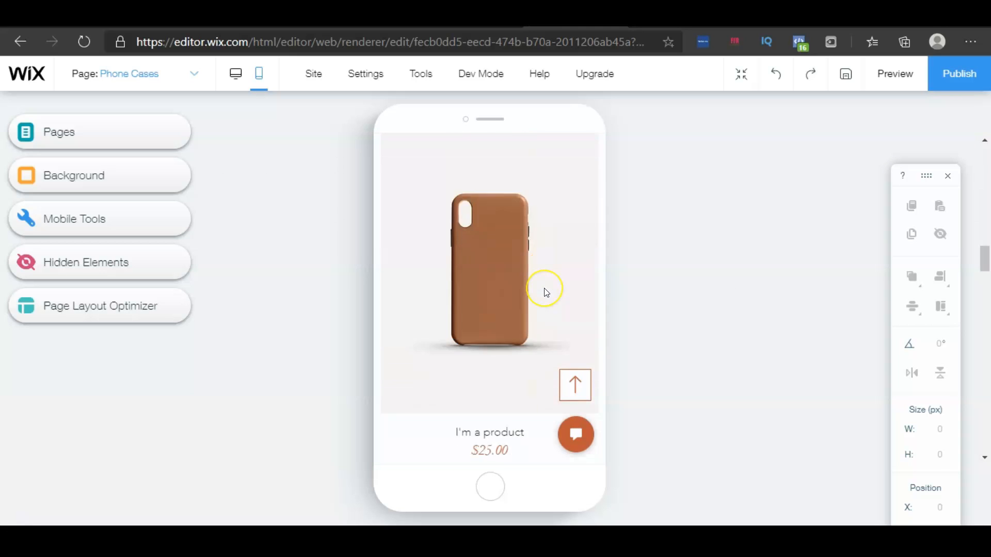
{"action": "scroll", "coordinate": [547, 293], "scroll_direction": "down", "scroll_amount": 12}
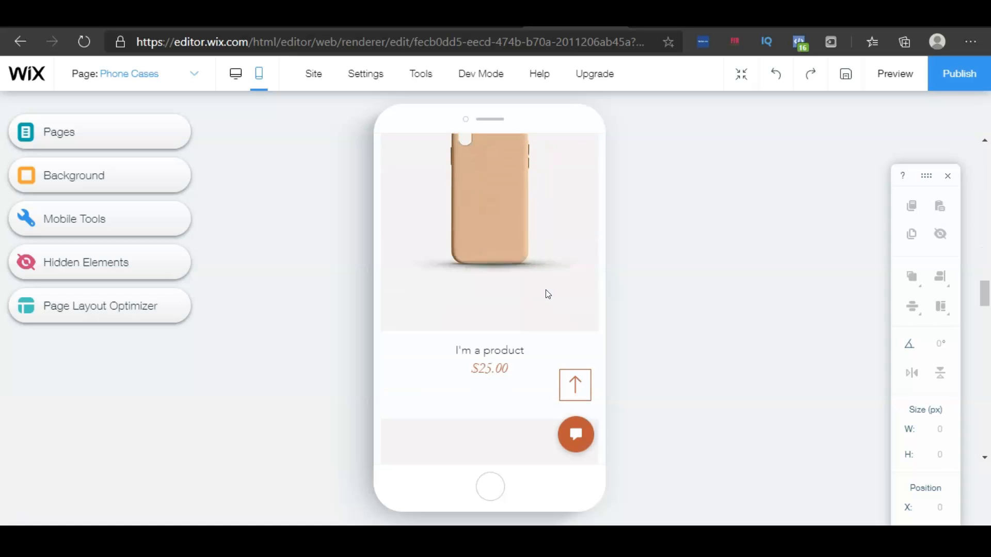
{"action": "scroll", "coordinate": [550, 300], "scroll_direction": "down", "scroll_amount": 12}
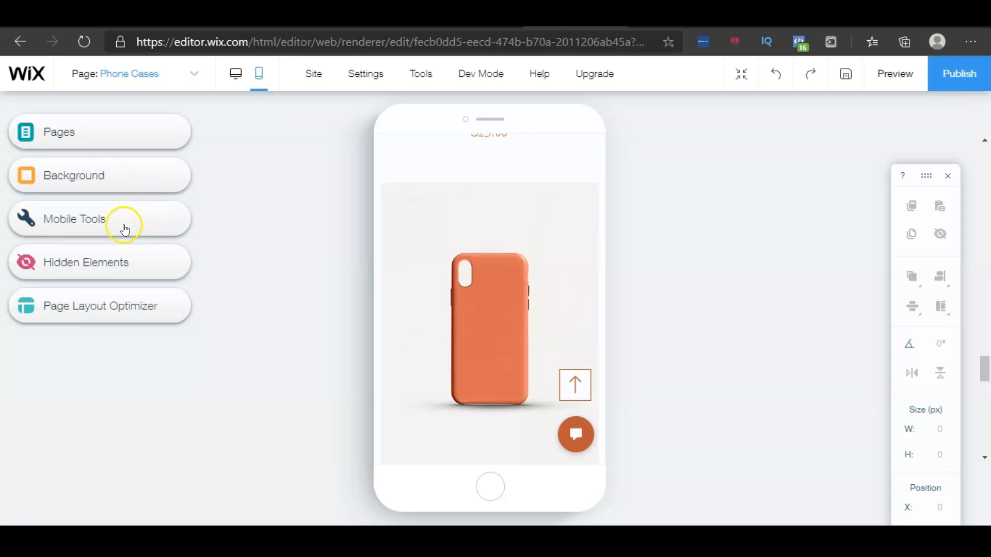
{"action": "left_click", "coordinate": [85, 217]}
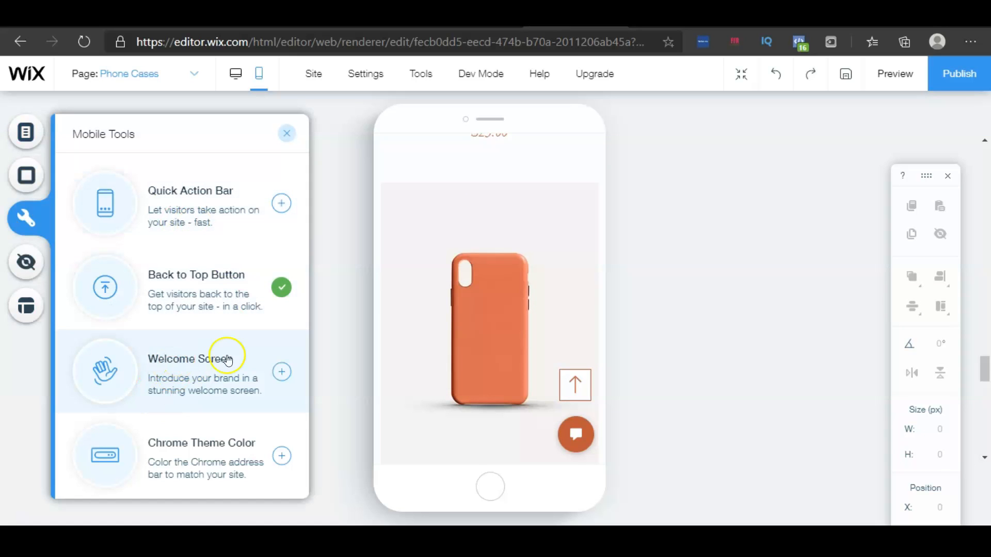
{"action": "left_click", "coordinate": [282, 133]}
Publish the site again from the mobile editor
{"action": "left_click", "coordinate": [968, 72]}
{"action": "left_click", "coordinate": [722, 473]}
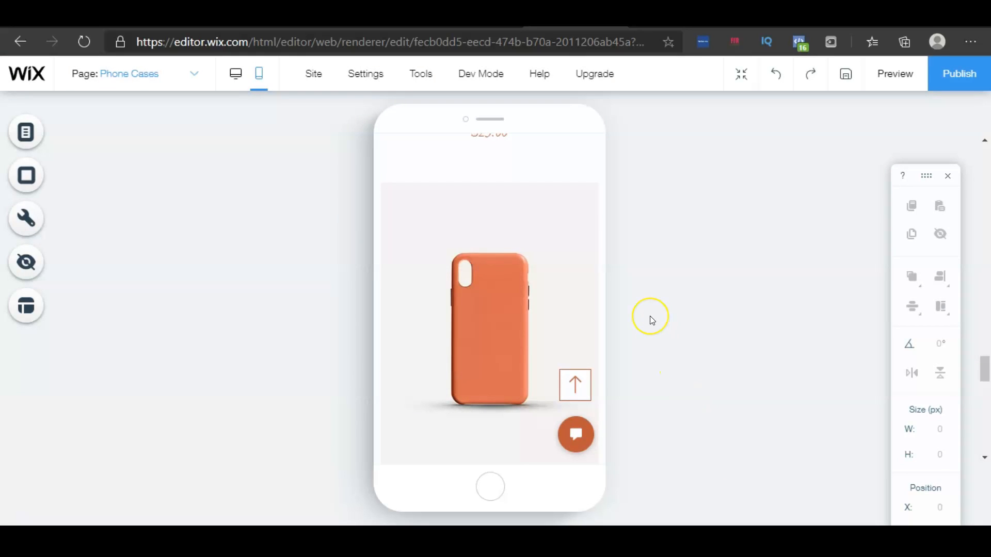
Switch back to desktop view and exit the editor, choosing to leave the site
{"action": "left_click", "coordinate": [235, 74]}
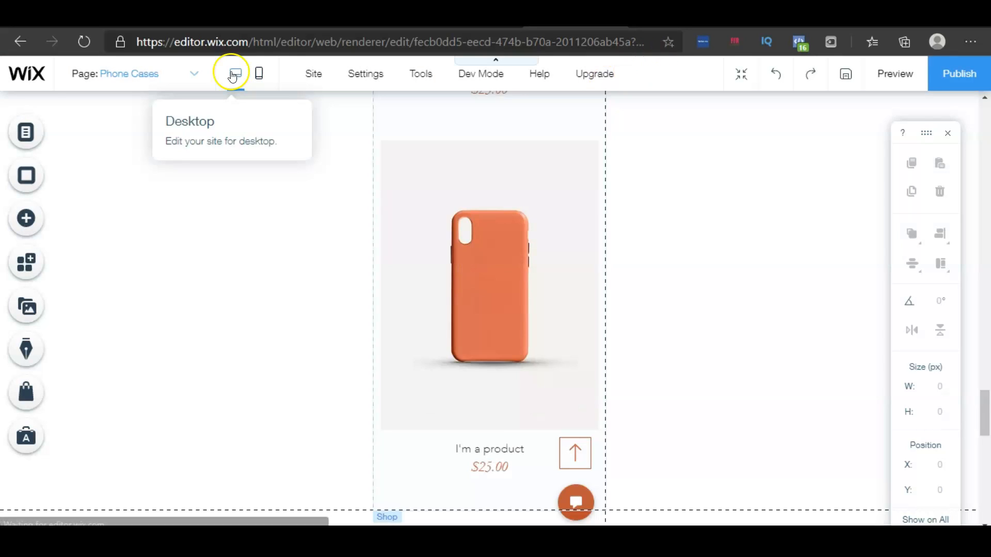
{"action": "mouse_move", "coordinate": [313, 72]}
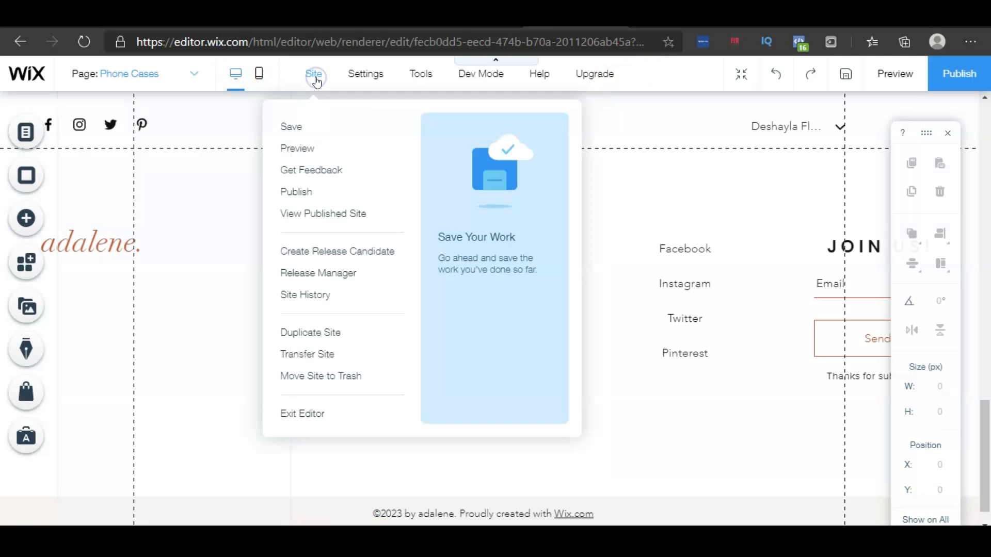
{"action": "left_click", "coordinate": [318, 415]}
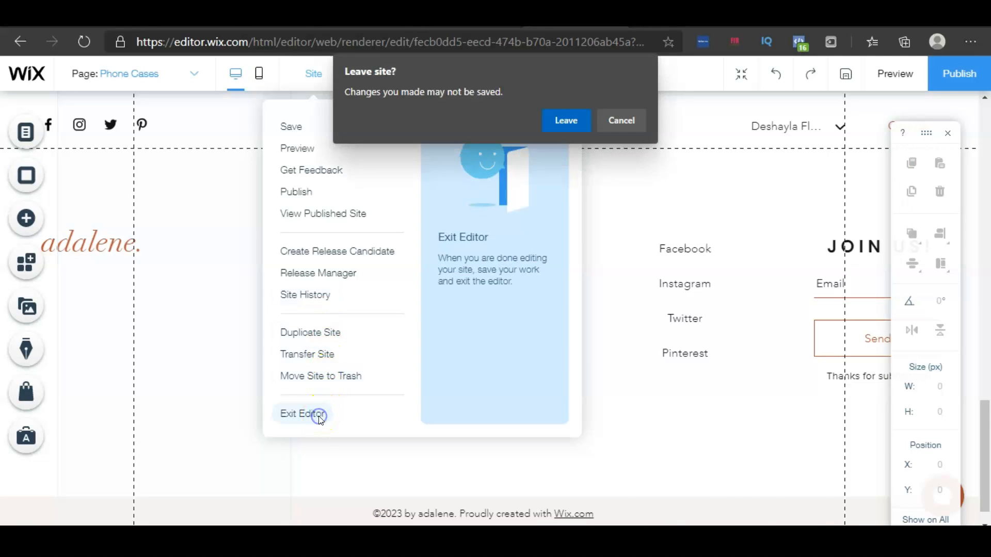
{"action": "key", "text": "Return"}
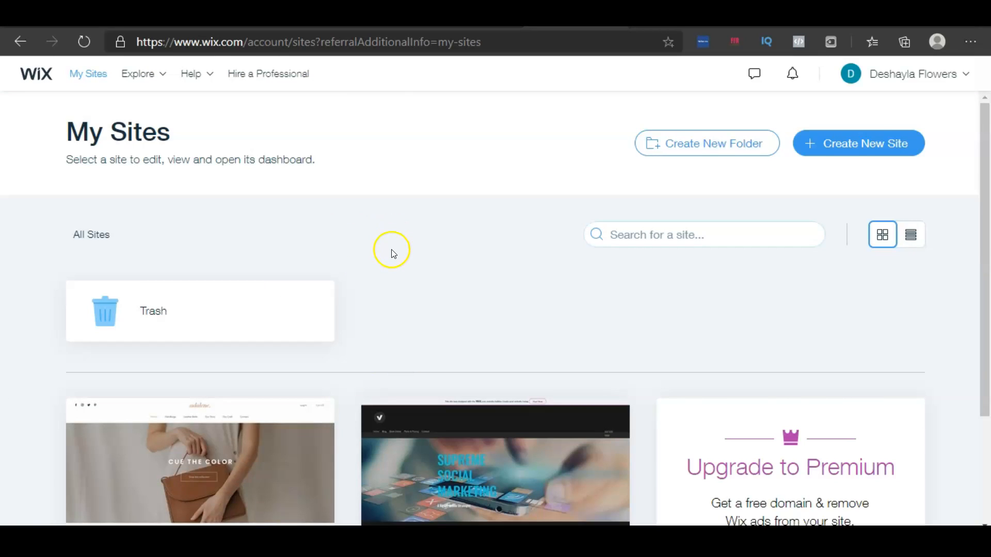
Open the live version of Mysite from its site actions in My Sites
{"action": "scroll", "coordinate": [382, 245], "scroll_direction": "down", "scroll_amount": 3}
{"action": "mouse_move", "coordinate": [171, 309]}
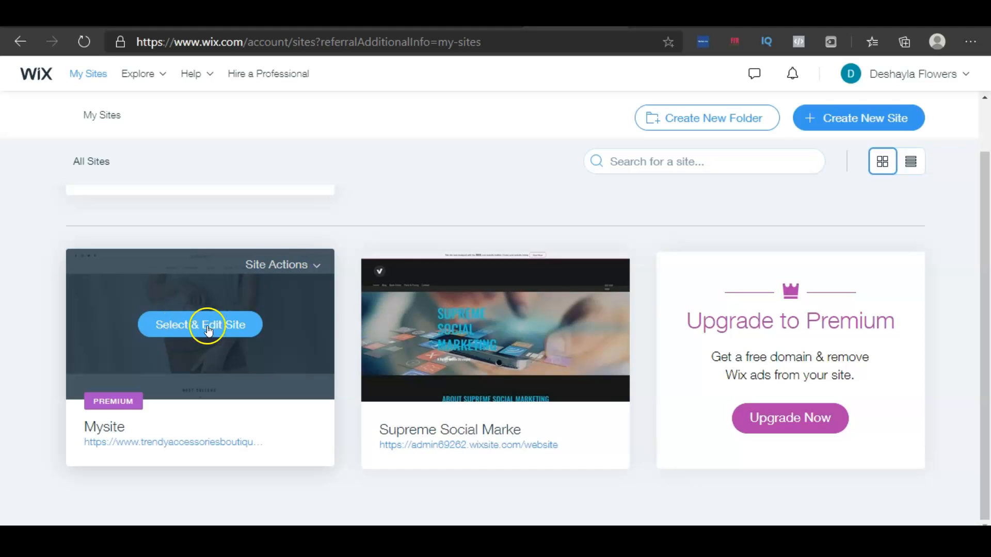
{"action": "left_click", "coordinate": [270, 268]}
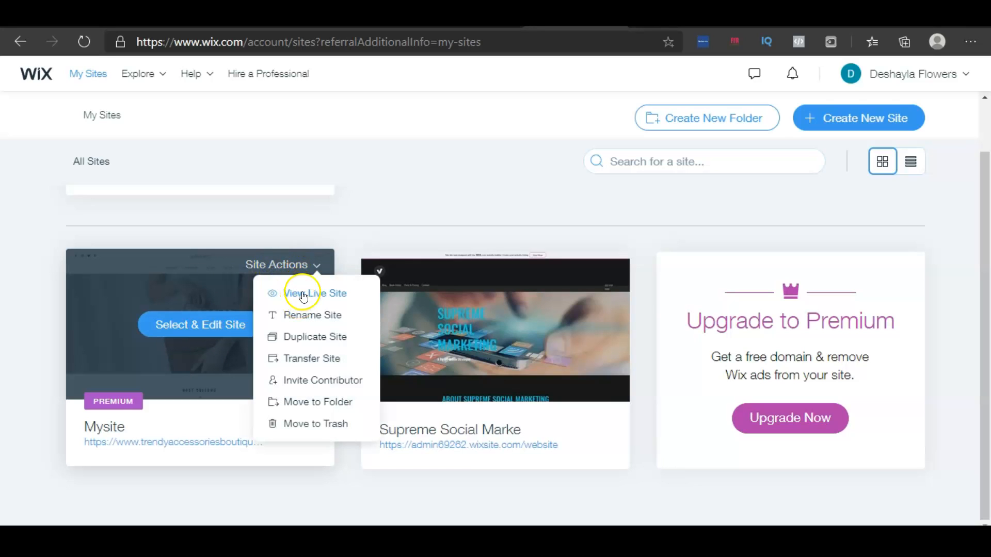
{"action": "left_click", "coordinate": [303, 294]}
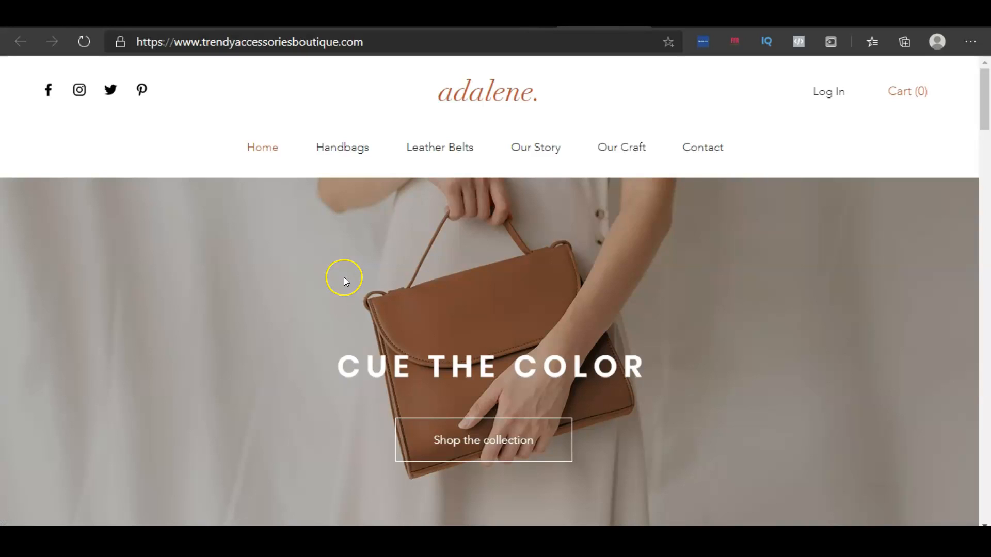
Scroll through the live site's home page and examine its web address
{"action": "scroll", "coordinate": [395, 250], "scroll_direction": "down", "scroll_amount": 5}
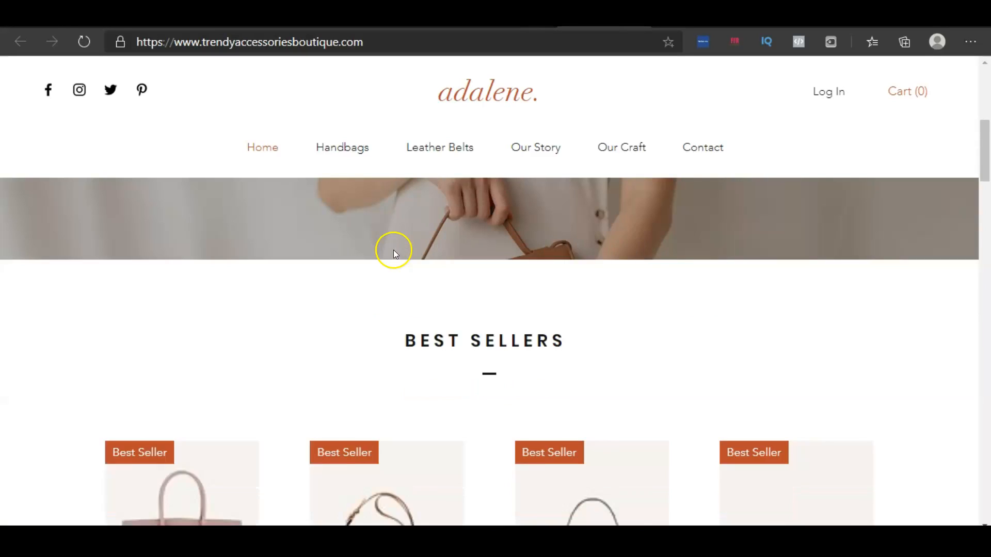
{"action": "scroll", "coordinate": [401, 252], "scroll_direction": "down", "scroll_amount": 10}
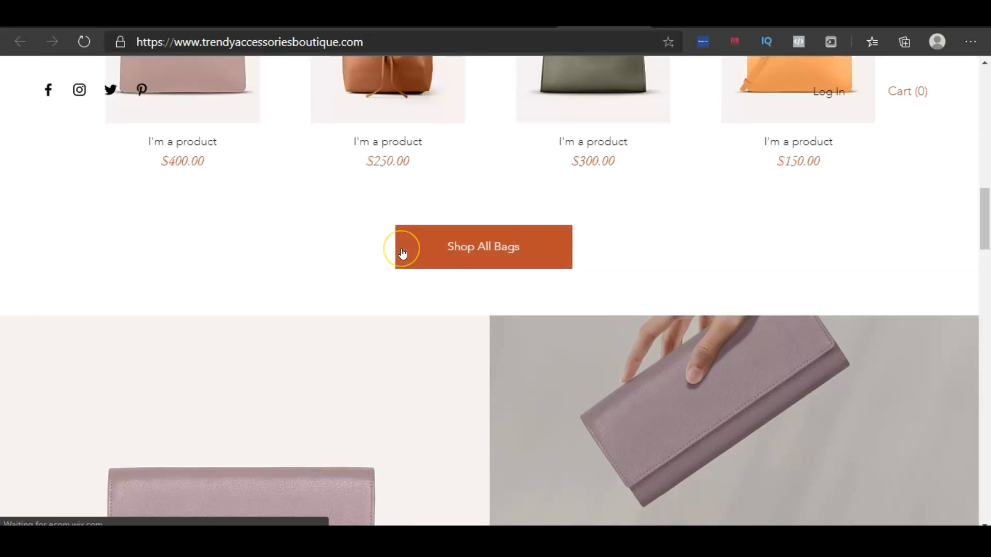
{"action": "scroll", "coordinate": [405, 253], "scroll_direction": "down", "scroll_amount": 10}
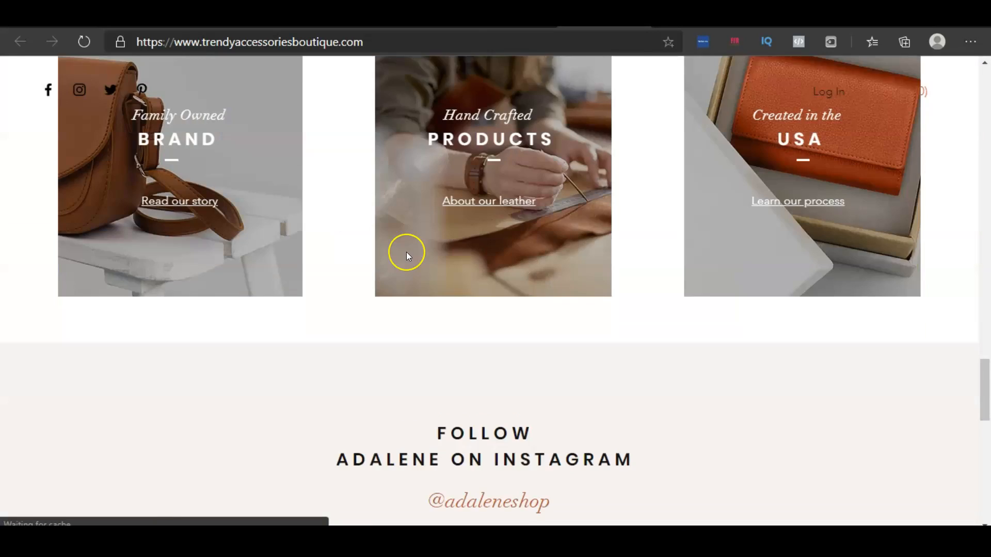
{"action": "scroll", "coordinate": [407, 252], "scroll_direction": "down", "scroll_amount": 10}
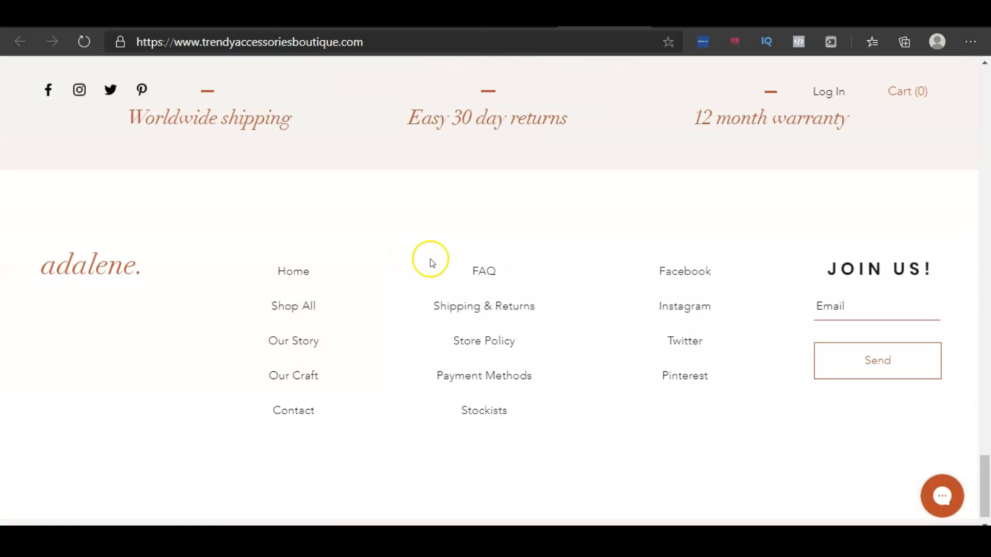
{"action": "scroll", "coordinate": [434, 266], "scroll_direction": "up", "scroll_amount": 20}
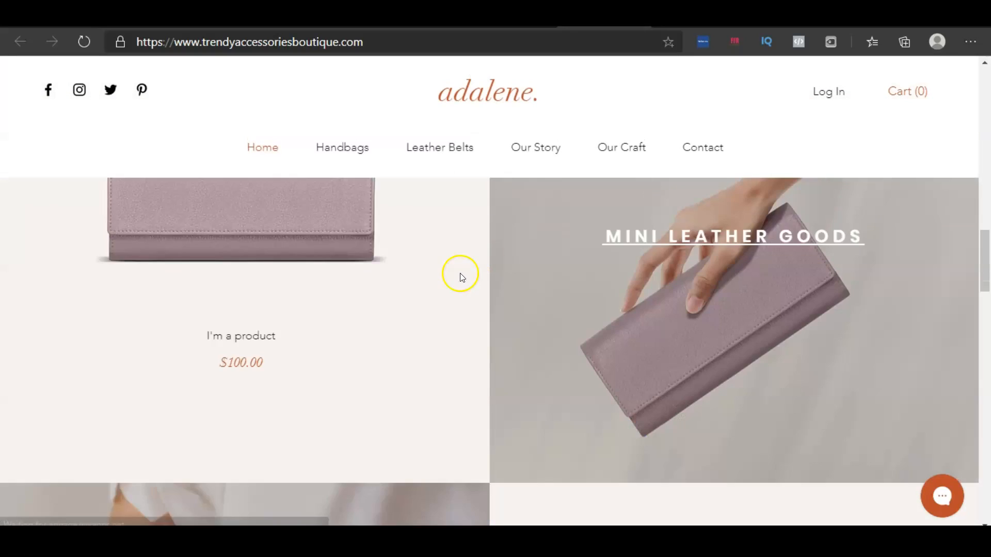
{"action": "scroll", "coordinate": [461, 286], "scroll_direction": "up", "scroll_amount": 5}
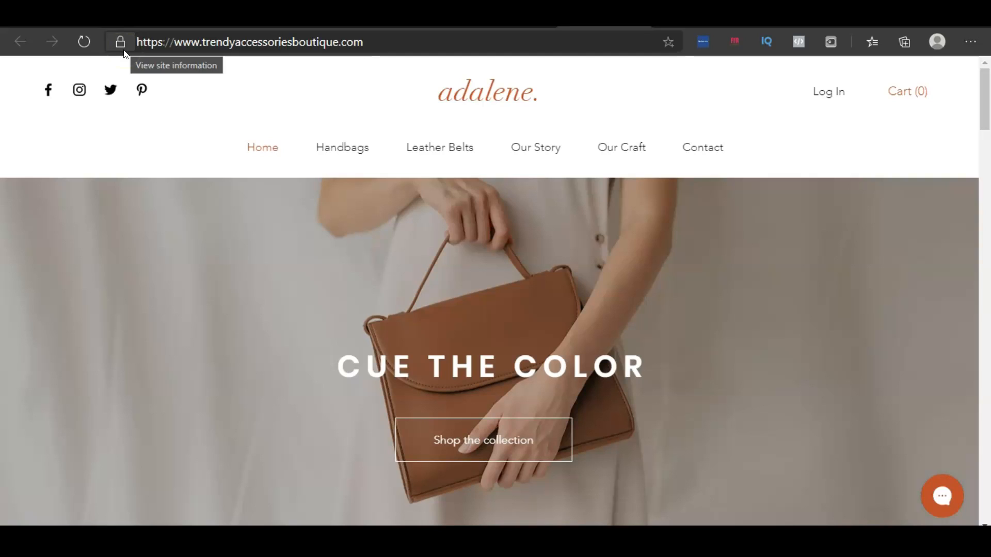
{"action": "left_click_drag", "start_coordinate": [370, 44], "coordinate": [141, 65]}
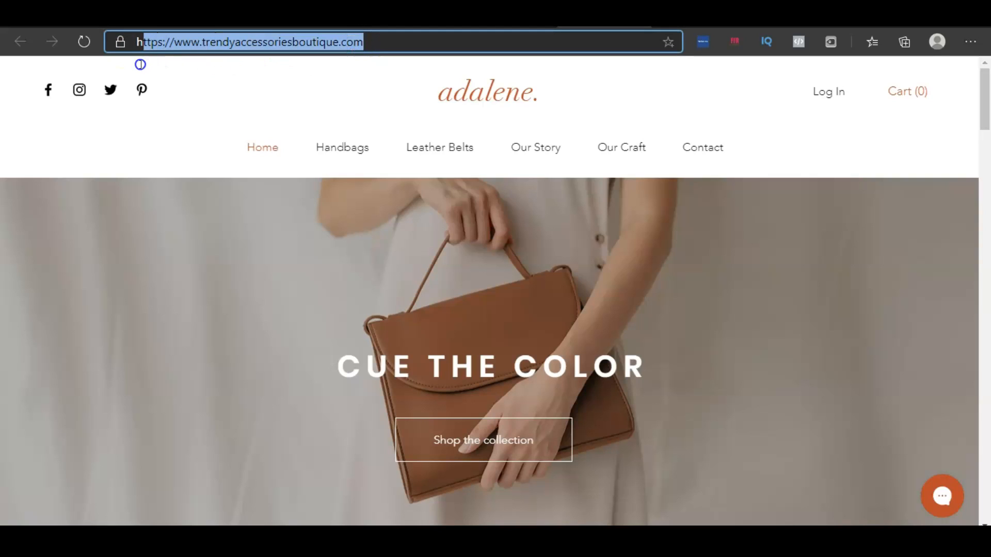
{"action": "left_click", "coordinate": [275, 86]}
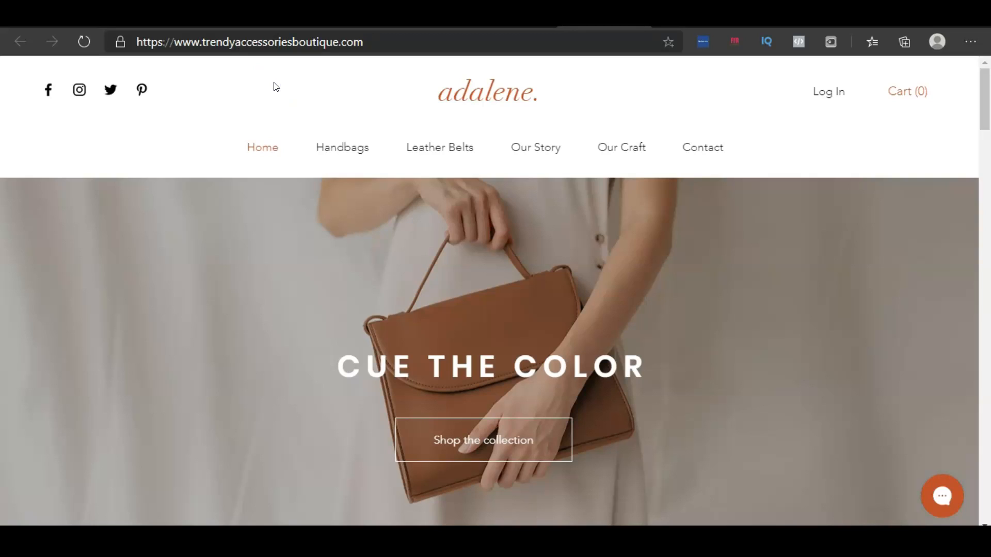
{"action": "left_click_drag", "start_coordinate": [376, 46], "coordinate": [129, 70]}
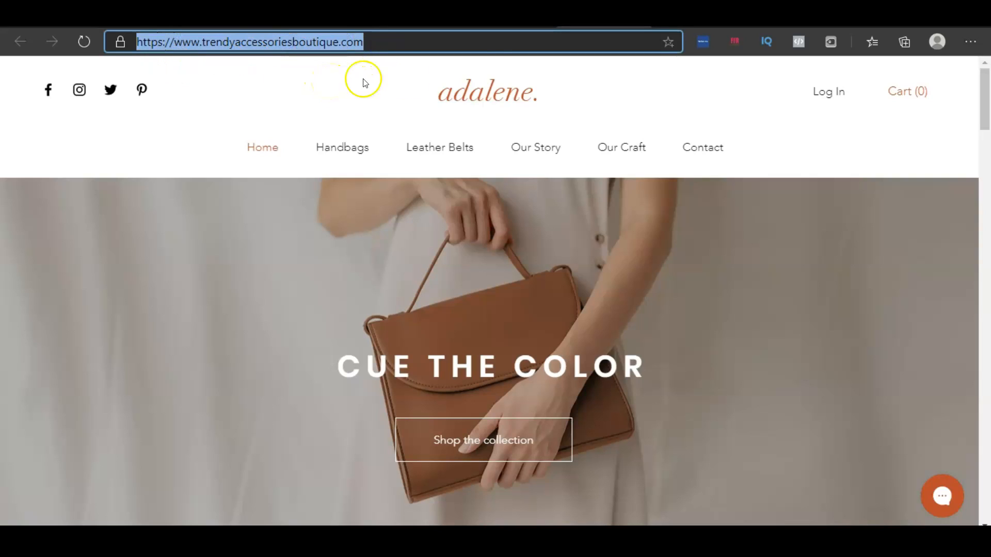
Return to My Sites and open the Mysite dashboard
{"action": "left_click", "coordinate": [511, 15]}
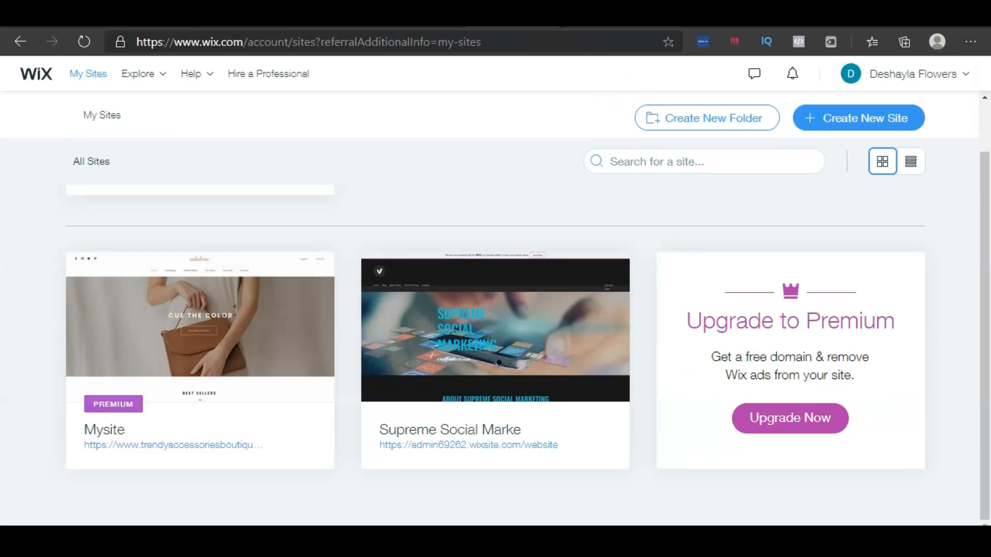
{"action": "left_click", "coordinate": [296, 337]}
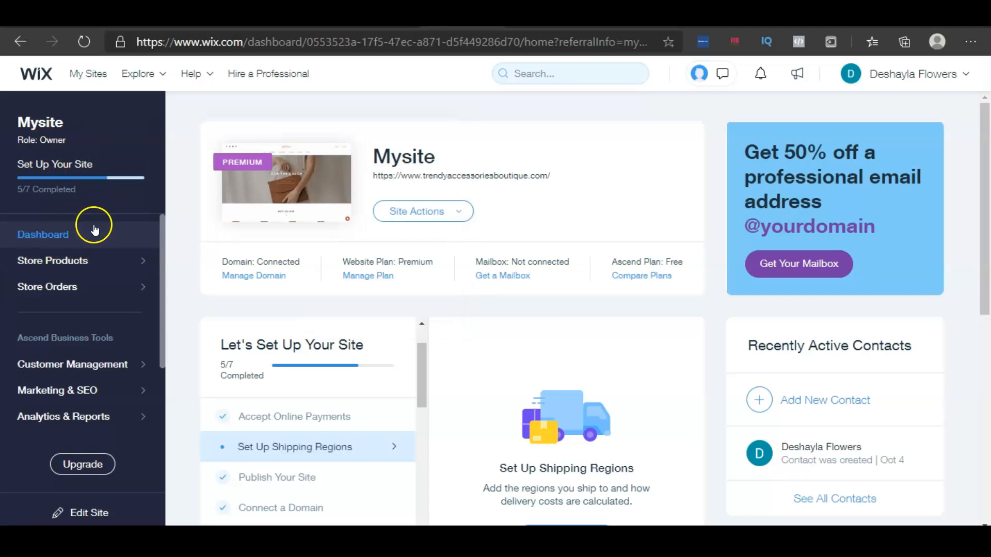
Explore the dashboard sidebar menus and review the Settings overview page
{"action": "mouse_move", "coordinate": [85, 259]}
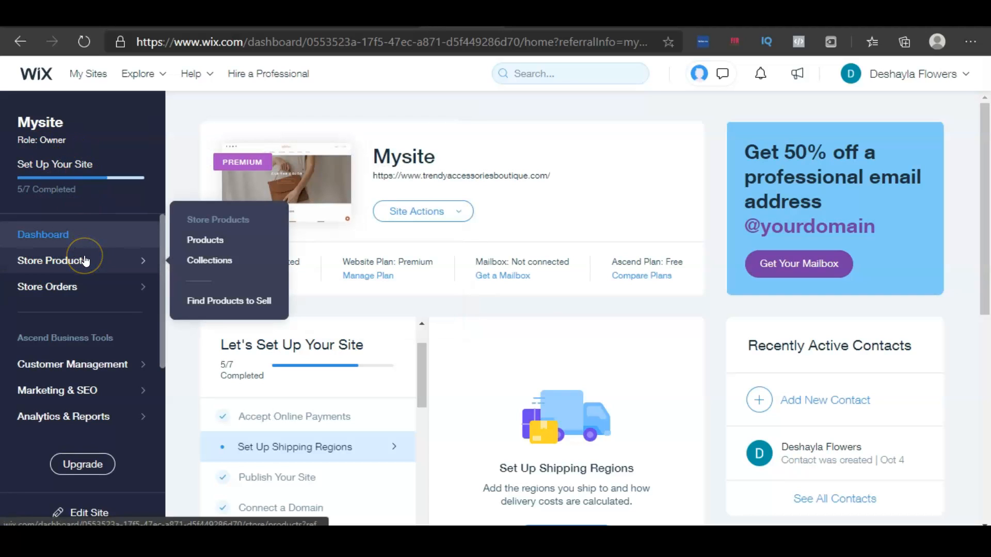
{"action": "mouse_move", "coordinate": [72, 290]}
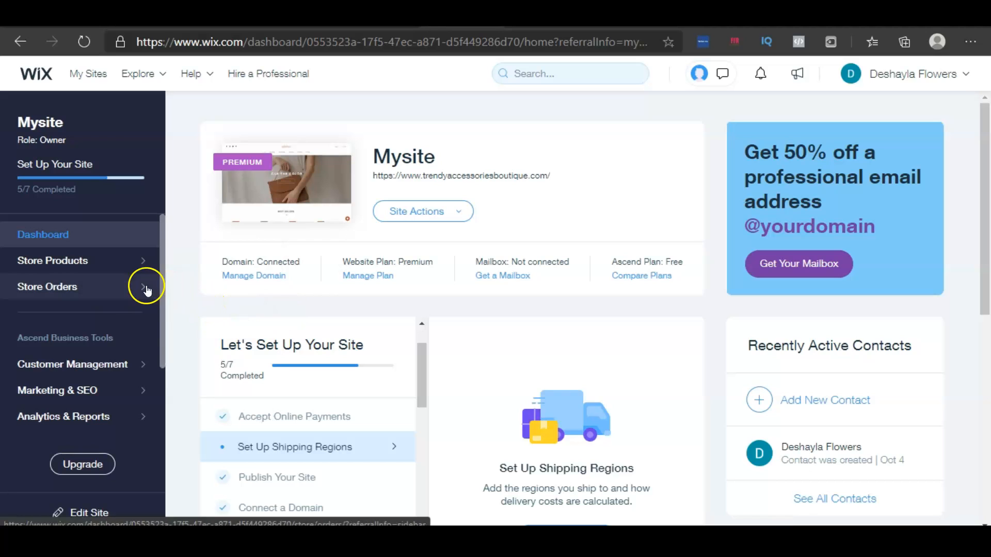
{"action": "scroll", "coordinate": [108, 328], "scroll_direction": "down", "scroll_amount": 2}
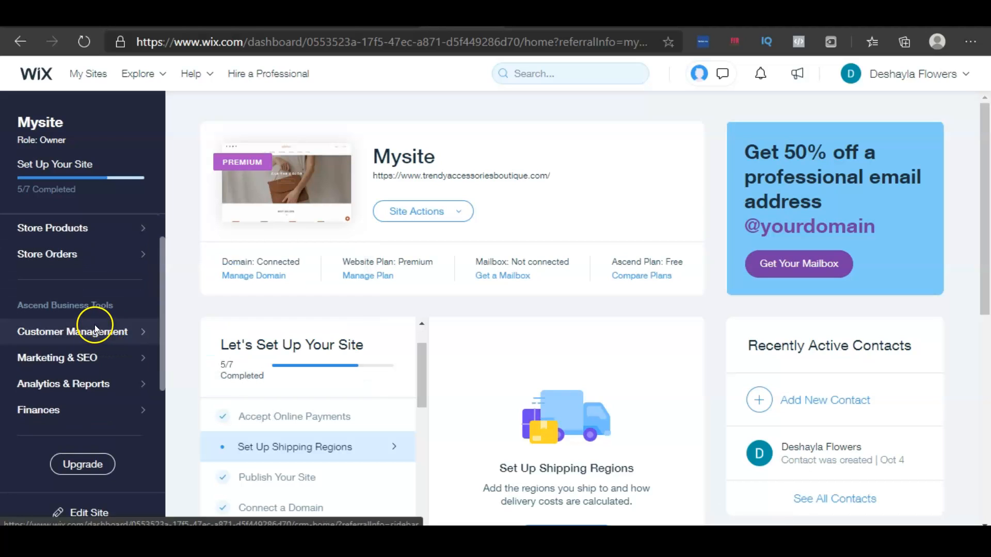
{"action": "scroll", "coordinate": [88, 272], "scroll_direction": "down", "scroll_amount": 1}
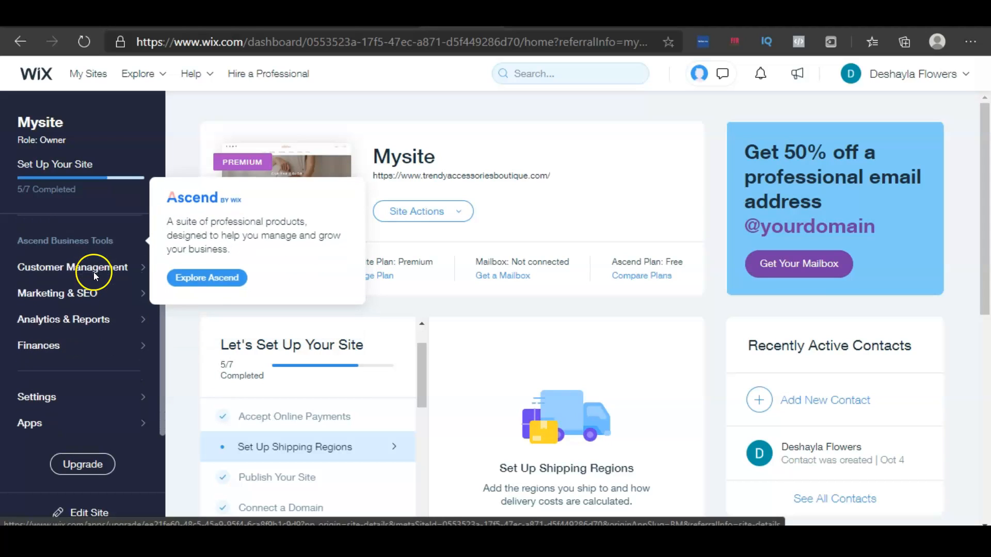
{"action": "mouse_move", "coordinate": [112, 278]}
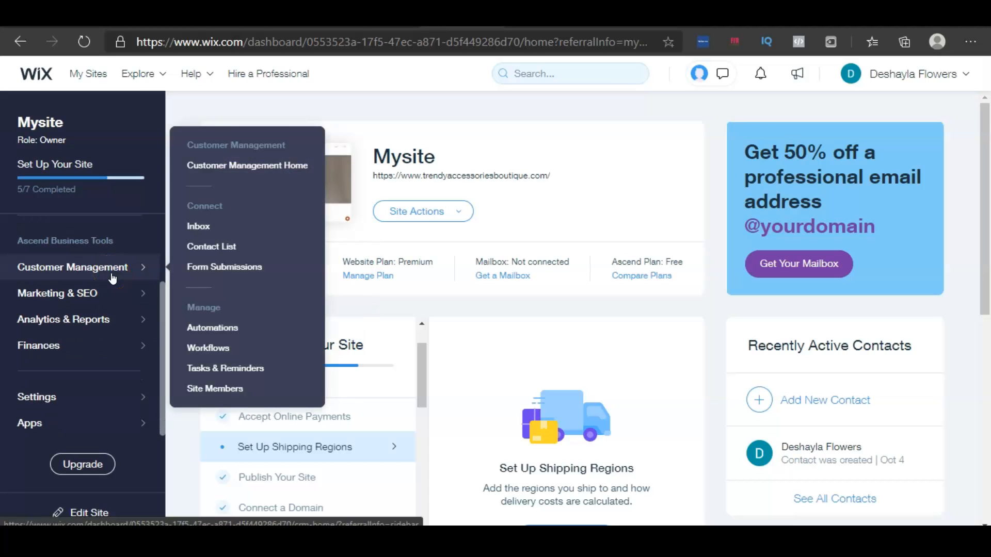
{"action": "left_click", "coordinate": [93, 292]}
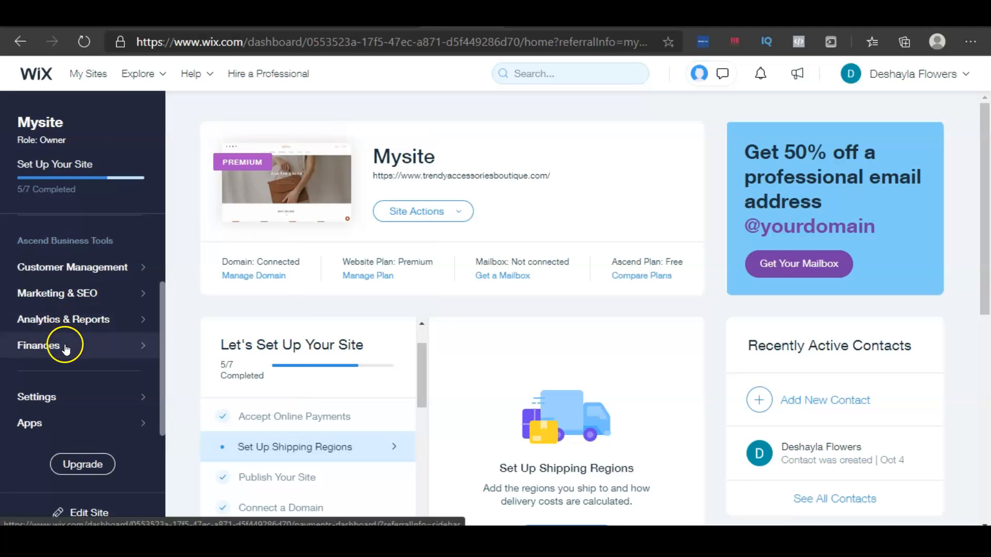
{"action": "mouse_move", "coordinate": [65, 350]}
{"action": "left_click", "coordinate": [100, 400]}
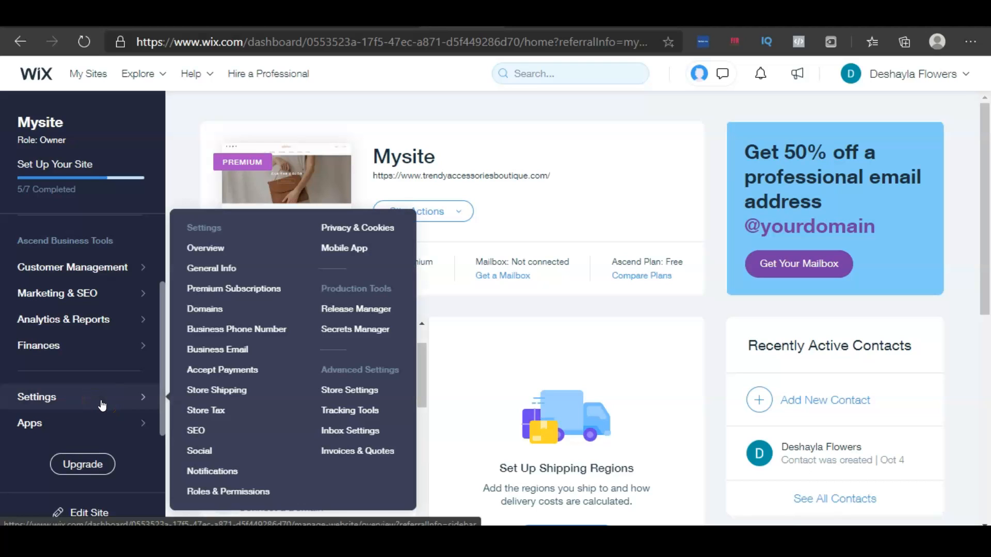
{"action": "left_click", "coordinate": [102, 405]}
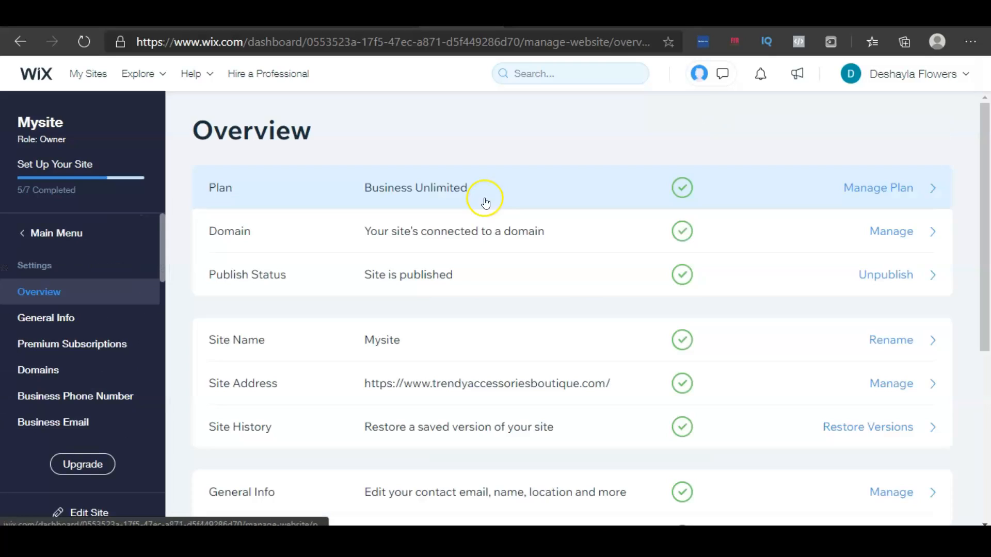
{"action": "scroll", "coordinate": [516, 207], "scroll_direction": "down", "scroll_amount": 3}
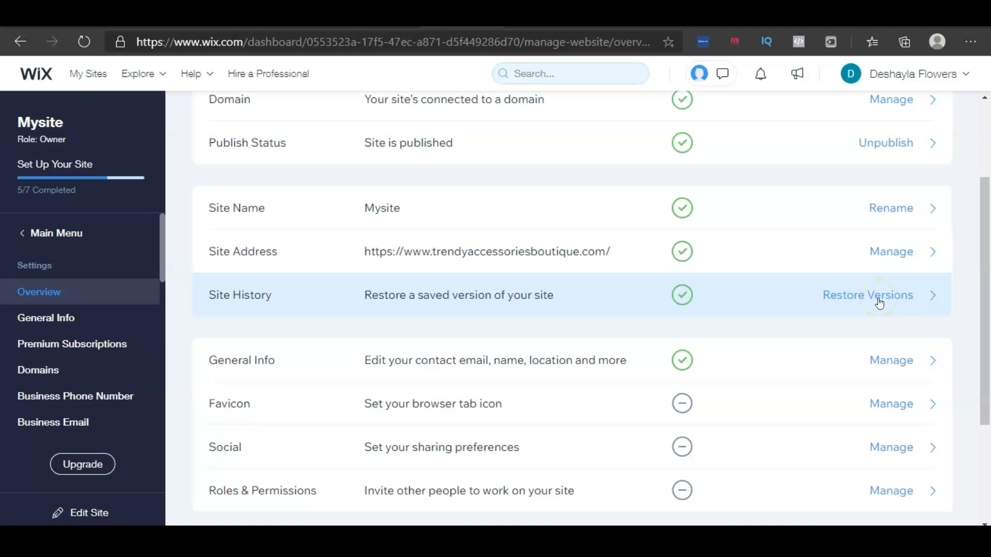
{"action": "scroll", "coordinate": [819, 291], "scroll_direction": "down", "scroll_amount": 3}
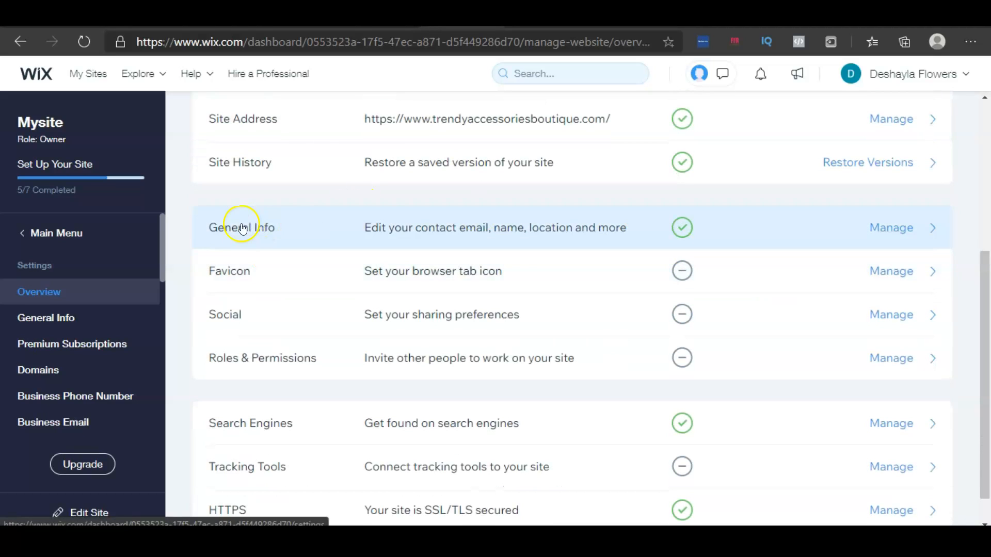
{"action": "scroll", "coordinate": [448, 236], "scroll_direction": "down", "scroll_amount": 1}
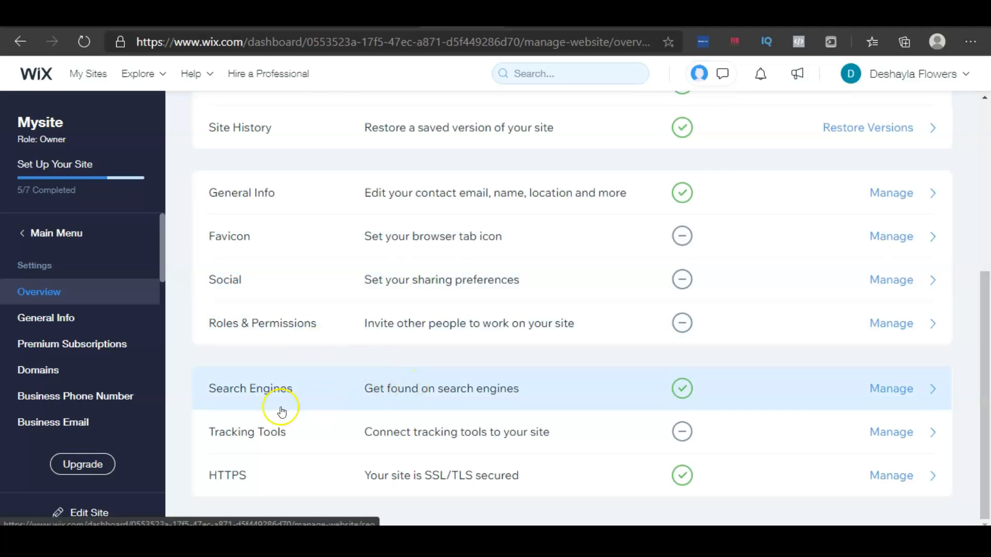
{"action": "scroll", "coordinate": [103, 382], "scroll_direction": "down", "scroll_amount": 3}
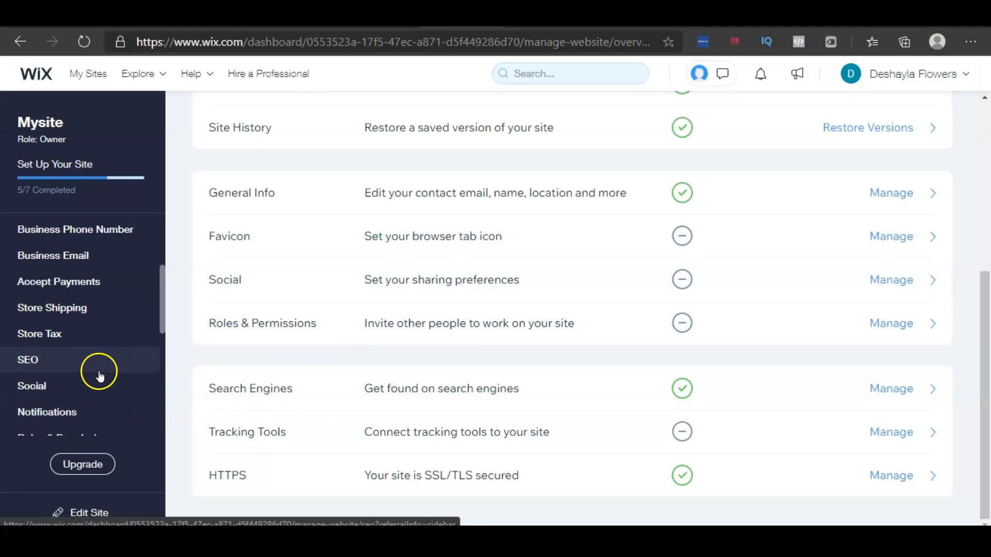
Open the Accept Payments settings and review the connected and unconnected payment methods
{"action": "left_click", "coordinate": [67, 287]}
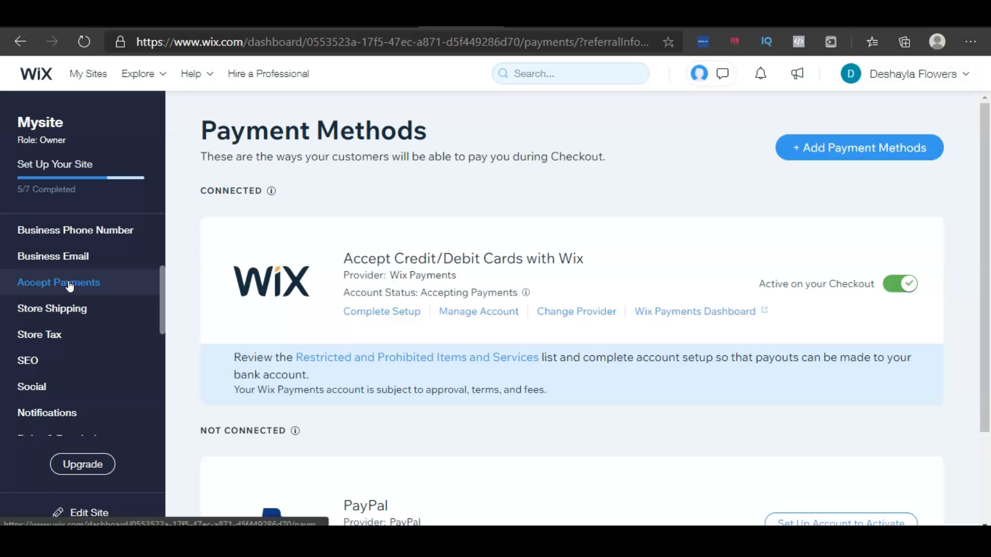
{"action": "scroll", "coordinate": [571, 243], "scroll_direction": "down", "scroll_amount": 2}
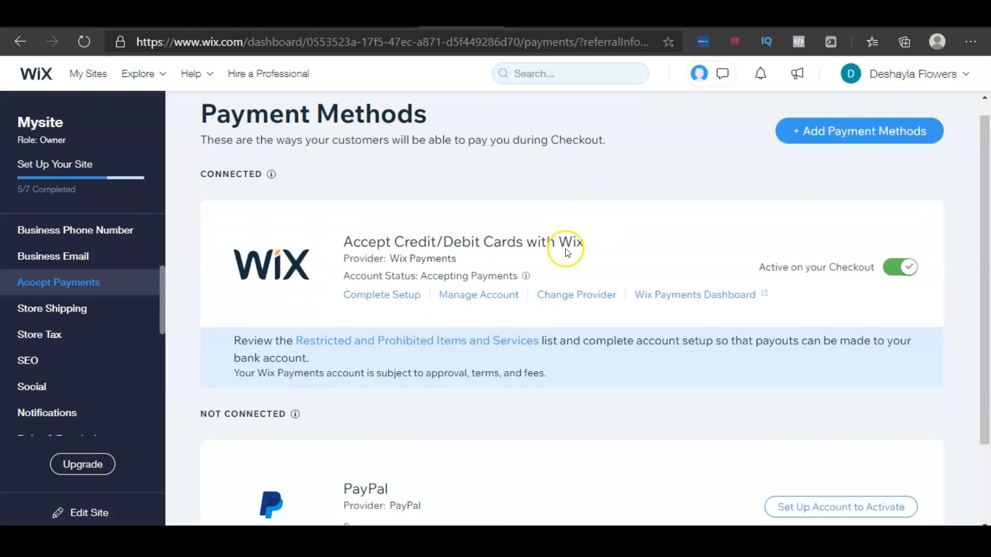
{"action": "scroll", "coordinate": [62, 325], "scroll_direction": "down", "scroll_amount": 5}
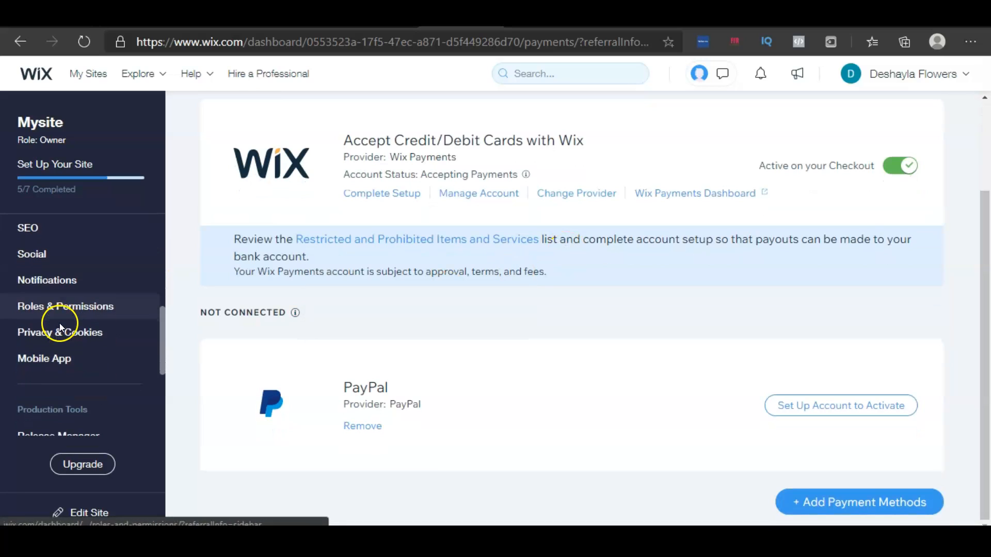
{"action": "scroll", "coordinate": [66, 326], "scroll_direction": "down", "scroll_amount": 2}
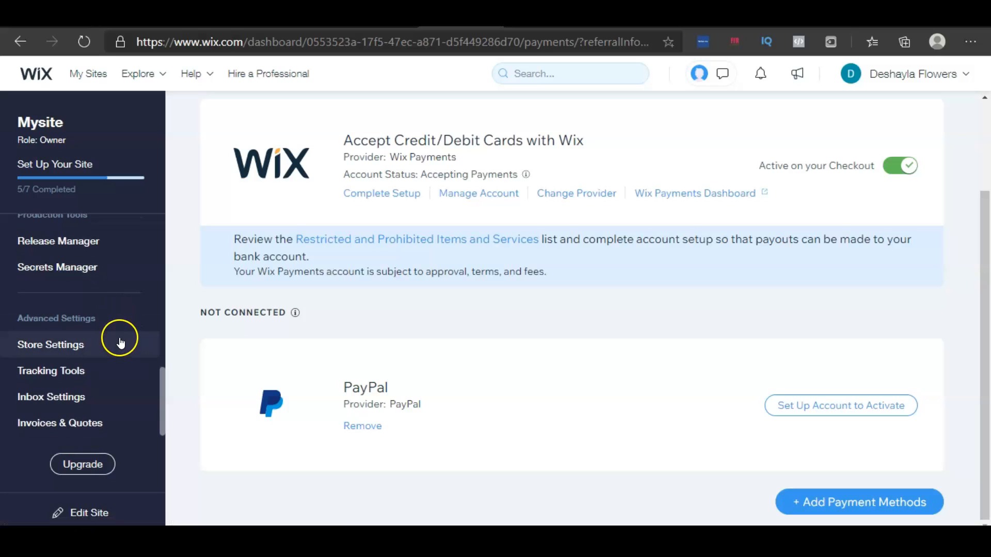
Return to the dashboard's main menu and open the shipping regions setup from the site setup checklist
{"action": "left_click", "coordinate": [119, 345]}
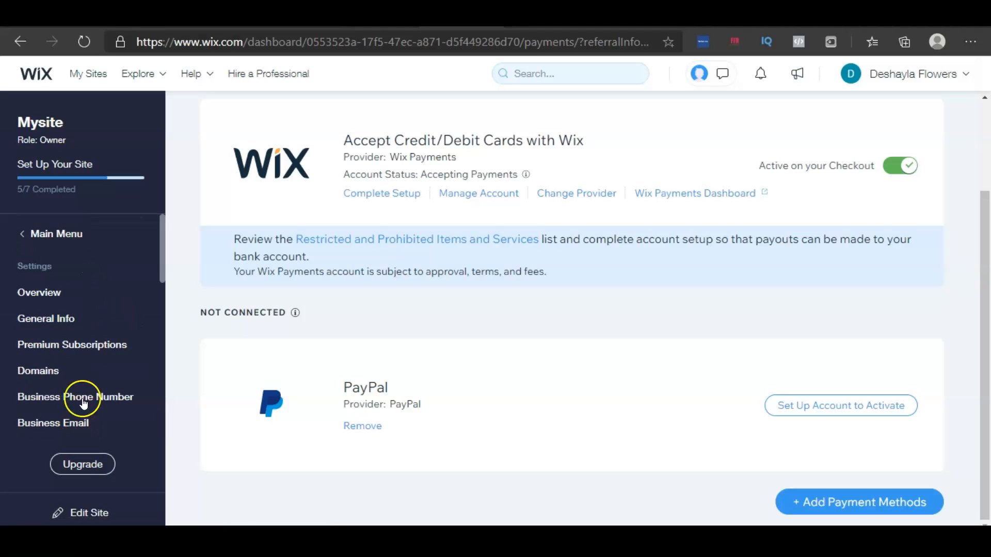
{"action": "left_click", "coordinate": [66, 236]}
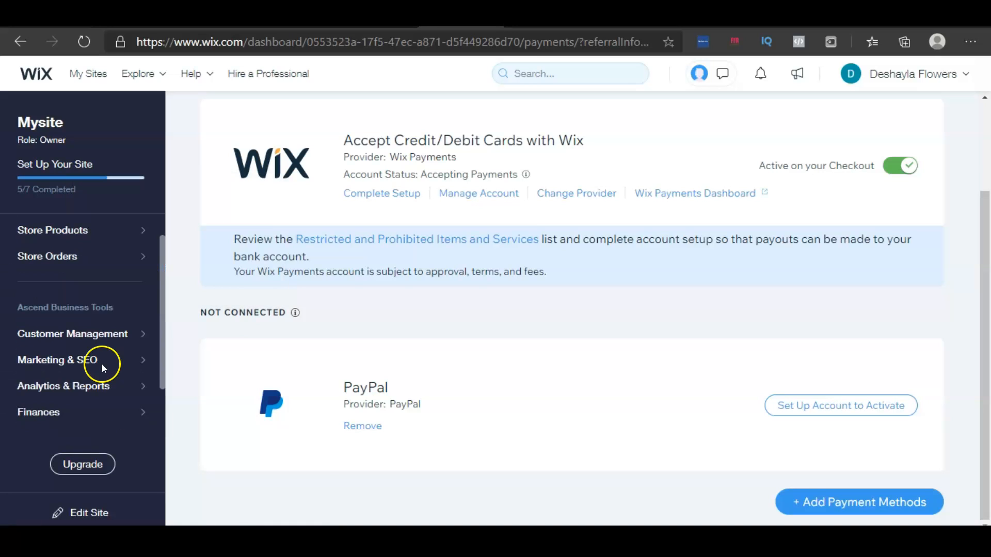
{"action": "scroll", "coordinate": [77, 367], "scroll_direction": "up", "scroll_amount": 2}
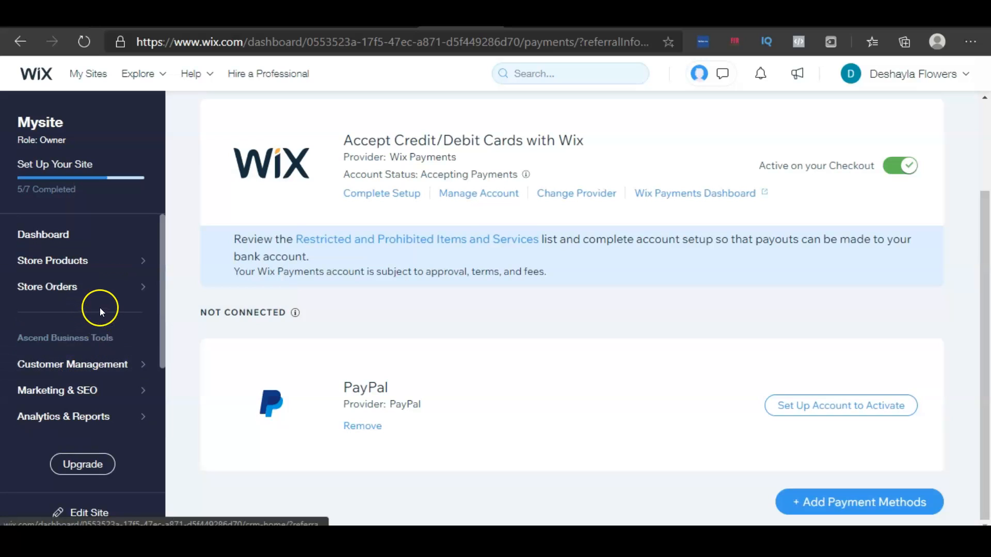
{"action": "mouse_move", "coordinate": [45, 166]}
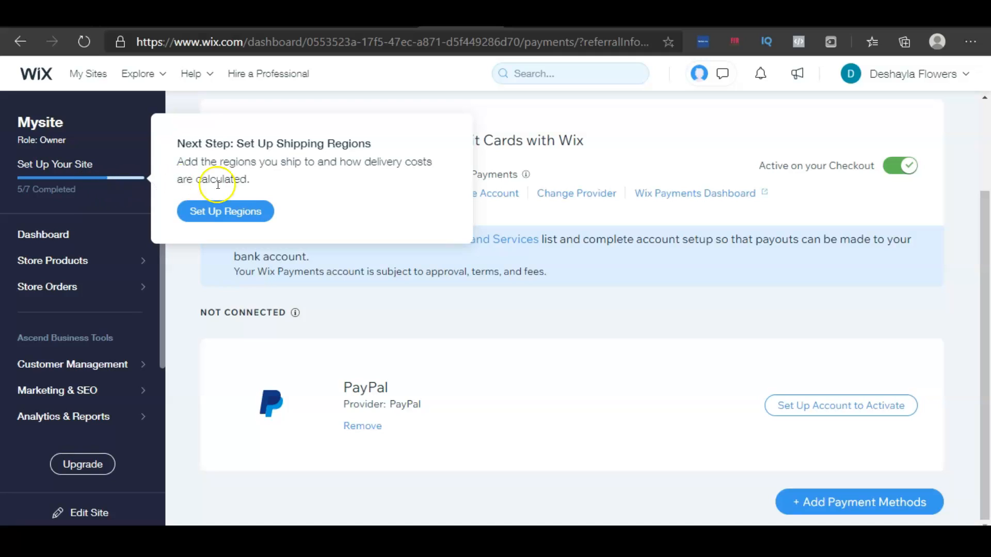
{"action": "left_click", "coordinate": [231, 220]}
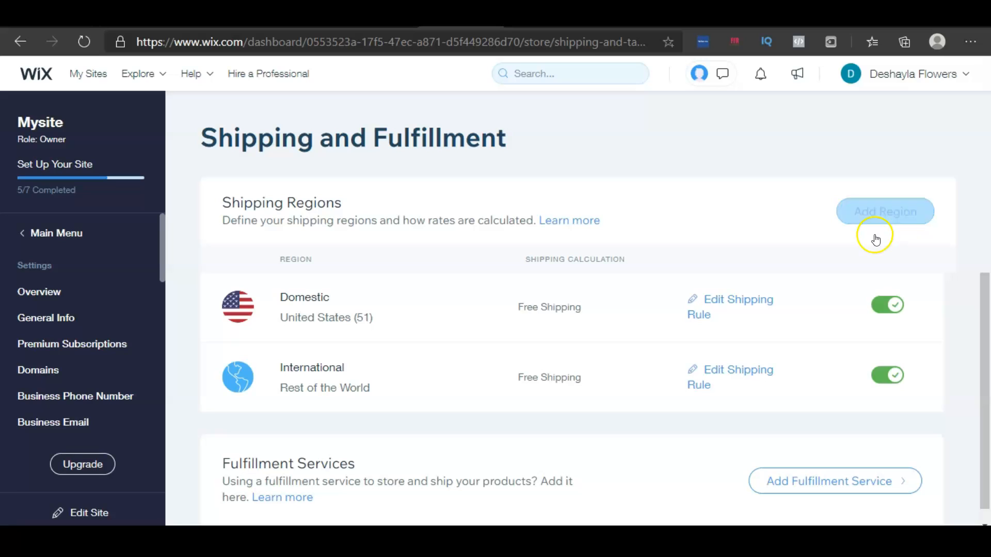
Open the Domestic region's shipping rule and review its shipping calculation, delivery option and advanced settings
{"action": "scroll", "coordinate": [670, 351], "scroll_direction": "down", "scroll_amount": 1}
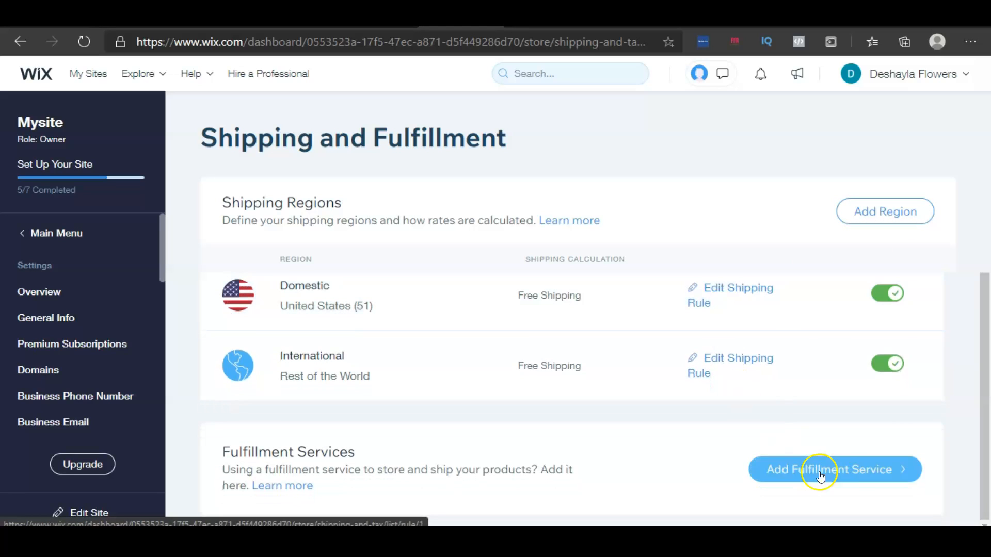
{"action": "left_click", "coordinate": [810, 479]}
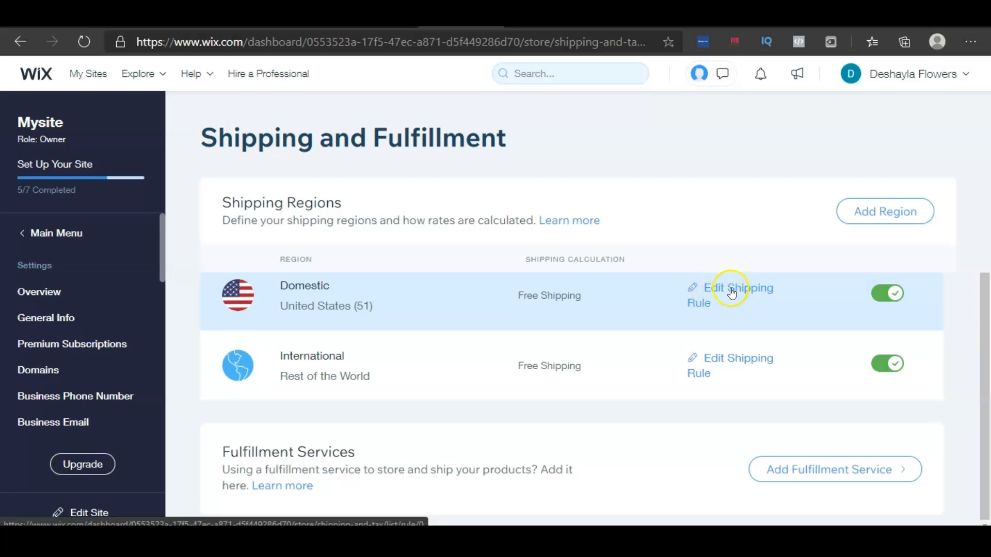
{"action": "left_click", "coordinate": [733, 292]}
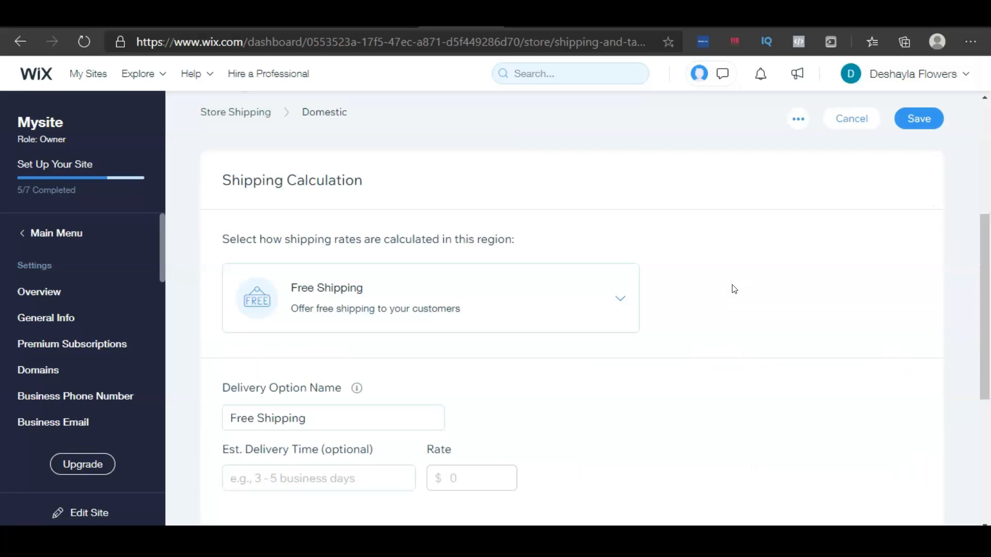
{"action": "scroll", "coordinate": [498, 255], "scroll_direction": "down", "scroll_amount": 4}
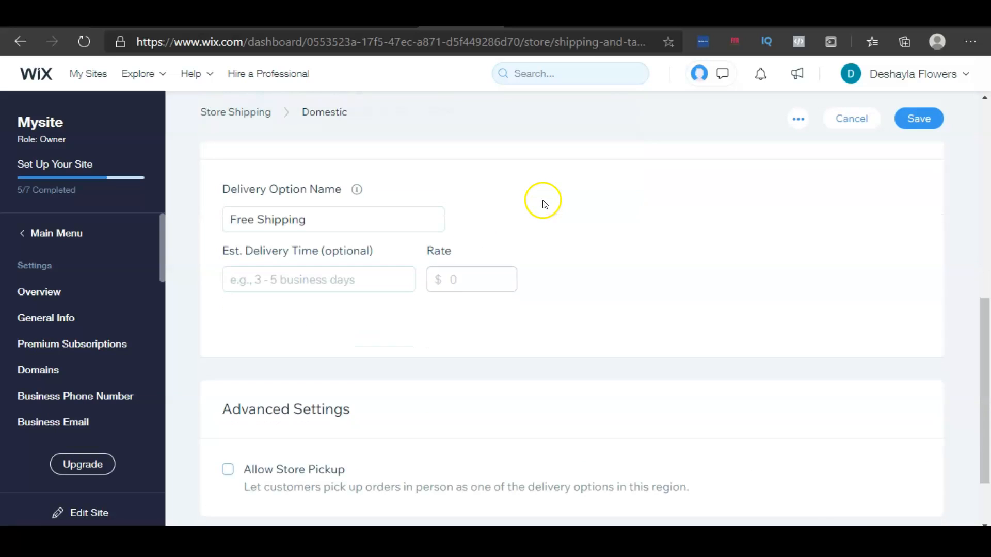
{"action": "scroll", "coordinate": [543, 204], "scroll_direction": "down", "scroll_amount": 2}
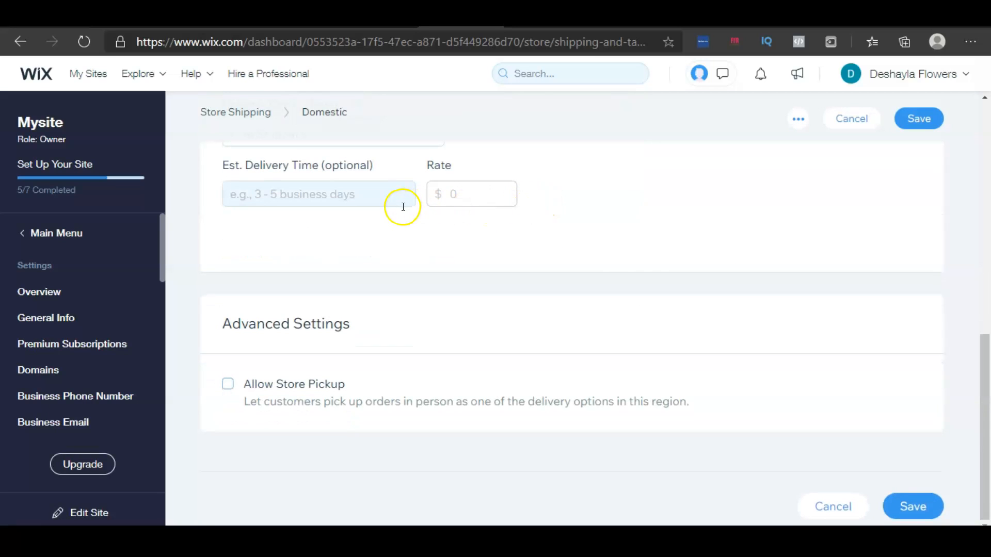
{"action": "scroll", "coordinate": [644, 265], "scroll_direction": "up", "scroll_amount": 10}
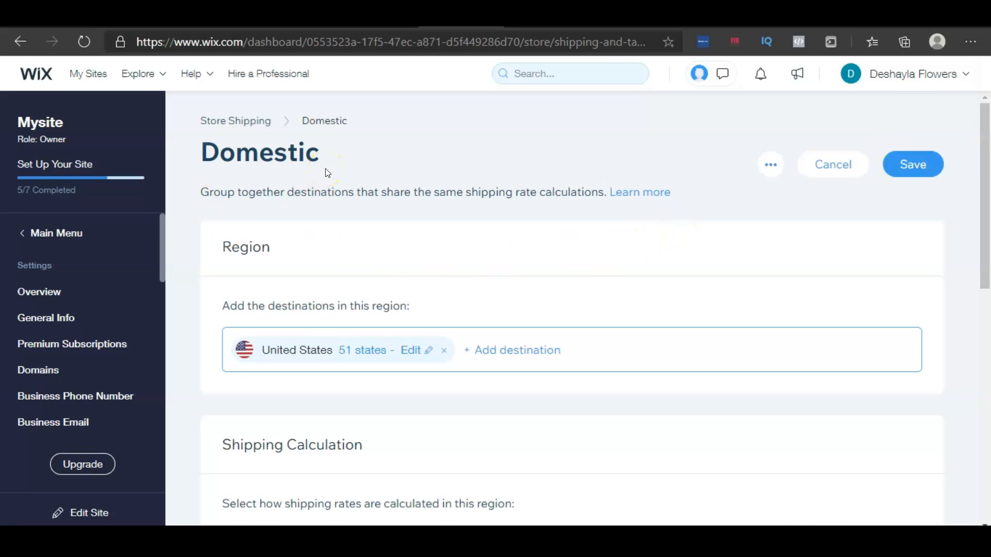
Go back to the store shipping overview without saving and open the International region's shipping rule
{"action": "left_click", "coordinate": [240, 132]}
{"action": "mouse_move", "coordinate": [80, 172]}
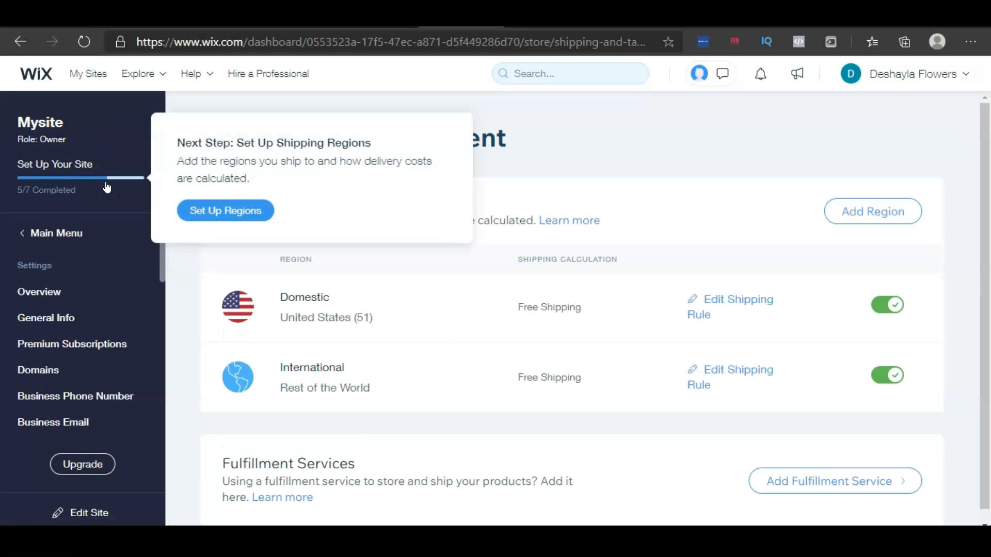
{"action": "left_click", "coordinate": [107, 187]}
{"action": "left_click", "coordinate": [138, 199]}
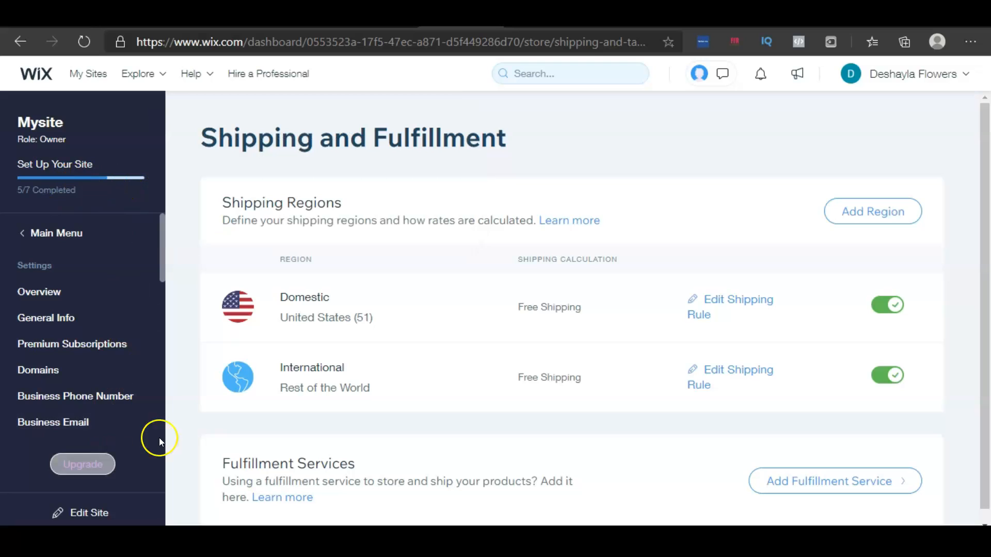
{"action": "left_click", "coordinate": [311, 376]}
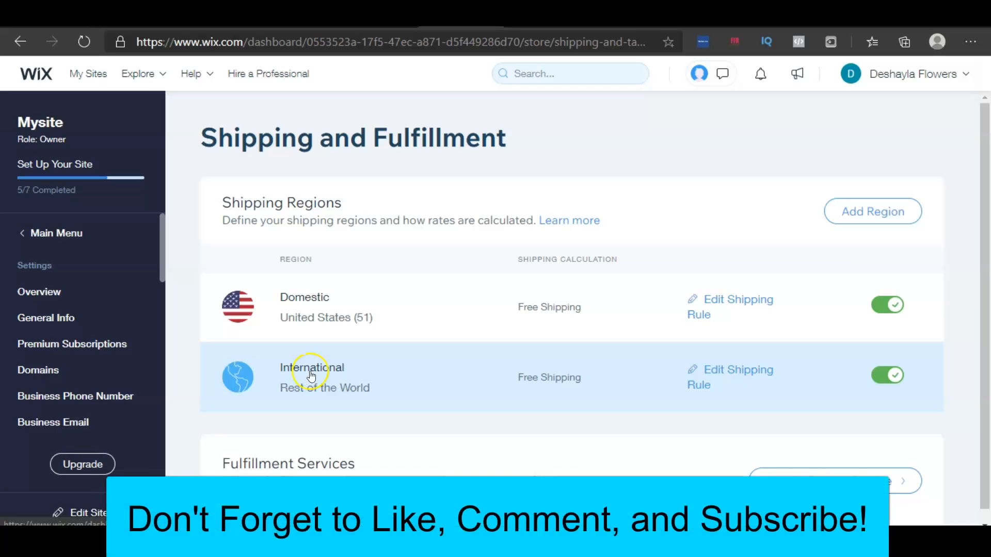